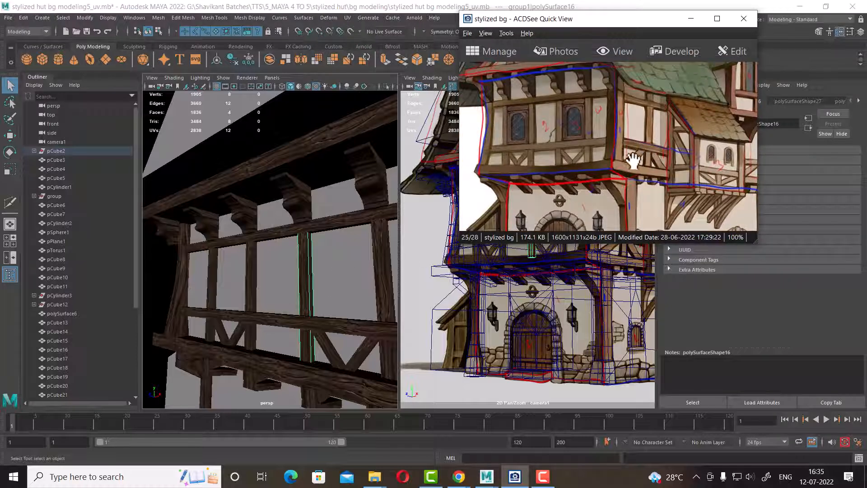
Examine the upper-floor wall mesh from several angles, isolating it from the rest of the hut and showing everything again.
click(333, 263)
scroll(362, 271, down, 5)
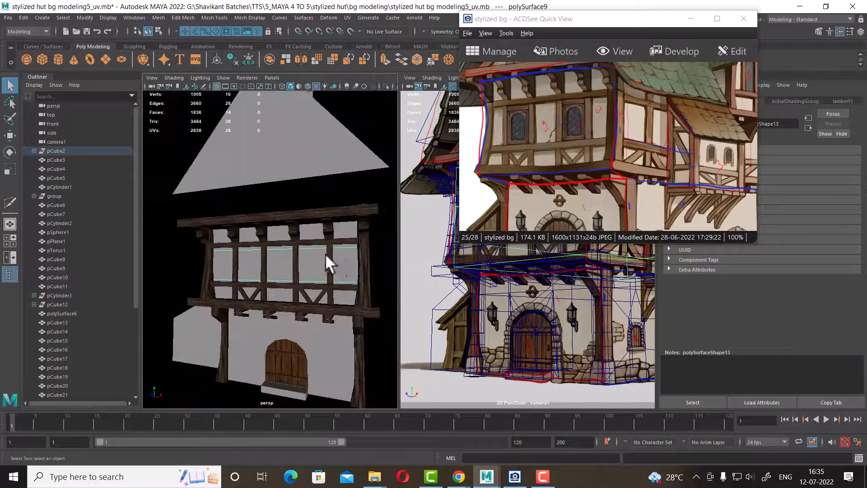
alt+drag(333, 261, 300, 251)
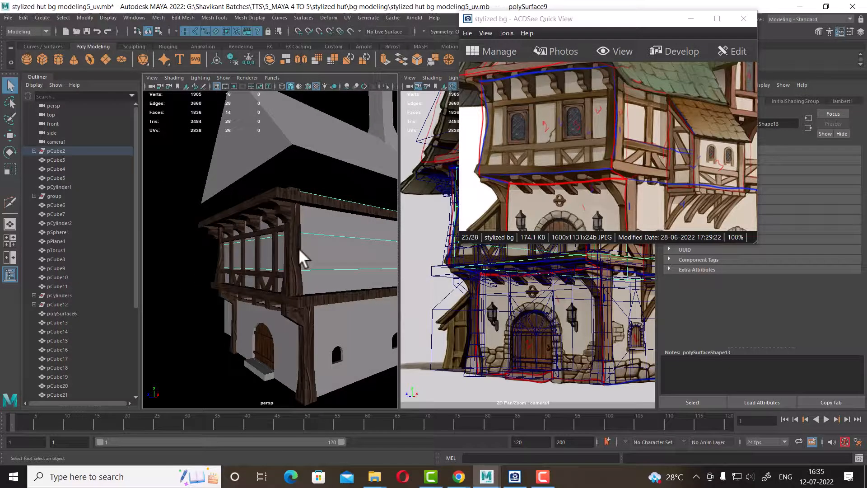
mouse_move(304, 264)
alt+mouse_down()
mouse_move(326, 273)
mouse_move(261, 252)
mouse_move(304, 286)
mouse_move(351, 251)
mouse_move(354, 294)
mouse_move(299, 280)
alt+mouse_up()
scroll(300, 274, up, 5)
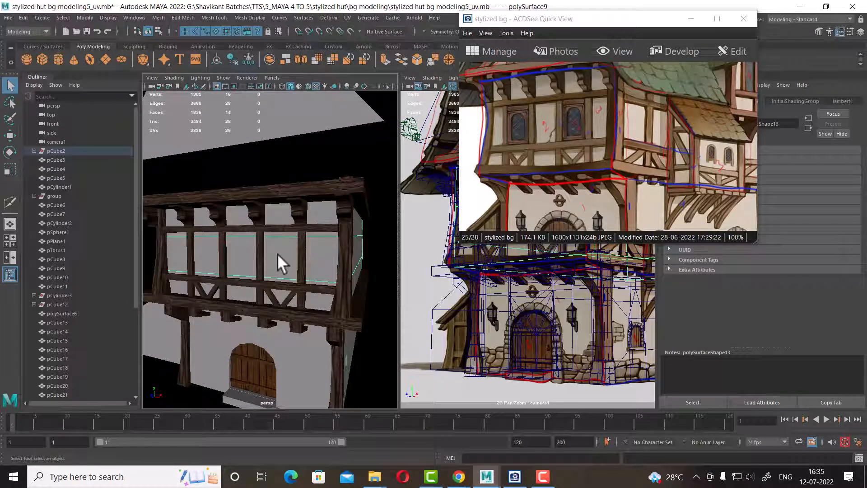
alt+drag(282, 261, 298, 229)
key(alt+h)
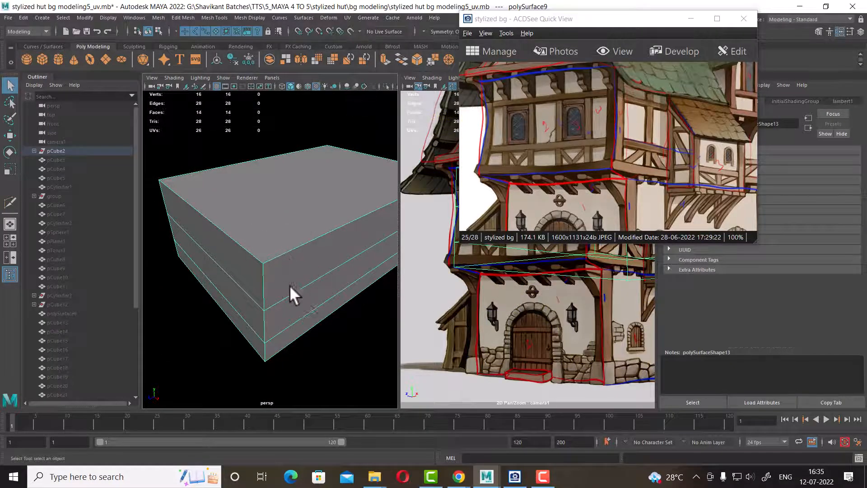
alt+drag(290, 286, 269, 280)
key(ctrl+shift+h)
alt+middle_drag(269, 280, 296, 273)
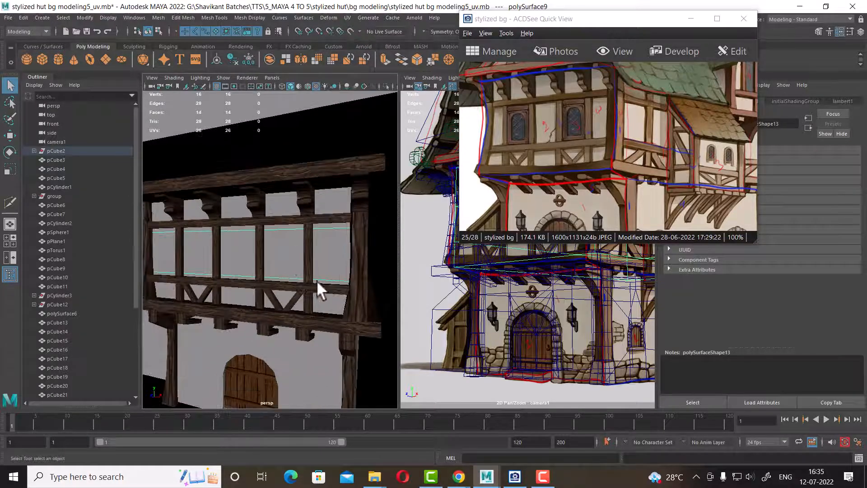
Magnify the reference image to 200% on the upper-floor windows and move its viewer aside to uncover the camera view.
drag(581, 130, 679, 170)
scroll(595, 143, up, 1)
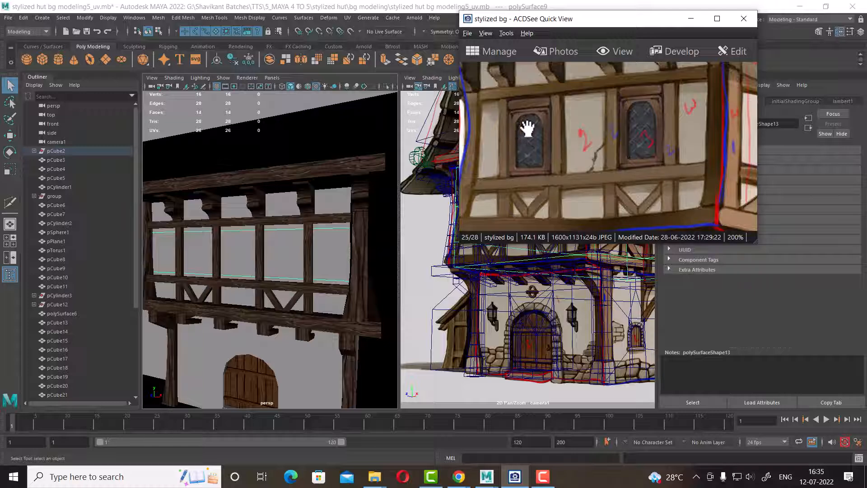
alt+drag(258, 295, 257, 275)
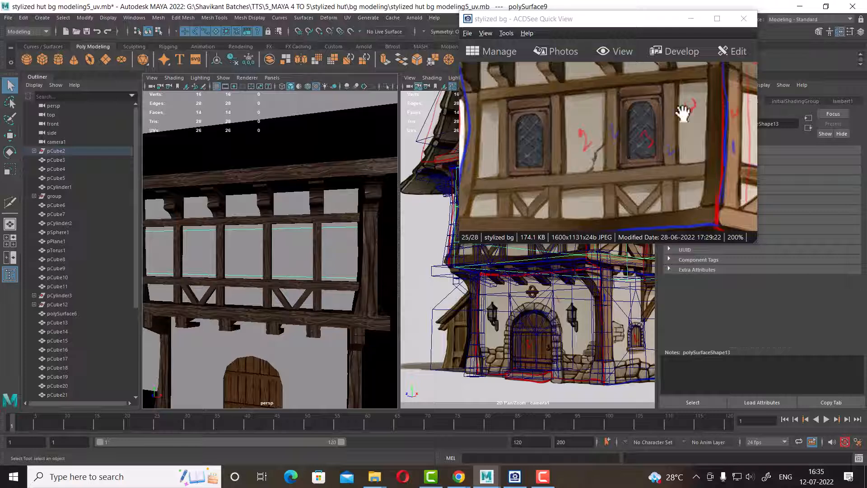
drag(588, 22, 750, 50)
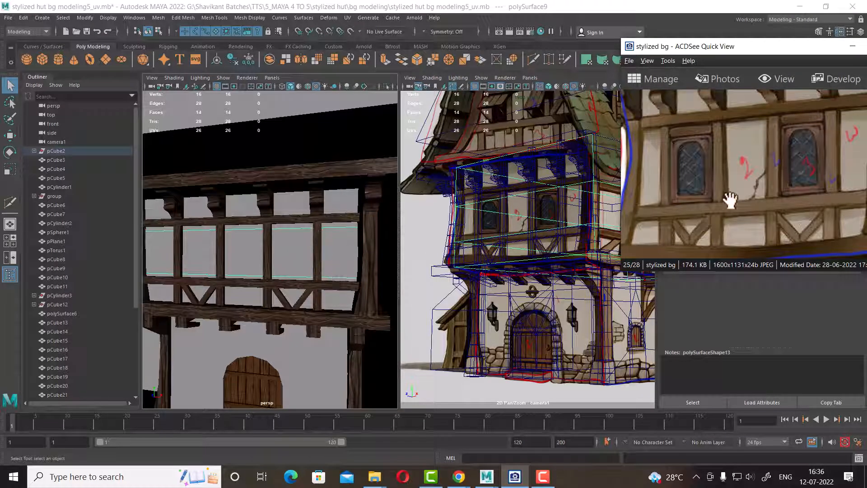
Insert two vertical edge loops in the upper-floor wall behind the posts that flank the second window's panel.
right_drag(291, 243, 311, 250)
click(304, 253)
scroll(303, 261, down, 5)
click(330, 293)
click(319, 257)
scroll(311, 249, up, 5)
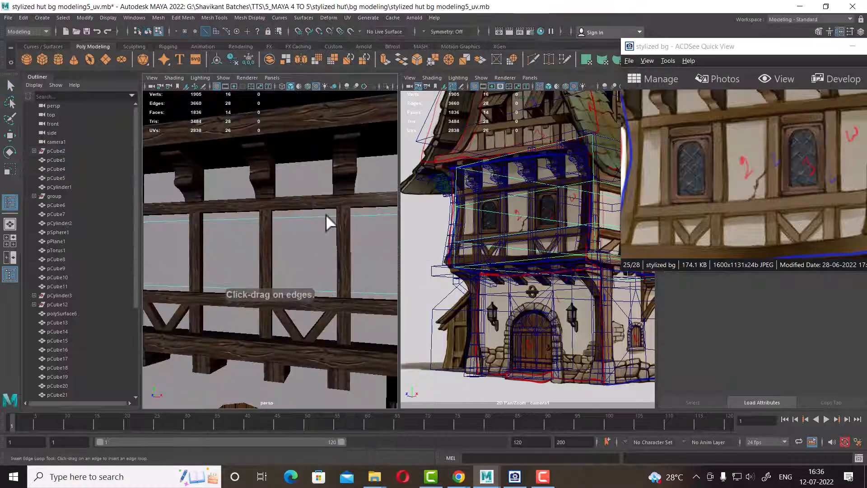
click(339, 215)
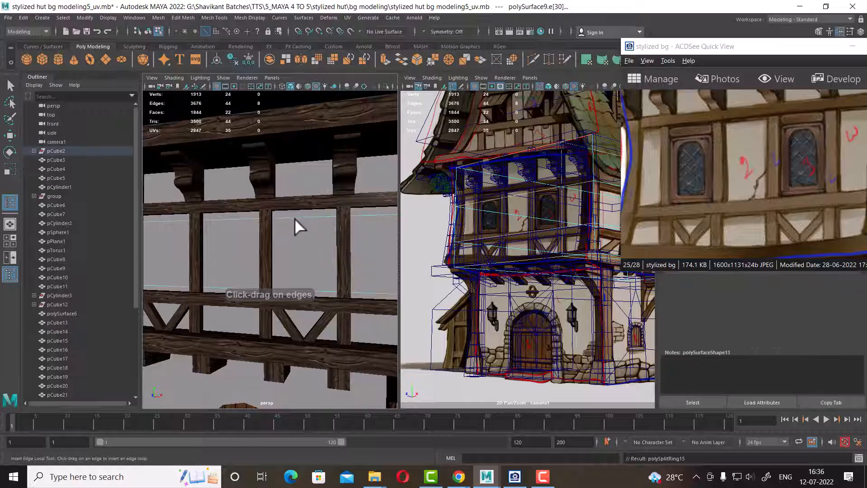
key(w)
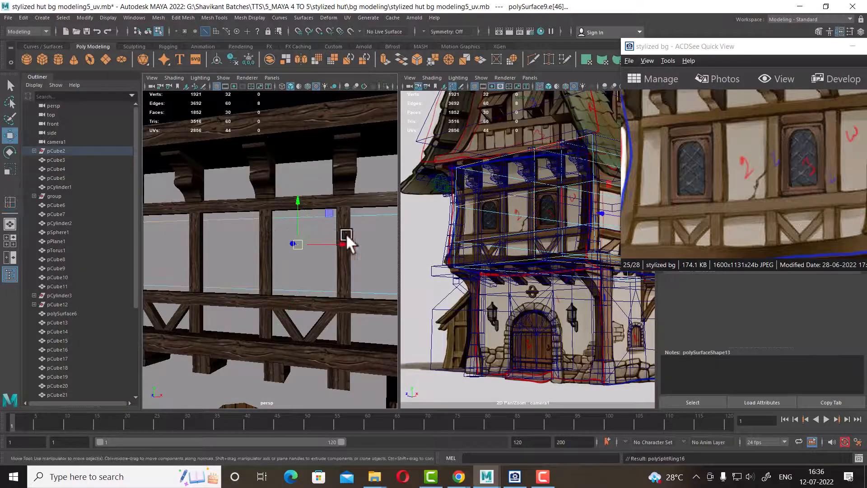
Extract the wall face between the two new edge loops as a separate object.
right_drag(317, 196, 318, 232)
click(323, 259)
scroll(324, 259, down, 5)
alt+drag(324, 259, 292, 251)
scroll(293, 251, up, 4)
shift+right_drag(289, 215, 289, 372)
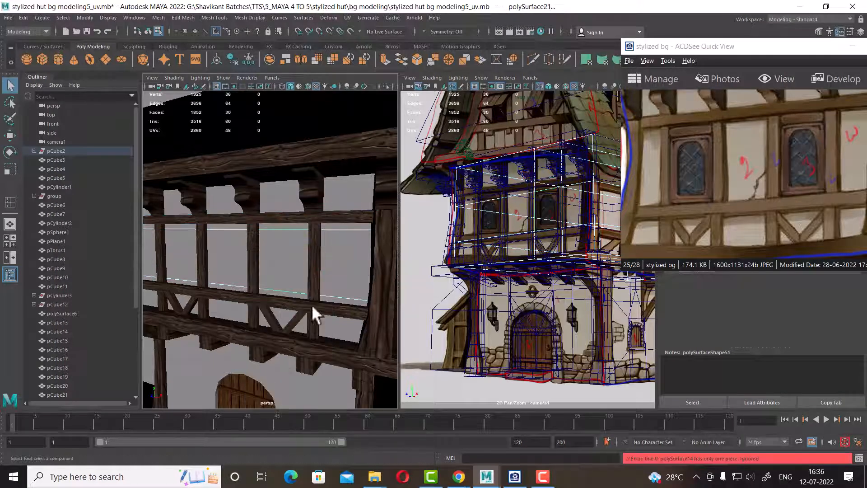
Hide the remaining upper-floor wall, leaving only the extracted window panel between the posts.
right_drag(288, 244, 317, 218)
click(350, 265)
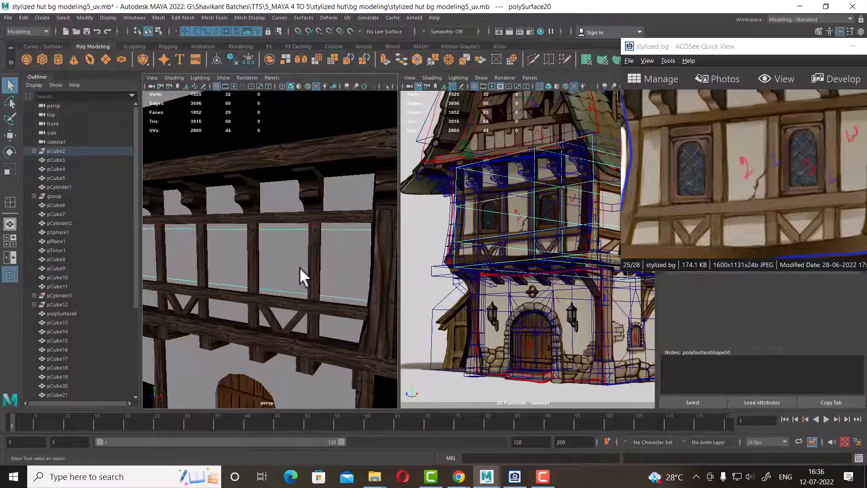
key(Delete)
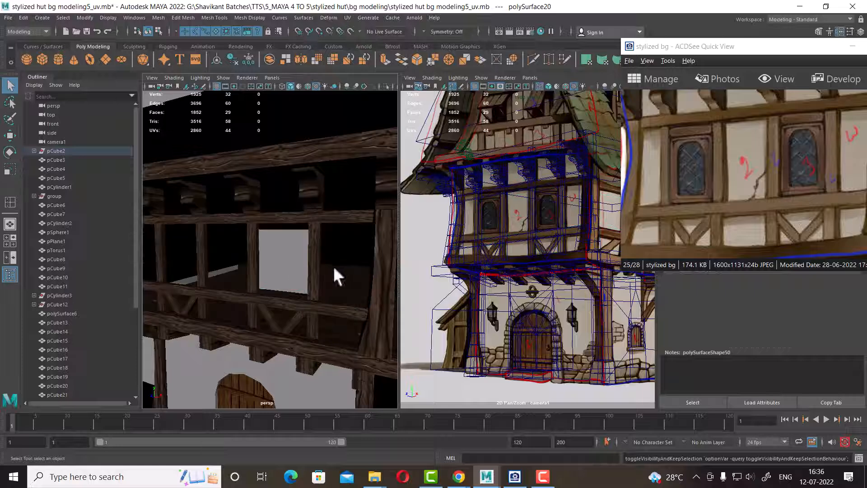
Inset the extracted window panel's face with an extrusion and delete the inner face to leave an open frame.
click(294, 262)
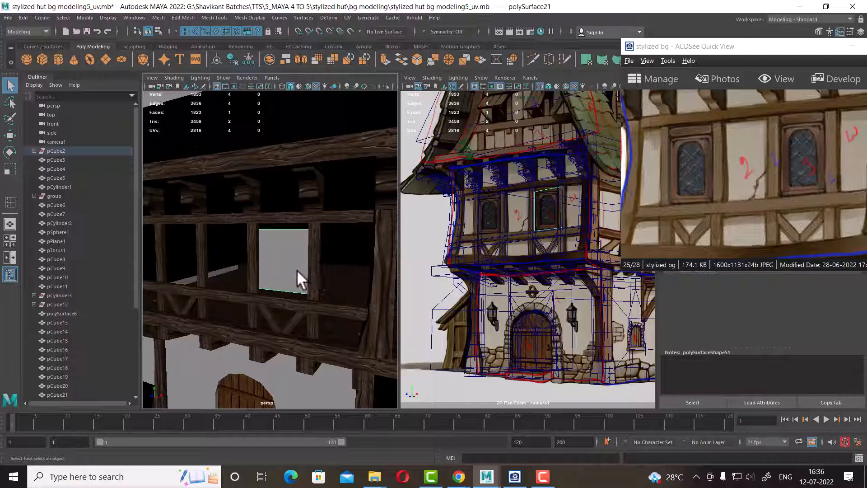
alt+drag(294, 270, 269, 266)
alt+right_drag(269, 266, 287, 282)
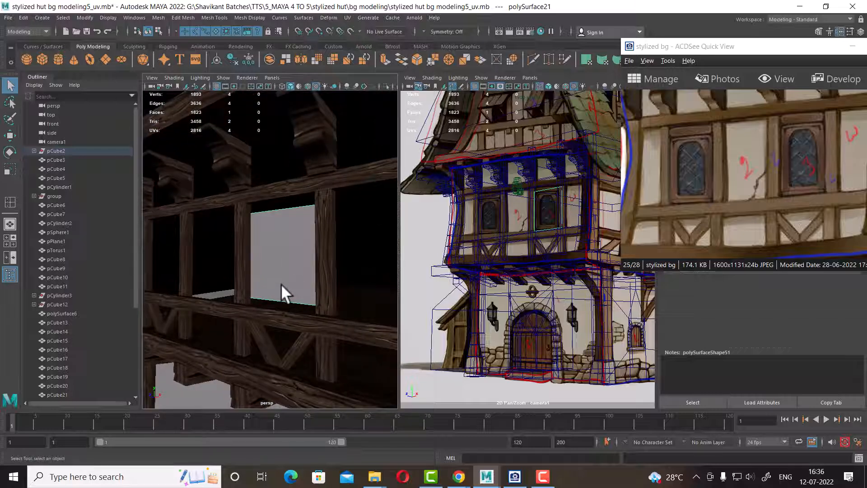
mouse_move(300, 277)
alt+mouse_down()
mouse_move(320, 272)
mouse_move(305, 261)
alt+mouse_up()
alt+right_drag(305, 261, 311, 277)
alt+drag(311, 276, 325, 263)
alt+middle_drag(326, 263, 302, 265)
alt+drag(302, 265, 292, 242)
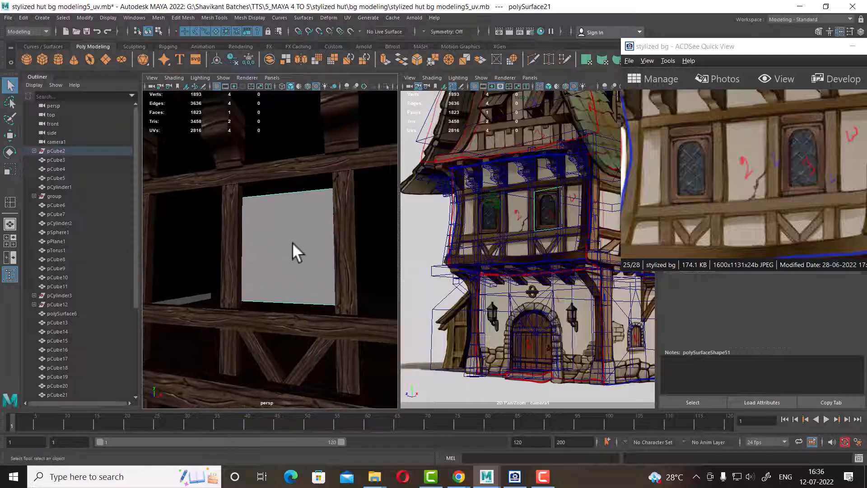
right_drag(290, 218, 305, 241)
click(284, 246)
drag(305, 246, 337, 273)
key(Delete)
click(207, 262)
key(Delete)
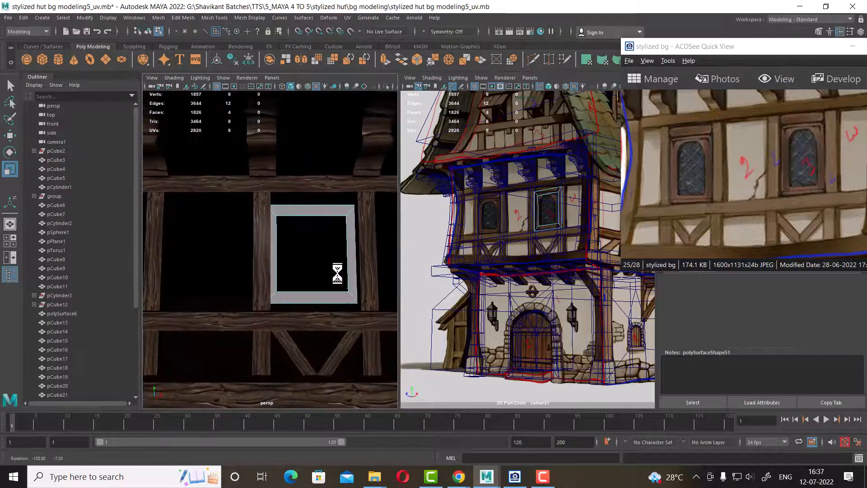
Insert a vertical edge across the middle of the window frame's upper strip.
scroll(325, 284, up, 3)
alt+middle_drag(326, 285, 278, 227)
click(279, 220)
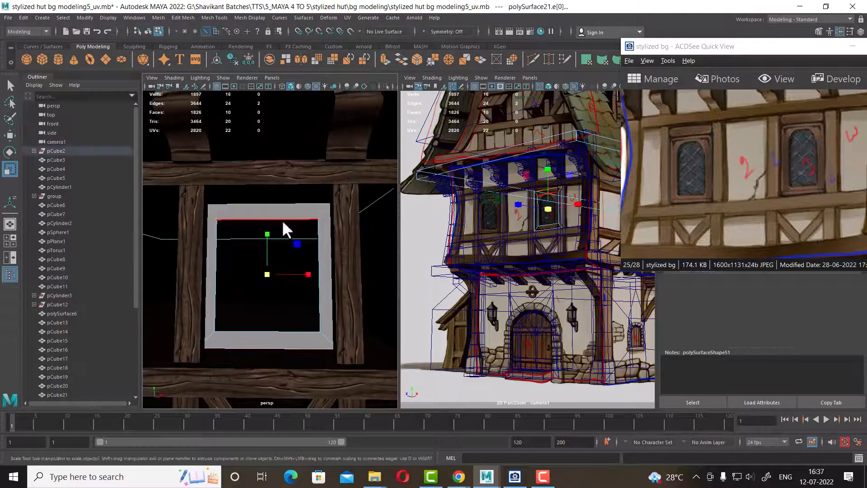
alt+drag(326, 223, 297, 241)
right_drag(305, 256, 337, 239)
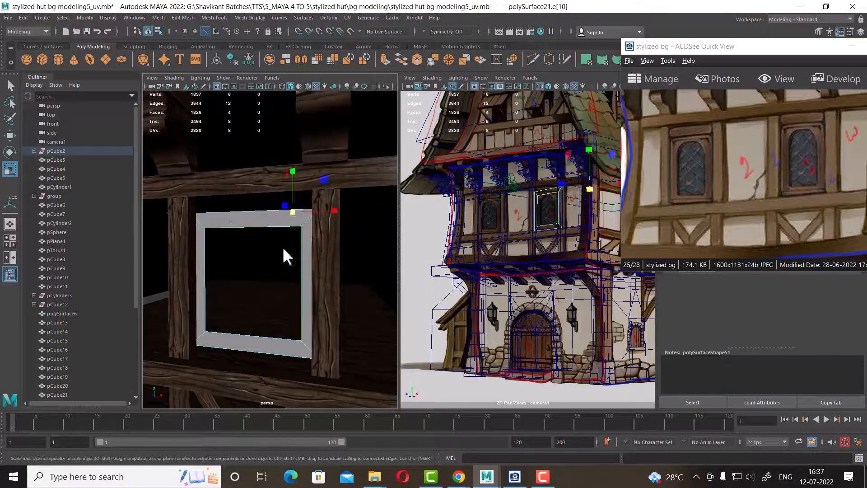
right_drag(267, 218, 319, 283)
click(270, 225)
scroll(251, 218, up, 3)
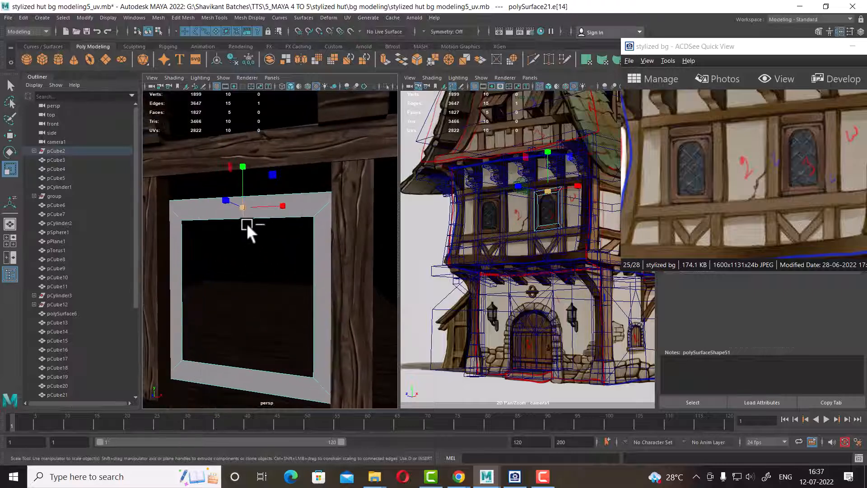
Move the frame's two upper outer edges upward to the horizontal beam.
click(292, 194)
shift+click(218, 197)
key(w)
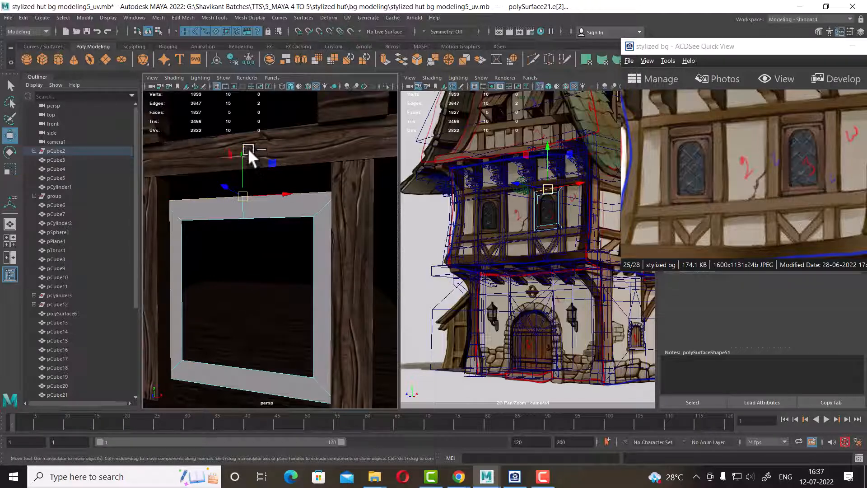
click(245, 140)
key(ctrl+z)
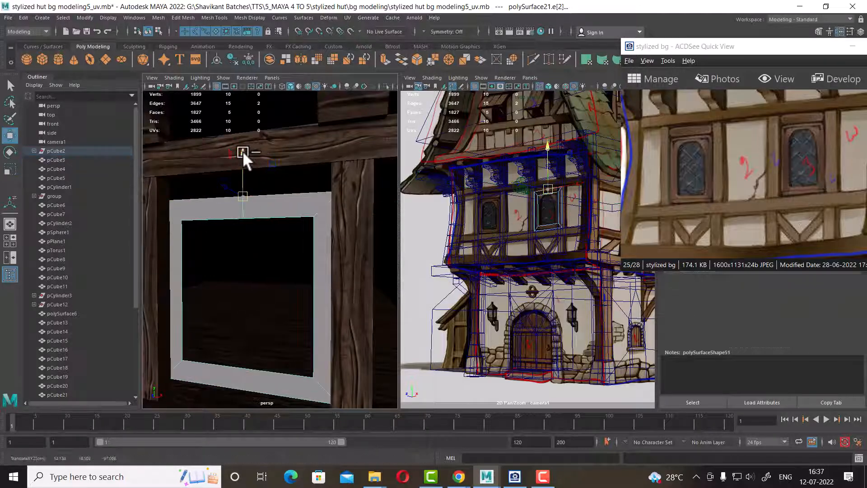
drag(243, 151, 242, 131)
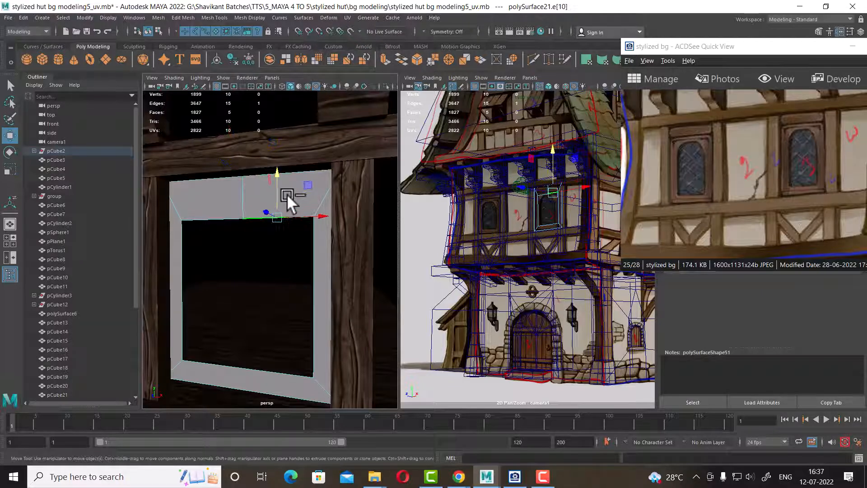
Raise the middle inner vertex of the frame's upper strip to form a peaked opening.
right_drag(287, 194, 187, 187)
click(244, 220)
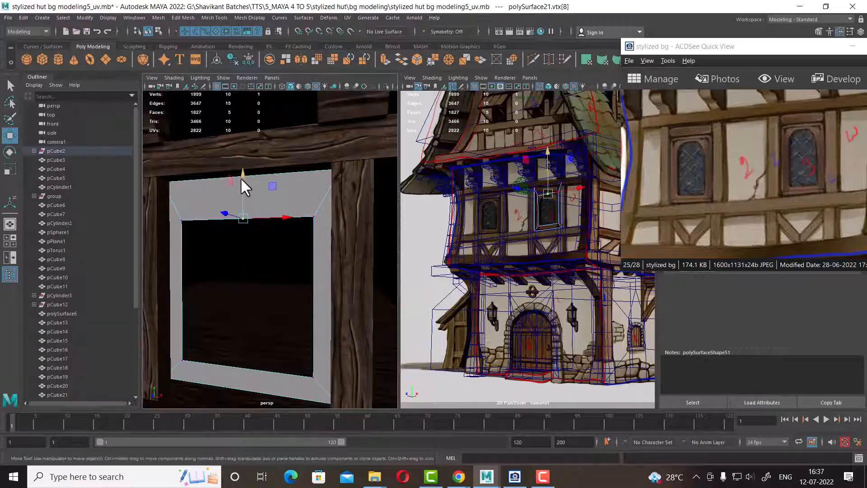
drag(240, 177, 244, 154)
Insert one more edge across each half of the frame's peaked upper strip.
right_drag(297, 193, 388, 268)
click(288, 209)
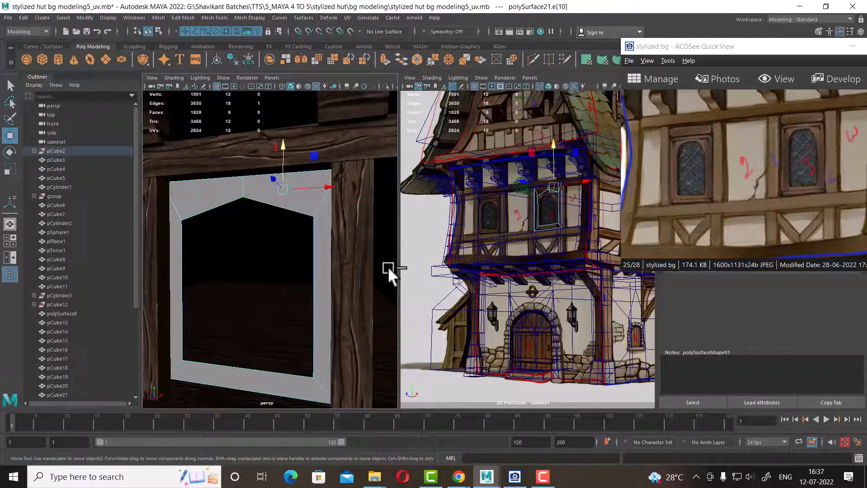
click(210, 209)
key(g)
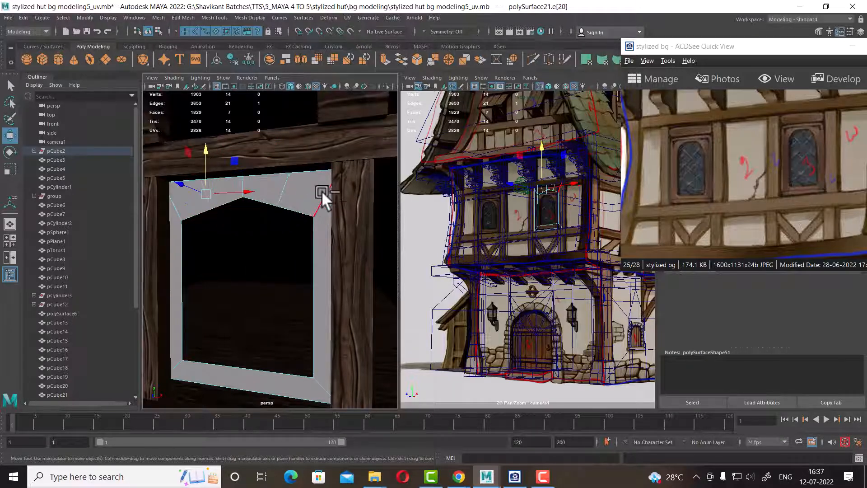
Raise the two new inner vertices beside the peak to round the window opening into an arch.
right_drag(323, 192, 218, 185)
click(278, 206)
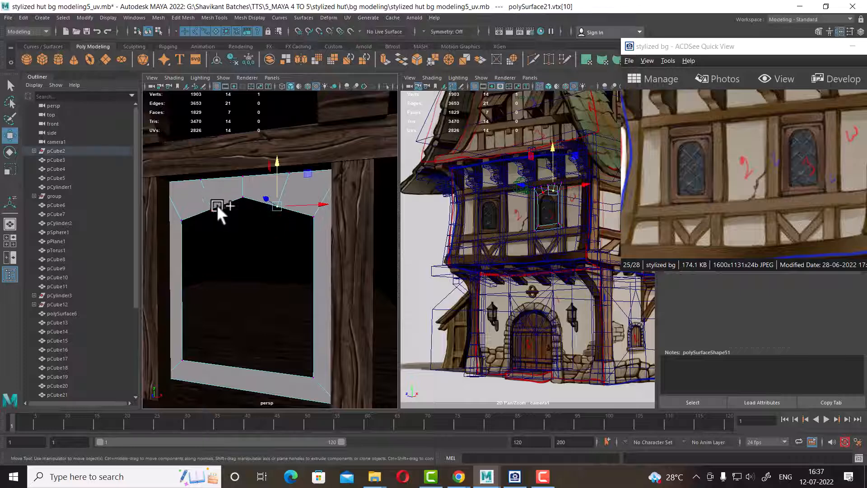
shift+click(213, 207)
drag(243, 173, 242, 158)
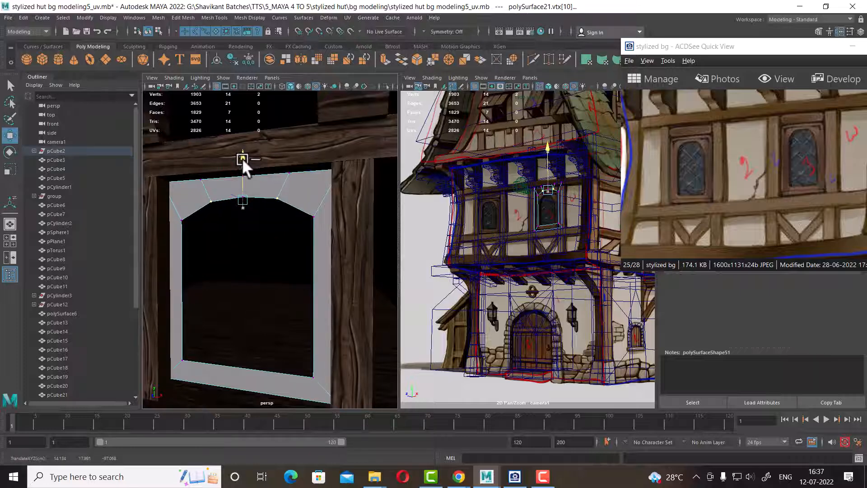
right_drag(314, 206, 401, 134)
click(261, 304)
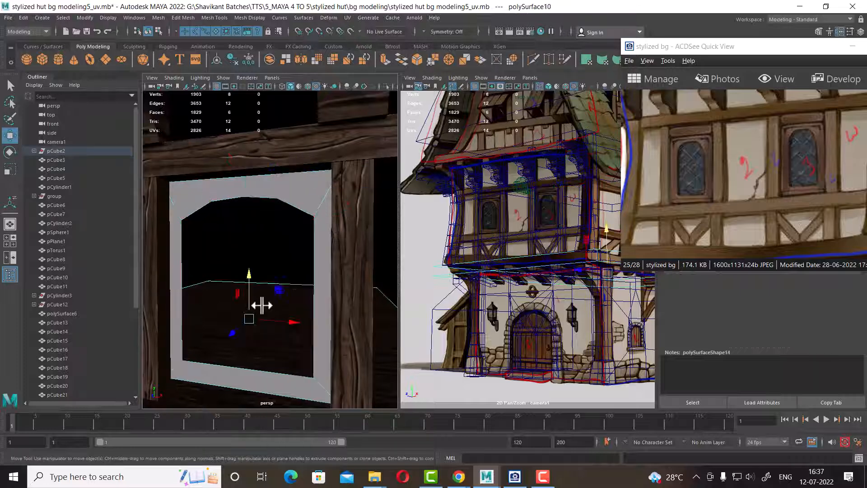
Extrude all faces of the arched window frame with a thickness of -0.21.
alt+drag(316, 271, 288, 235)
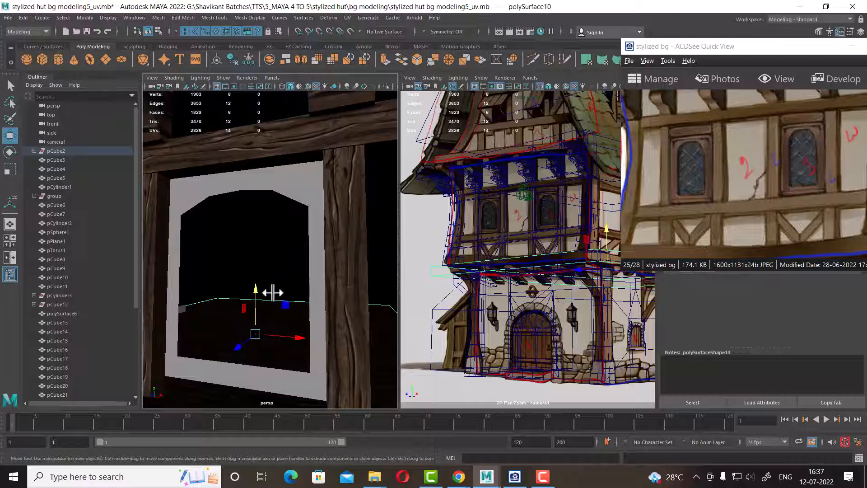
mouse_move(256, 313)
alt+mouse_down()
mouse_move(242, 314)
mouse_move(250, 314)
alt+mouse_up()
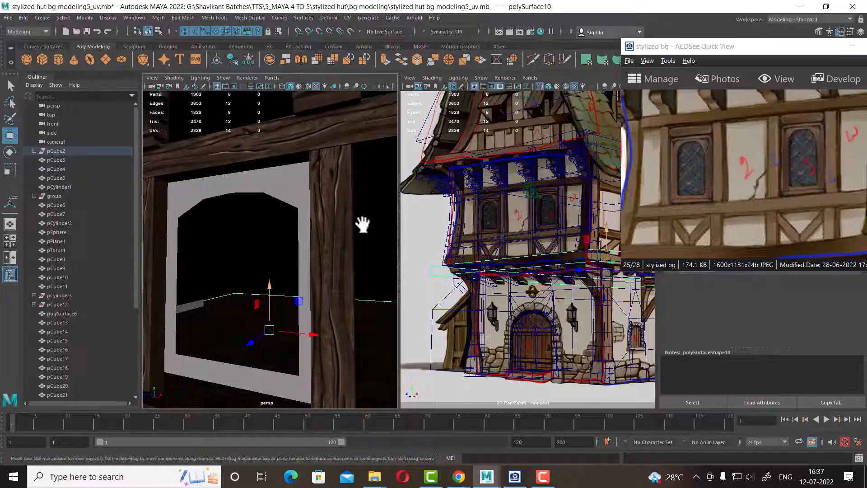
mouse_move(278, 183)
right_down()
mouse_move(272, 194)
mouse_move(290, 179)
right_up()
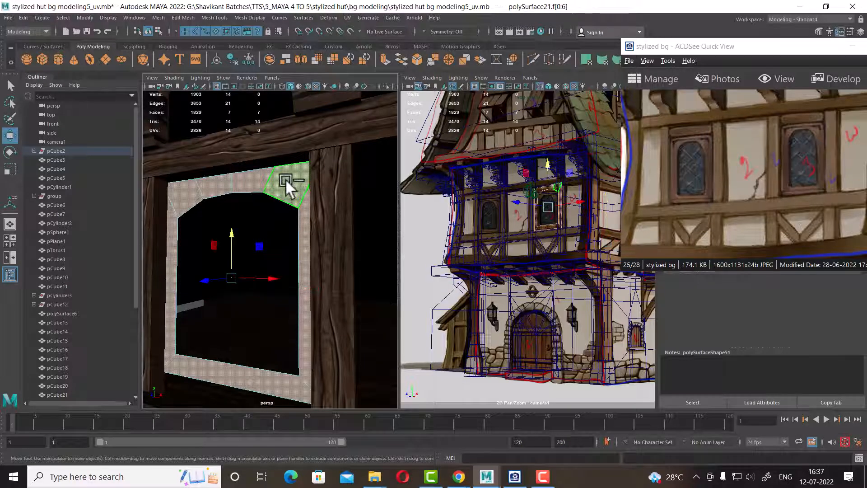
shift+right_drag(286, 183, 294, 211)
alt+drag(293, 208, 275, 223)
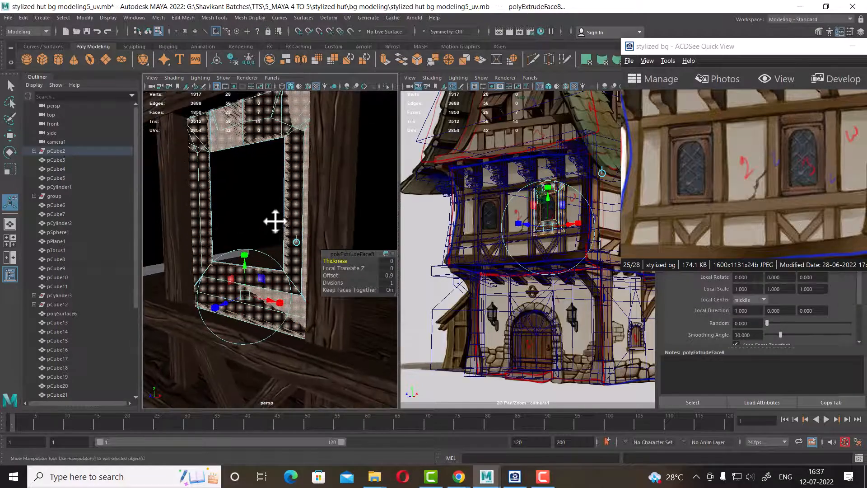
mouse_move(340, 261)
mouse_down()
mouse_move(327, 260)
mouse_move(354, 258)
mouse_move(328, 261)
mouse_move(343, 260)
mouse_move(329, 262)
mouse_move(348, 267)
mouse_move(325, 271)
mouse_move(338, 270)
mouse_up()
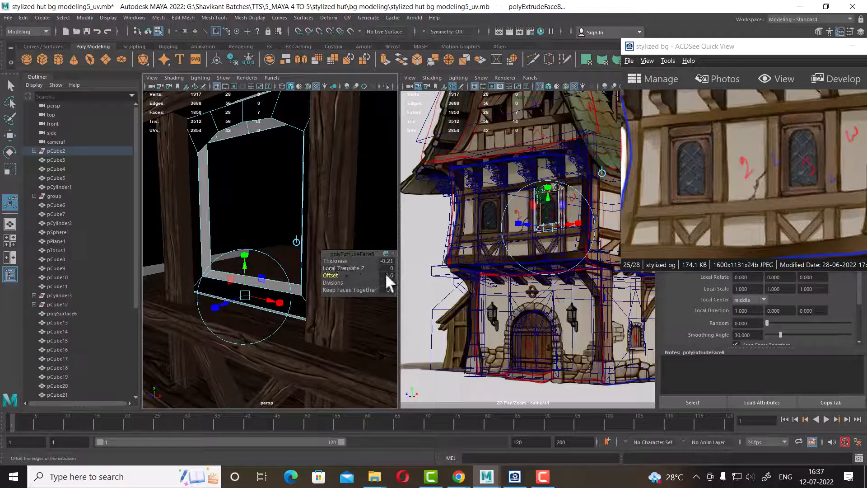
Set the frame extrusion's offset to 0 and its local translate Z to 0.41, then return to object selection.
text(0)
key(Return)
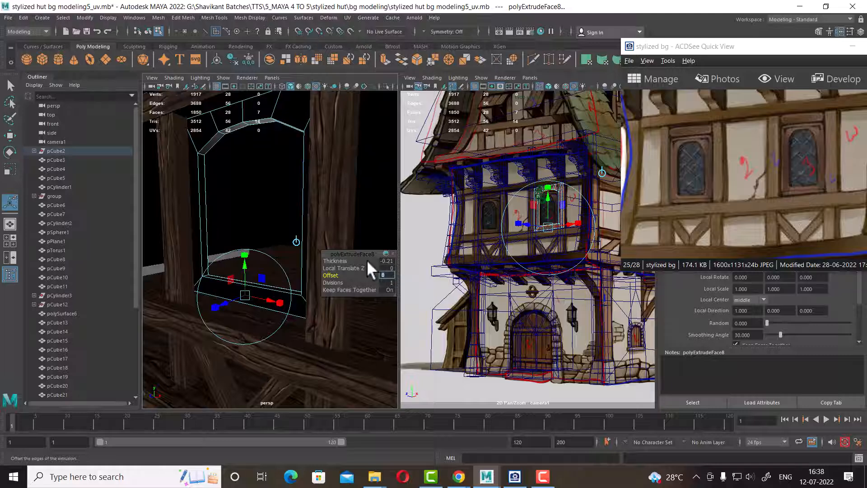
drag(339, 268, 357, 257)
alt+drag(247, 143, 263, 134)
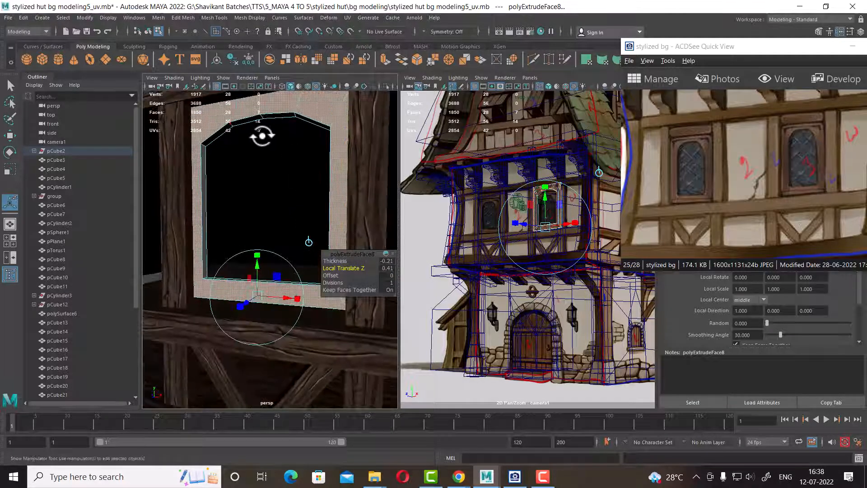
right_drag(251, 112, 294, 94)
click(298, 185)
alt+middle_drag(298, 186, 281, 234)
click(276, 177)
Examine the thickened window frame between the timber posts from several angles and compare it with the reference windows.
alt+right_drag(306, 248, 252, 256)
alt+drag(252, 255, 259, 267)
alt+middle_drag(259, 266, 254, 262)
alt+drag(254, 261, 279, 264)
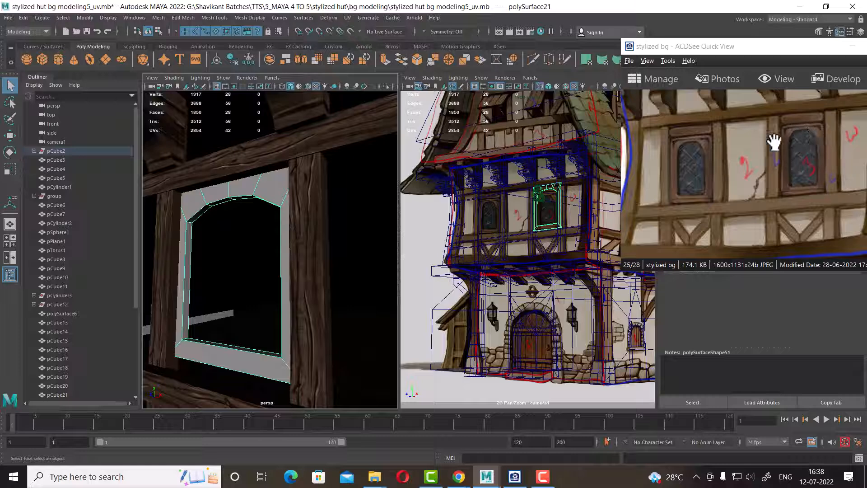
alt+drag(270, 212, 316, 258)
alt+middle_drag(315, 257, 312, 212)
alt+right_drag(312, 212, 318, 260)
alt+drag(318, 261, 289, 276)
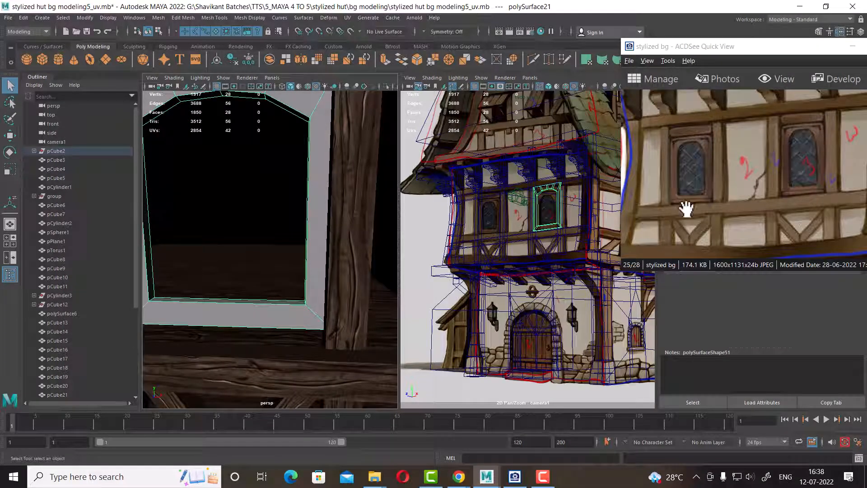
alt+middle_drag(276, 322, 346, 305)
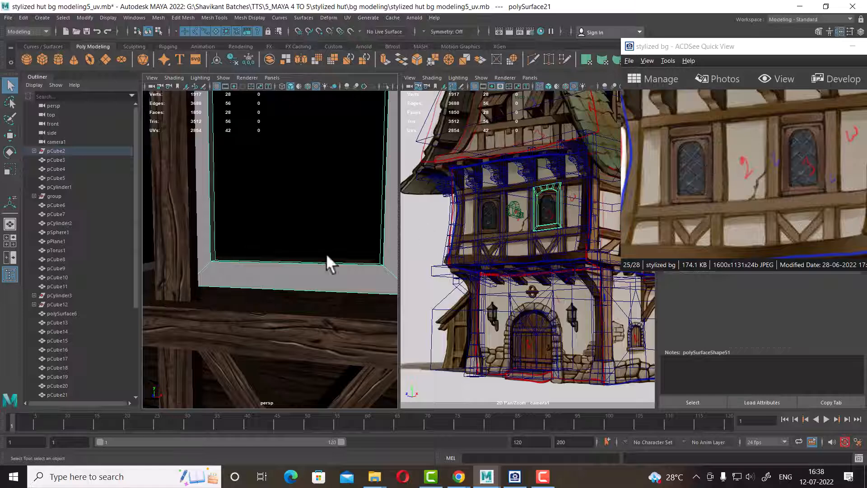
alt+right_drag(326, 253, 275, 227)
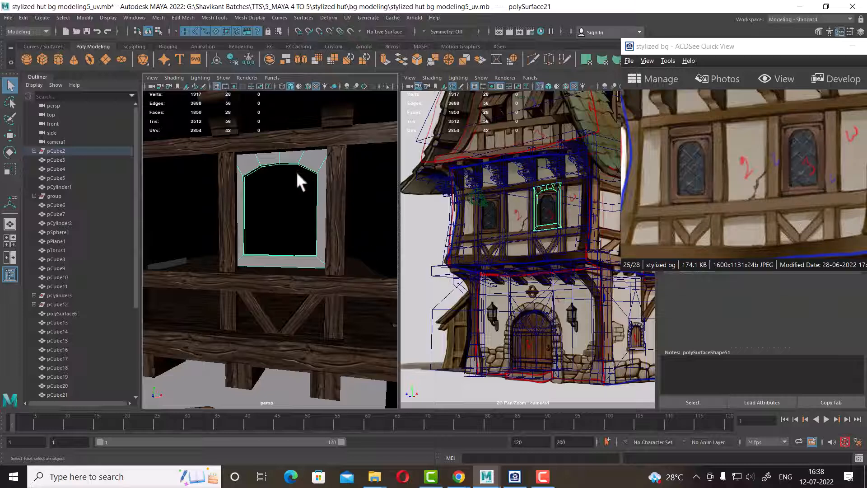
Lower all inner vertices of the arch slightly to thicken the frame's upper strip.
right_drag(304, 164, 239, 145)
drag(237, 161, 316, 182)
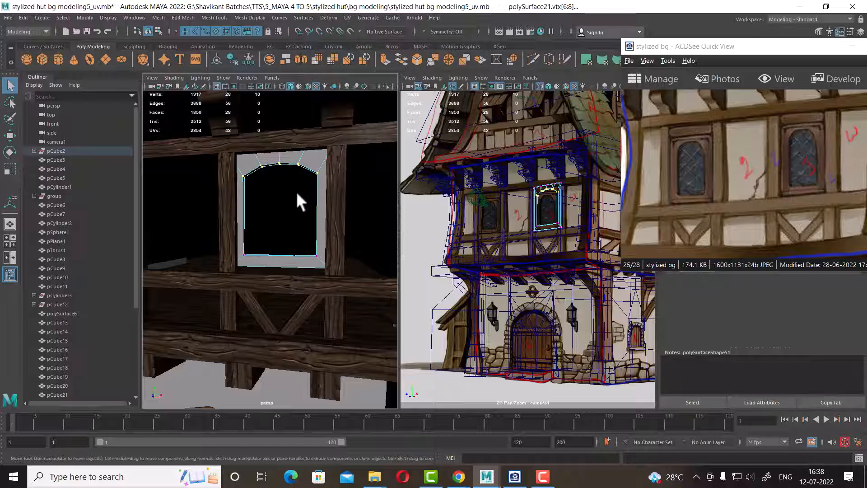
key(w)
drag(279, 125, 272, 133)
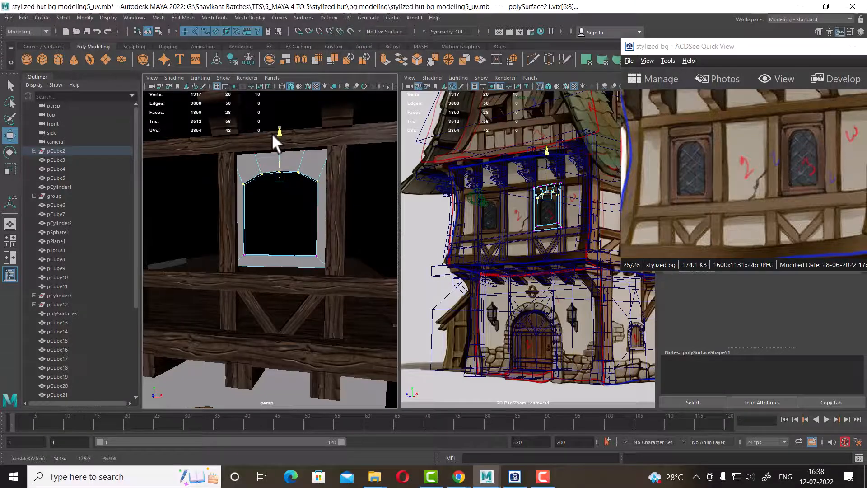
Raise only the middle inner vertices of the arch to make its peak more pronounced.
scroll(295, 189, up, 4)
alt+drag(295, 189, 290, 194)
alt+middle_drag(290, 195, 275, 213)
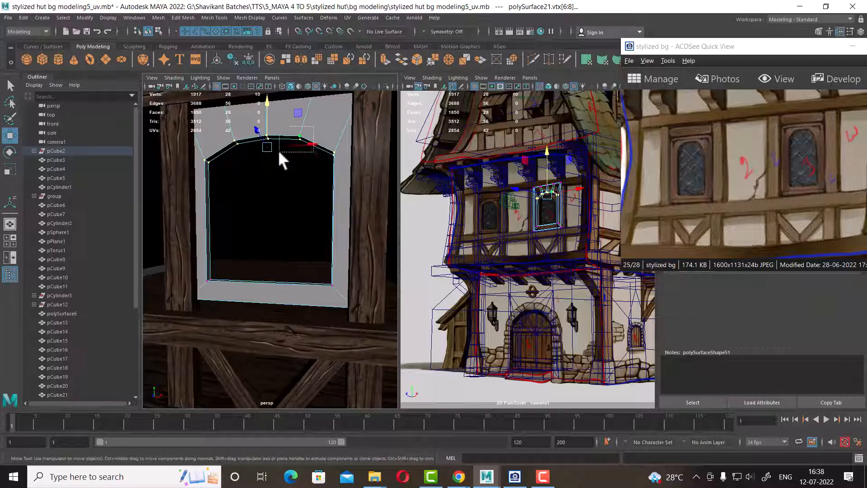
ctrl+drag(279, 153, 279, 153)
drag(265, 102, 266, 99)
click(265, 130)
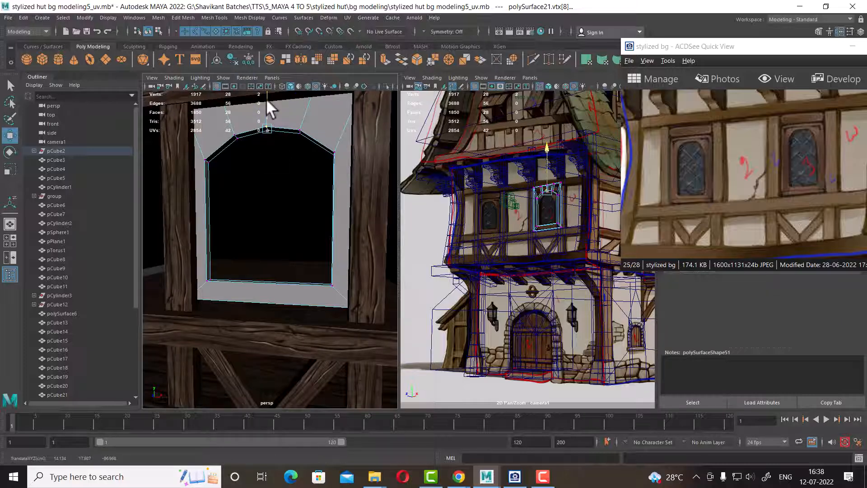
Insert an edge loop around the middle of the frame's front face by splitting its ring of cross edges.
alt+drag(277, 161, 296, 163)
right_drag(318, 145, 322, 88)
mouse_move(335, 179)
alt+mouse_down()
mouse_move(364, 187)
mouse_move(310, 217)
mouse_move(349, 174)
alt+mouse_up()
click(343, 159)
ctrl+right_drag(359, 126, 408, 190)
alt+drag(333, 203, 329, 199)
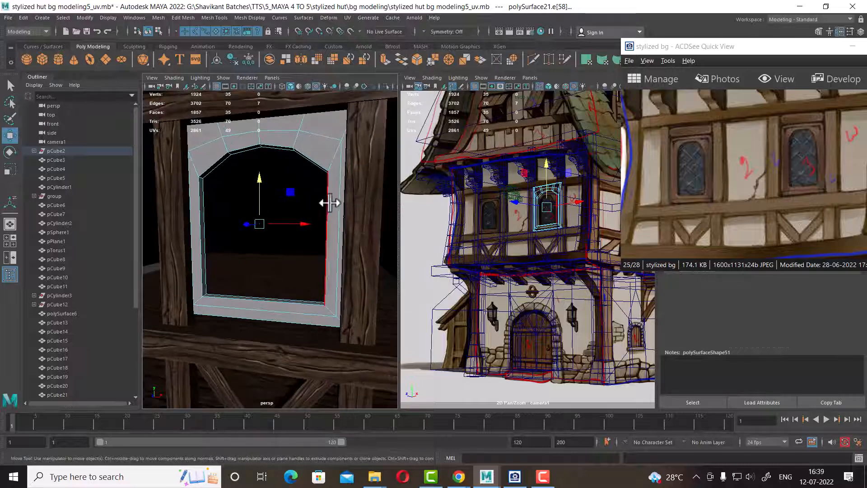
Hide everything except the window frame and select the outer ring of its front faces.
right_drag(305, 174, 339, 123)
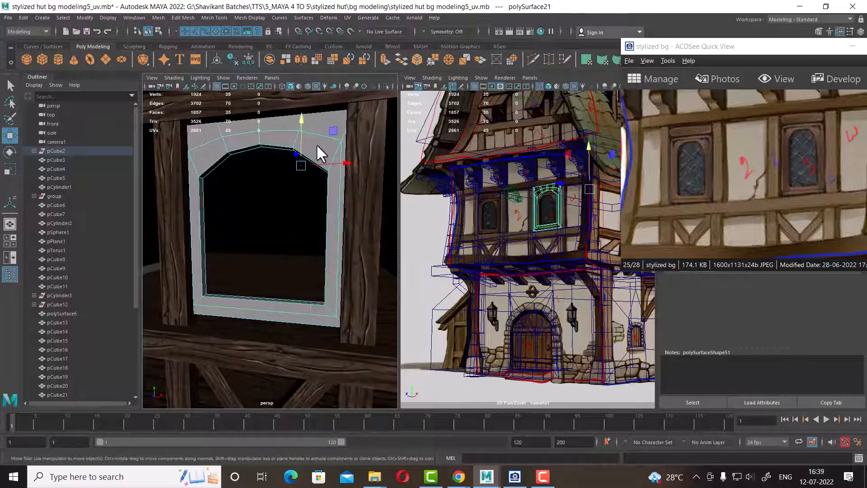
key(alt+h)
alt+drag(328, 201, 333, 164)
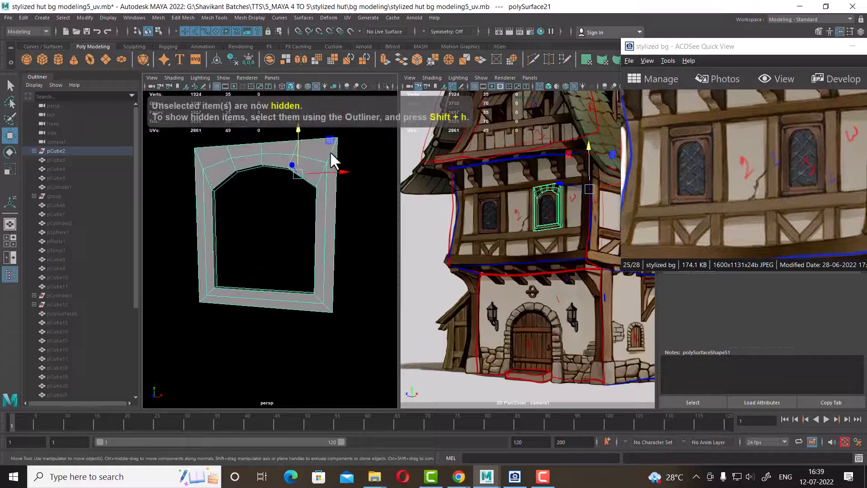
right_drag(333, 165, 333, 183)
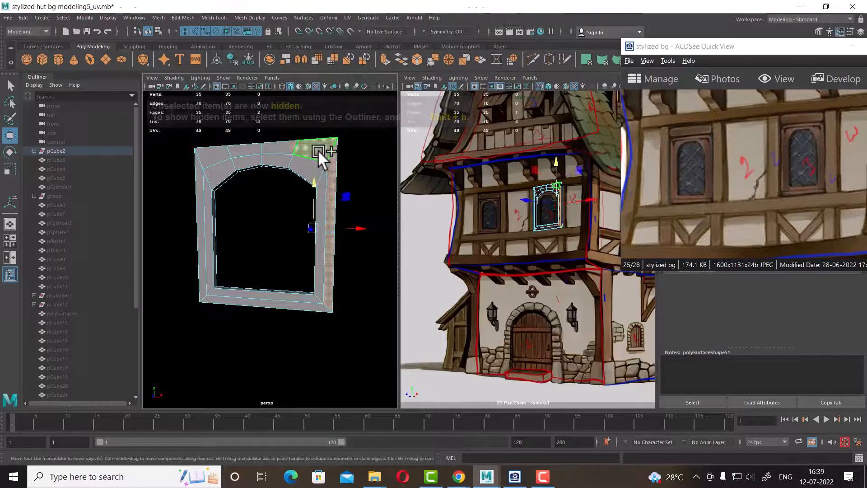
key(ctrl+shift+i)
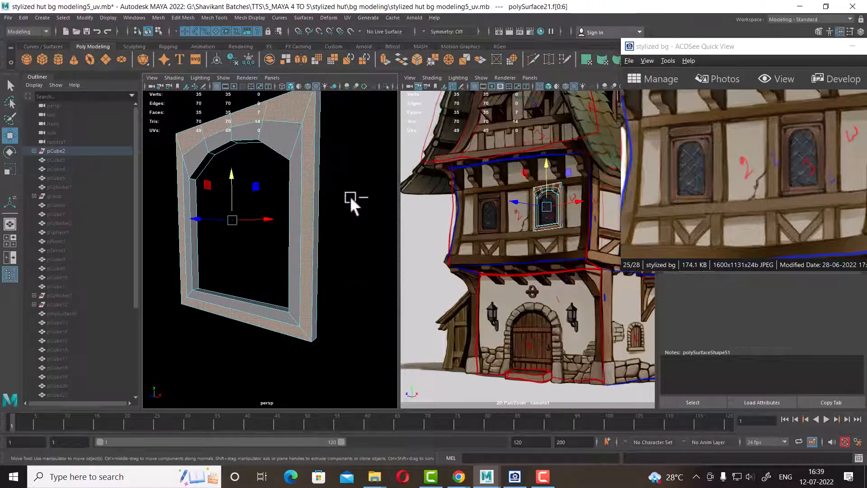
Extrude the outer ring of faces with an offset of 0 and a thickness of 0.21.
shift+right_drag(350, 226, 348, 224)
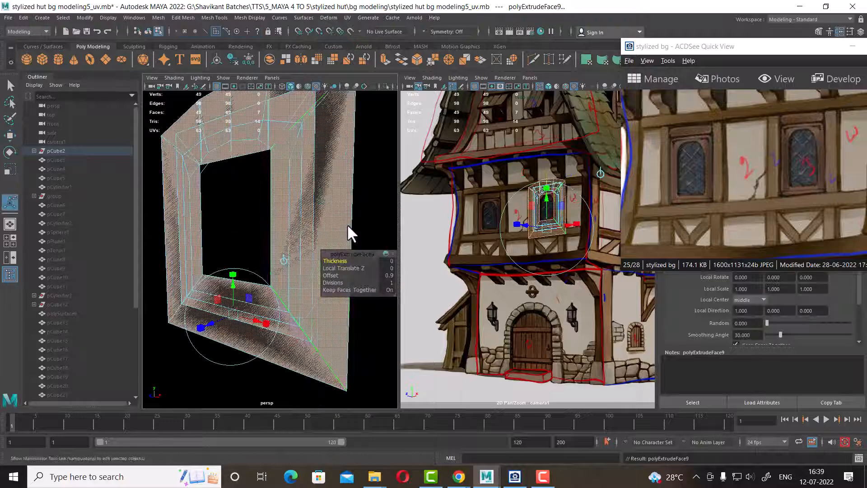
click(384, 273)
key(ctrl+z)
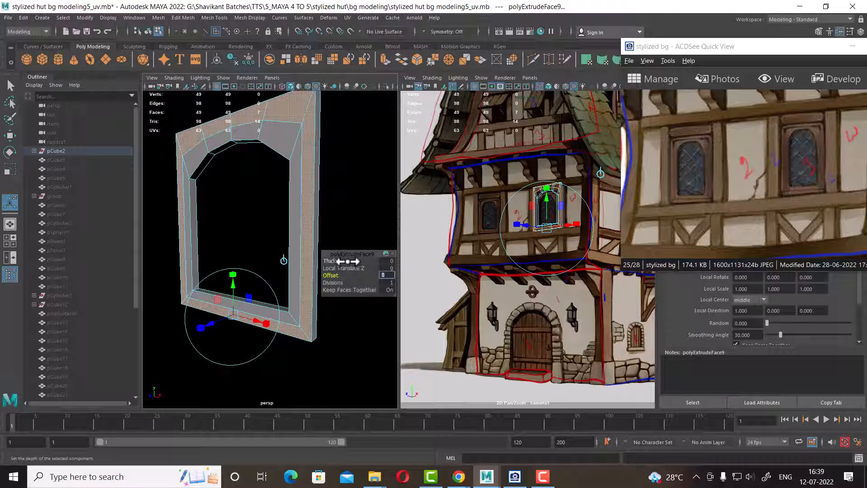
drag(342, 261, 351, 259)
alt+drag(352, 229, 332, 207)
In the front view, flatten the raised border's upper inner vertices into a straight row and move it up near the frame's top edge.
key(space)
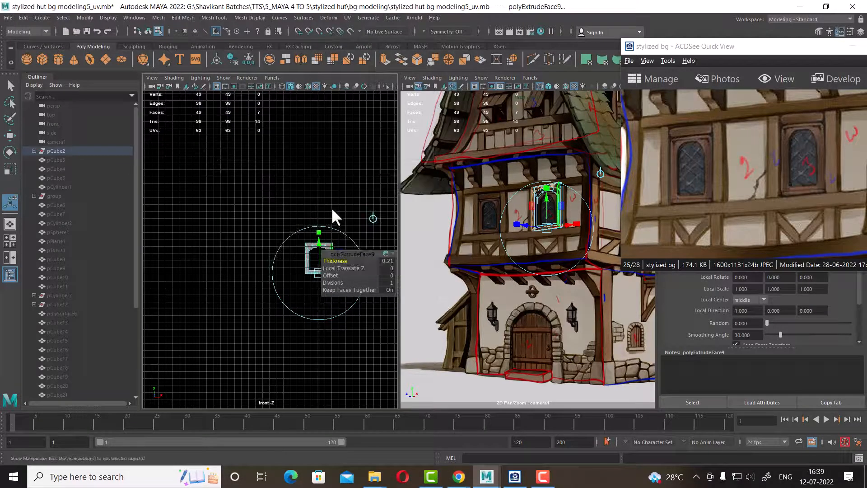
key(f)
scroll(330, 201, down, 4)
right_drag(335, 164, 243, 147)
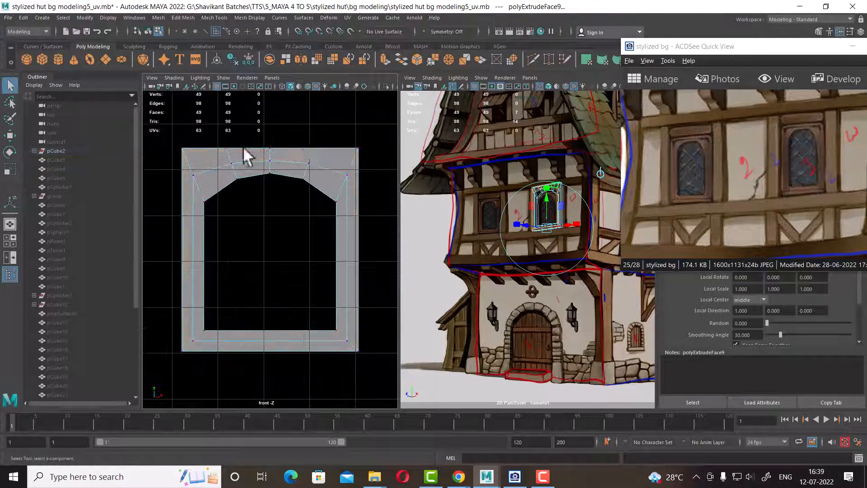
scroll(323, 162, up, 2)
alt+middle_drag(252, 159, 252, 177)
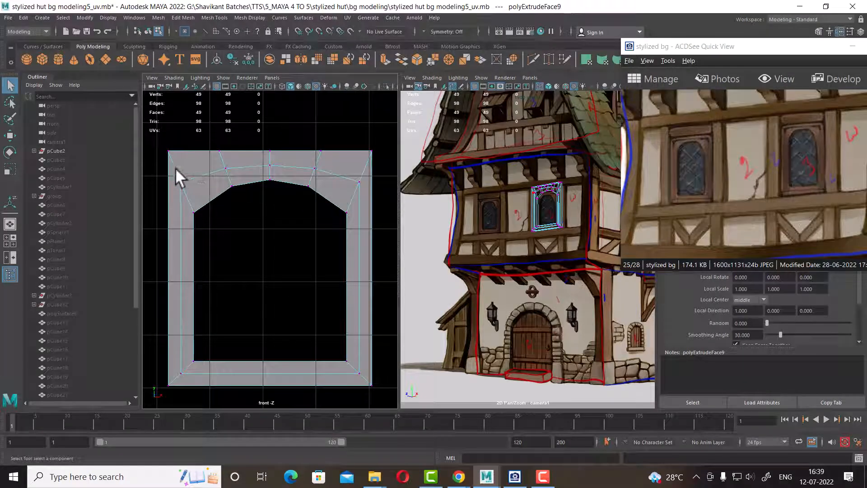
drag(194, 183, 195, 182)
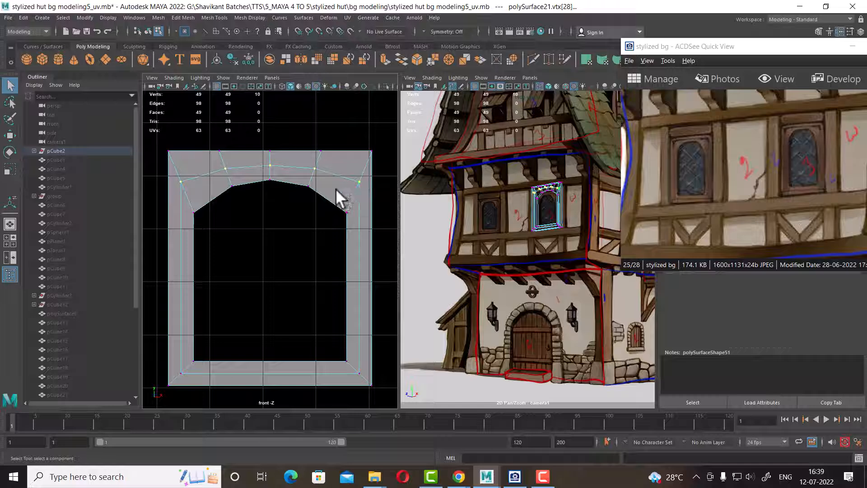
key(r)
drag(270, 134, 275, 234)
key(w)
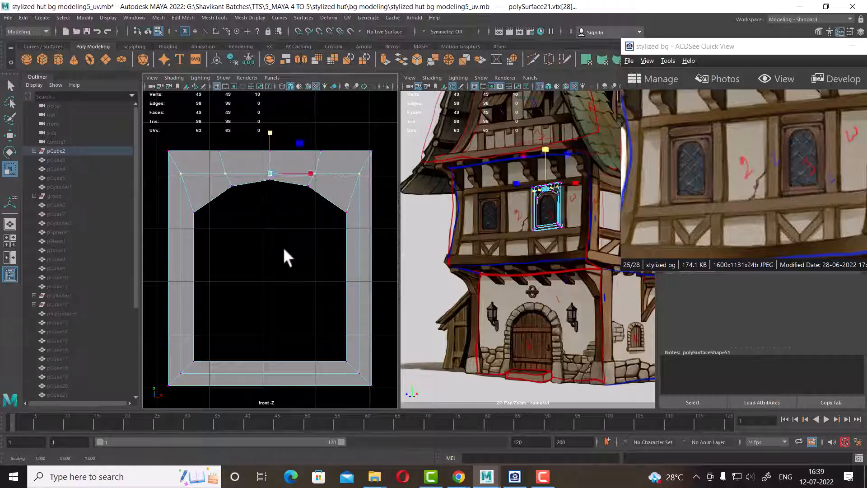
drag(274, 126, 270, 114)
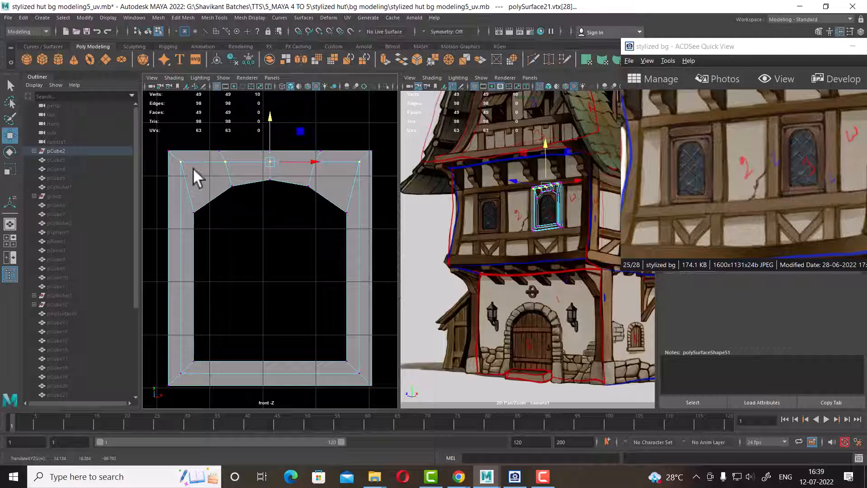
Shift the raised border's inner corner vertices on both sides slightly outward to even out the border width.
drag(175, 183, 189, 155)
alt+middle_drag(198, 228, 224, 178)
shift+drag(213, 310, 200, 331)
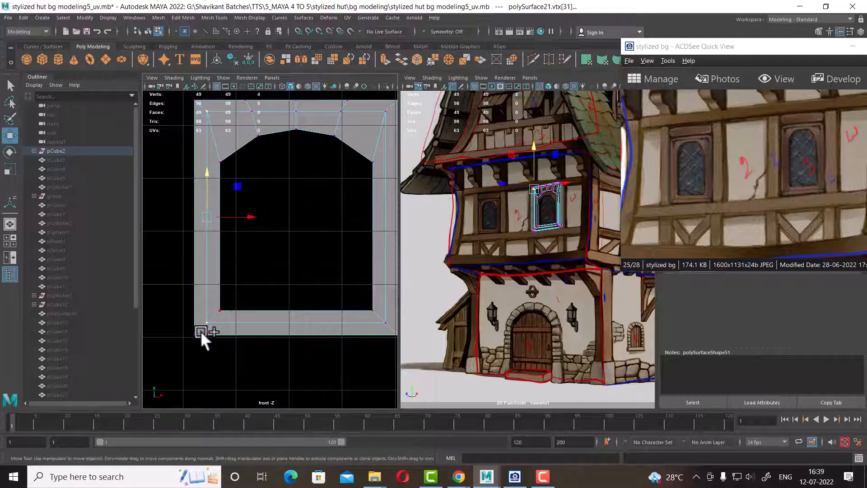
drag(245, 215, 243, 214)
alt+middle_drag(332, 192, 303, 198)
drag(366, 112, 351, 125)
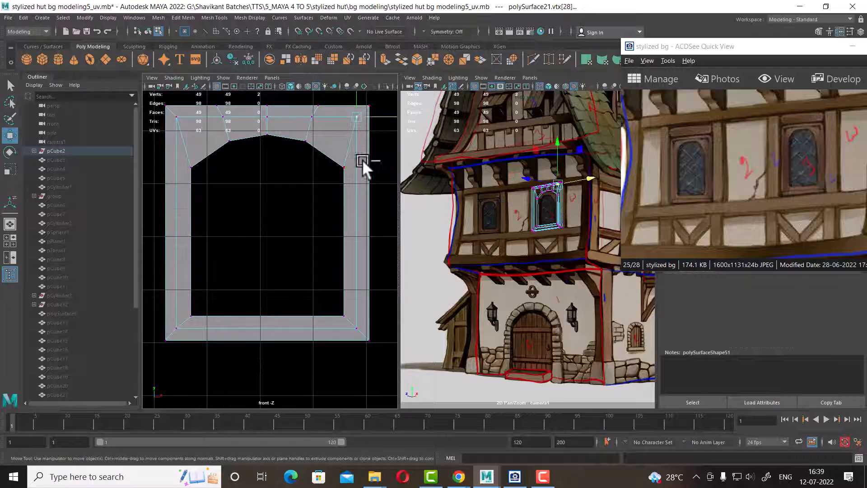
ctrl+shift+drag(369, 307, 352, 332)
drag(386, 222, 389, 221)
Return to the perspective view and unhide the rest of the hut around the window frame.
key(space)
drag(325, 251, 343, 235)
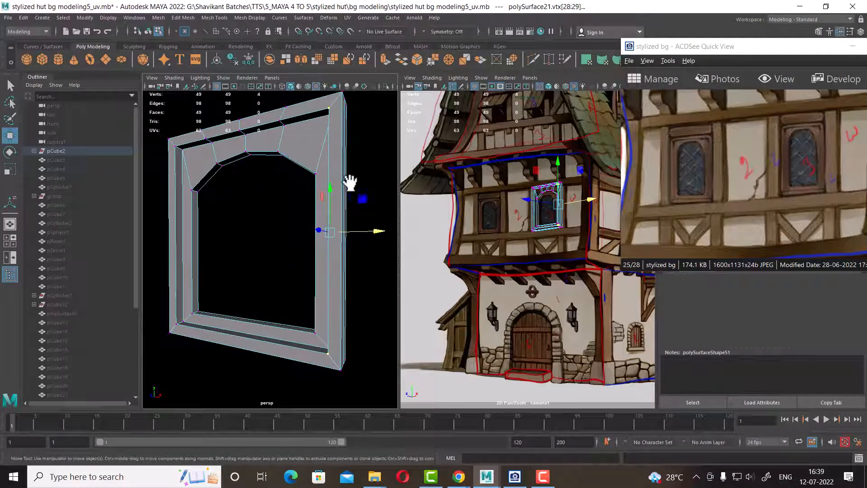
key(F8)
key(ctrl+shift+h)
Scale the window frame slightly narrower to fit between the two timber posts.
alt+drag(294, 239, 324, 266)
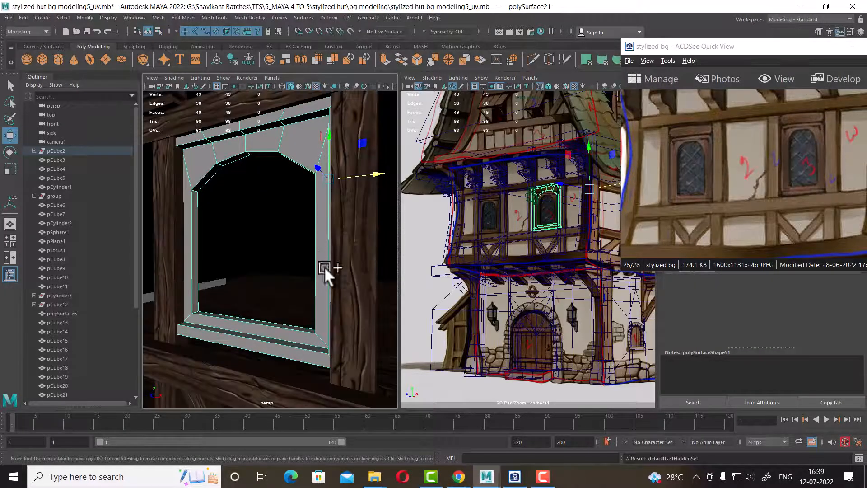
alt+right_drag(325, 267, 291, 221)
alt+drag(291, 222, 314, 226)
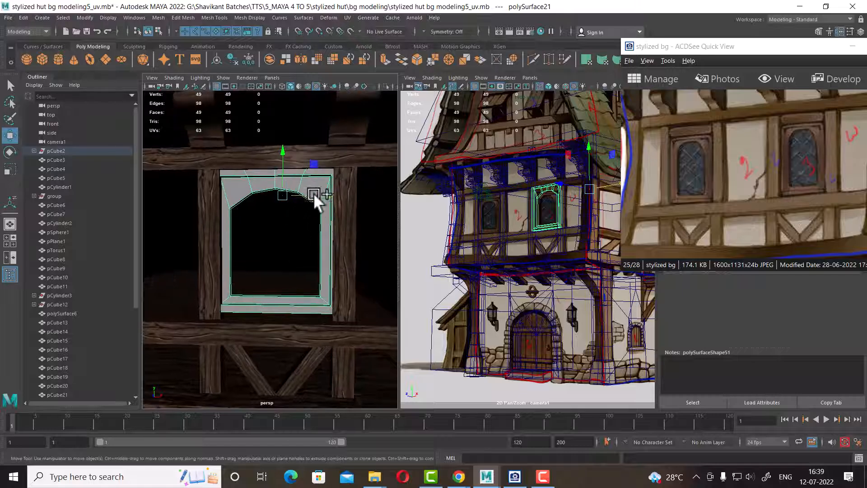
key(r)
drag(325, 194, 302, 198)
key(w)
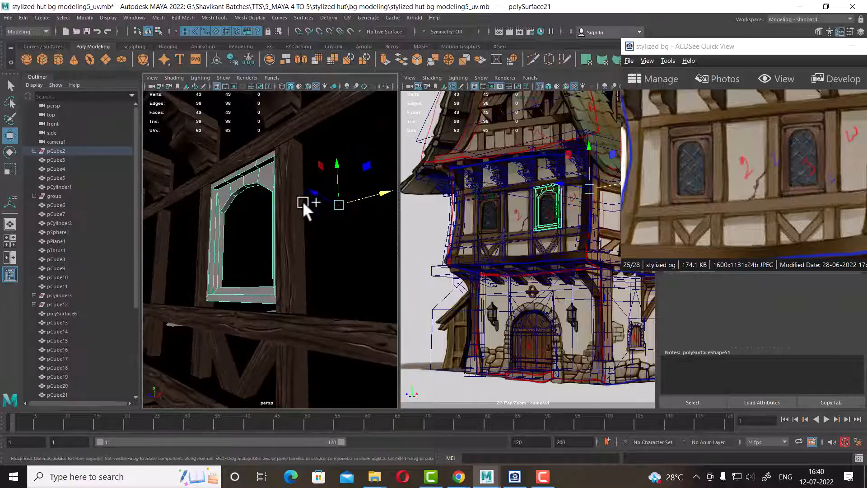
Move the frame's bottom vertices down toward the horizontal beam below the window.
right_drag(250, 172, 180, 166)
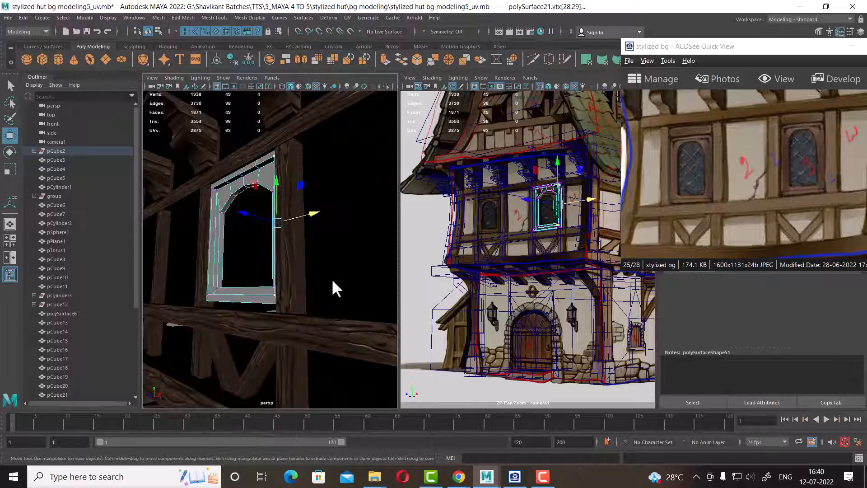
drag(334, 336, 181, 283)
alt+right_drag(253, 241, 269, 265)
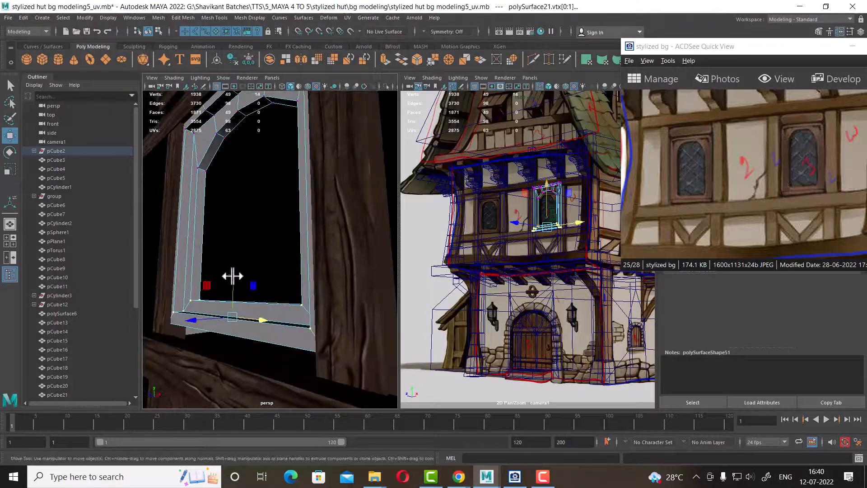
mouse_move(232, 277)
mouse_down()
mouse_move(235, 289)
mouse_move(238, 280)
mouse_up()
Move the frame's top vertices up to meet the upper beam and return to object selection.
alt+right_drag(238, 280, 283, 261)
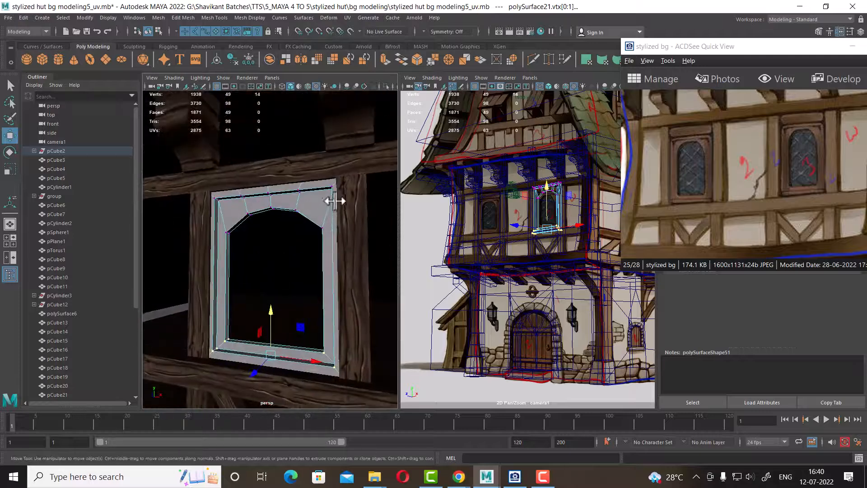
drag(369, 161, 184, 202)
alt+right_drag(277, 214, 307, 227)
alt+drag(307, 227, 257, 222)
drag(235, 151, 234, 138)
right_drag(275, 183, 302, 164)
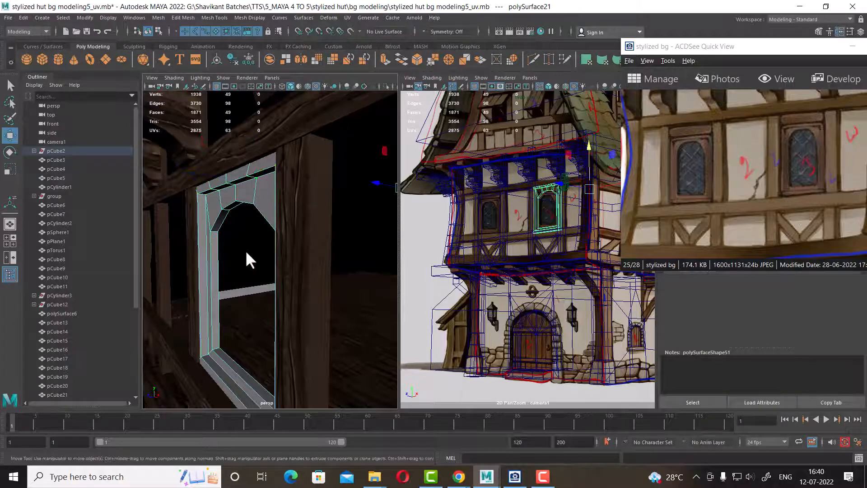
alt+drag(245, 250, 310, 276)
click(317, 275)
click(338, 200)
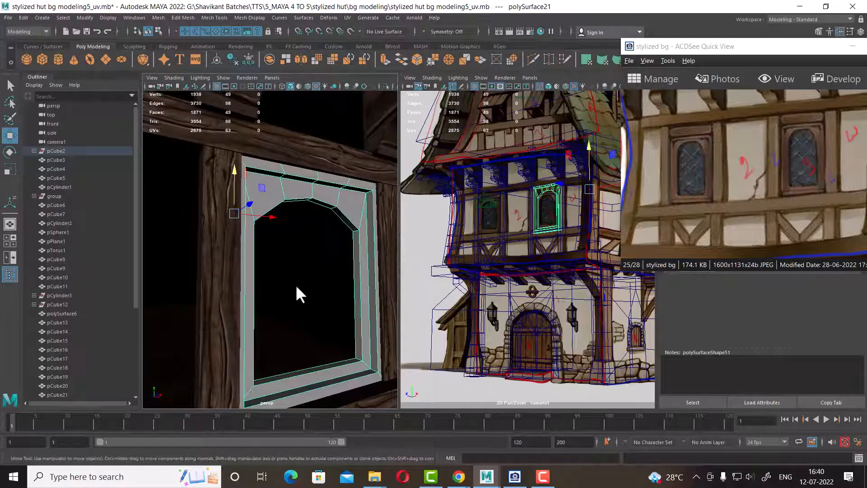
alt+drag(319, 295, 275, 290)
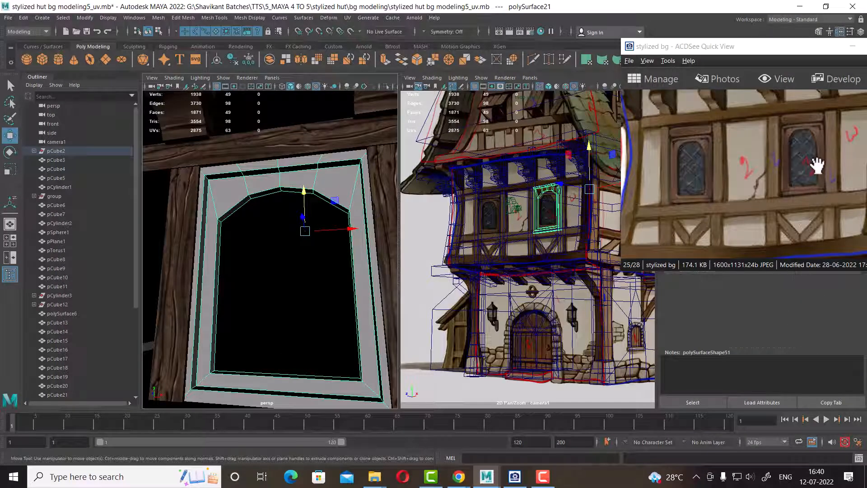
Select the inner side faces around the window frame's arched opening and duplicate them as a separate mesh.
alt+drag(279, 294, 248, 245)
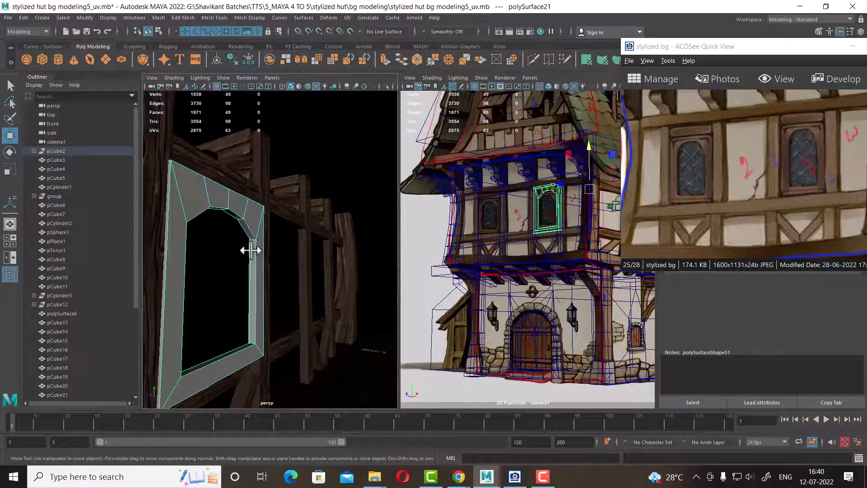
mouse_move(248, 251)
right_down()
mouse_move(246, 270)
mouse_move(257, 240)
right_up()
click(256, 237)
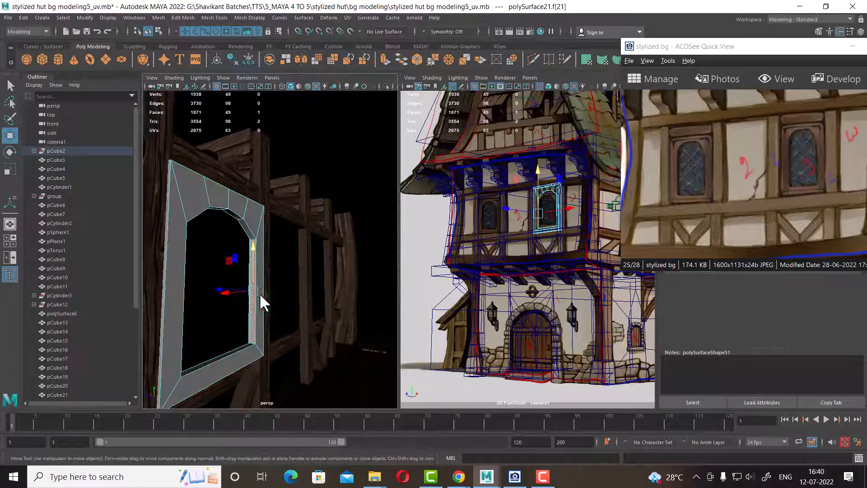
shift+double_click(246, 229)
alt+drag(261, 252, 243, 251)
shift+right_drag(250, 227, 283, 205)
Isolate the duplicated inner rim by hiding everything else in the scene.
alt+drag(246, 239, 265, 251)
click(248, 195)
key(alt+h)
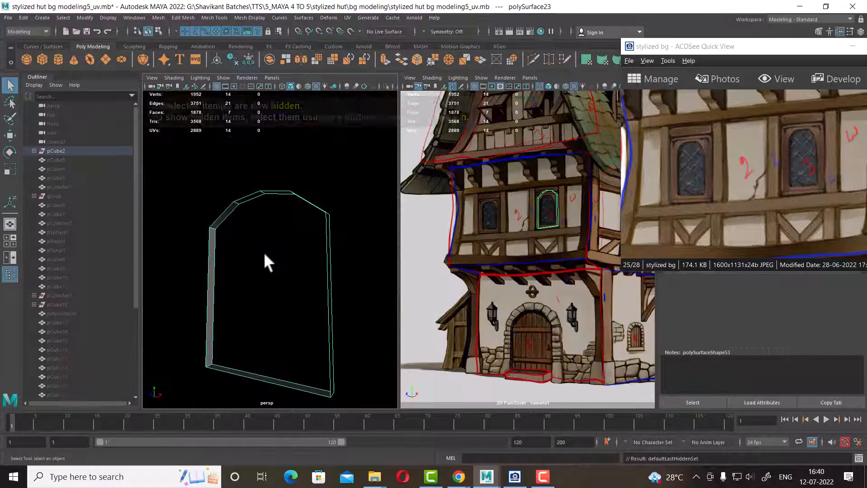
Select the rim's open border edge loop and fill the hole with an arched cap face, returning to object selection.
click(247, 201)
alt+drag(248, 199, 238, 231)
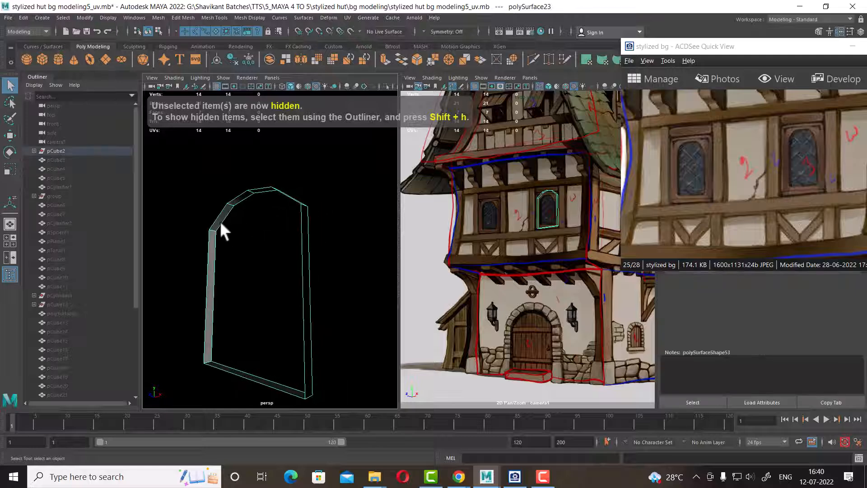
click(234, 220)
double_click(225, 217)
shift+right_drag(264, 223, 259, 341)
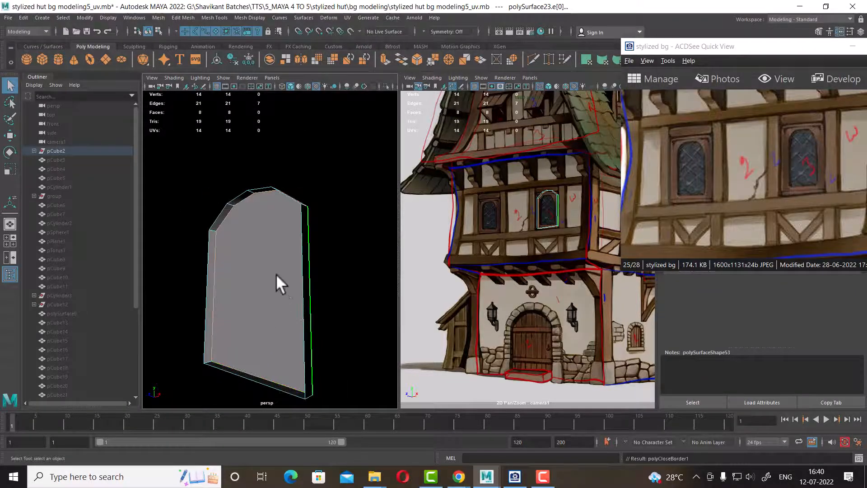
alt+drag(270, 276, 279, 277)
alt+right_drag(280, 278, 288, 280)
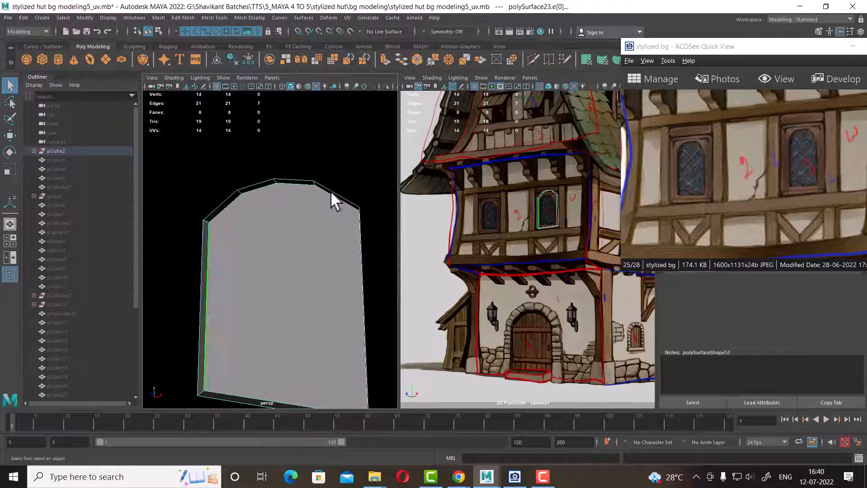
key(F8)
alt+drag(331, 192, 257, 289)
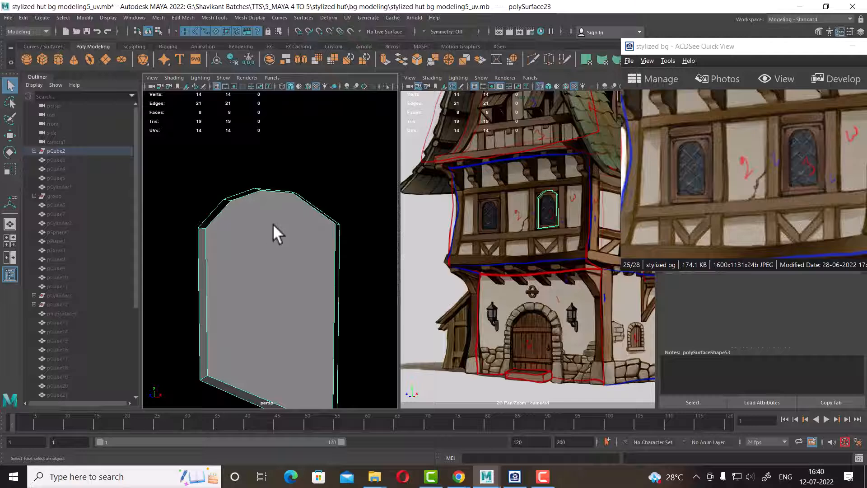
Extract the straight left side face of the arched shell into its own object.
alt+drag(276, 233, 263, 217)
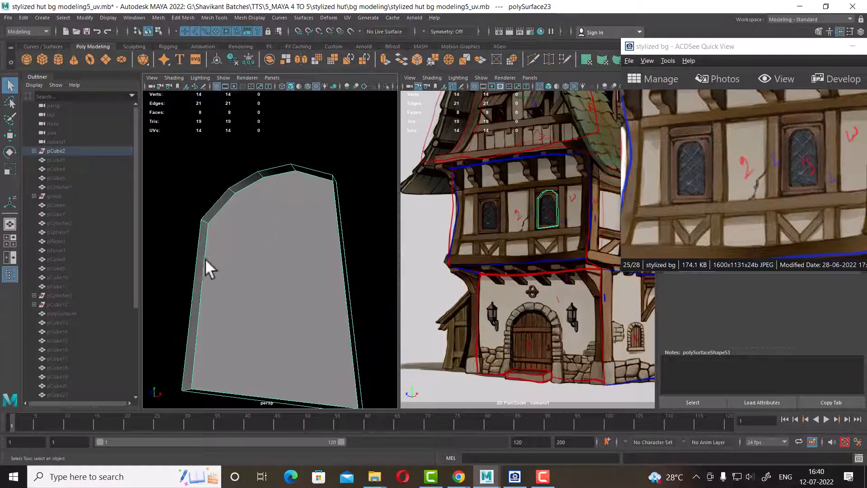
right_drag(201, 232, 197, 252)
click(229, 250)
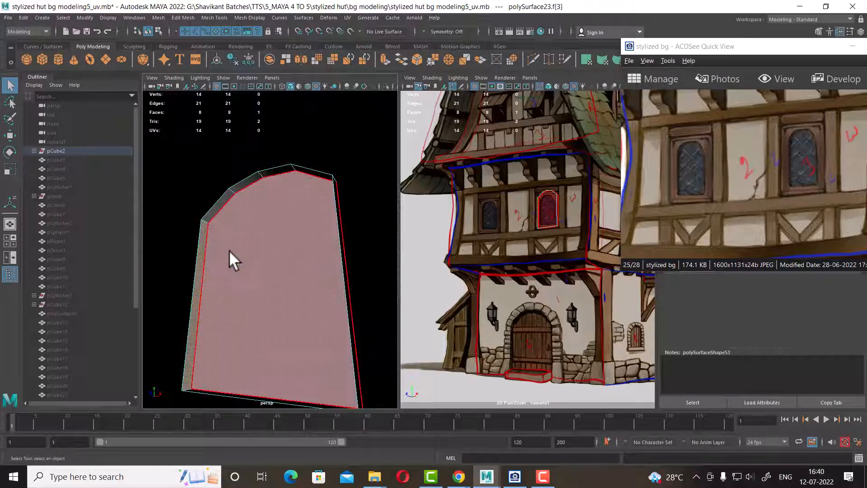
shift+right_click(240, 232)
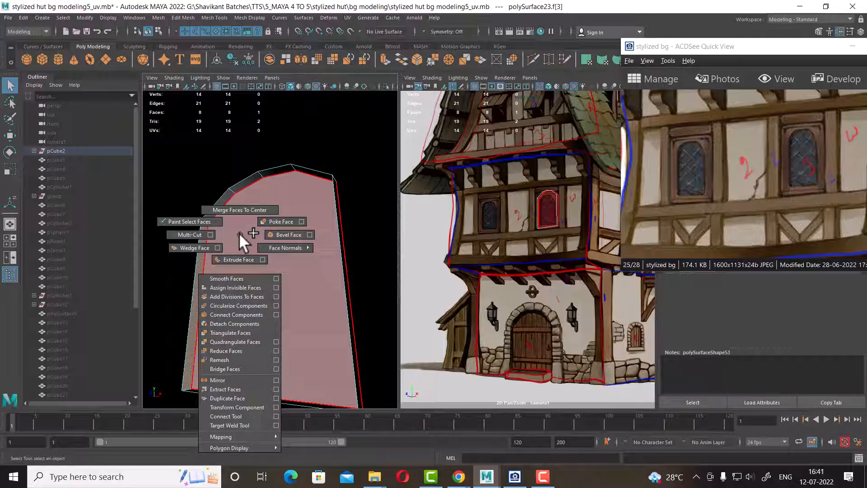
click(244, 387)
right_drag(243, 218, 281, 205)
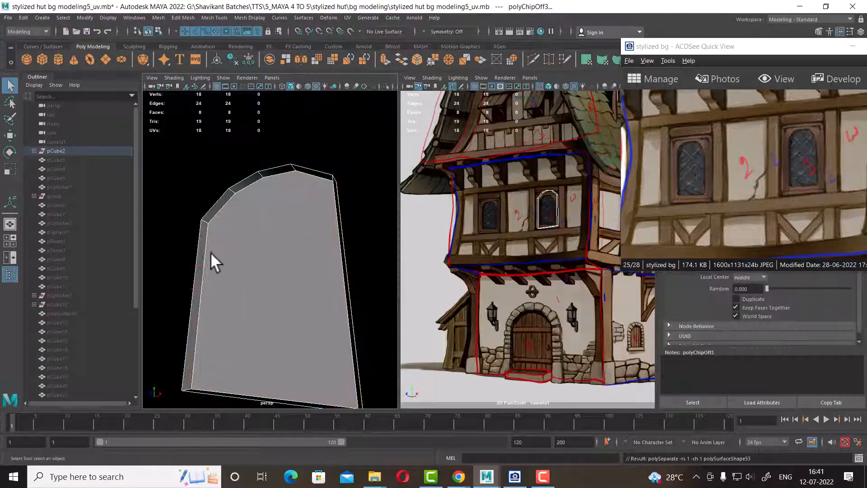
Center the pivot of the extracted side strip and freeze its transformations.
click(213, 250)
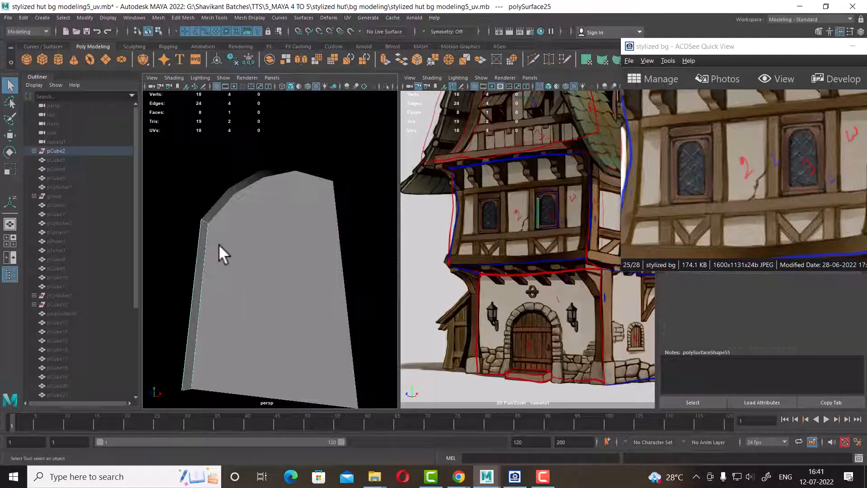
click(232, 58)
key(w)
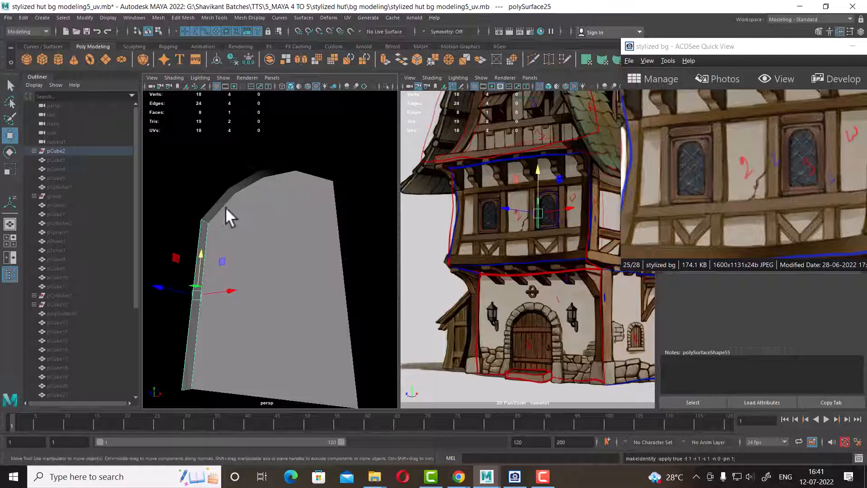
Extrude the side strip's face with offset 0 and thickness 0.13, then return to object selection.
right_drag(203, 179, 231, 215)
click(198, 289)
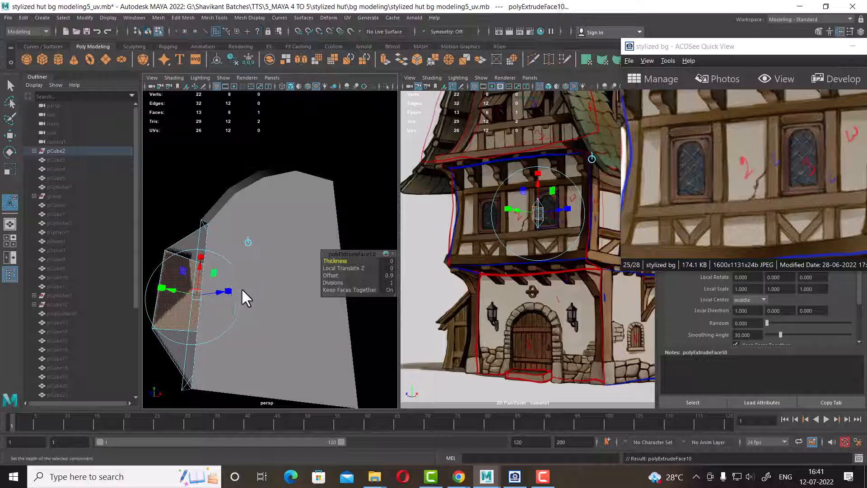
click(390, 275)
text(0)
key(Return)
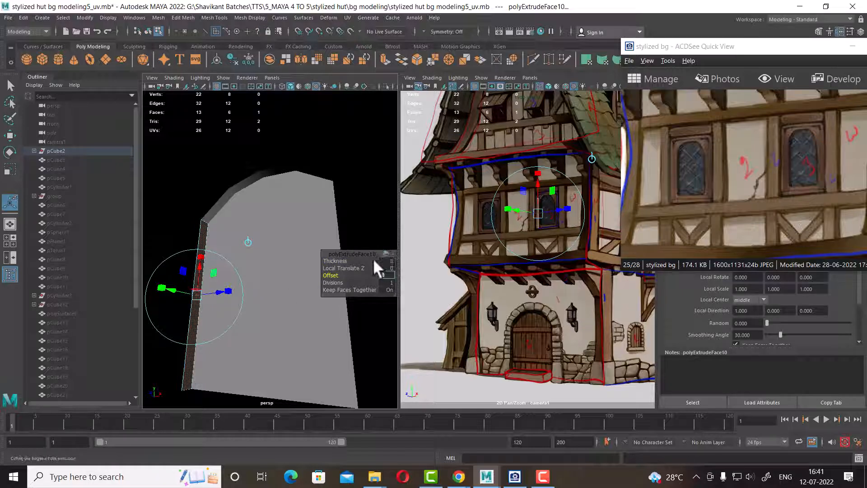
drag(333, 261, 340, 261)
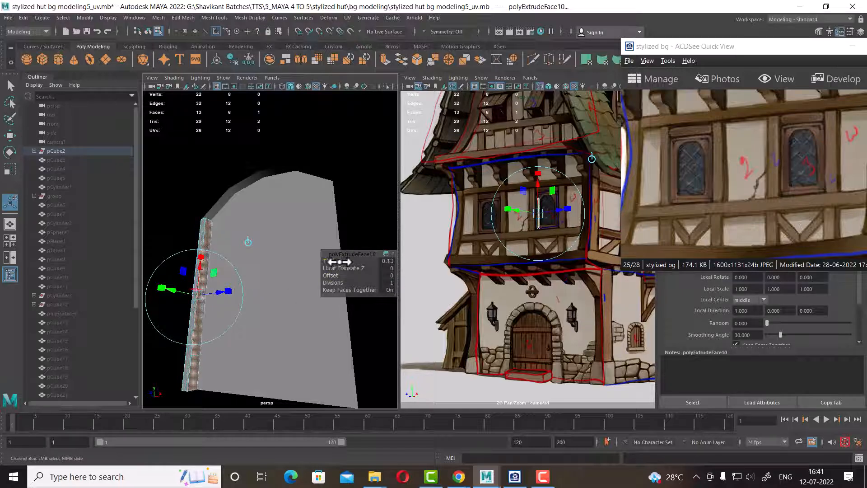
alt+drag(259, 250, 207, 248)
right_drag(199, 219, 254, 173)
key(q)
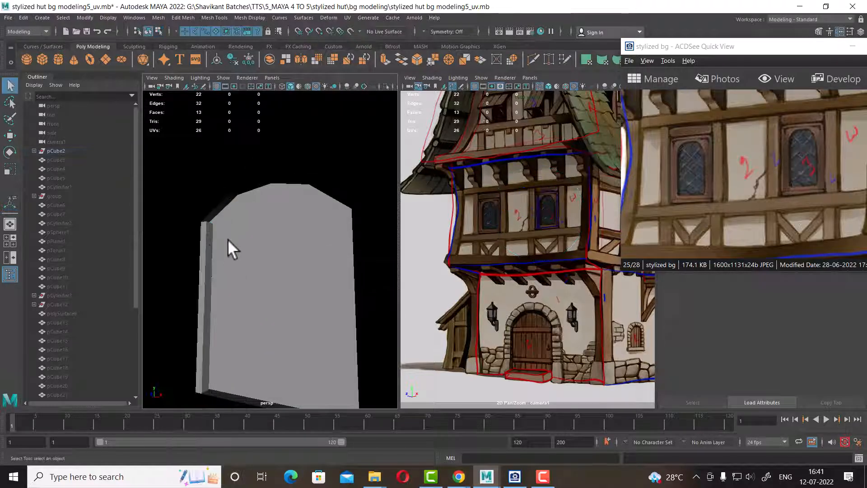
click(205, 245)
alt+drag(257, 221, 263, 174)
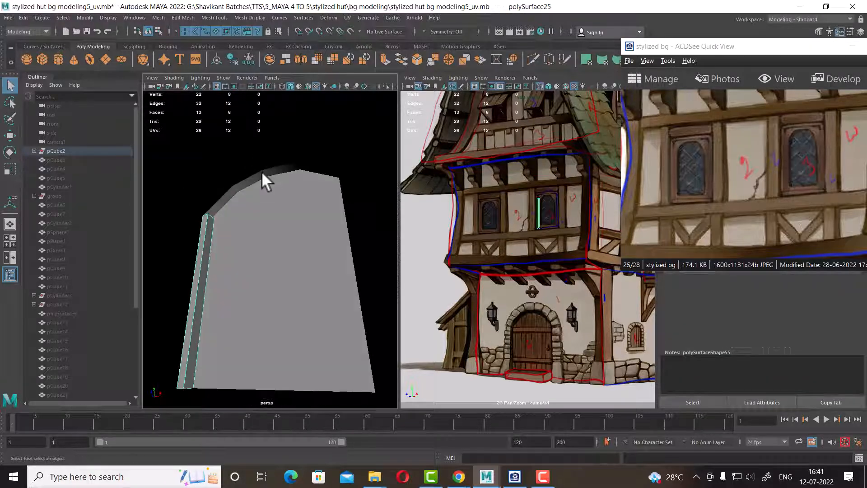
click(265, 176)
key(Delete)
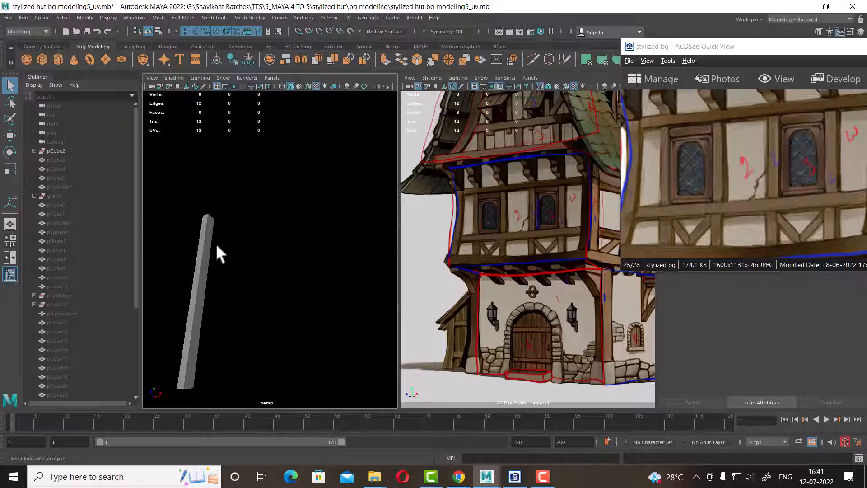
key(ctrl+z)
Extract the arched cap face from the remaining shell as a separate pane object.
alt+drag(289, 183, 318, 196)
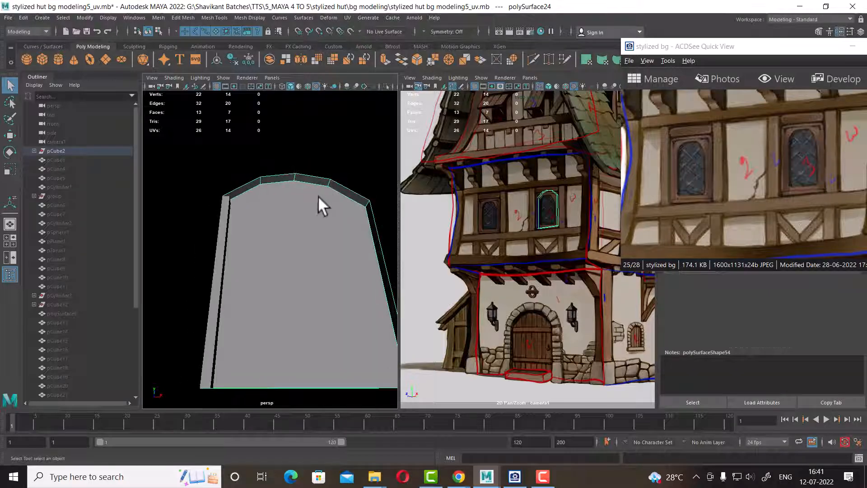
right_drag(314, 217, 303, 224)
click(302, 224)
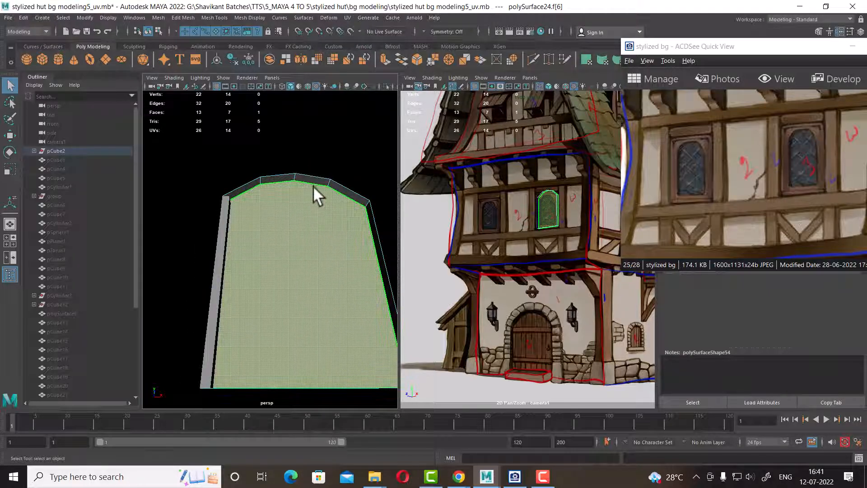
alt+drag(315, 194, 280, 190)
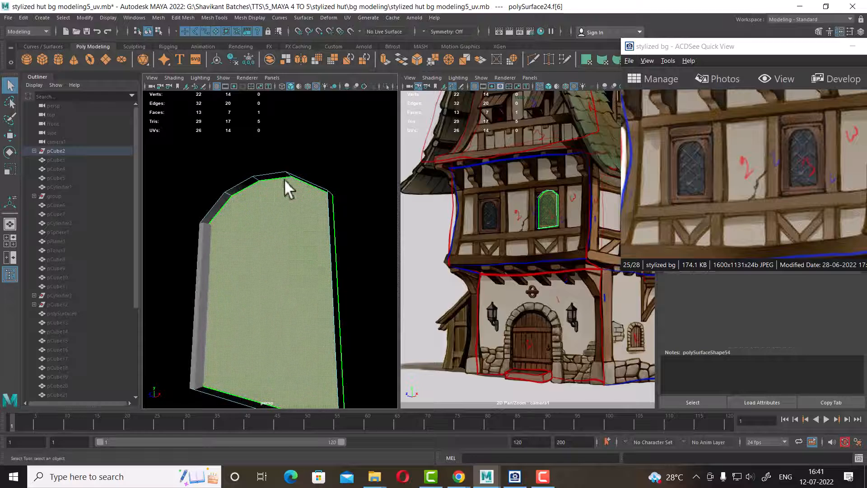
shift+right_drag(298, 142, 265, 348)
key(ctrl+z)
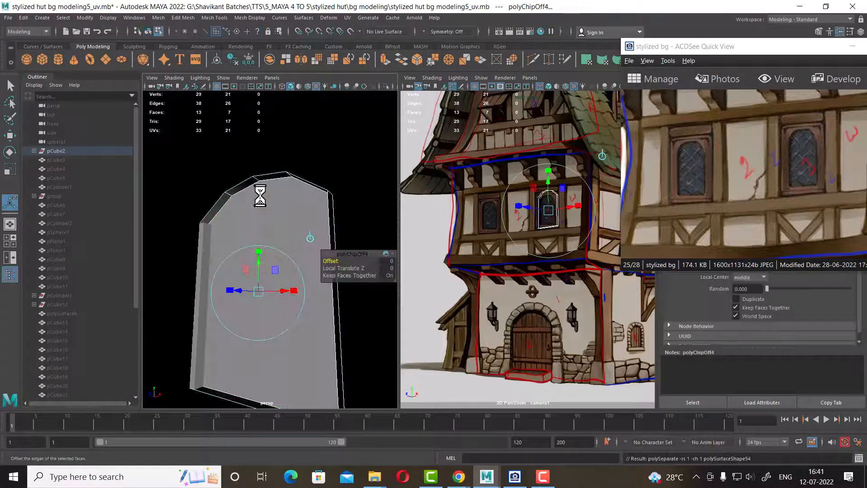
Delete the leftover rim around the arched pane, keeping the pane and the side strip.
right_drag(260, 194, 296, 159)
key(q)
click(296, 159)
click(269, 174)
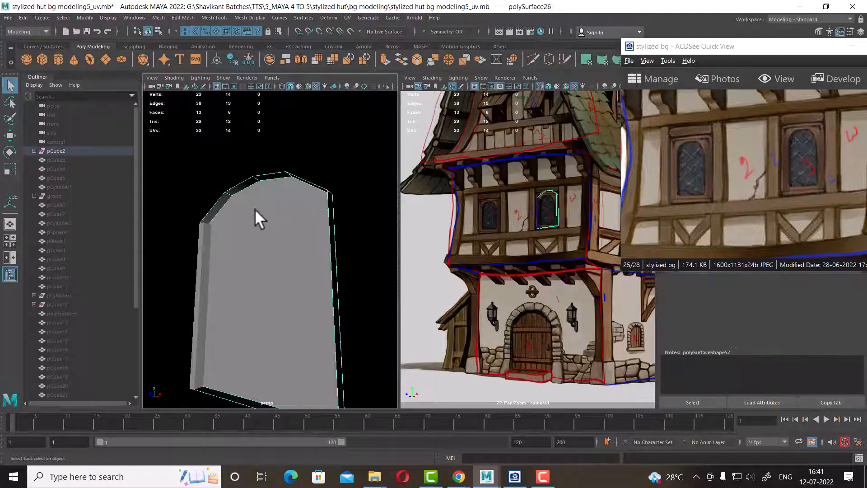
key(Delete)
click(257, 229)
alt+drag(300, 264, 251, 248)
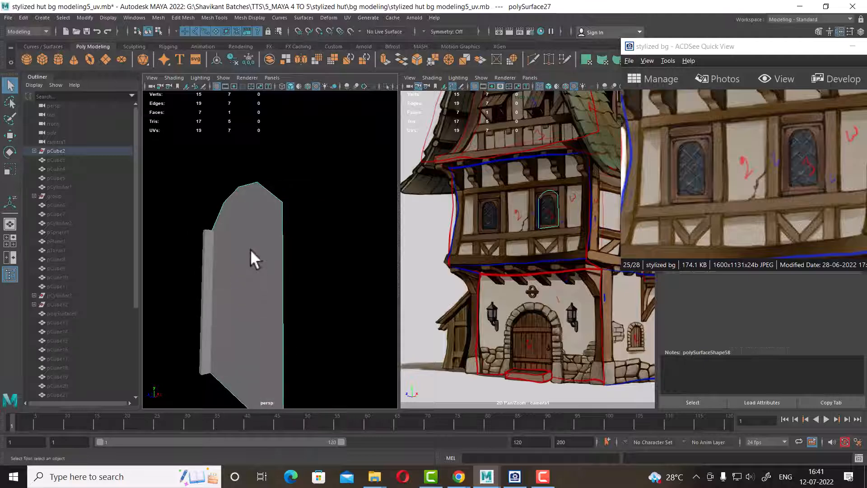
right_drag(249, 219, 246, 233)
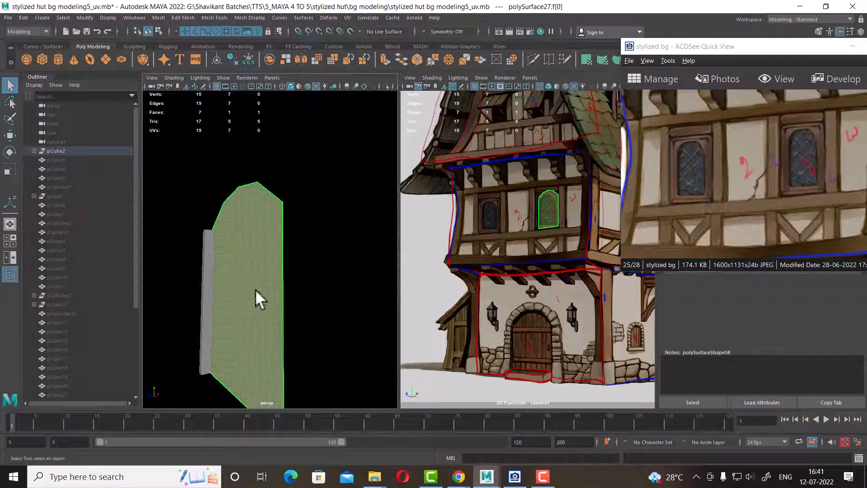
alt+drag(255, 289, 279, 246)
right_drag(279, 229, 294, 209)
click(205, 259)
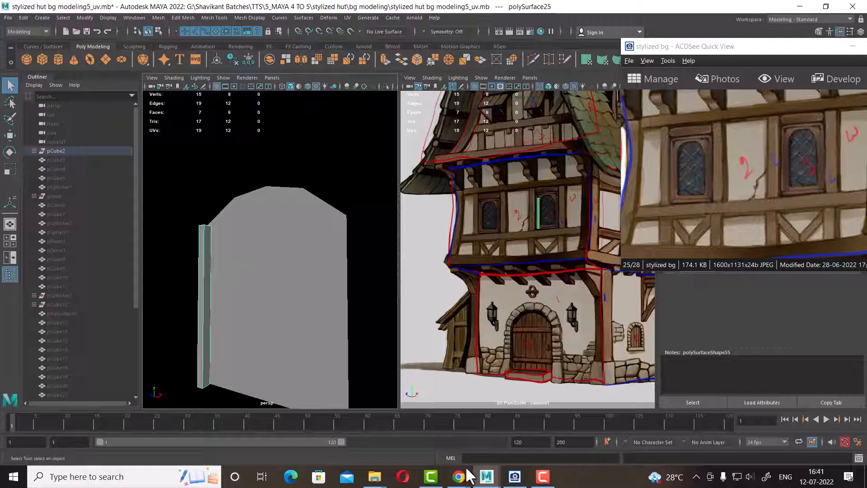
Switch to the YouTube page in Chrome and search for the channel "cg artist all rounder".
mouse_move(465, 477)
mouse_move(462, 447)
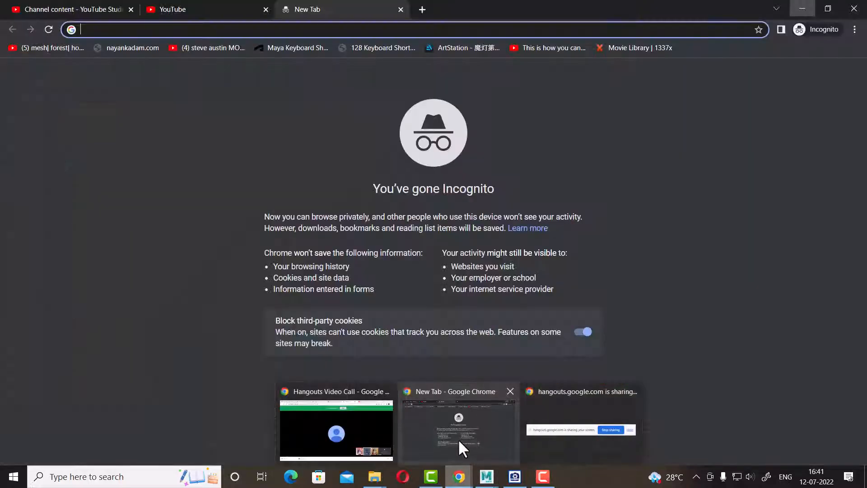
click(193, 5)
click(375, 54)
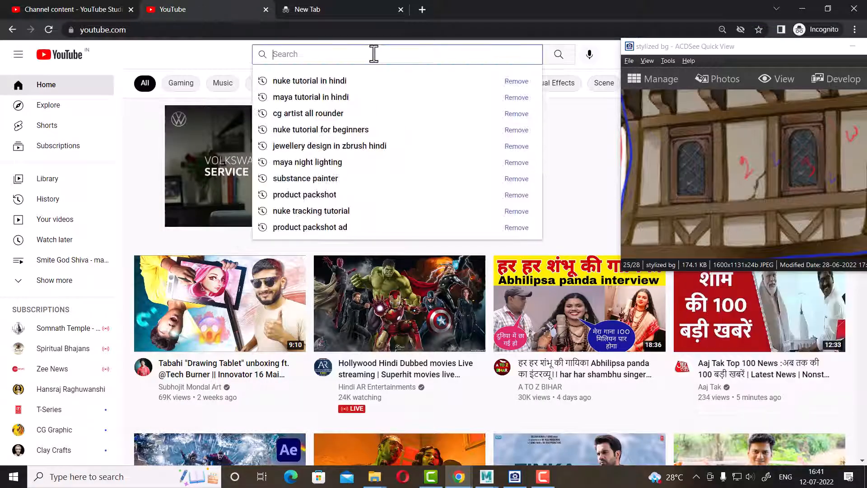
text(c)
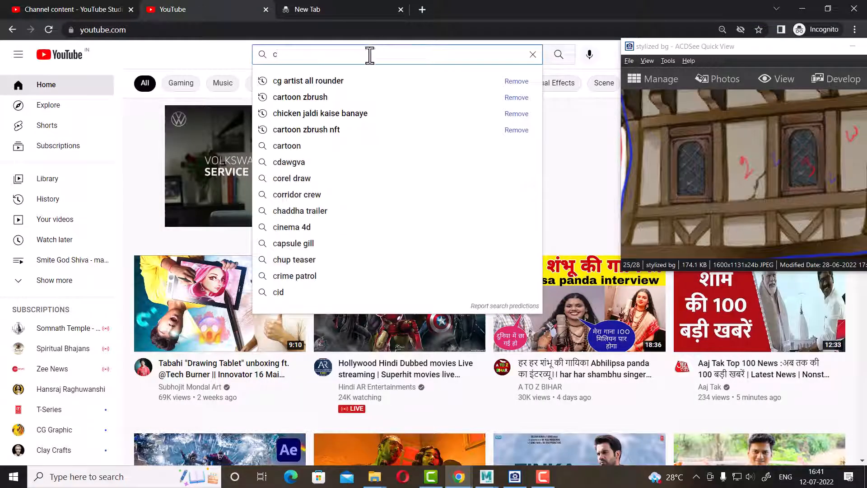
click(334, 81)
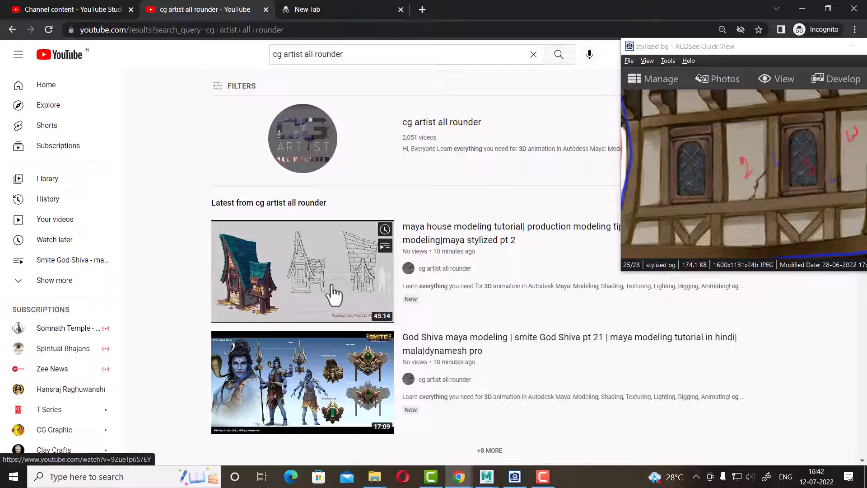
Switch back to the stylized hut scene in Maya and select the side strip beside the arched pane.
click(486, 477)
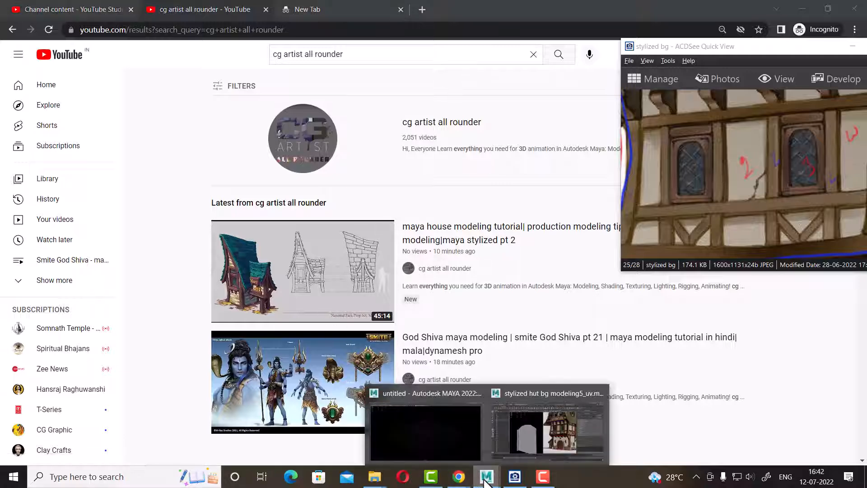
click(548, 428)
alt+drag(325, 306, 286, 289)
click(210, 265)
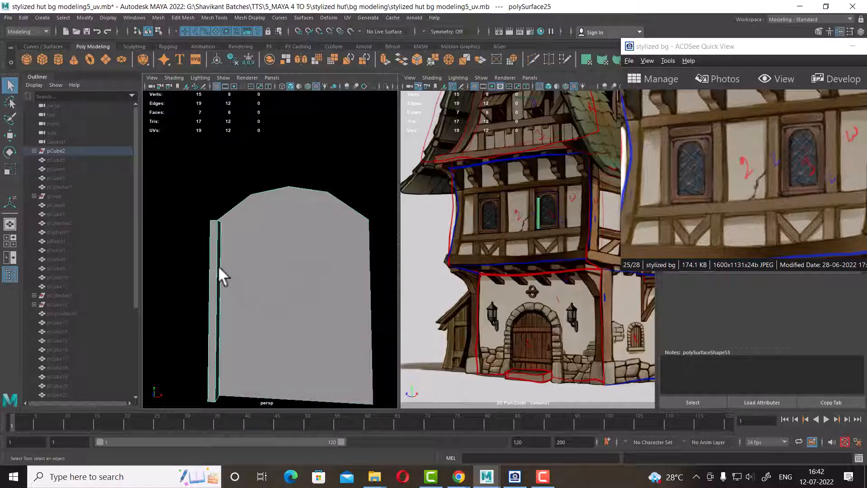
Lengthen the side strip by moving its upper end vertices upward past the pane's arch, then return to object selection.
scroll(313, 300, down, 5)
key(w)
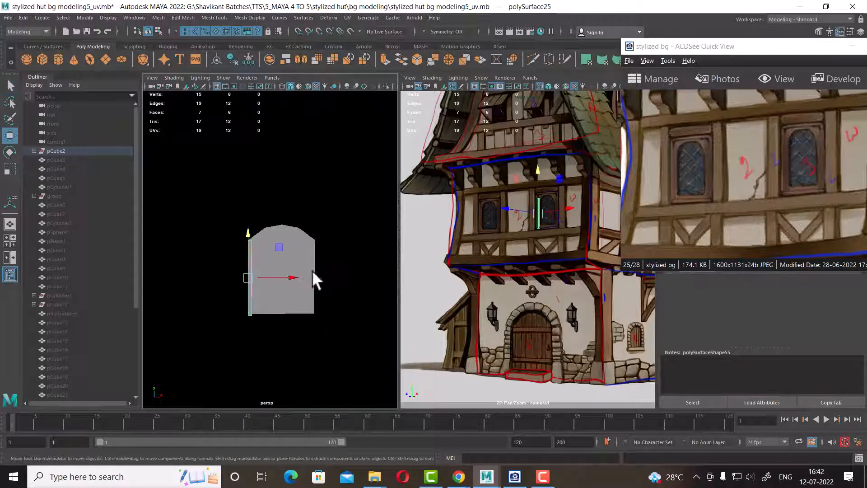
alt+drag(313, 270, 283, 283)
scroll(283, 284, up, 4)
right_drag(334, 186, 262, 192)
drag(236, 224, 208, 250)
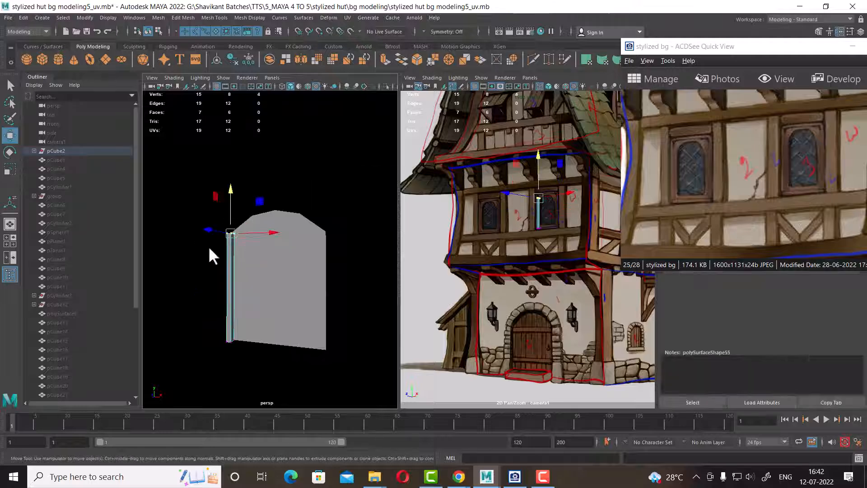
drag(230, 189, 230, 158)
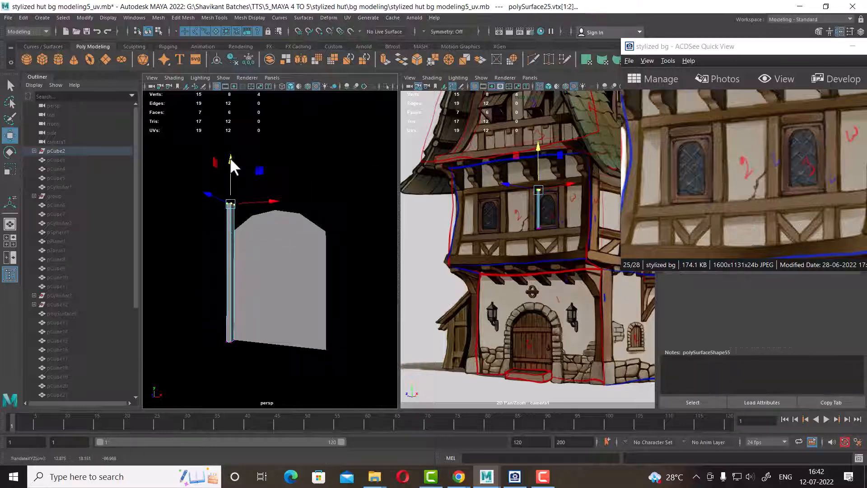
click(323, 171)
click(232, 234)
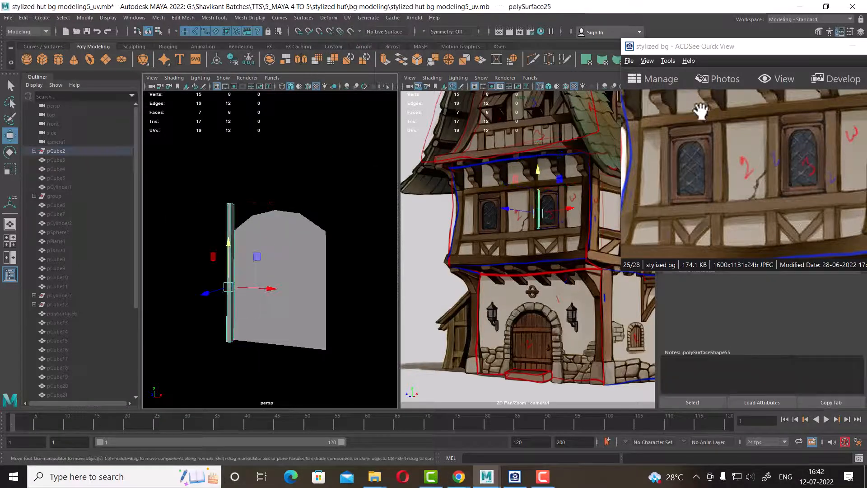
Put away the floating reference image window and set camera1's 2D pan/zoom Zoom to 0.4.
alt+right_drag(285, 218, 376, 239)
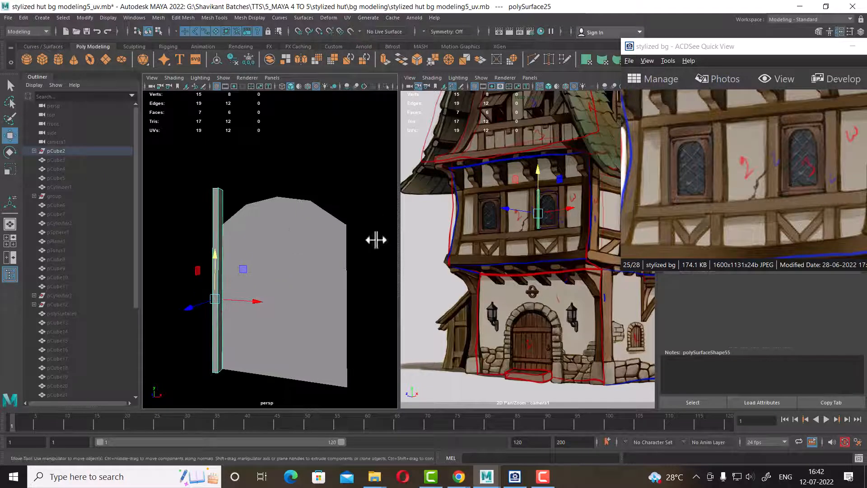
drag(828, 54, 630, 209)
click(650, 224)
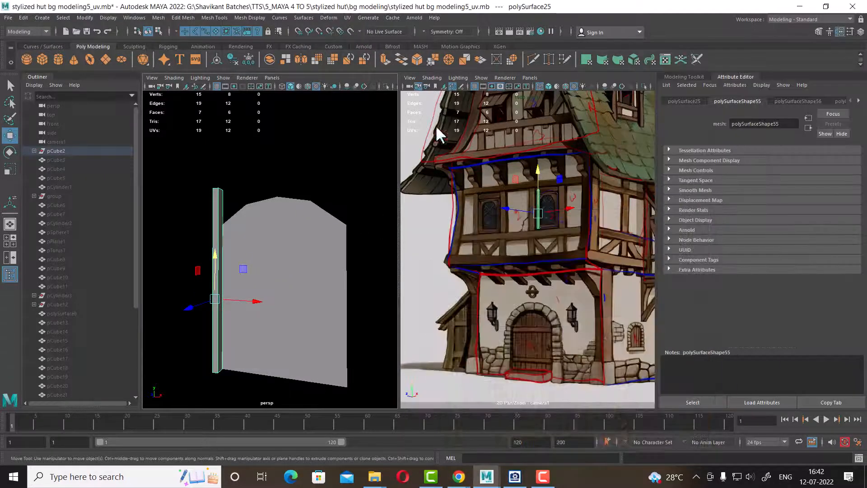
click(408, 85)
scroll(731, 280, down, 3)
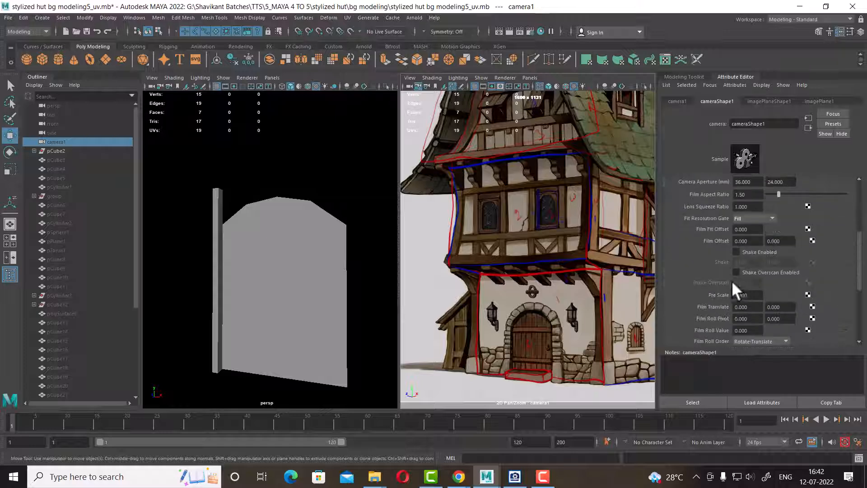
click(712, 269)
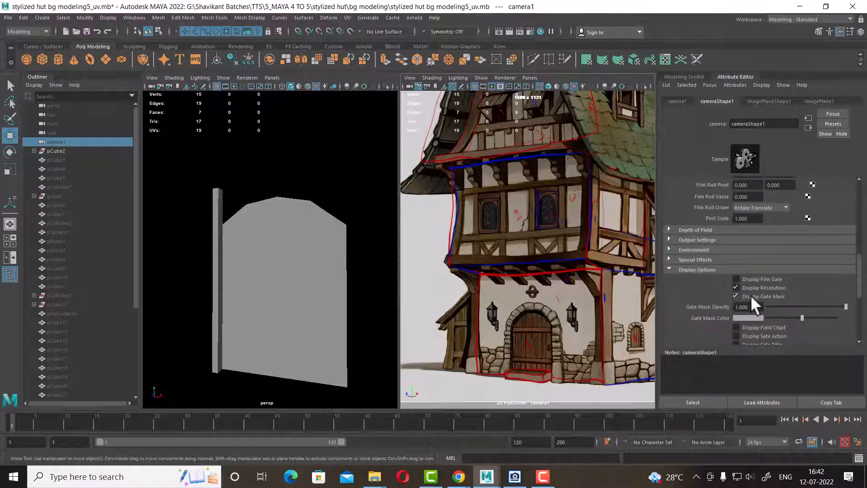
scroll(755, 310, down, 3)
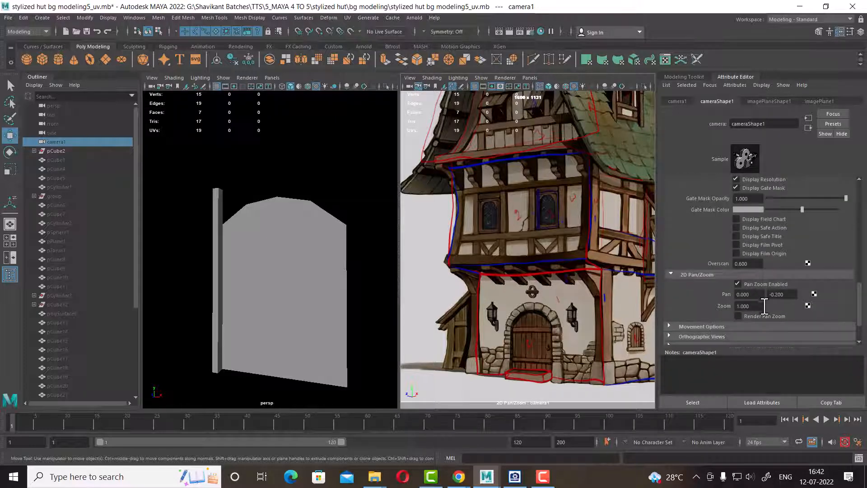
text(1.2)
key(Return)
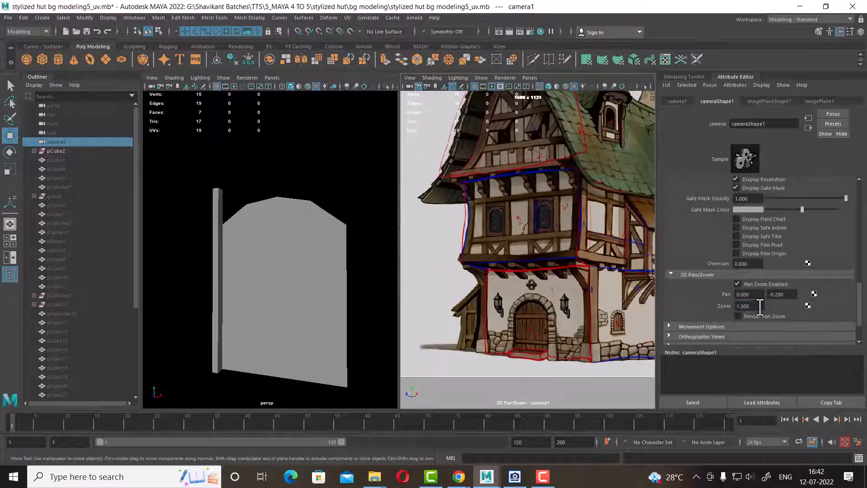
ctrl+drag(760, 308, 756, 306)
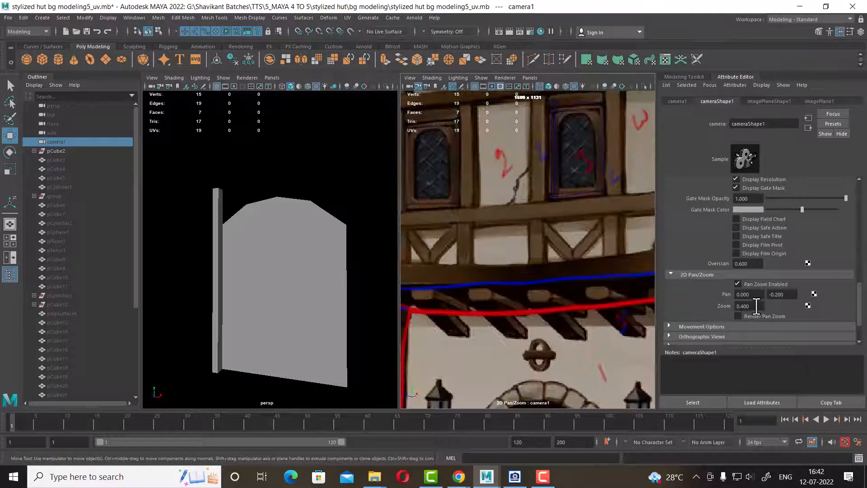
Rotate the lengthened side strip about Z so it lies diagonally in front of the arched pane.
click(218, 199)
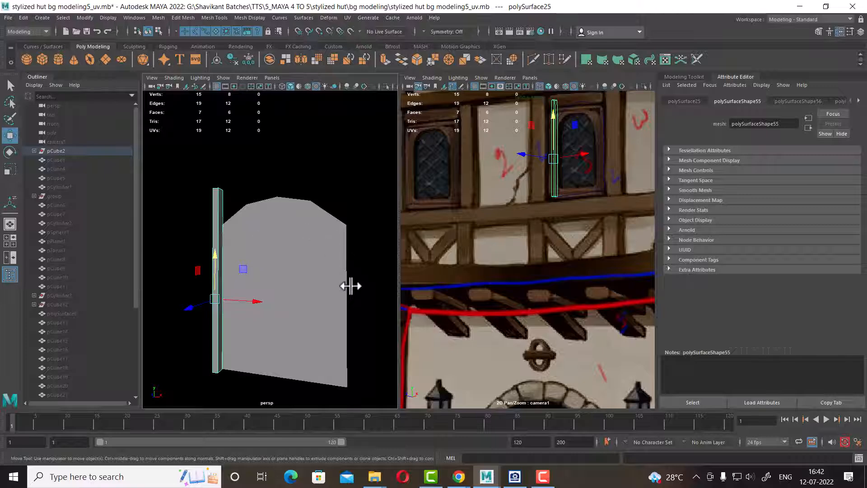
key(e)
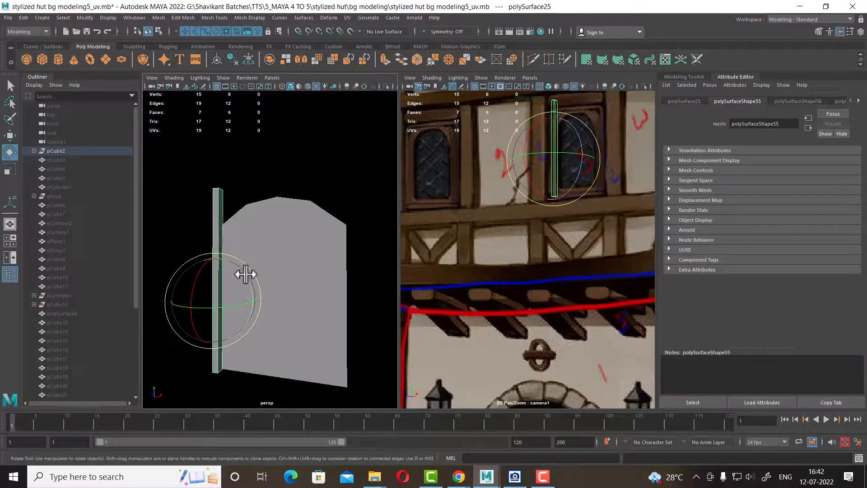
drag(246, 273, 298, 330)
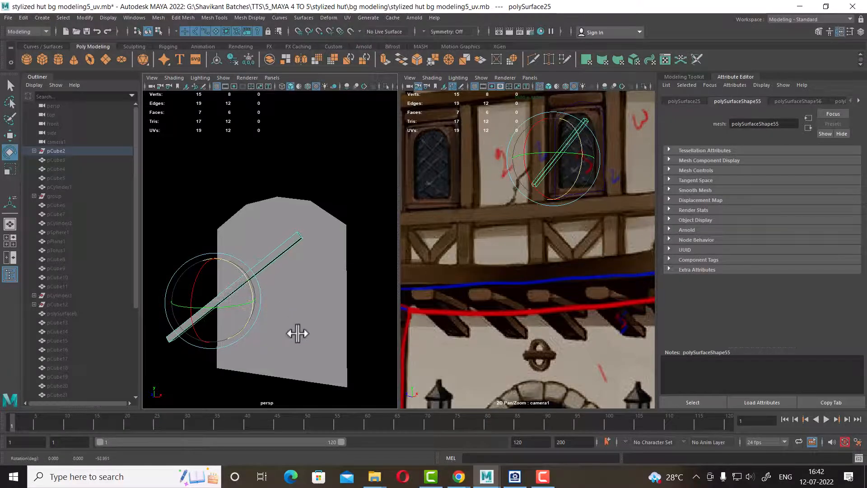
key(w)
Set the Move tool's axis to Object and slide the diagonal bar along its length until it spans the pane.
alt+drag(232, 244, 257, 224)
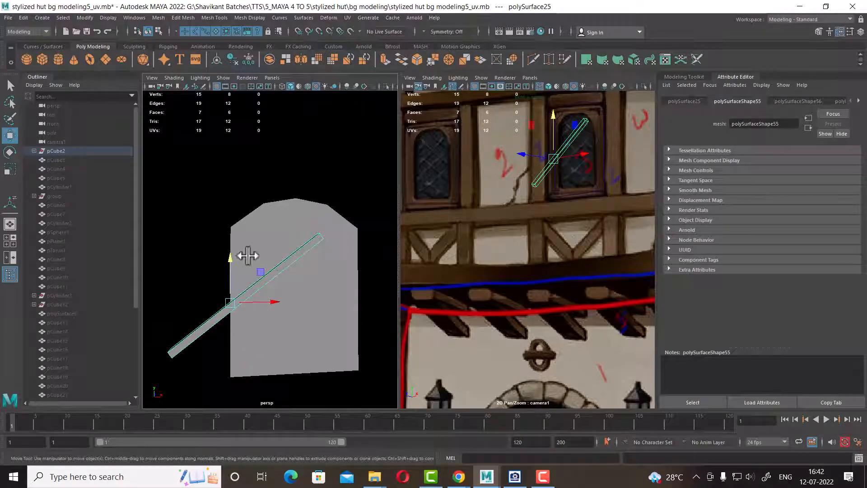
click(250, 163)
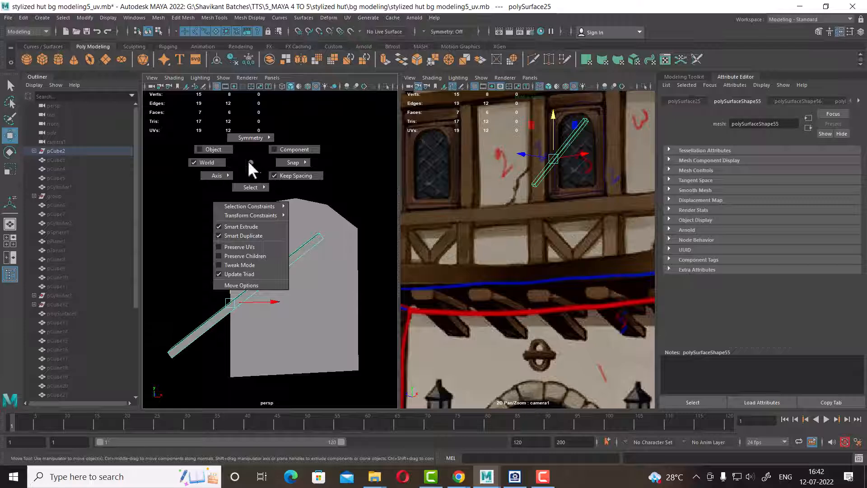
click(209, 148)
drag(260, 285, 295, 260)
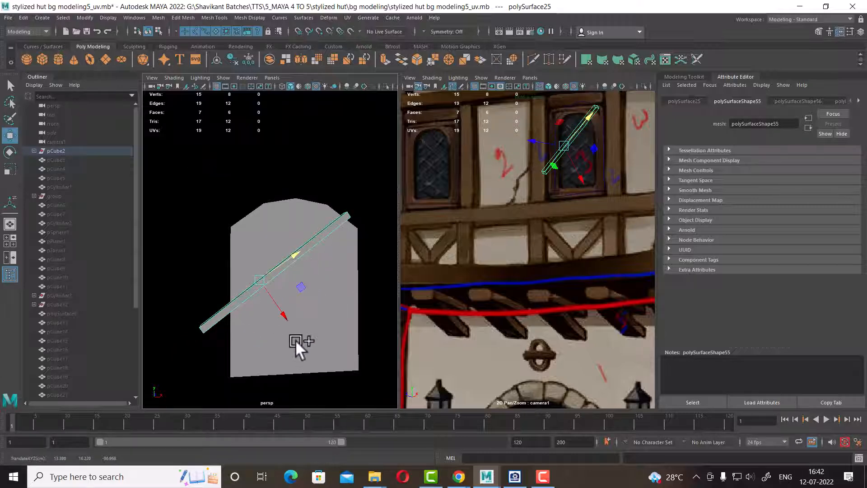
Make four parallel copies of the diagonal bar spaced across the arched pane.
mouse_move(289, 316)
middle_down()
mouse_move(297, 326)
mouse_move(291, 313)
middle_up()
shift+drag(291, 314, 339, 371)
click(319, 245)
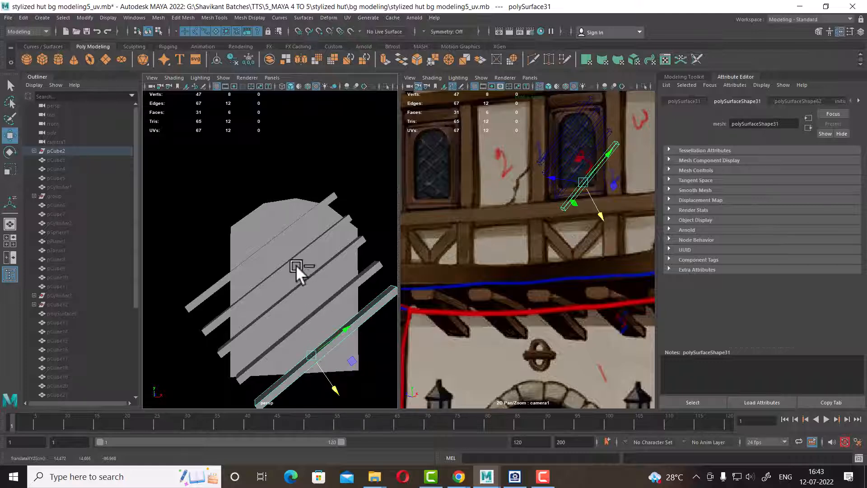
alt+drag(297, 264, 368, 243)
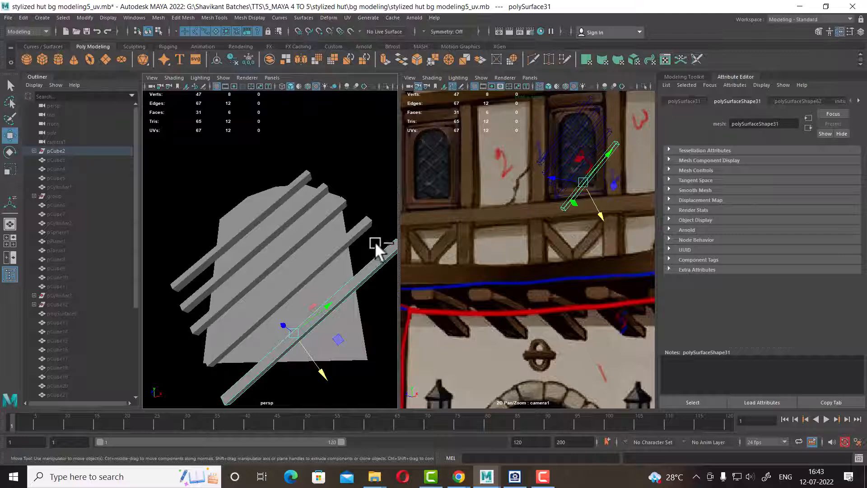
shift+click(359, 231)
shift+click(328, 209)
shift+click(308, 199)
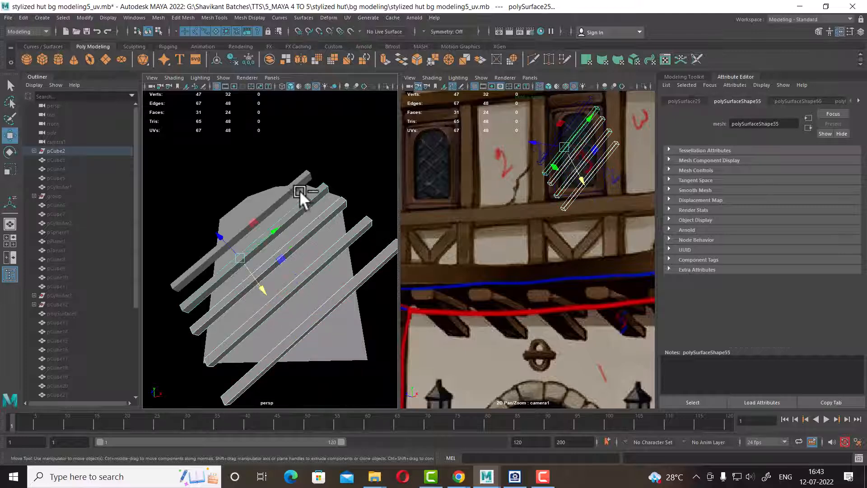
shift+click(293, 182)
alt+drag(321, 146, 333, 170)
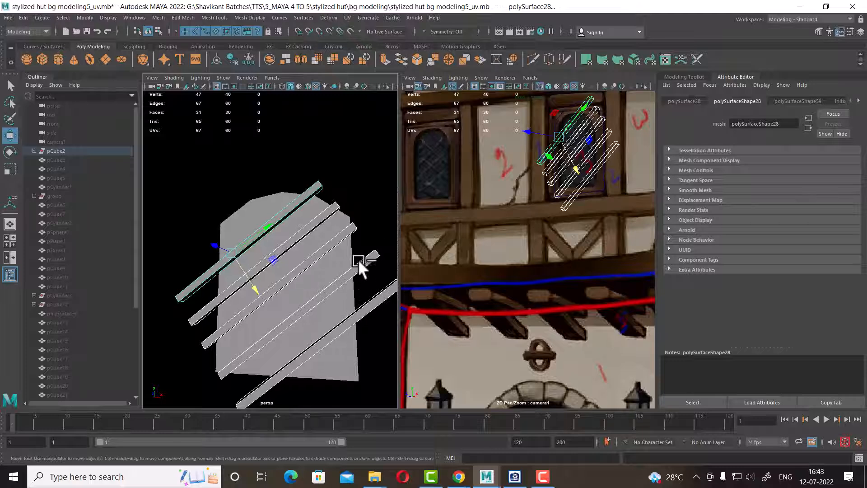
Duplicate the uppermost diagonal bar, rotate the copy to the opposite diagonal and position it across the pane's upper part.
click(302, 200)
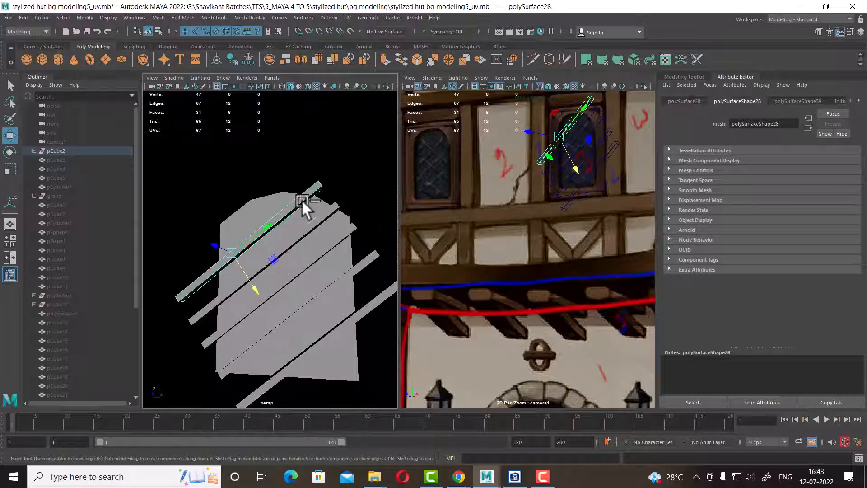
key(ctrl+d)
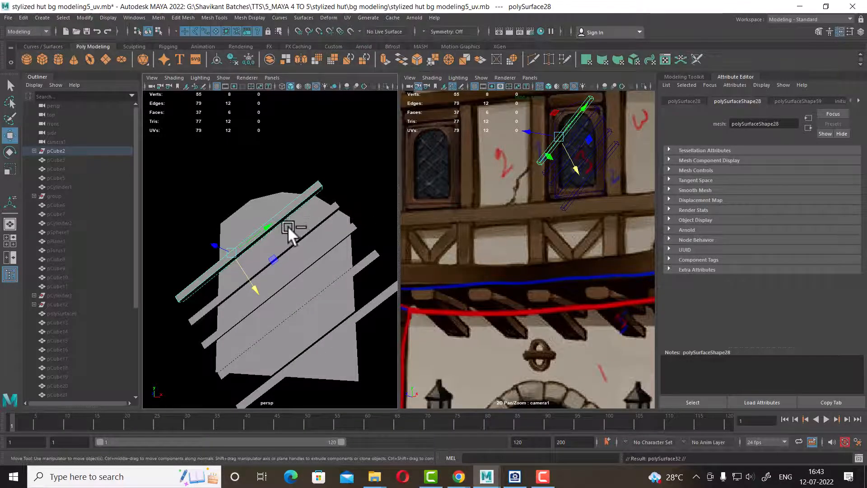
key(e)
drag(264, 228, 277, 299)
key(w)
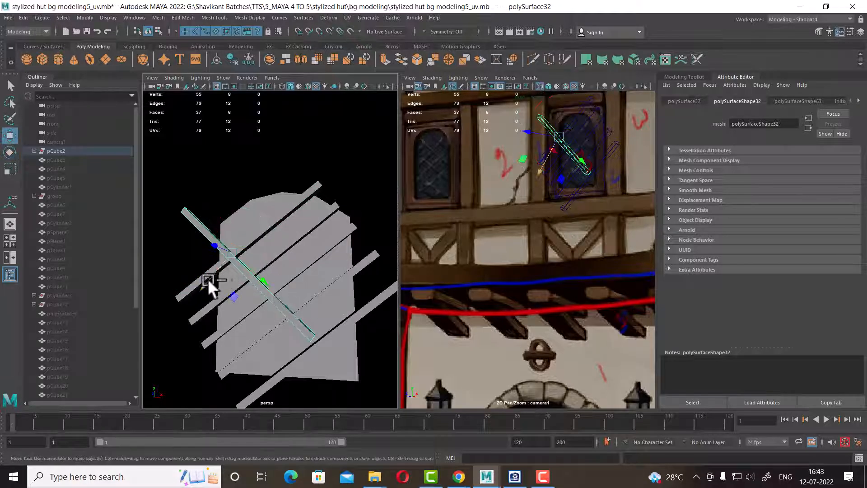
drag(207, 278, 256, 250)
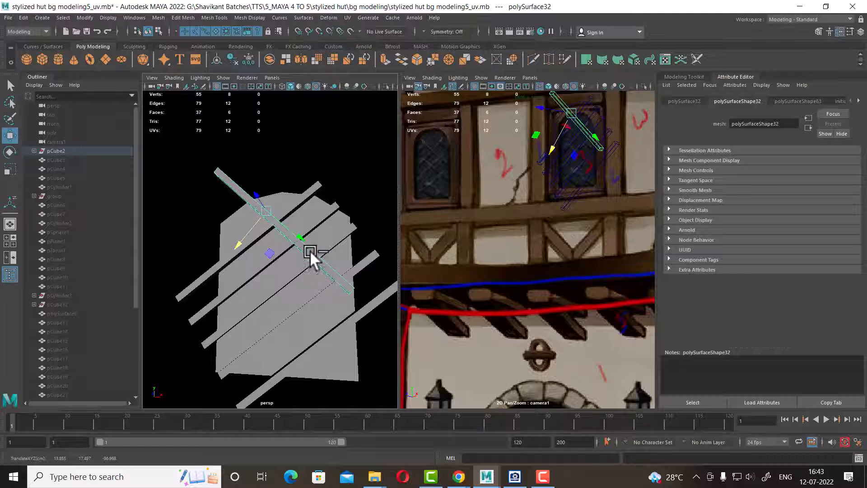
drag(310, 250, 347, 251)
drag(273, 271, 286, 253)
Make three parallel copies of the opposite diagonal bar down the pane to form a lattice.
key(ctrl+d)
key(ctrl+d)
key(ctrl+d)
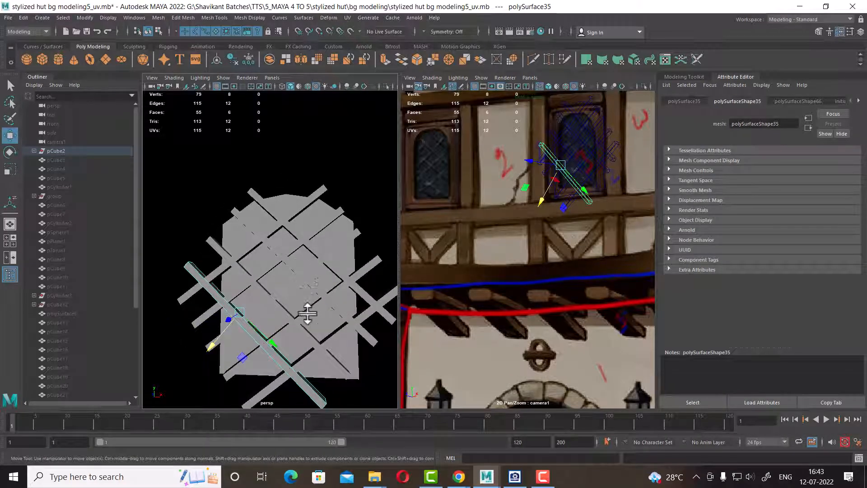
Delete the three lower bars of the opposite diagonal, keeping only its uppermost bar.
click(339, 364)
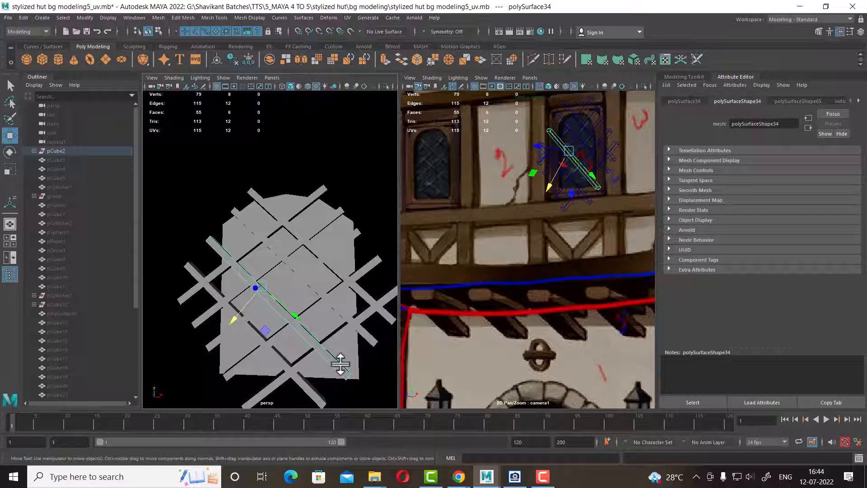
shift+click(371, 339)
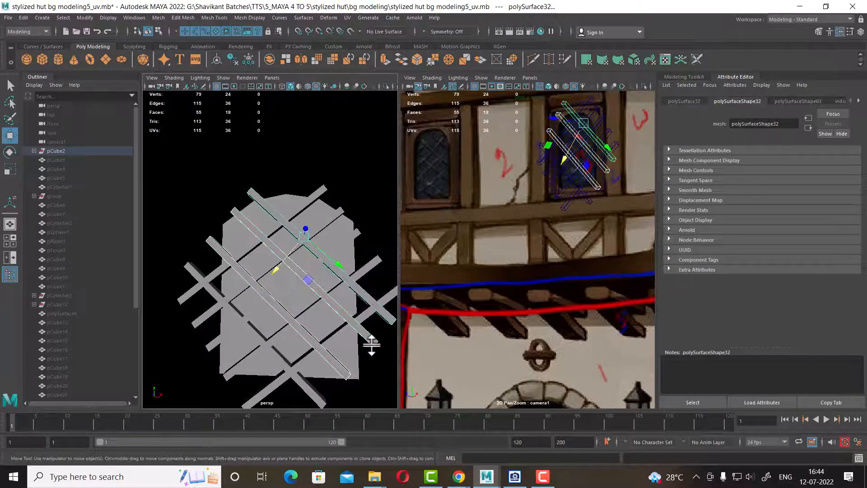
click(367, 346)
shift+click(340, 368)
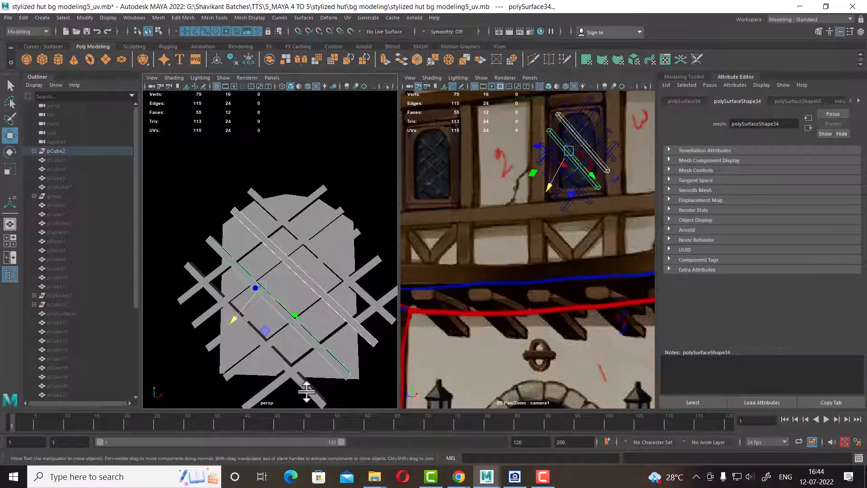
shift+click(325, 390)
key(Delete)
Delete the four lower bars of the first diagonal direction, keeping its uppermost bar.
click(342, 213)
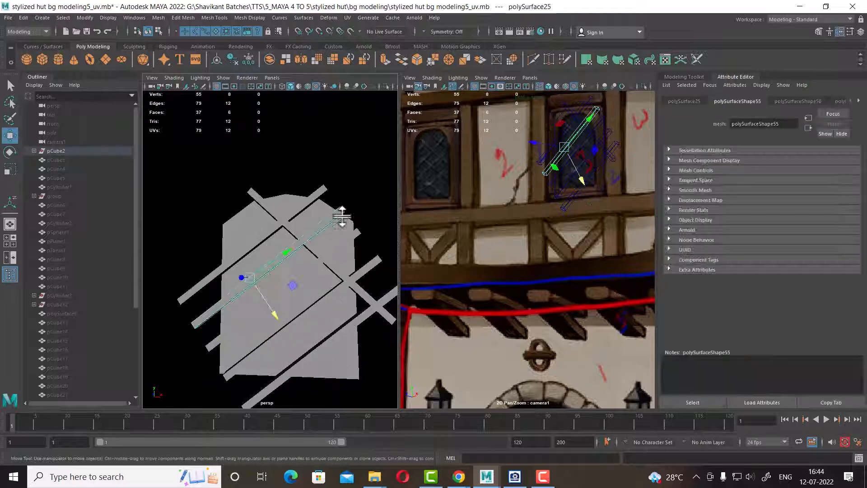
shift+click(359, 235)
shift+click(382, 263)
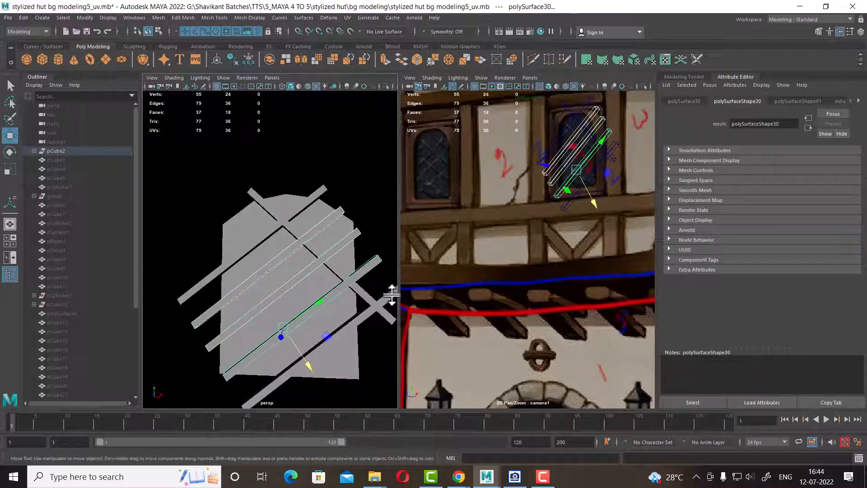
shift+click(393, 296)
key(Delete)
Create three evenly spaced copies of the uppermost first-direction bar down the pane, repeating the same duplicate offset.
click(313, 194)
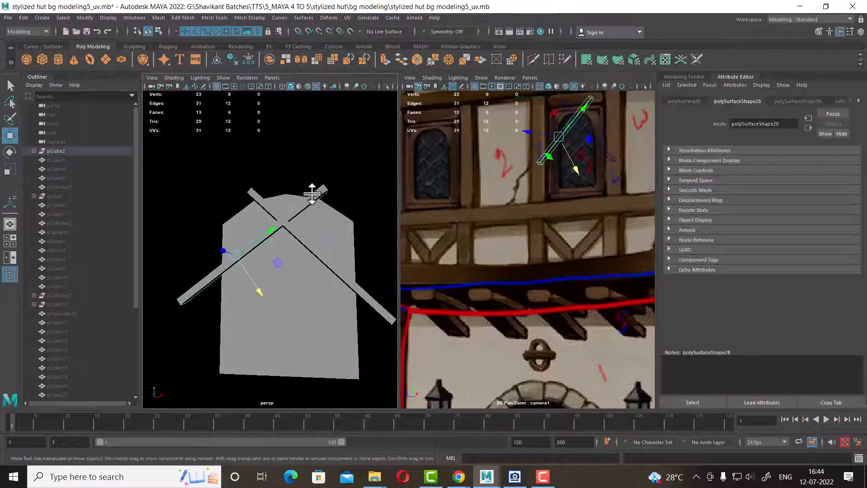
shift+drag(255, 289, 286, 309)
key(shift+d)
key(shift+d)
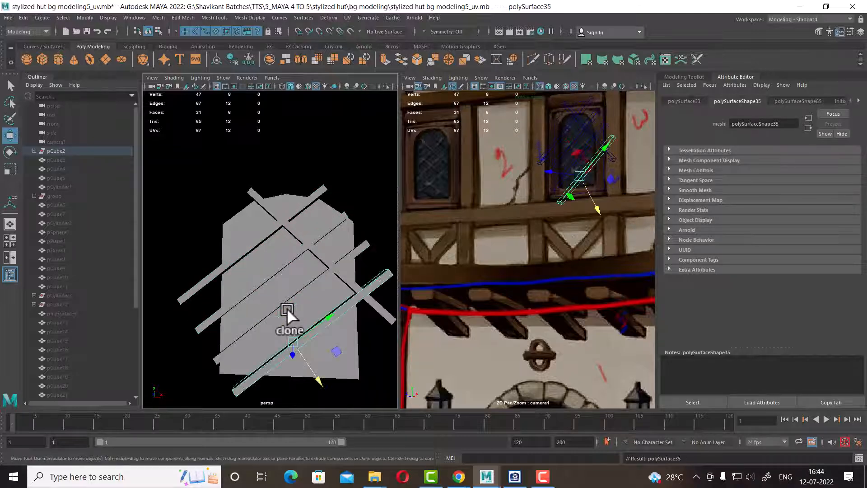
Add one more evenly spaced first-direction bar, and make four evenly spaced copies of the opposite diagonal bar across the pane.
key(shift+d)
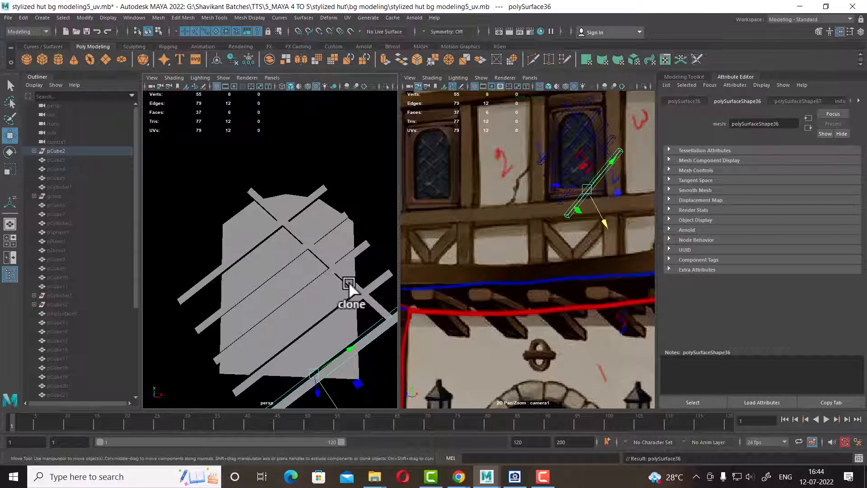
click(350, 281)
shift+drag(351, 278, 346, 287)
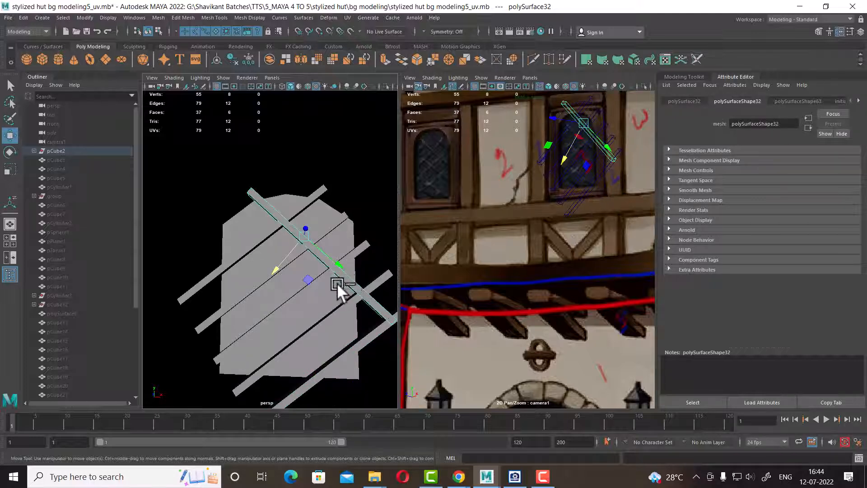
drag(273, 276, 253, 287)
key(shift+d)
key(shift+d)
key(shift+d)
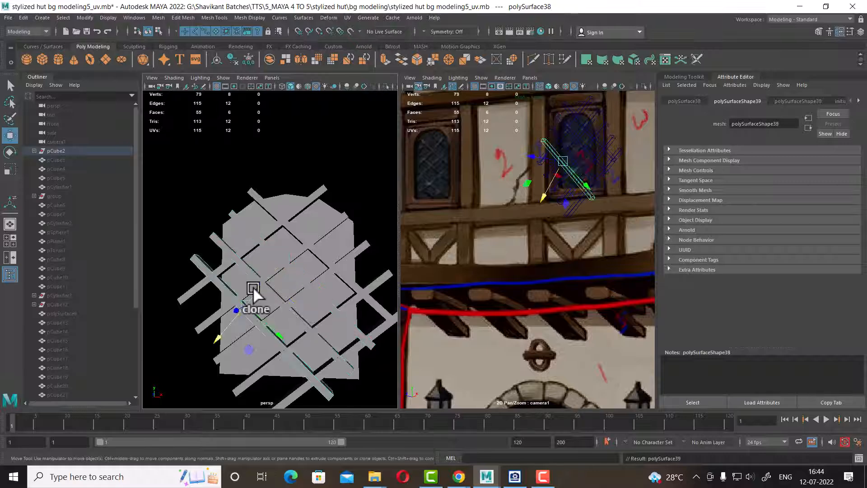
alt+drag(253, 286, 319, 238)
scroll(328, 279, down, 5)
scroll(293, 271, up, 4)
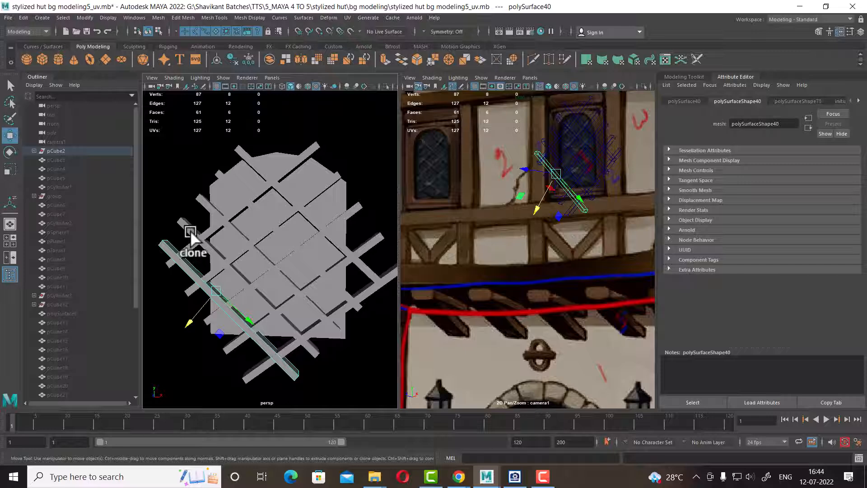
Combine the five bars of the opposite diagonal direction into one mesh.
mouse_move(194, 232)
shift+middle_down()
mouse_move(217, 175)
mouse_move(265, 133)
shift+middle_up()
shift+right_drag(267, 158, 262, 321)
alt+drag(339, 195, 327, 190)
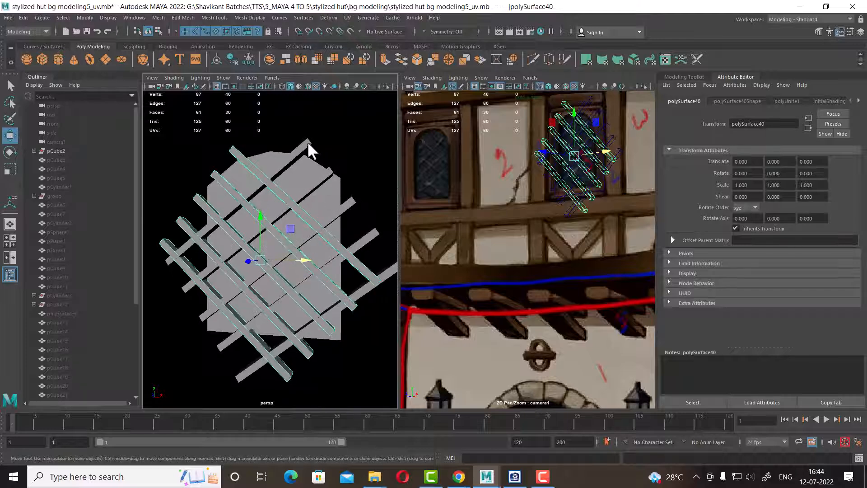
Select all five bars of the first diagonal direction and combine them into one mesh.
click(309, 143)
shift+click(329, 173)
shift+click(351, 206)
shift+click(371, 236)
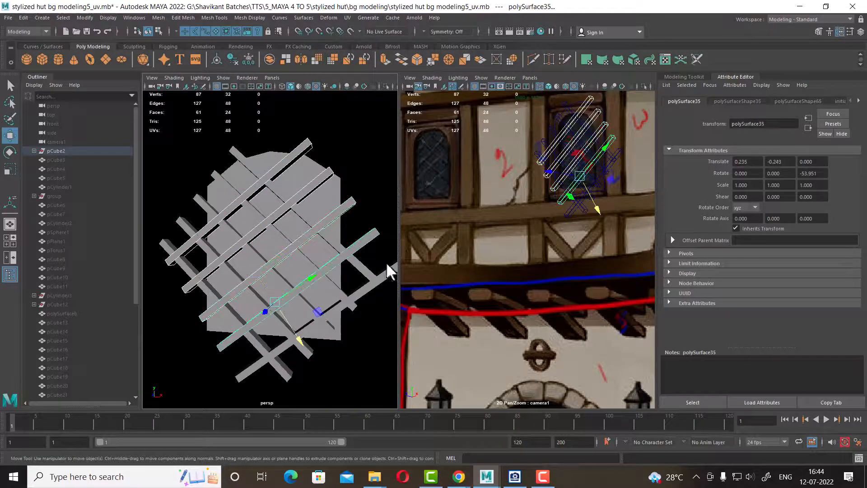
shift+click(388, 283)
shift+right_drag(365, 192, 356, 383)
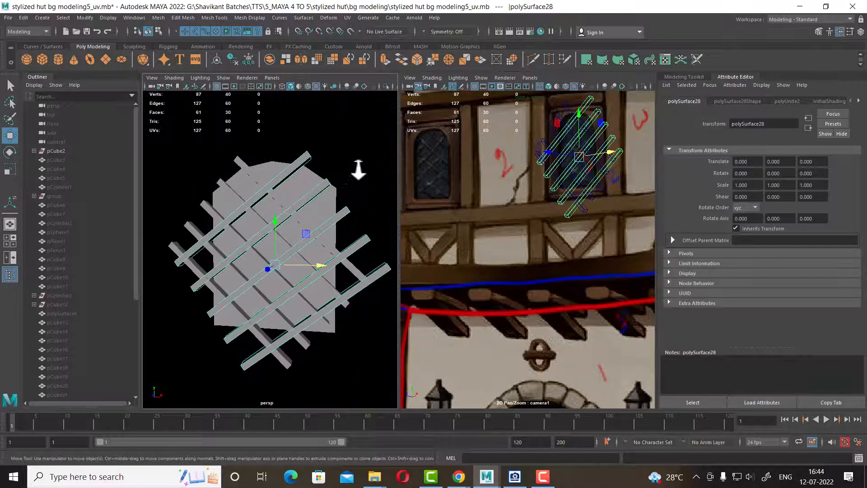
Switch to the front view and enable Delete Faces for the Multi-Cut tool's slices.
key(space)
drag(354, 199, 352, 234)
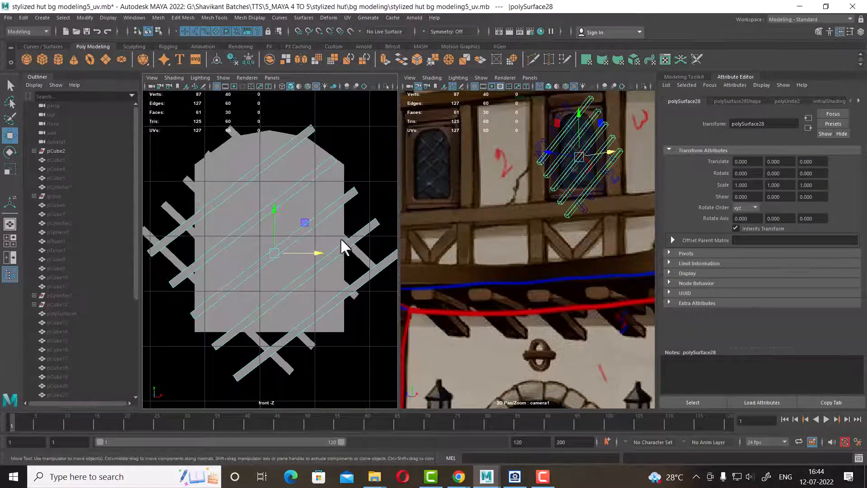
shift+right_drag(349, 163, 320, 169)
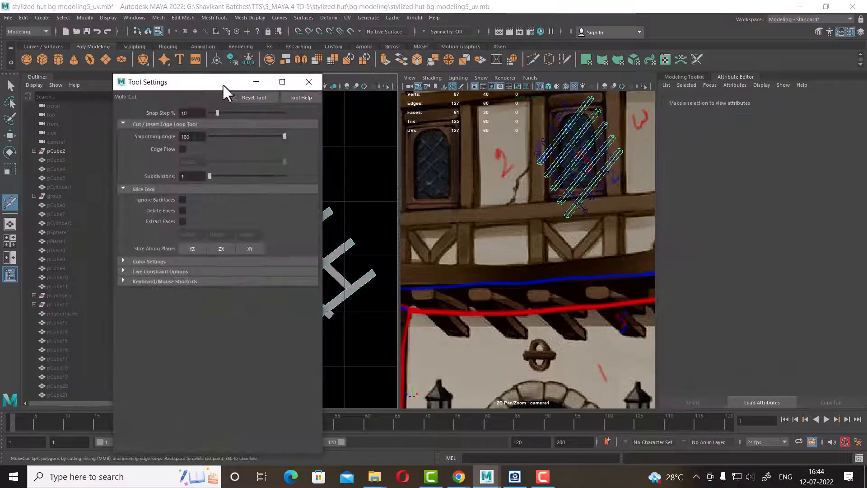
drag(225, 86, 548, 59)
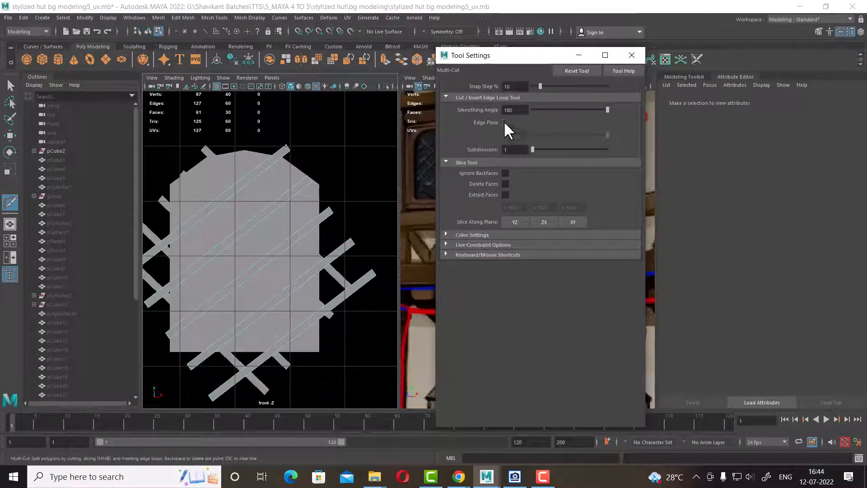
click(505, 183)
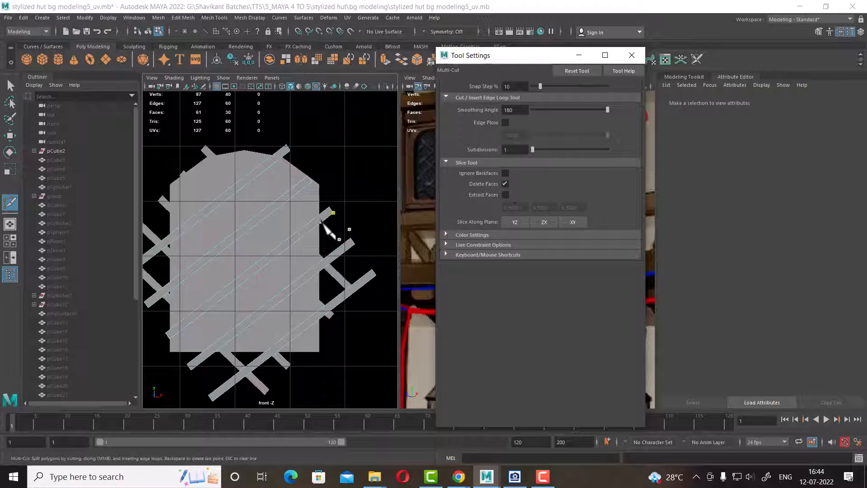
Slice off the first-direction bar ends that stick out past the pane's two vertical sides and its bottom edge.
drag(320, 184, 314, 330)
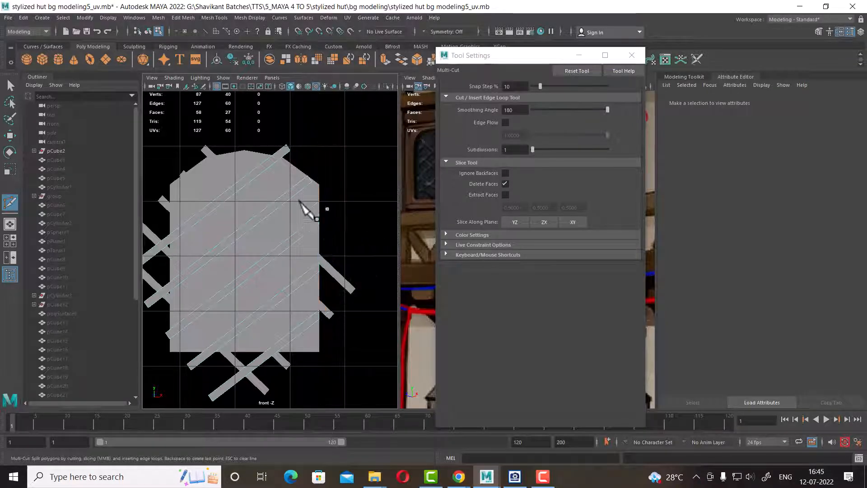
alt+middle_drag(302, 186, 348, 158)
drag(219, 330, 212, 168)
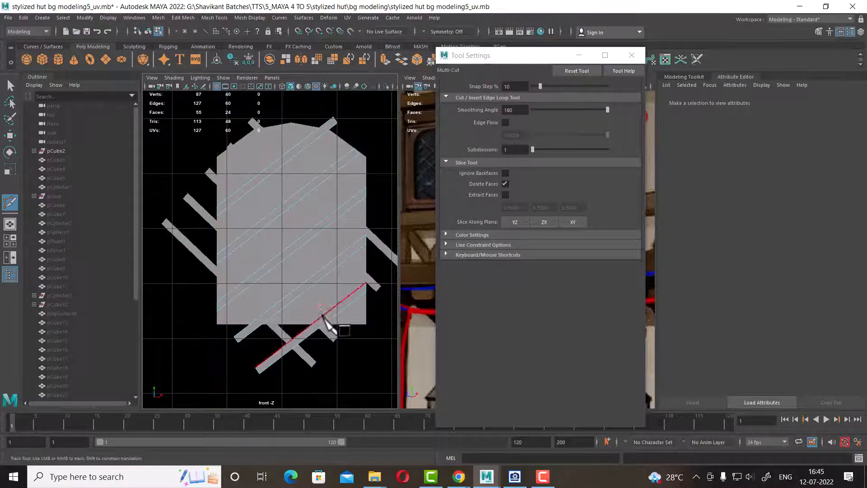
drag(216, 330, 196, 330)
key(ctrl+z)
drag(367, 323, 197, 325)
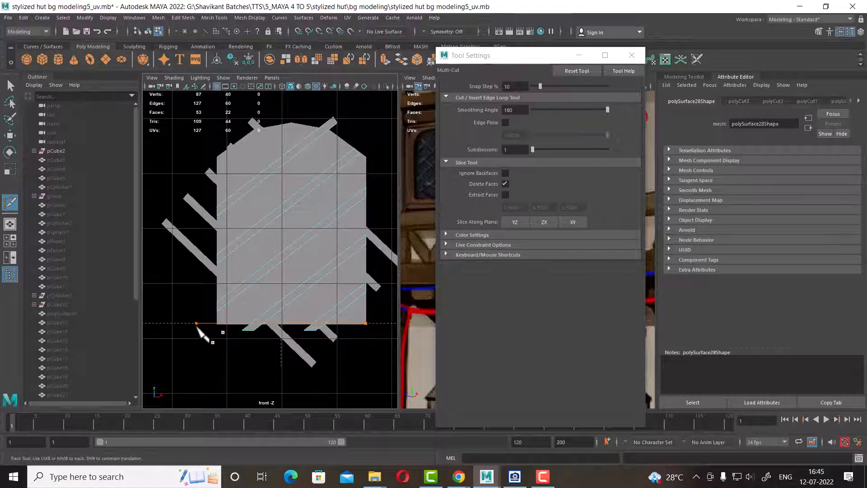
Slice off the first-direction bar ends that protrude beyond the slanted upper-right edges of the pane's arch.
drag(321, 336, 319, 294)
mouse_move(318, 289)
alt+mouse_down()
mouse_move(303, 255)
mouse_move(310, 275)
mouse_move(322, 261)
mouse_move(333, 265)
alt+mouse_up()
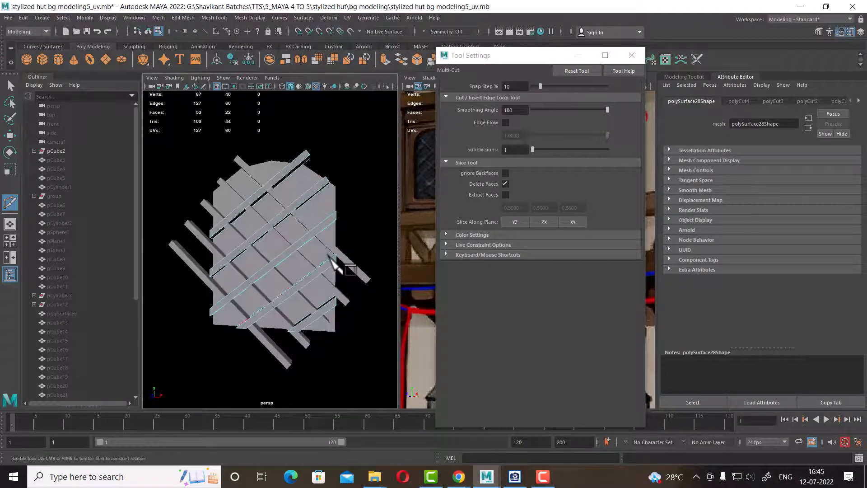
drag(350, 208, 351, 236)
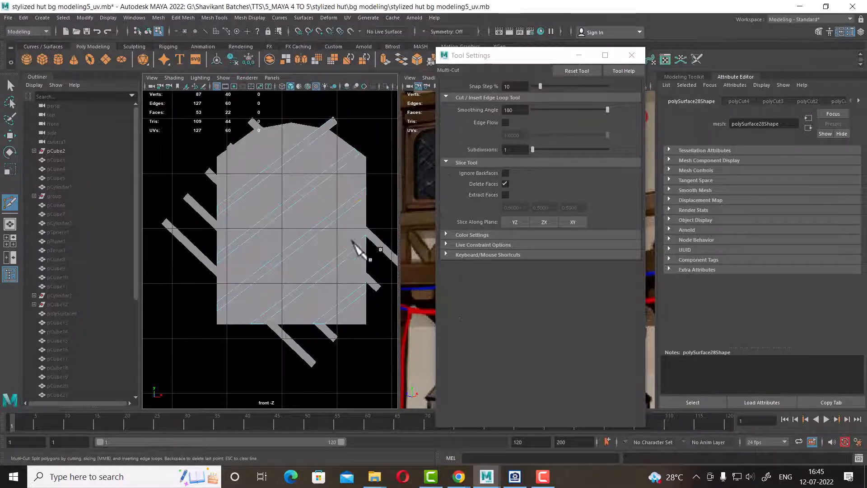
alt+middle_drag(360, 246, 340, 294)
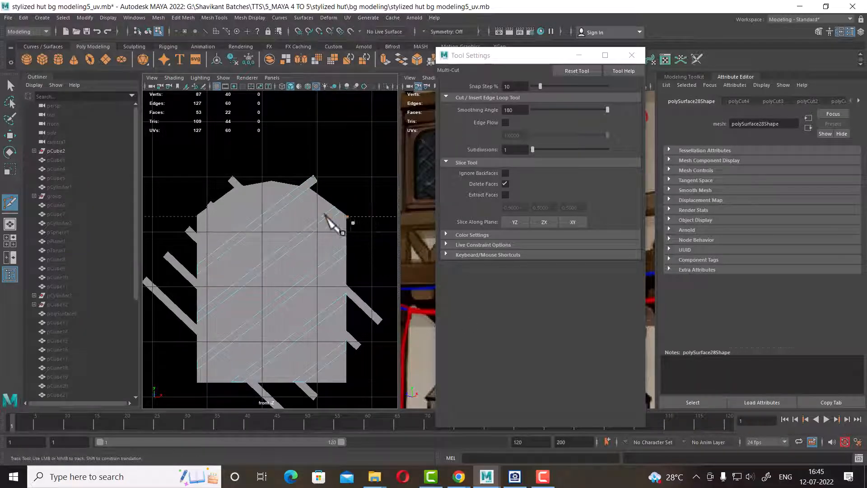
drag(326, 214, 379, 244)
drag(272, 170, 381, 233)
alt+middle_drag(360, 290, 361, 271)
key(w)
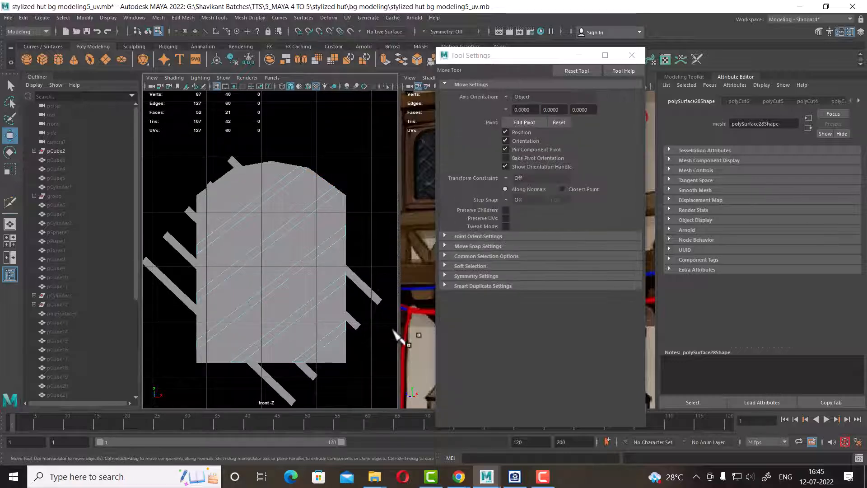
Trim the combined opposite-direction bars to the pane's sides, bottom edge and upper-left arch, using Multi-Cut slices that delete the outer faces.
right_drag(376, 224, 364, 252)
click(359, 242)
click(370, 287)
shift+right_click(360, 211)
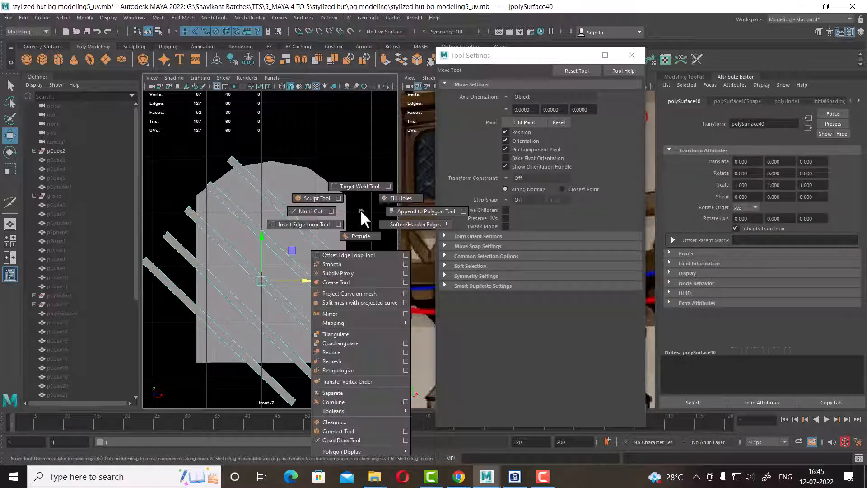
click(333, 210)
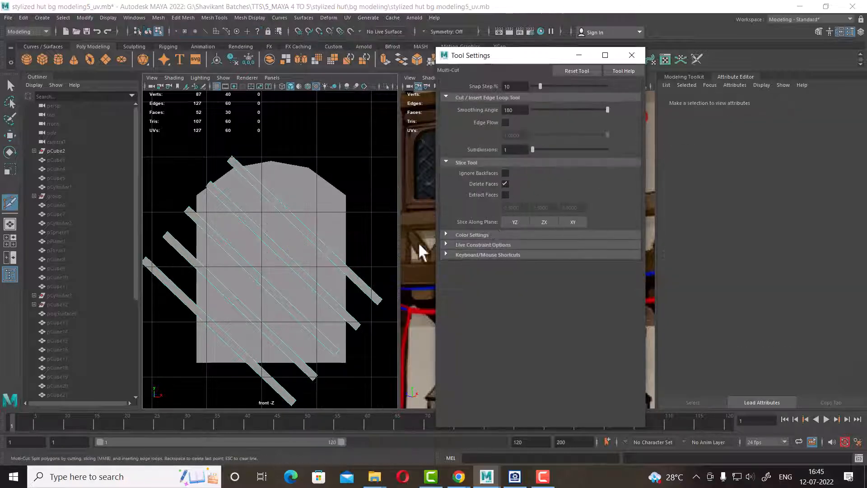
alt+middle_drag(366, 252, 334, 228)
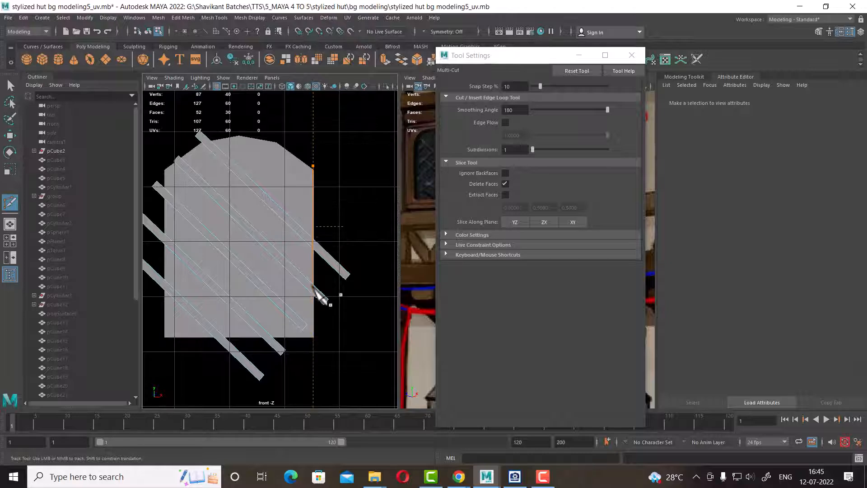
drag(316, 319, 323, 324)
alt+middle_drag(324, 323, 305, 325)
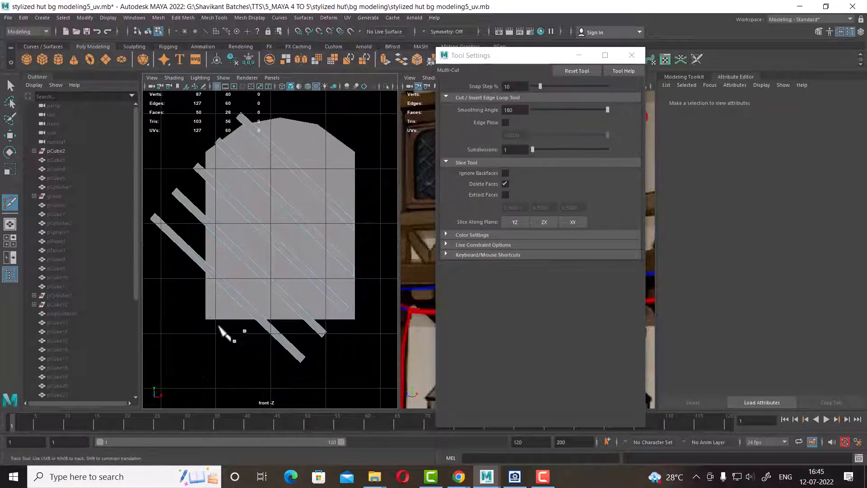
drag(254, 333, 208, 157)
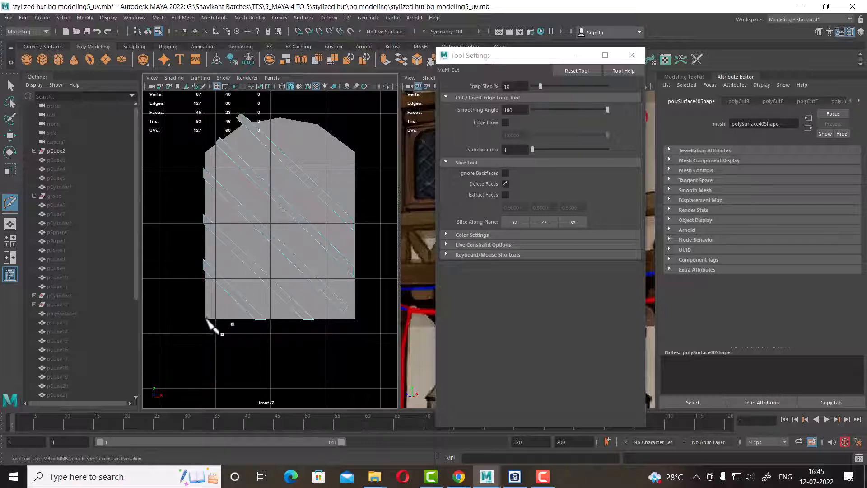
drag(207, 319, 258, 110)
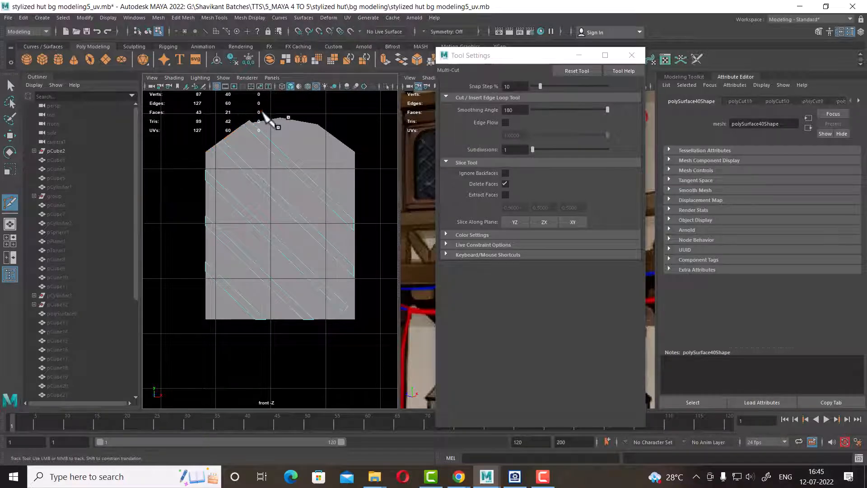
key(w)
key(space)
drag(291, 174, 292, 199)
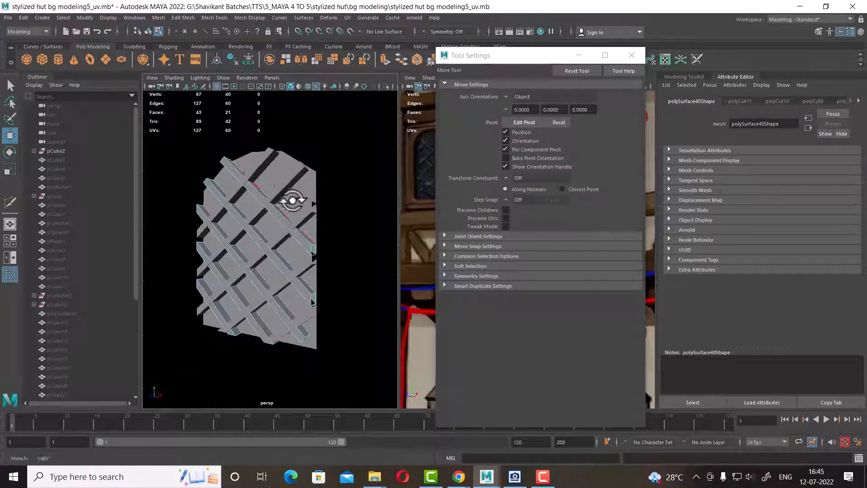
Select the arched pane and both lattice bar sets in object mode, and show all hidden objects of the hut.
right_drag(275, 189, 334, 145)
click(347, 196)
alt+drag(347, 196, 284, 225)
scroll(284, 225, down, 5)
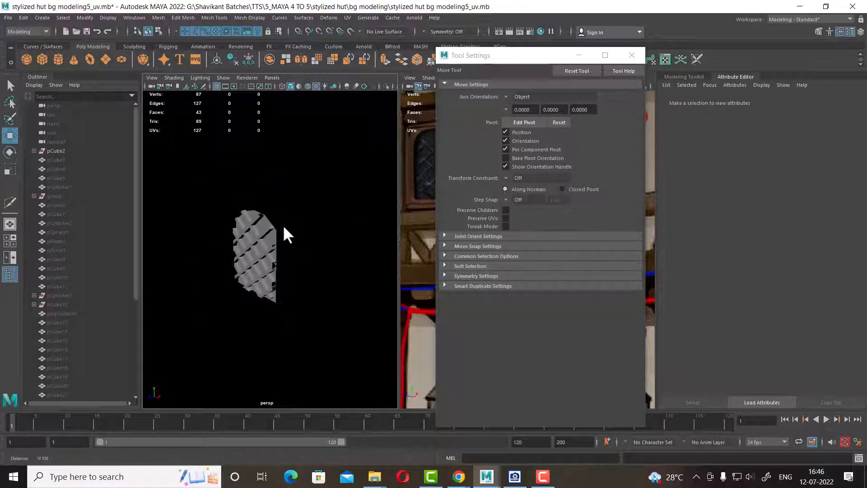
scroll(300, 220, up, 6)
click(288, 216)
scroll(321, 244, down, 2)
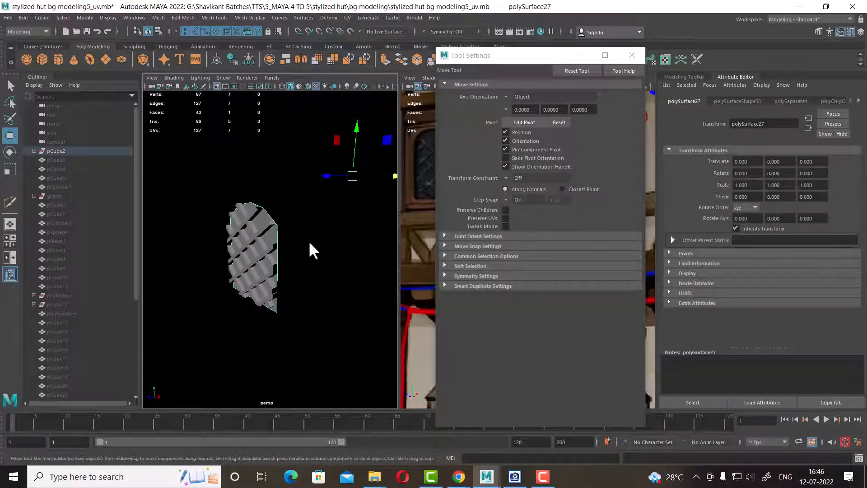
drag(304, 174, 223, 345)
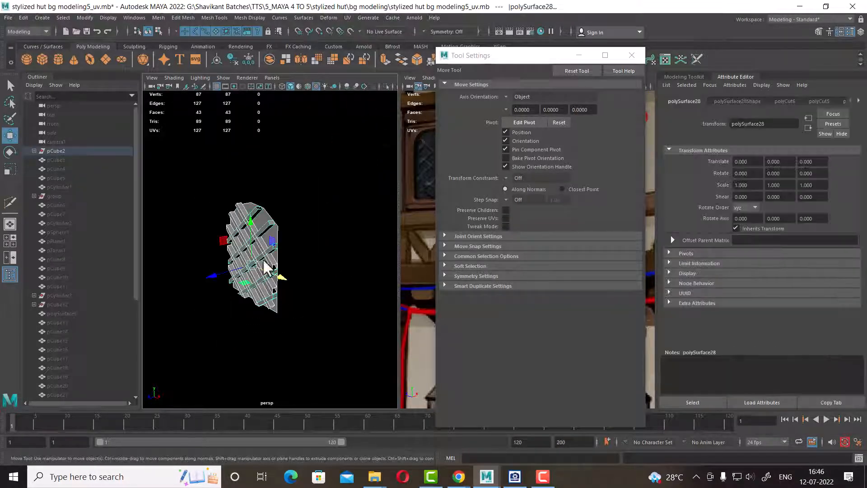
click(102, 16)
mouse_move(170, 73)
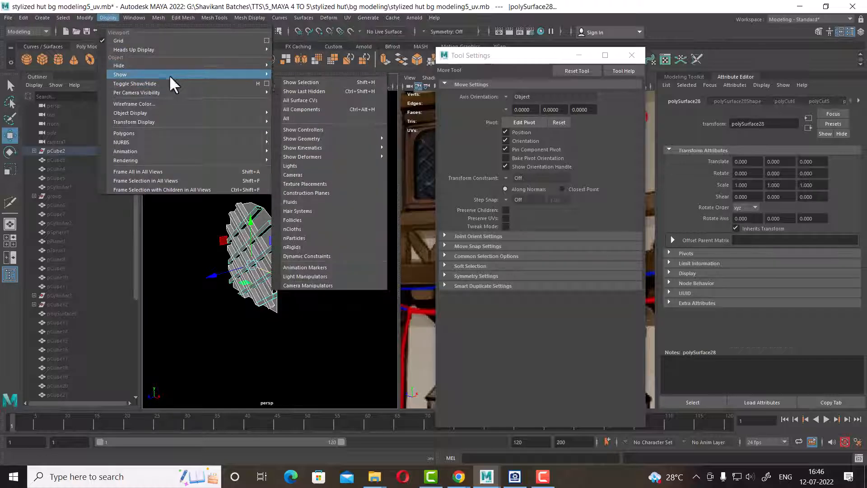
click(294, 118)
scroll(306, 302, up, 5)
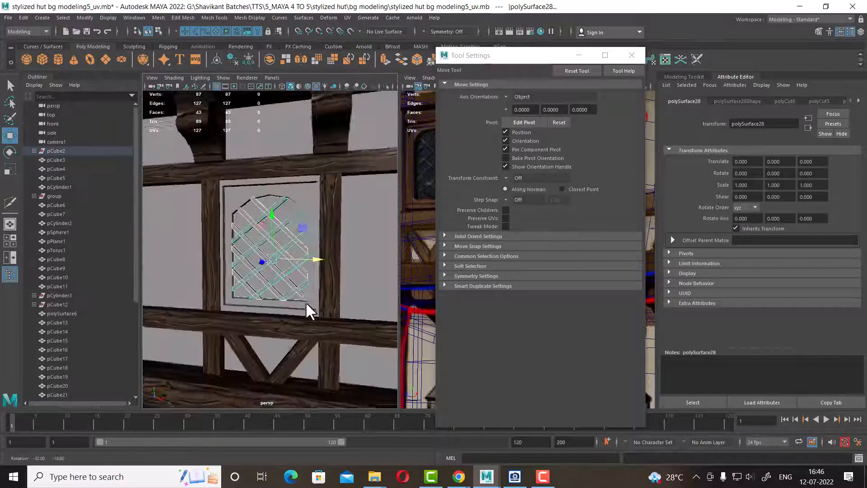
Combine the selected arched pane and lattice bars into one mesh.
alt+drag(306, 302, 252, 282)
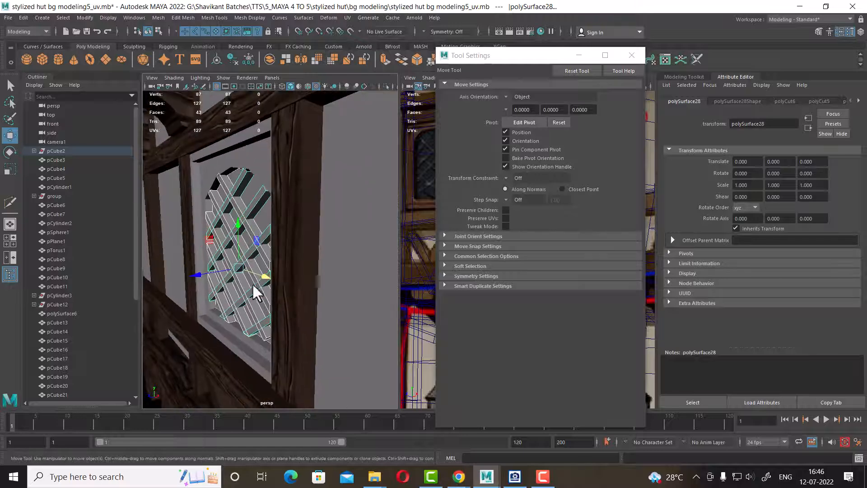
shift+right_drag(258, 232, 244, 408)
alt+drag(296, 322, 267, 280)
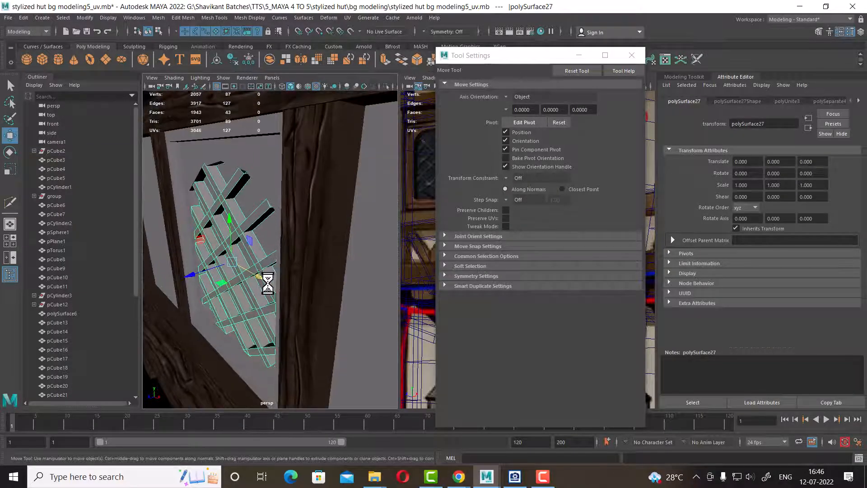
Scale the combined lattice pane's Z depth to about 0.58 and shift it by about -0.07 along Z in the frame.
key(r)
drag(199, 276, 336, 267)
key(w)
key(r)
key(w)
key(ctrl+z)
Switch to the ACDSee reference image, place it beside the model, and compare the arched window with the drawing.
scroll(286, 263, down, 3)
scroll(284, 259, down, 5)
key(alt+Tab)
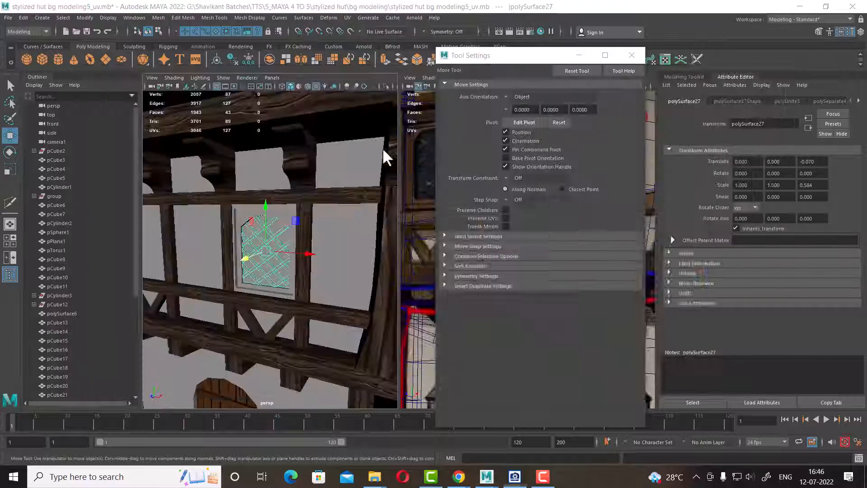
drag(606, 218, 685, 65)
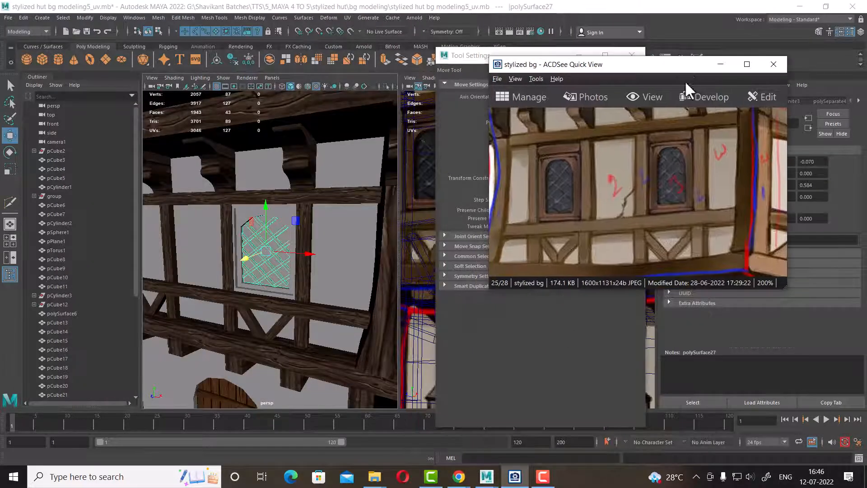
scroll(318, 229, up, 4)
alt+drag(292, 261, 303, 182)
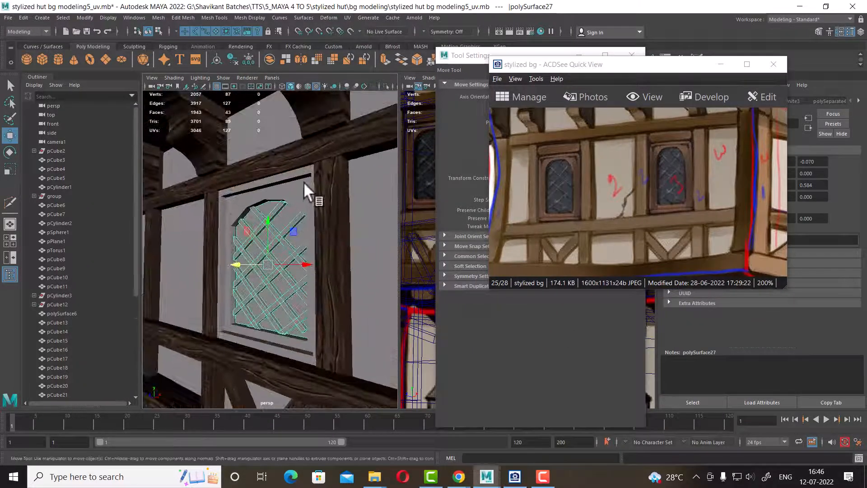
Examine how the lattice pane sits in the window frame from the front and the back.
click(304, 238)
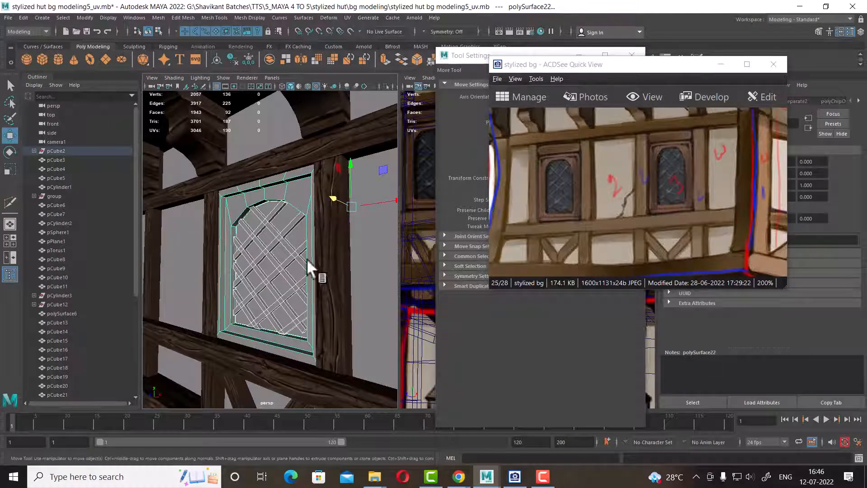
mouse_move(265, 195)
shift+right_down()
mouse_move(266, 397)
mouse_move(286, 240)
mouse_move(281, 203)
mouse_move(262, 192)
shift+right_up()
click(279, 218)
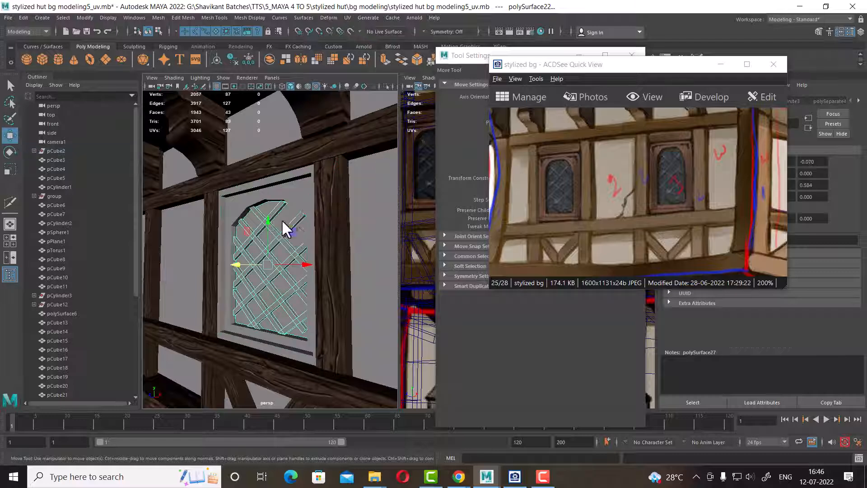
alt+drag(297, 232, 145, 237)
alt+right_drag(144, 237, 194, 265)
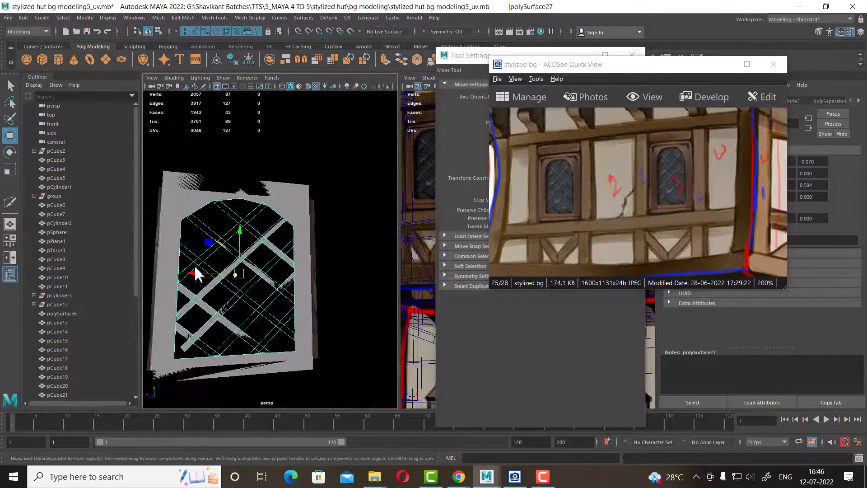
click(311, 201)
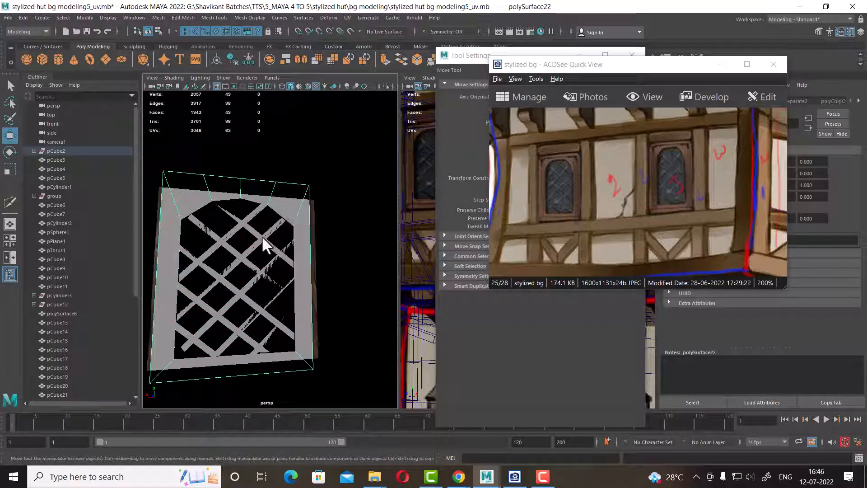
click(242, 240)
Try moving the lattice pane about 1.29 units along its local Z axis, and undo the move.
alt+drag(211, 268, 339, 280)
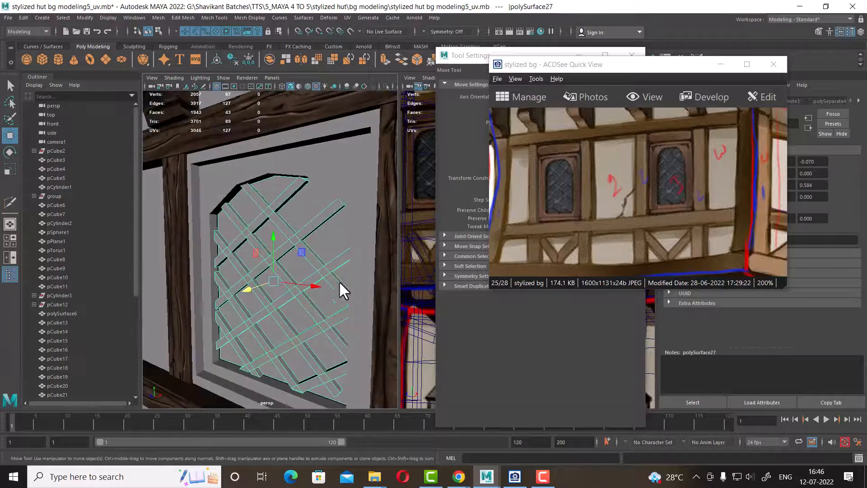
drag(266, 291, 226, 297)
key(ctrl+z)
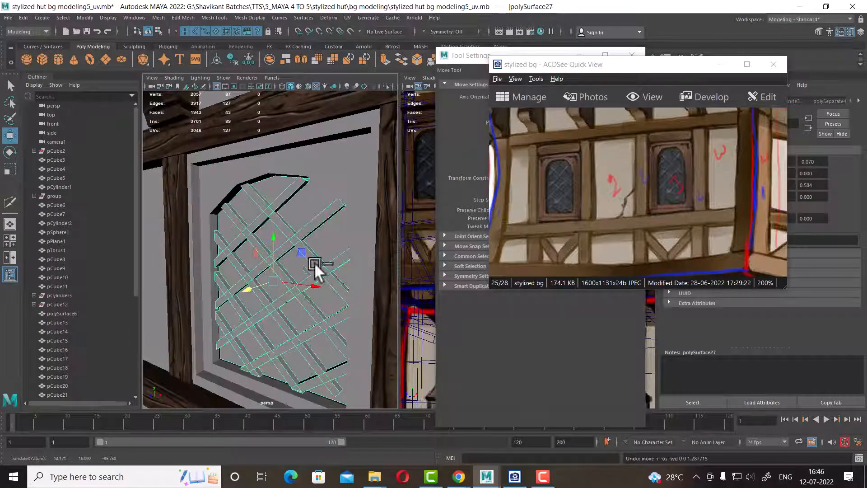
Assign a new Blinn material to the arched pane face behind the lattice bars.
right_drag(342, 233, 342, 245)
click(331, 243)
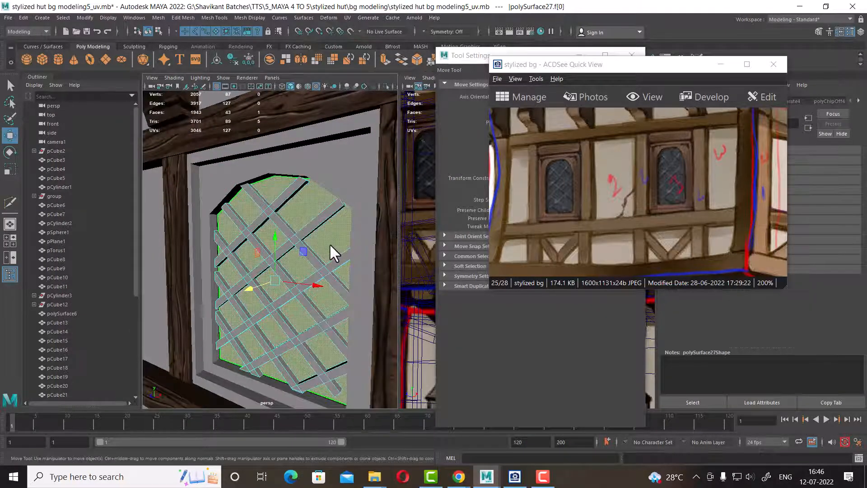
right_drag(219, 218, 248, 460)
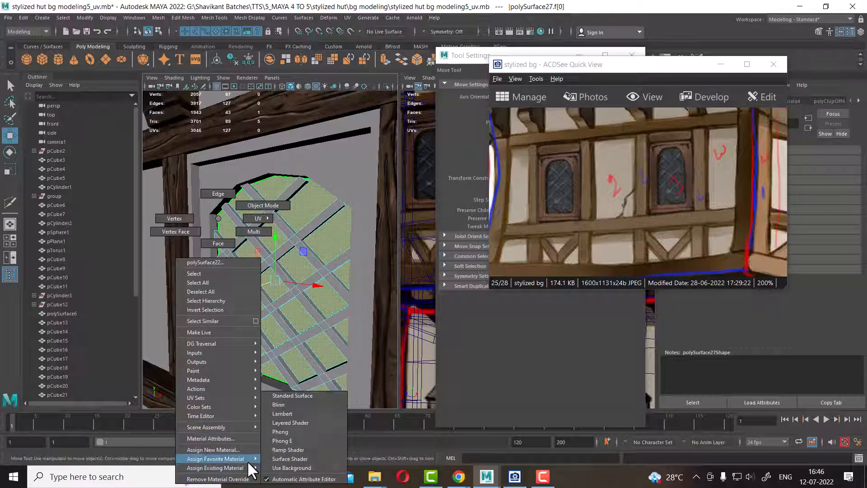
right_drag(316, 407, 318, 405)
Color the pane's Blinn material bright blue with slight transparency, and return to object mode.
click(721, 65)
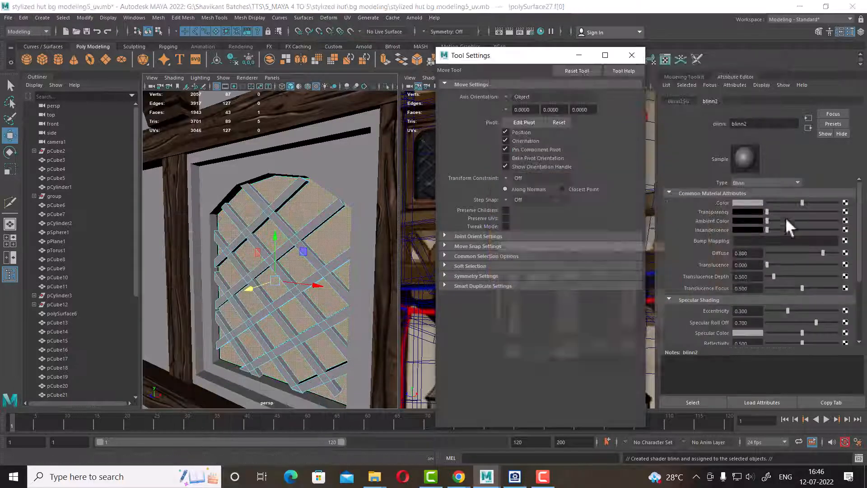
click(749, 202)
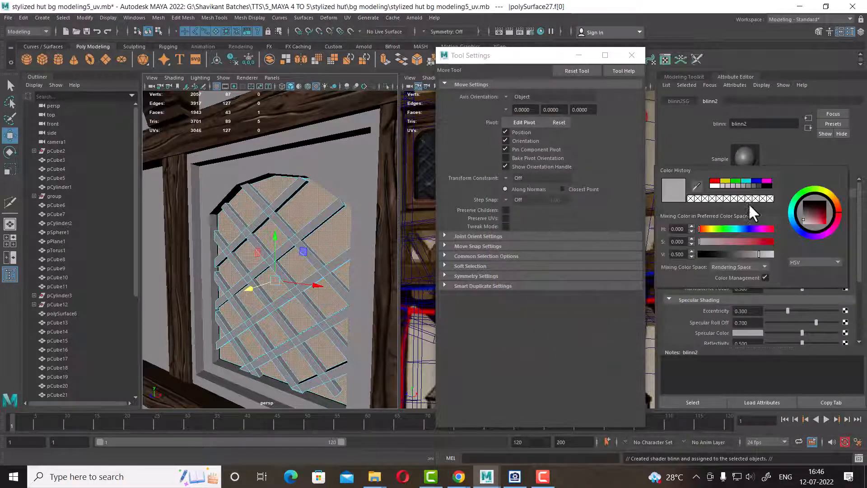
click(747, 181)
drag(737, 229, 743, 228)
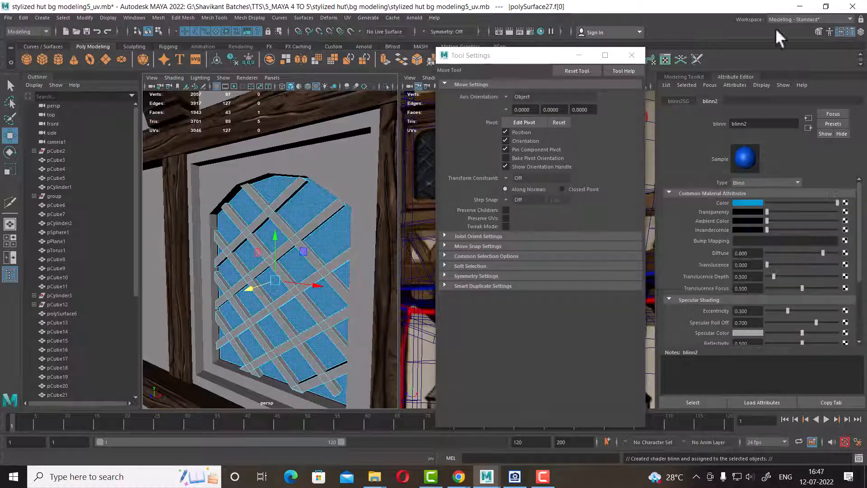
click(774, 211)
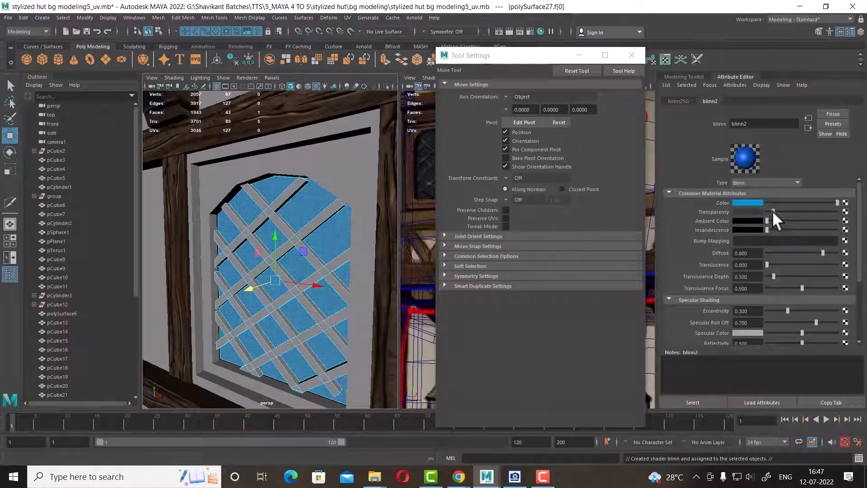
right_drag(297, 205, 356, 153)
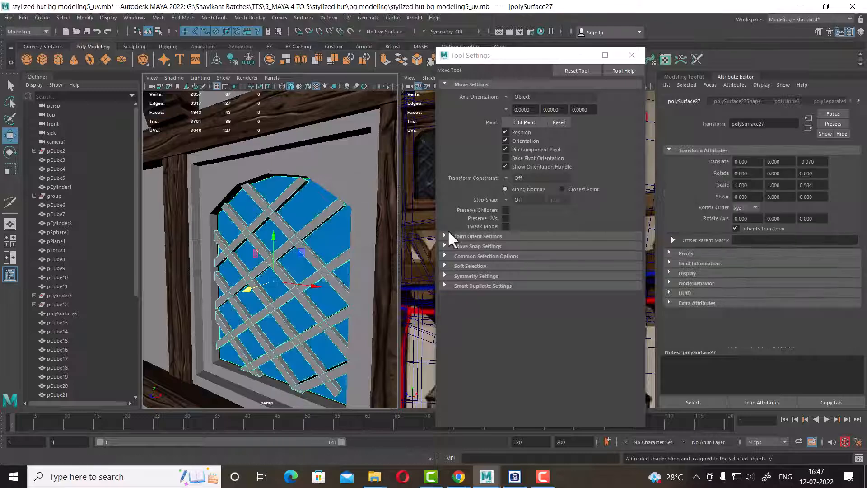
Combine the outer window frame and the blue lattice pane into one mesh.
mouse_move(302, 238)
alt+right_down()
mouse_move(253, 244)
mouse_move(300, 228)
alt+right_up()
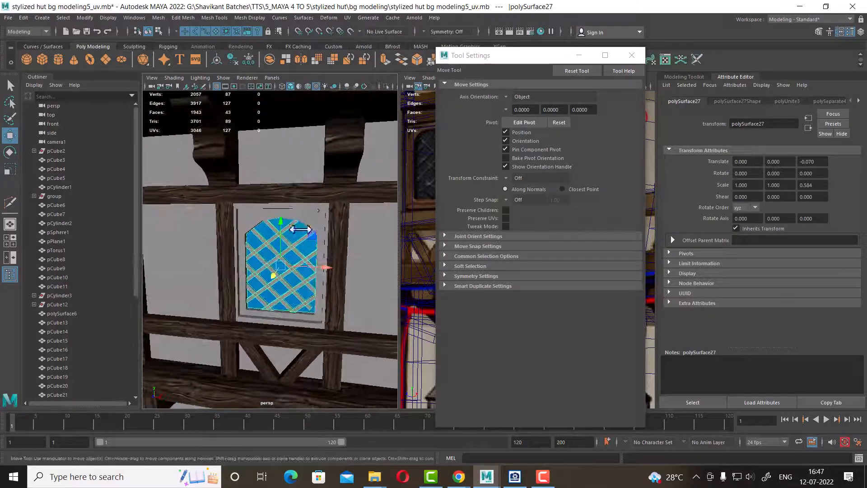
click(311, 215)
alt+drag(341, 256, 311, 254)
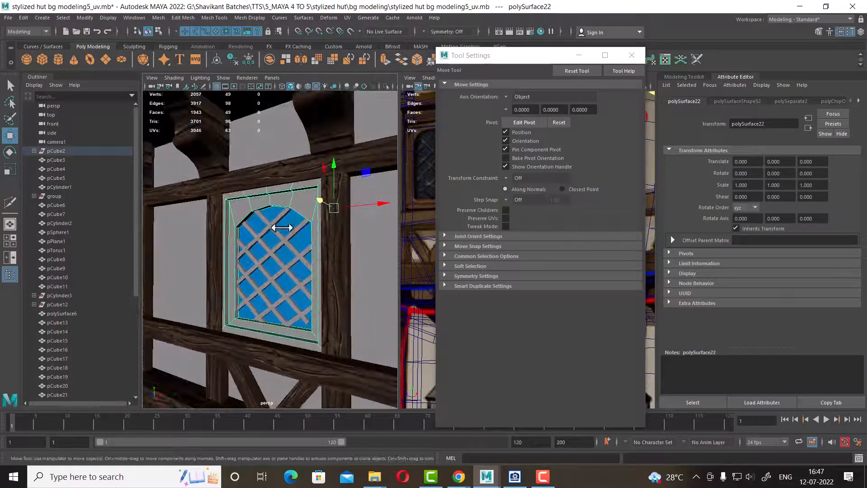
shift+click(277, 221)
shift+right_drag(299, 173, 293, 359)
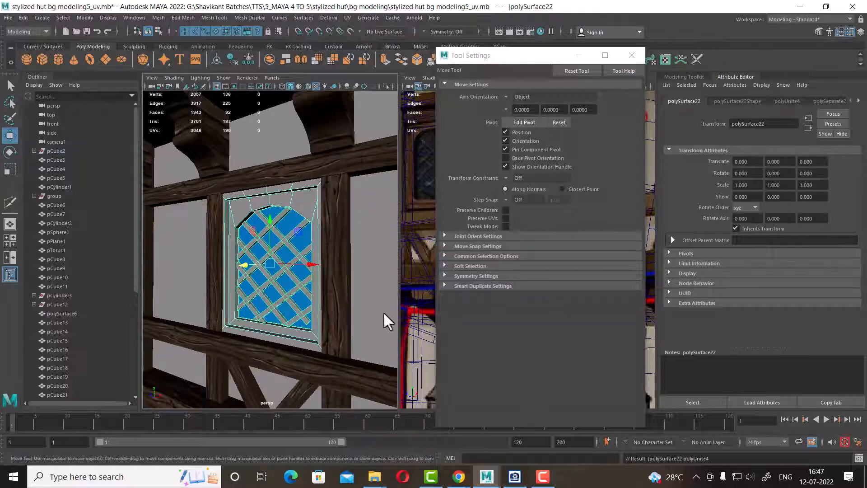
Clean up the combined window by centering its pivot, deleting its history and freezing its transformations.
click(213, 58)
click(231, 59)
click(250, 60)
scroll(293, 207, down, 10)
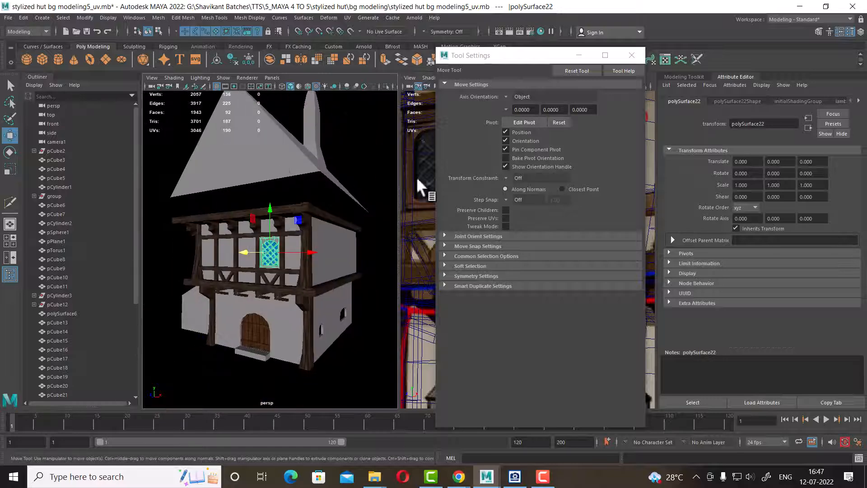
Duplicate the finished window and move the copy to about -6.32 on X, into the second upper-floor window bay.
click(639, 55)
alt+drag(332, 226, 320, 202)
alt+right_drag(299, 219, 306, 252)
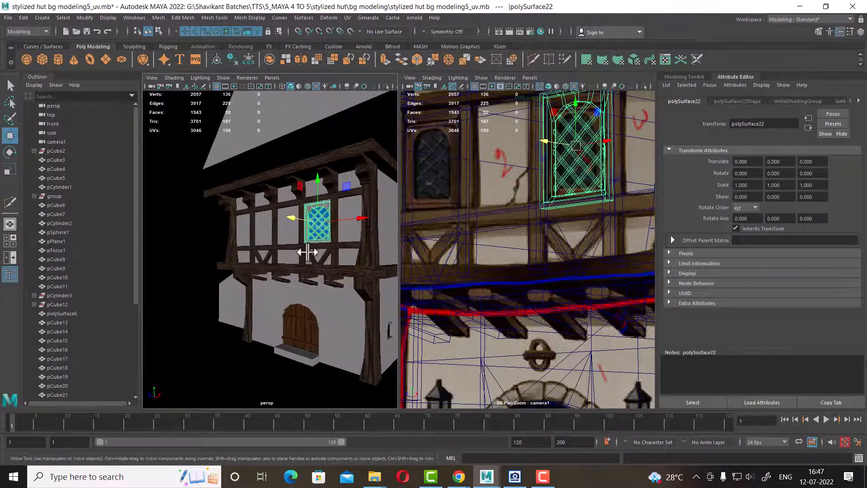
alt+middle_drag(306, 251, 295, 275)
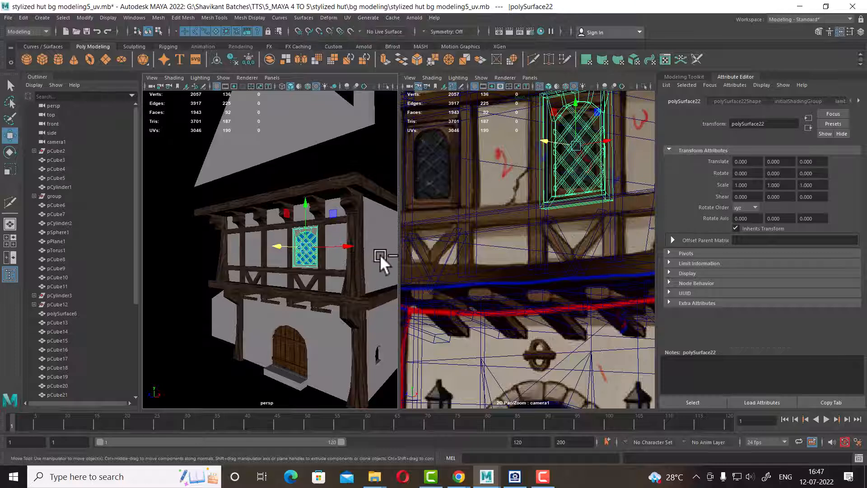
key(ctrl+d)
drag(348, 246, 287, 246)
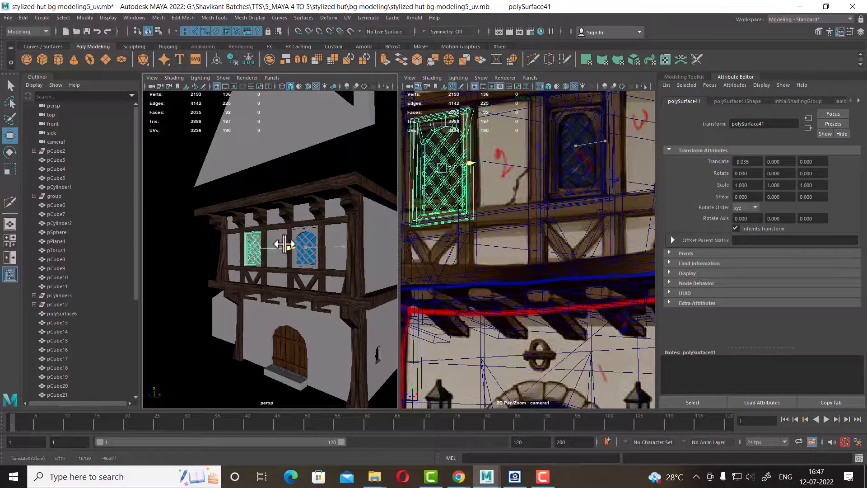
alt+right_drag(286, 246, 323, 283)
alt+drag(323, 283, 310, 246)
alt+right_drag(310, 246, 267, 256)
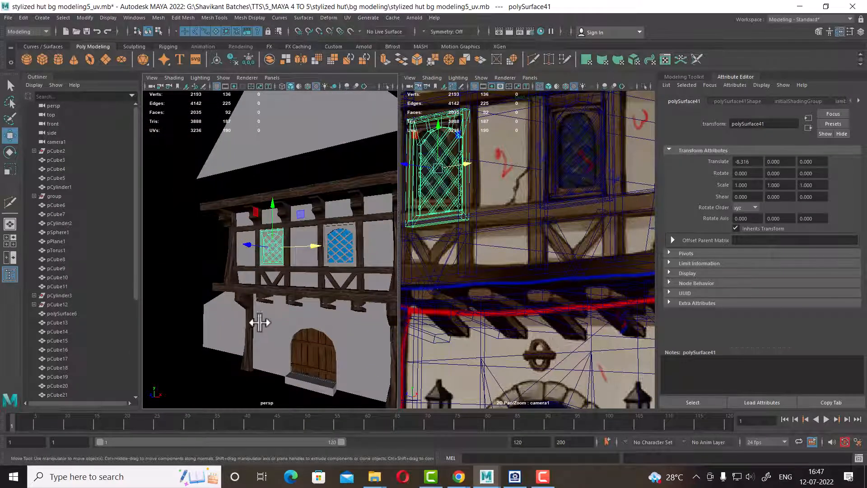
alt+right_drag(338, 317, 291, 265)
alt+drag(336, 266, 276, 265)
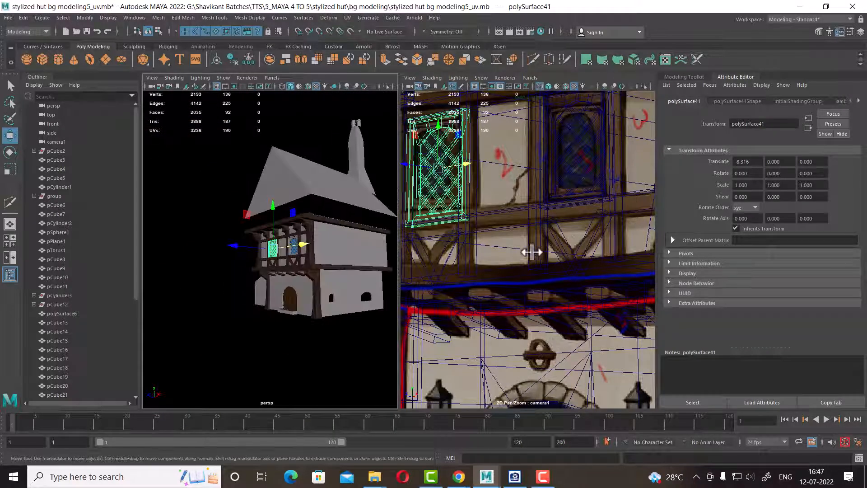
Set camera1's 2D pan/zoom Zoom value to 1.100 to show more of the reference drawing.
click(532, 247)
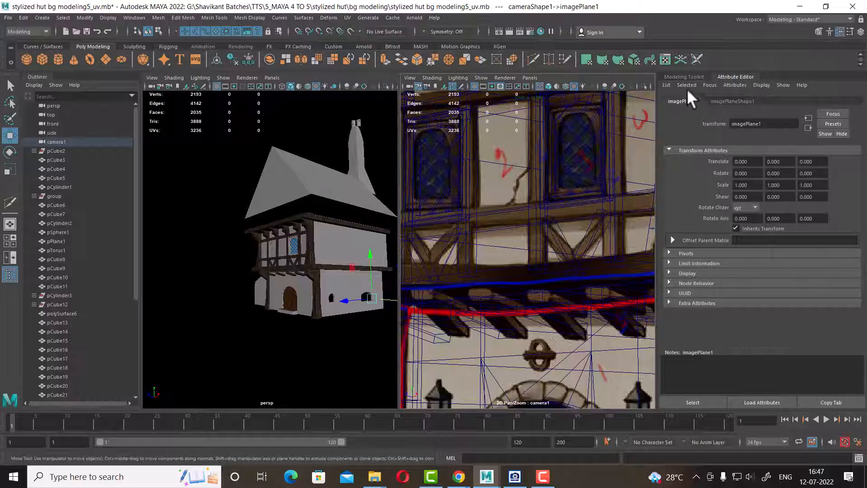
click(410, 86)
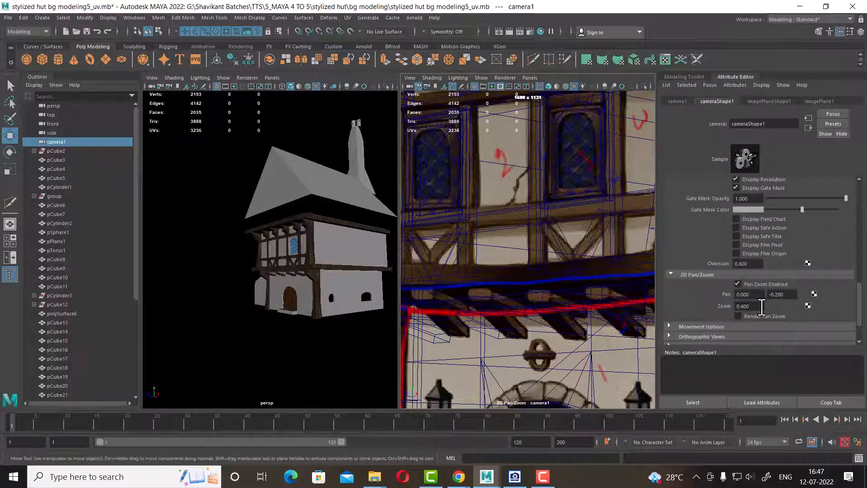
ctrl+drag(763, 307, 765, 307)
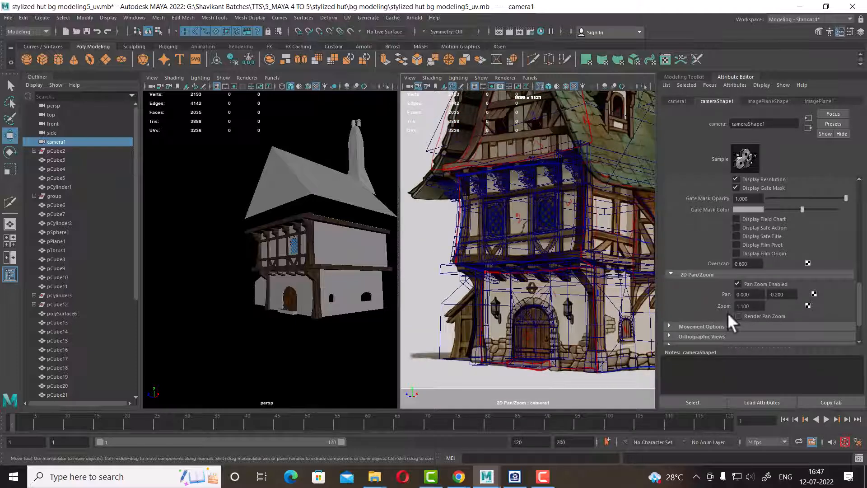
alt+right_drag(321, 296, 329, 346)
alt+drag(329, 346, 336, 330)
alt+middle_drag(336, 330, 289, 317)
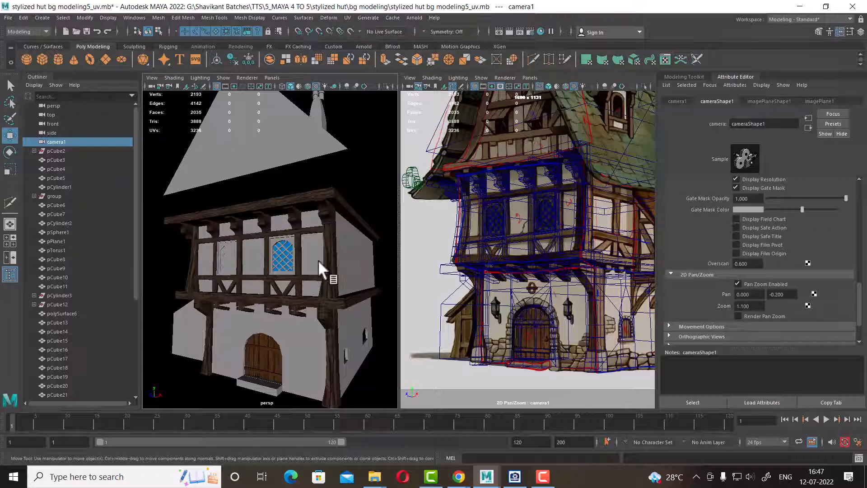
Switch to the ACDSee reference image, frame the upper floor and gable in it, and place it clear of the camera view.
click(333, 241)
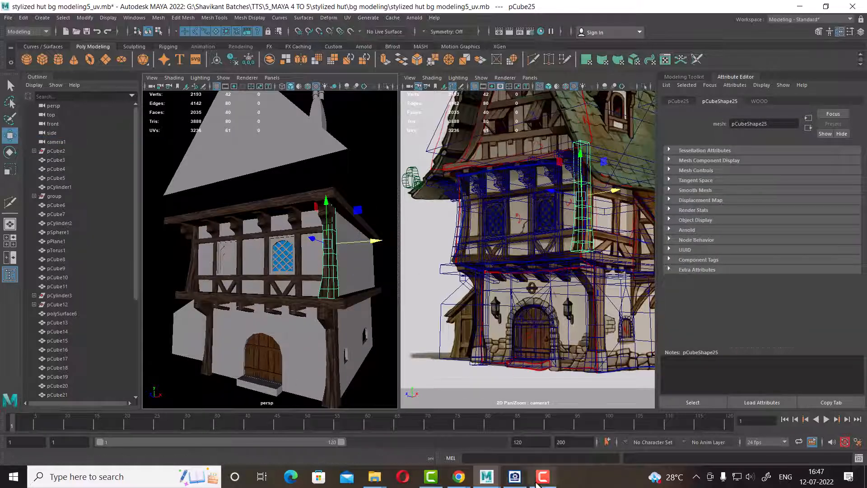
click(515, 476)
drag(635, 248, 710, 136)
scroll(718, 176, down, 2)
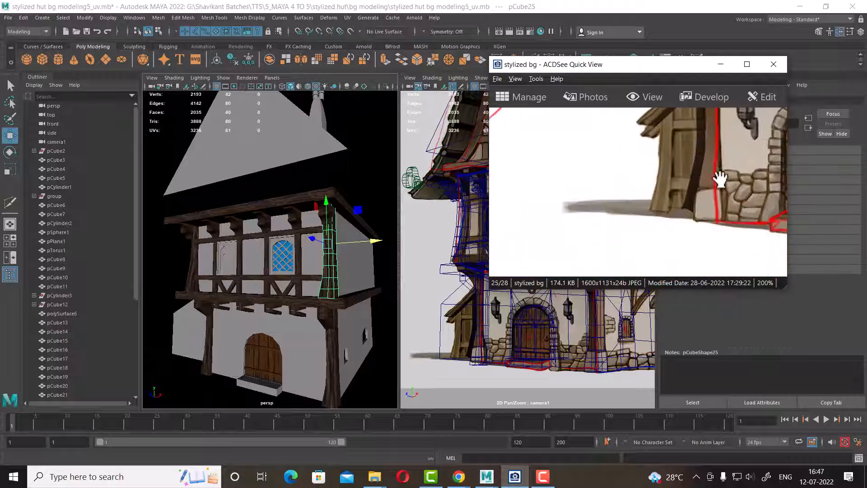
scroll(723, 195, down, 3)
scroll(715, 204, down, 2)
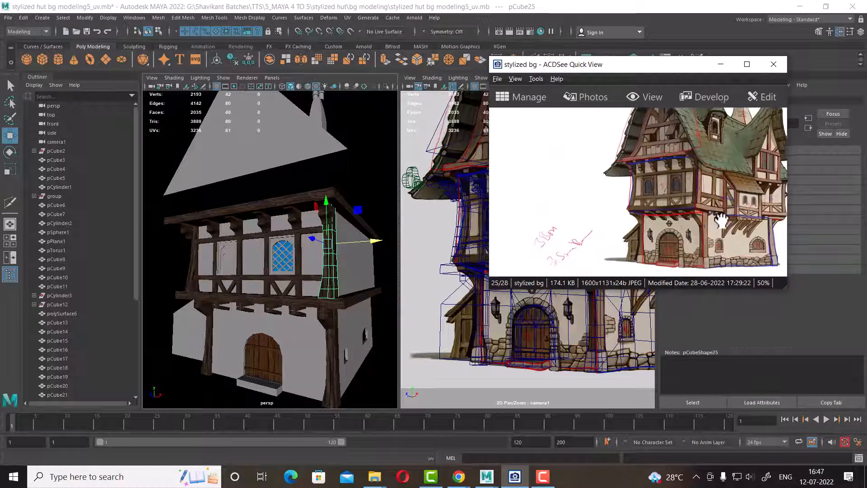
scroll(706, 211, up, 4)
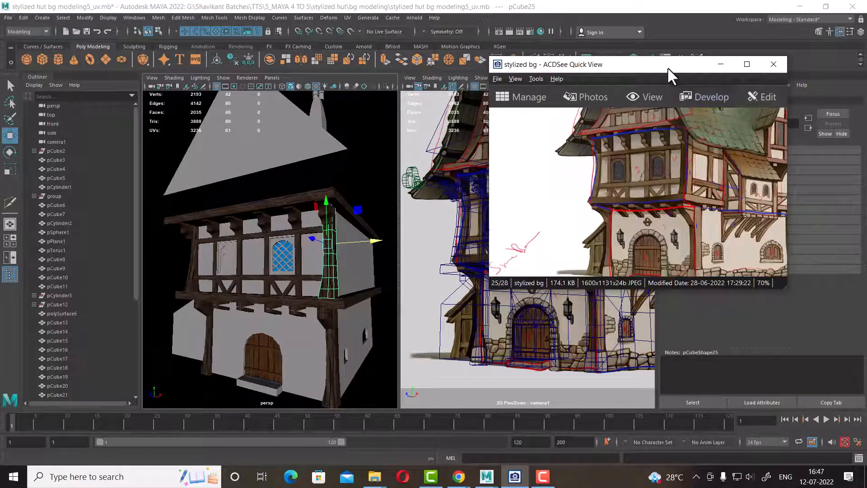
drag(668, 67, 803, 104)
drag(758, 195, 758, 250)
Compare the hut's eave beam, corner post and roof with the gable in the reference drawing.
alt+middle_drag(298, 247, 298, 298)
scroll(298, 298, up, 3)
alt+drag(298, 298, 256, 289)
scroll(830, 234, up, 3)
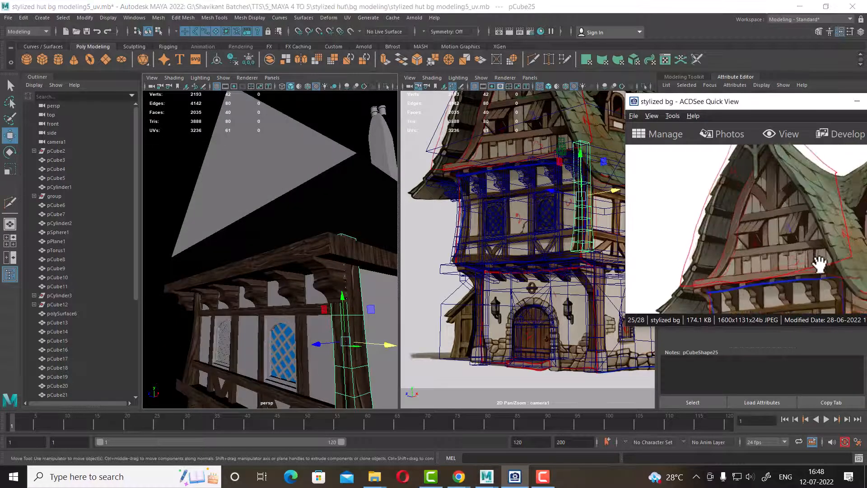
alt+drag(166, 378, 233, 230)
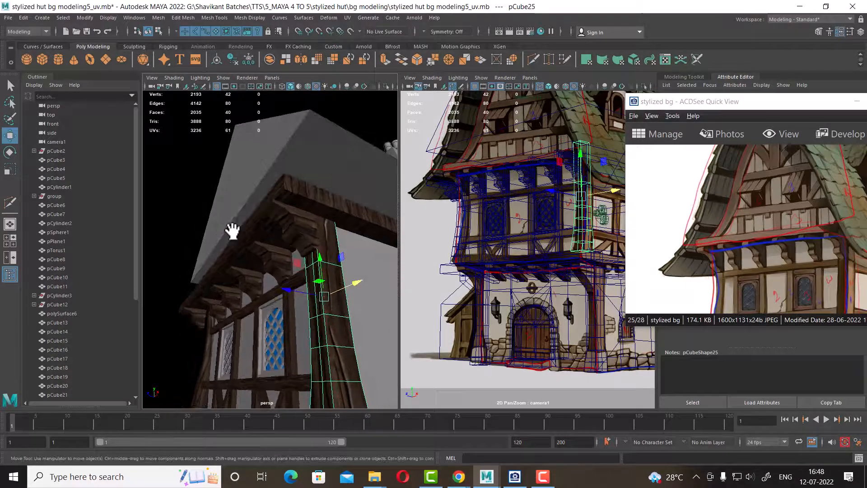
click(264, 229)
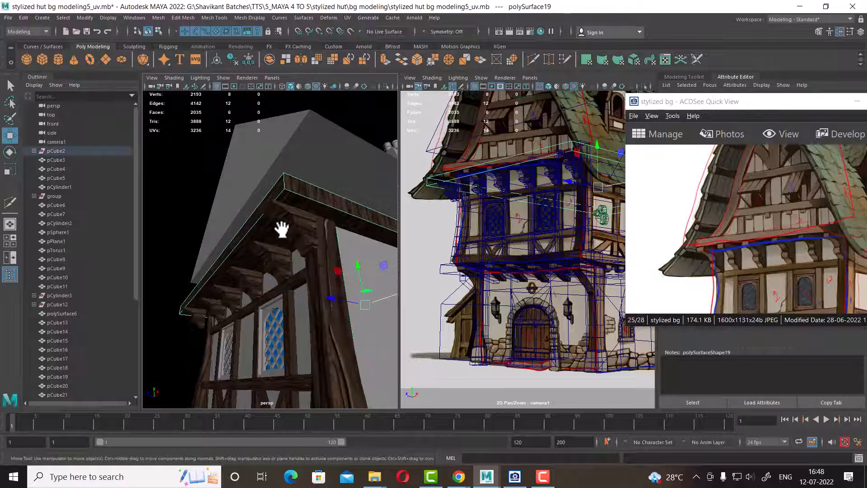
alt+drag(274, 235, 282, 260)
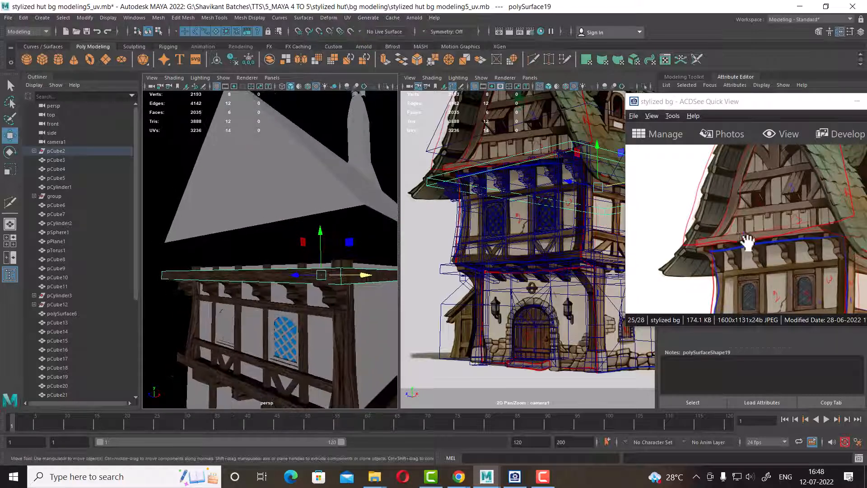
drag(750, 244, 776, 245)
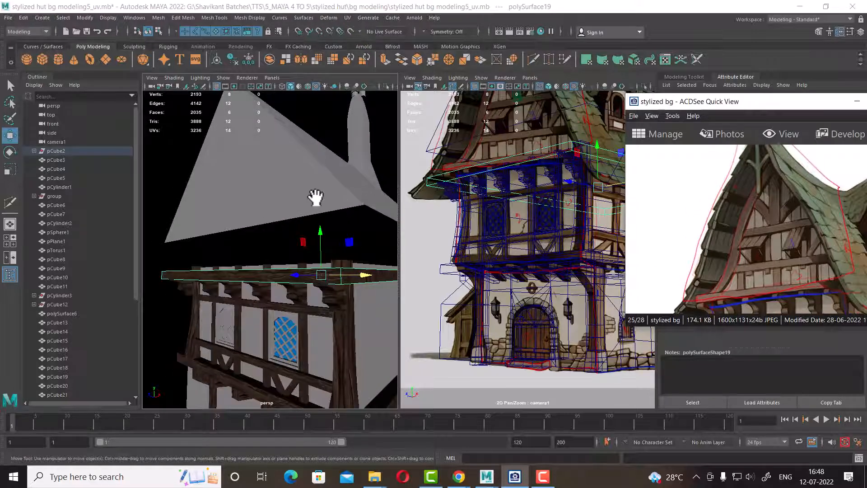
Place the ACDSee reference image clear of the attributes, then set camera1's 2D pan to -0.100 horizontally and 0.000 vertically in Maya.
alt+right_drag(316, 250, 257, 238)
alt+drag(258, 238, 296, 253)
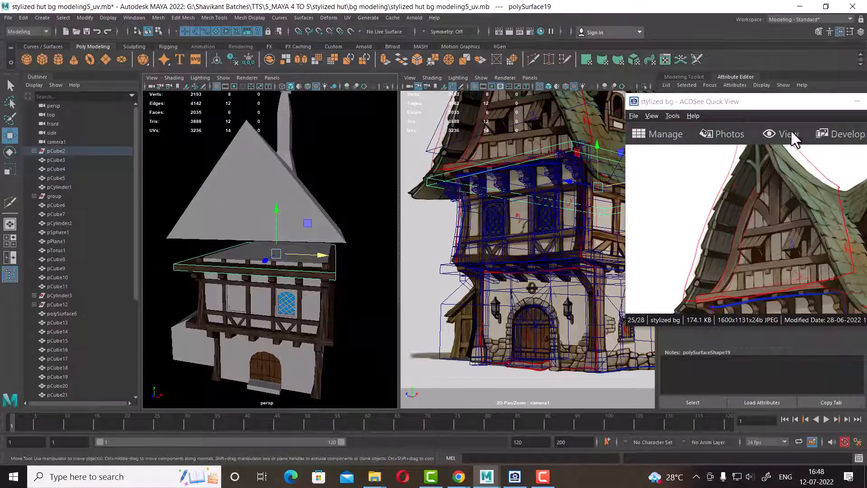
drag(793, 104, 589, 382)
click(410, 86)
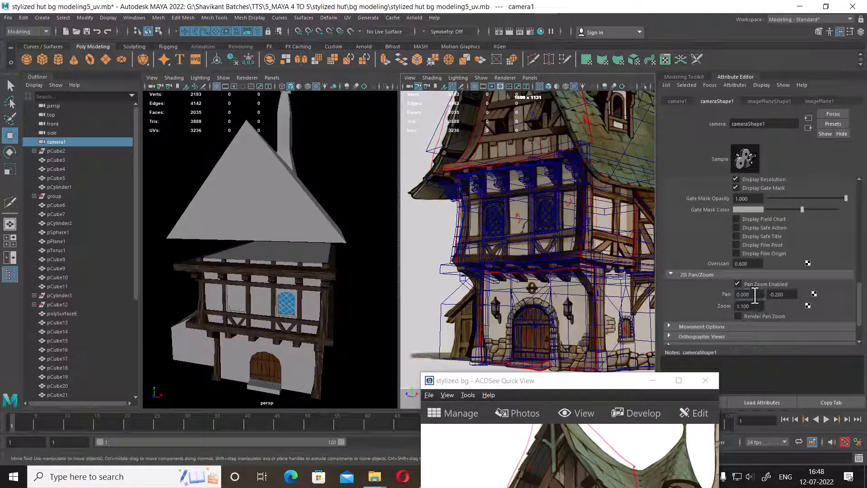
ctrl+drag(755, 295, 787, 295)
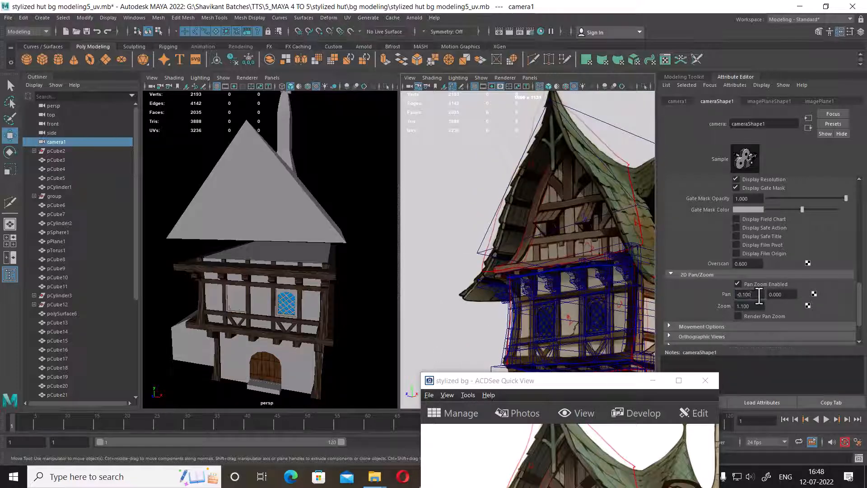
Try horizontal 2D pan values of -0.18, 0.130, 0.140 and 0.540 on camera1.
ctrl+drag(759, 296, 759, 296)
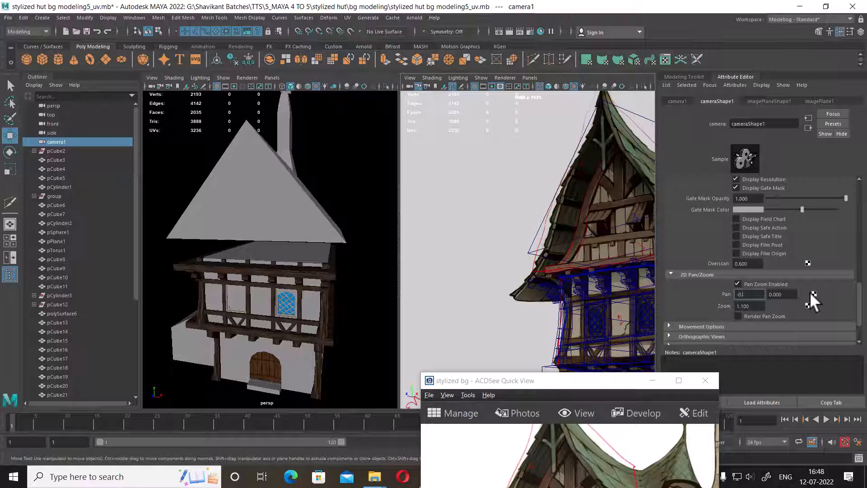
key(Return)
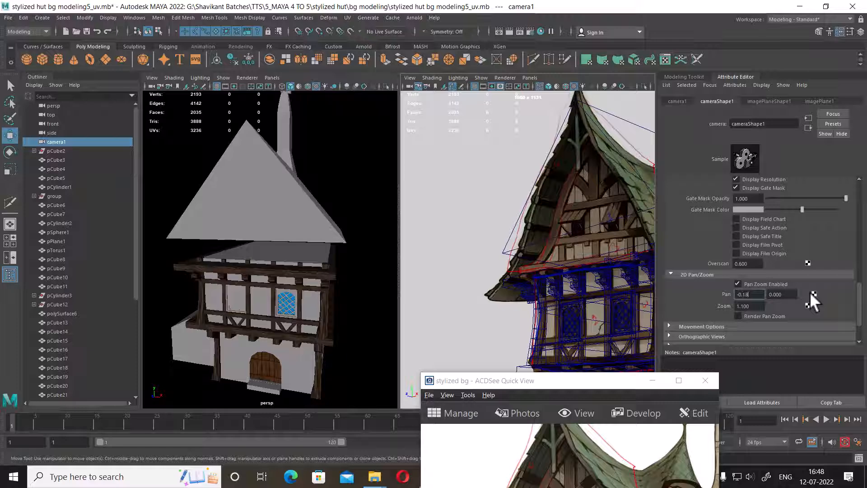
text(-0.18)
key(Return)
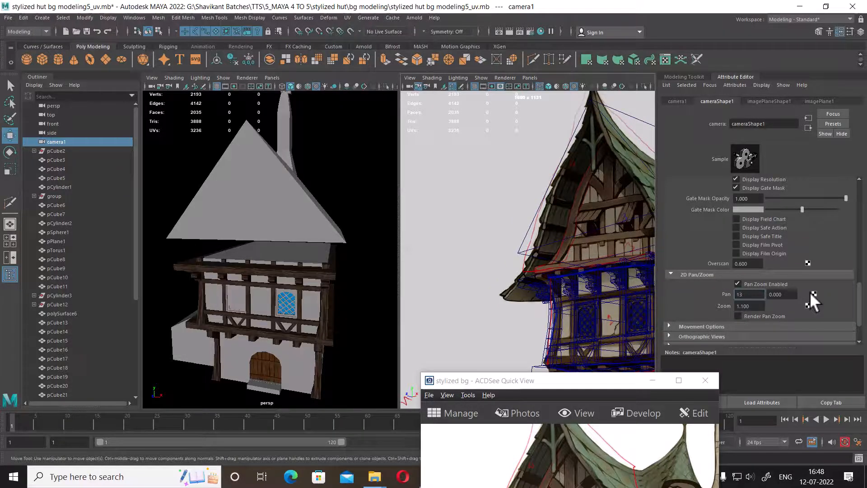
key(BackSpace)
key(BackSpace)
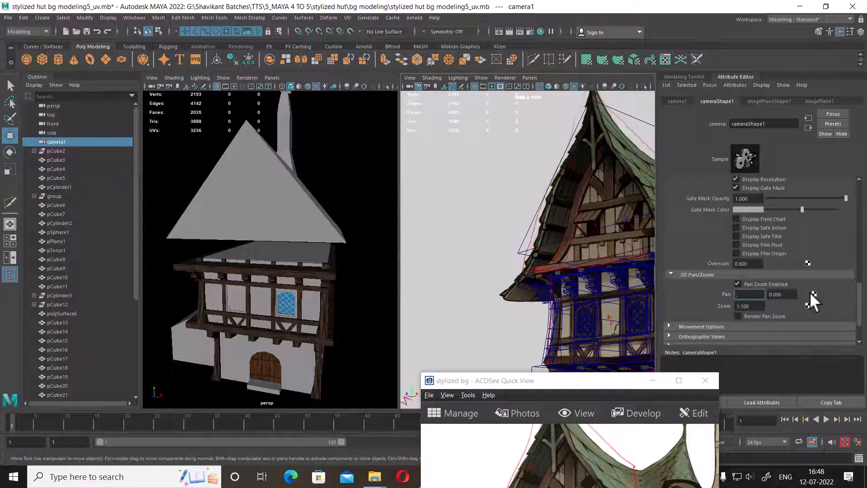
text(0.13)
key(Return)
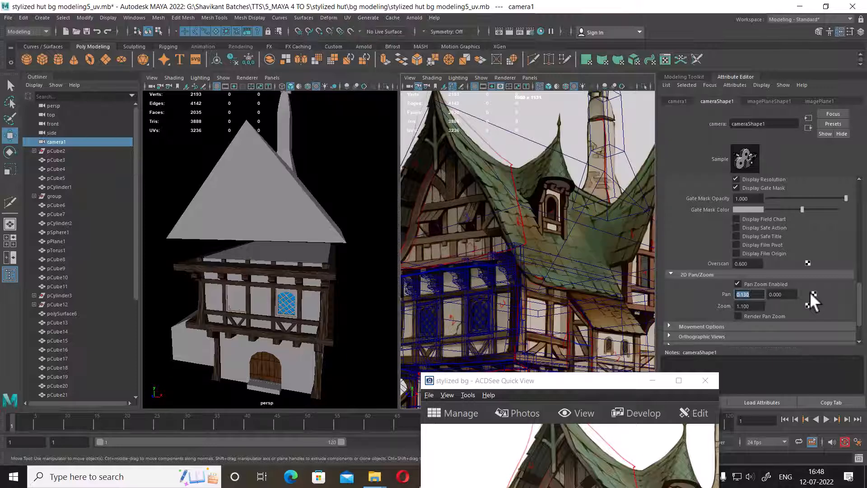
text(.1)
text(4)
key(Return)
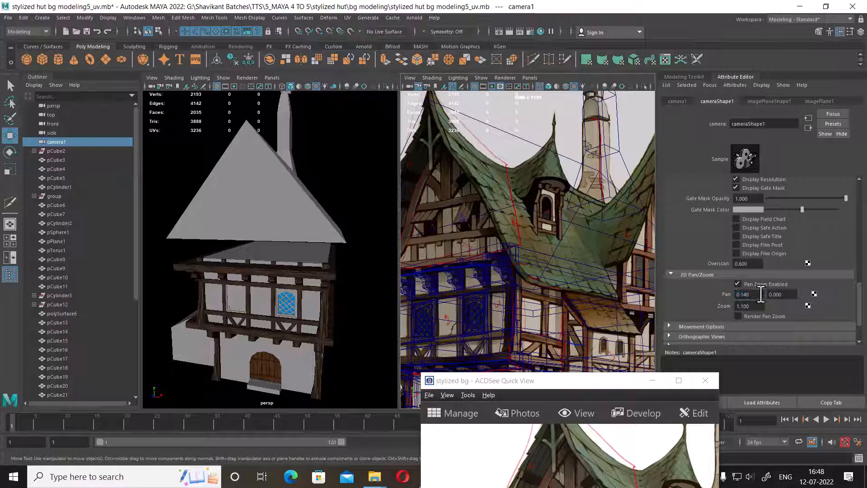
text(.54)
key(Return)
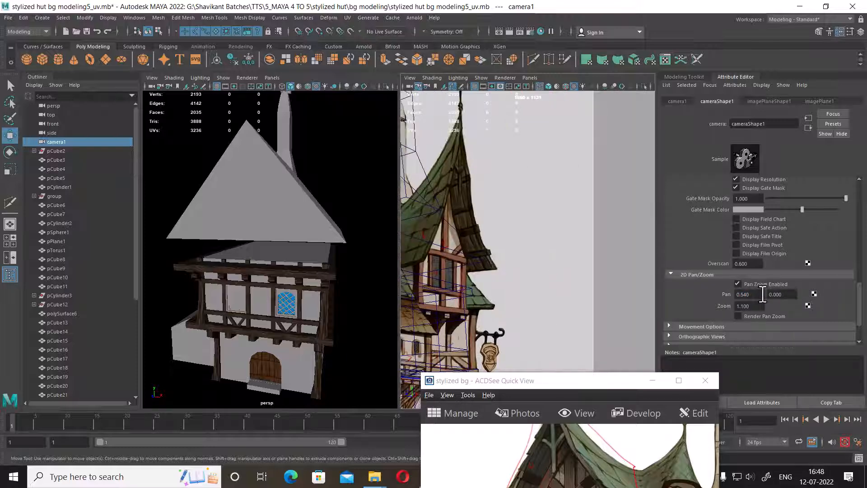
Set camera1's horizontal 2D pan to -0.060 and place the ACDSee reference image beside the gable, showing its eave and upper floor.
text(-.06)
key(Return)
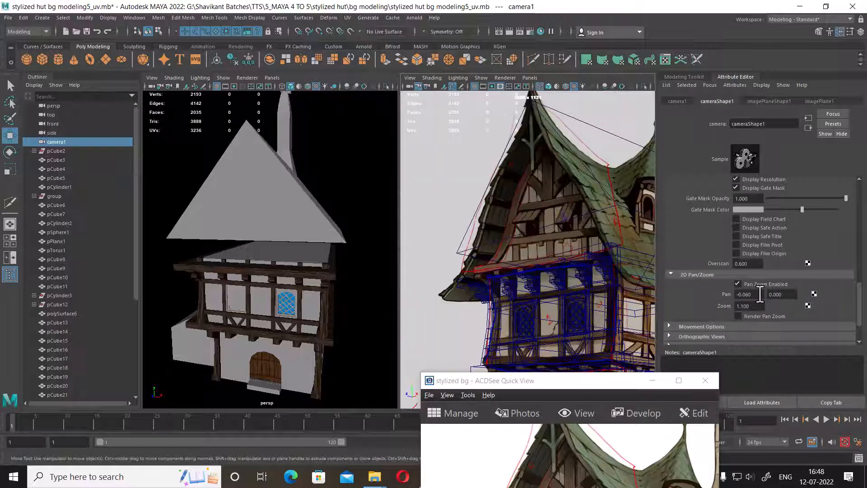
alt+drag(293, 230, 393, 241)
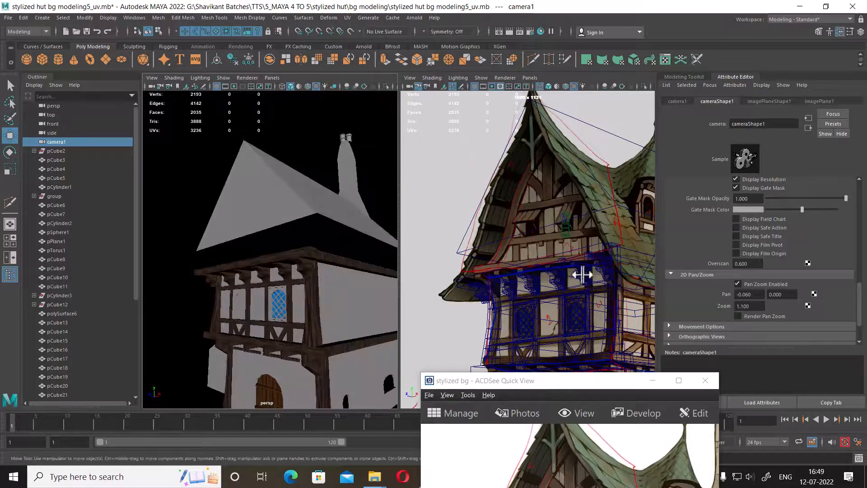
drag(630, 388, 790, 136)
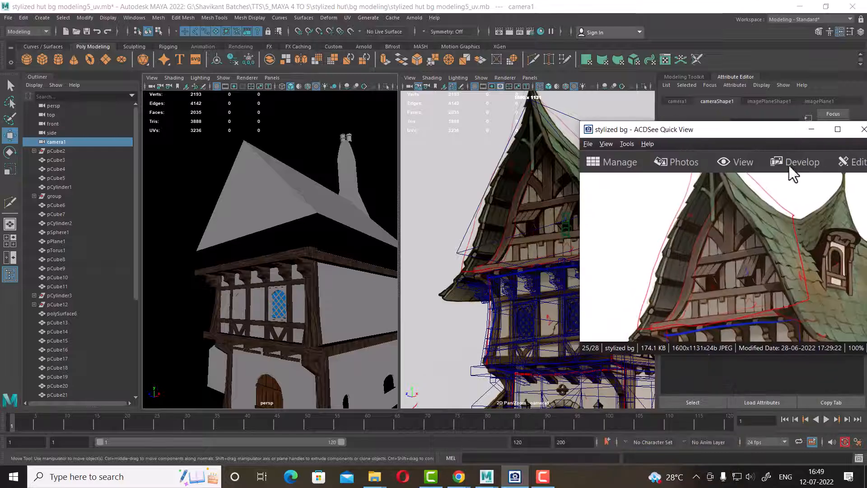
drag(790, 181, 852, 199)
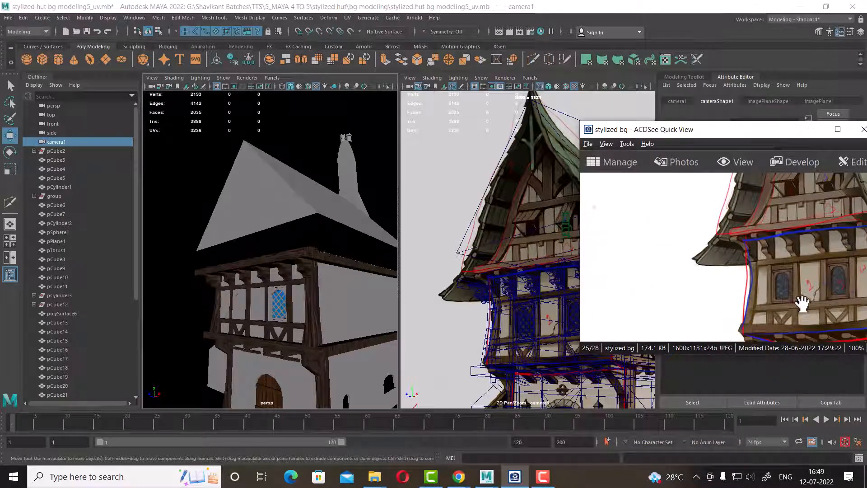
Duplicate the vertical timber post between the upper-floor windows and raise the copy past the eave beam towards the gable.
alt+right_drag(262, 350, 271, 323)
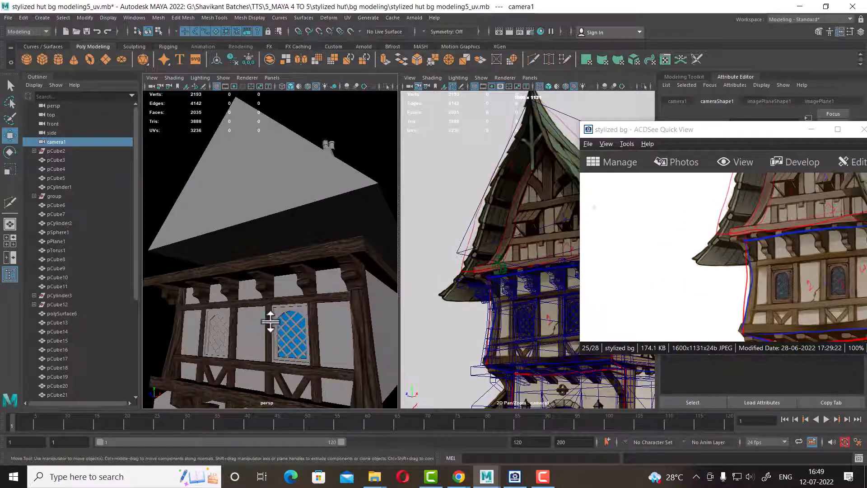
click(270, 322)
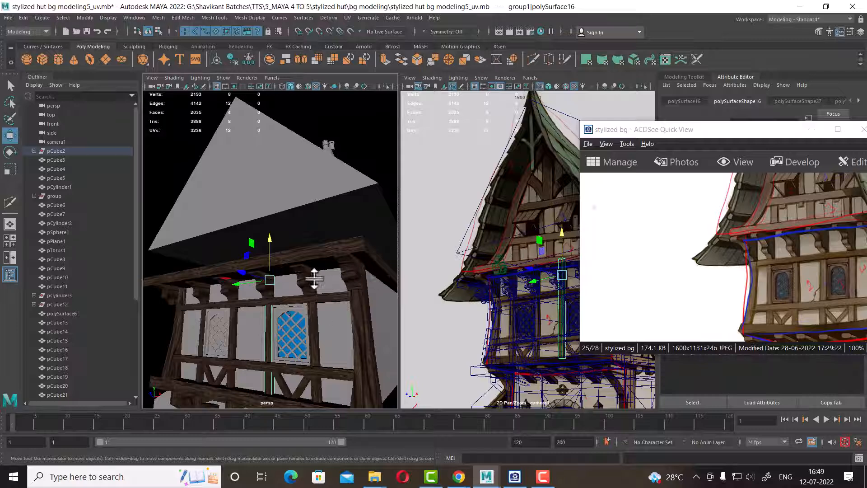
alt+drag(314, 279, 256, 273)
drag(759, 232, 742, 304)
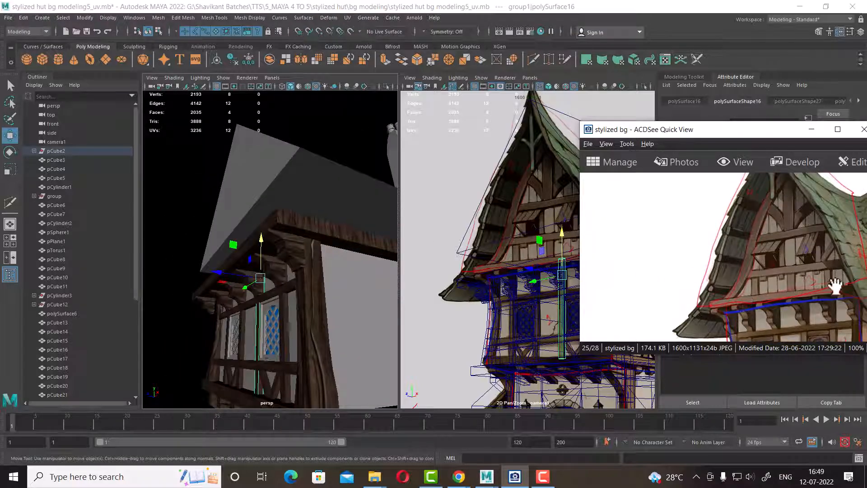
drag(835, 285, 798, 286)
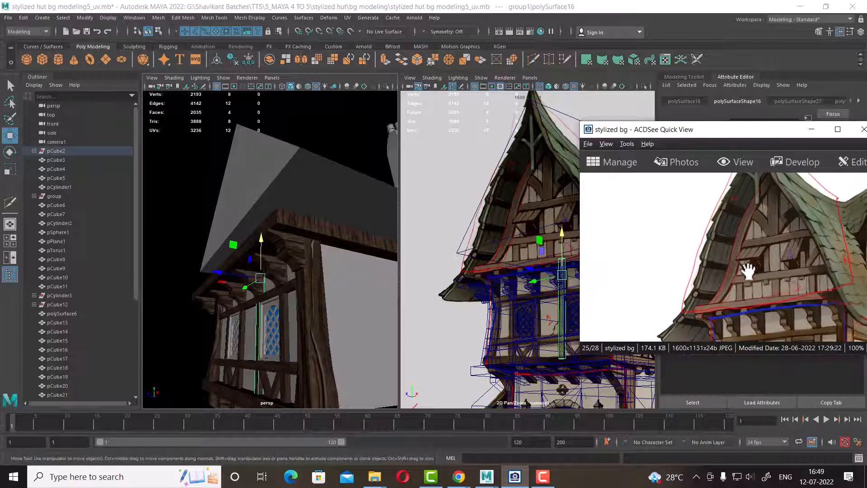
alt+drag(258, 304, 263, 316)
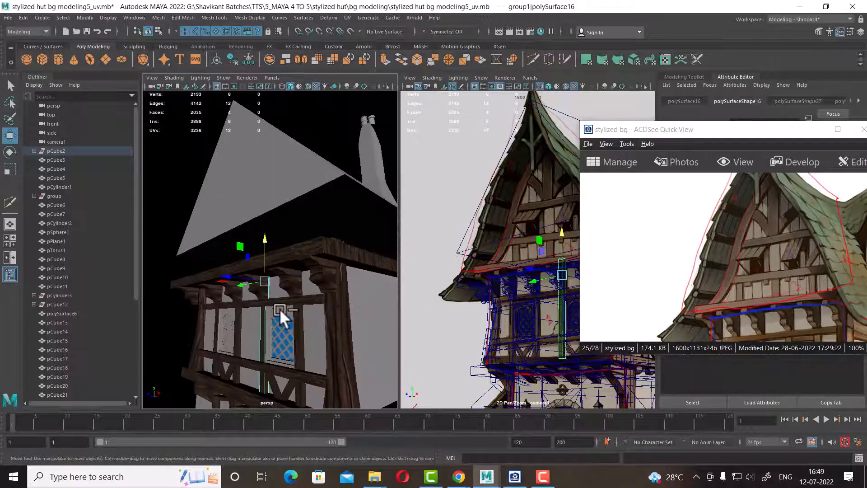
key(ctrl+d)
drag(267, 242, 208, 202)
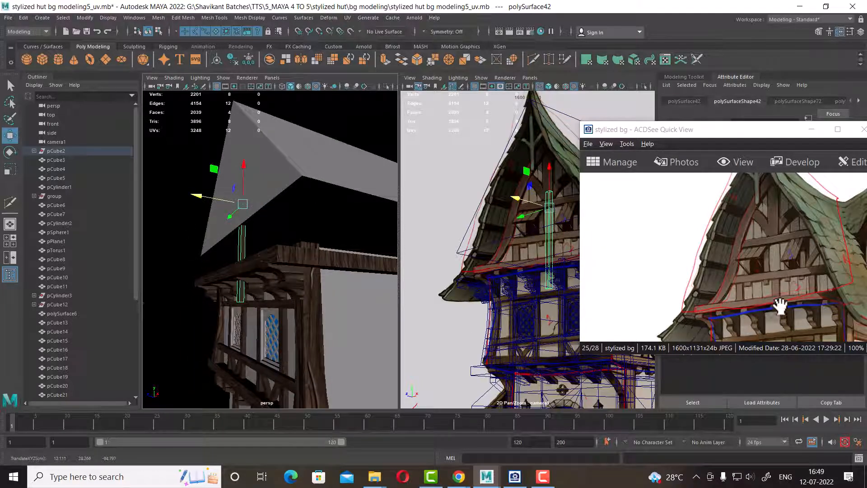
Scale the duplicated post to about 0.758 on Z to make it narrower, checking it against the reference's gable timbers.
alt+drag(217, 271, 203, 261)
alt+right_drag(203, 261, 287, 251)
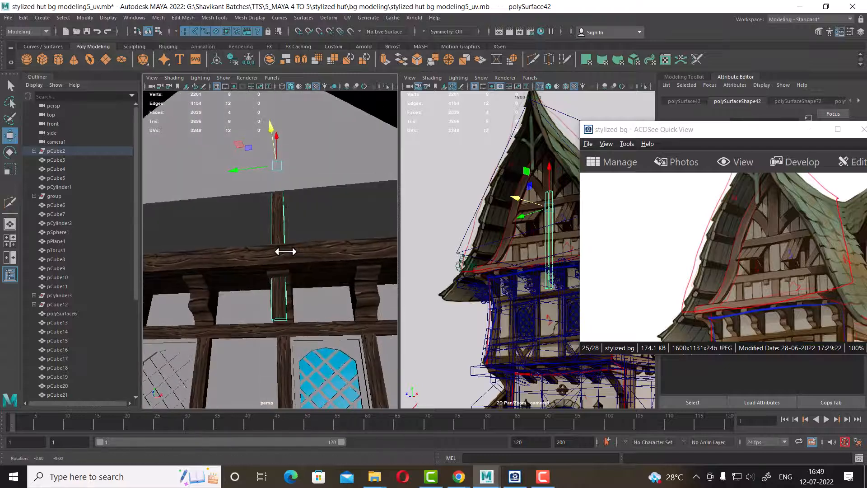
key(r)
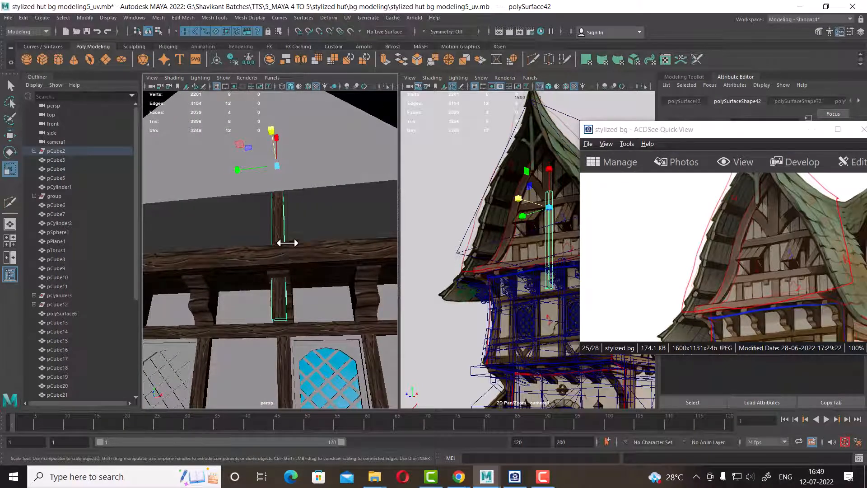
alt+drag(287, 242, 219, 151)
drag(707, 283, 684, 212)
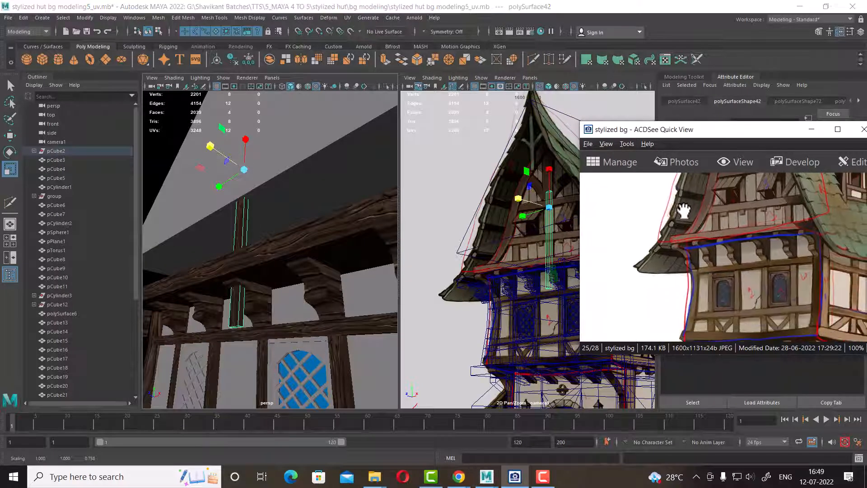
Move the vertical wooden post forward out of the wall and raise it in front of the roof gable.
alt+drag(257, 249, 296, 262)
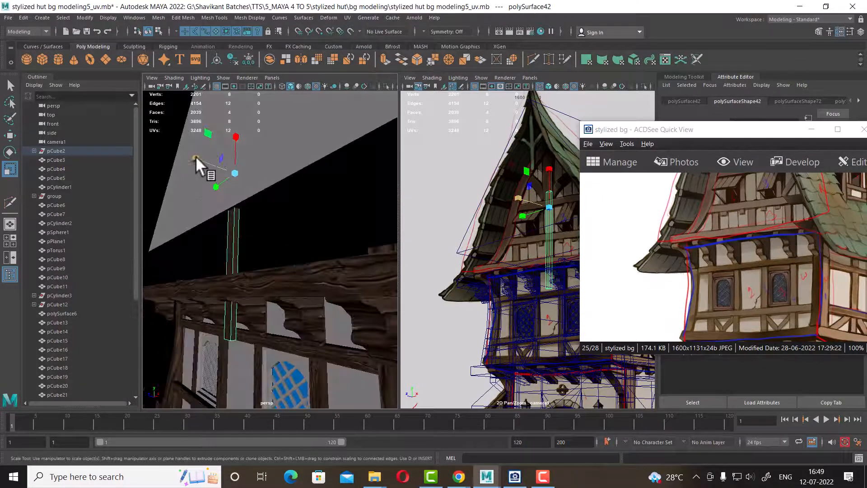
key(w)
alt+drag(263, 235, 228, 247)
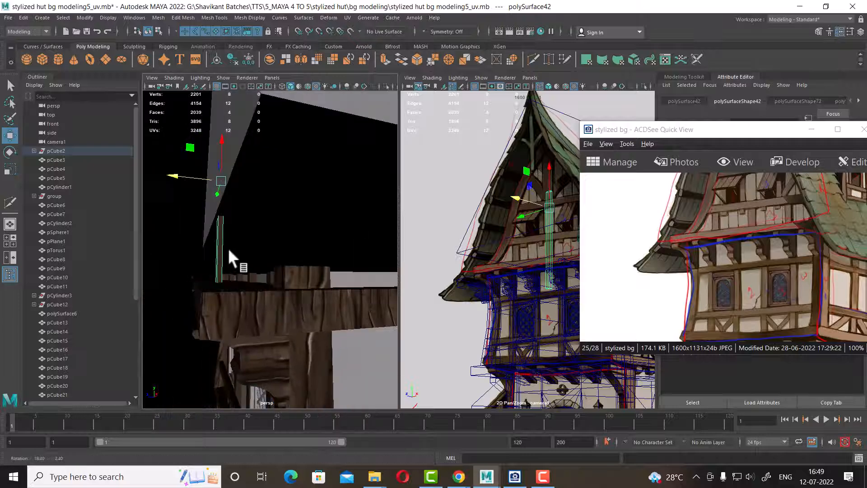
drag(183, 174, 175, 172)
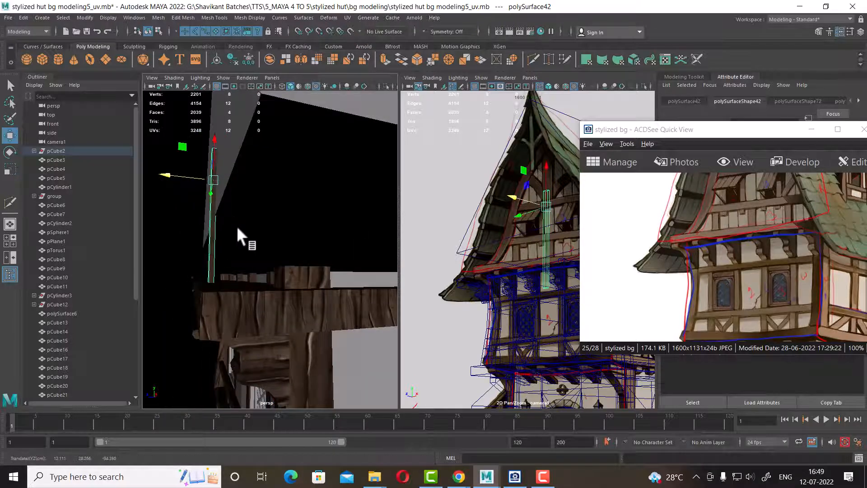
drag(547, 171, 548, 129)
alt+drag(316, 271, 269, 300)
alt+right_drag(270, 300, 260, 258)
alt+middle_drag(260, 258, 270, 276)
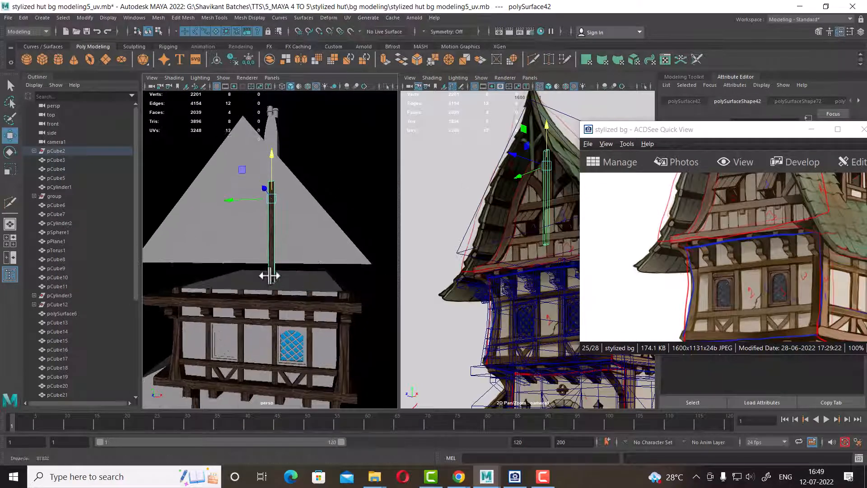
Nudge the gable post sideways and scale it across its width by about 1.22 to match the reference painting.
drag(767, 244, 771, 307)
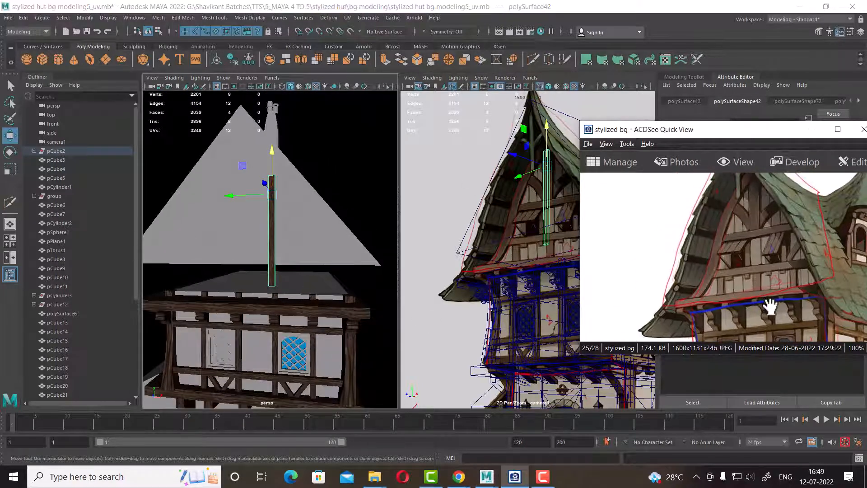
alt+drag(339, 348, 342, 271)
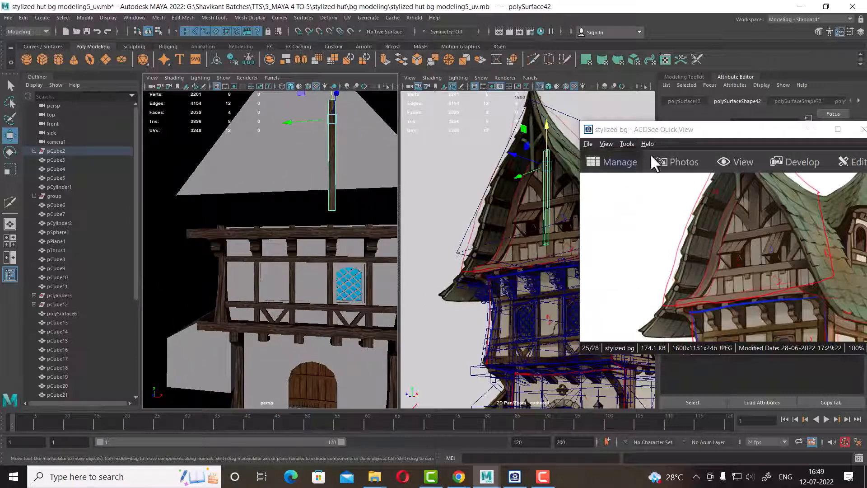
mouse_move(672, 133)
mouse_down()
mouse_move(712, 129)
mouse_move(735, 111)
mouse_move(660, 125)
mouse_up()
drag(711, 255, 716, 208)
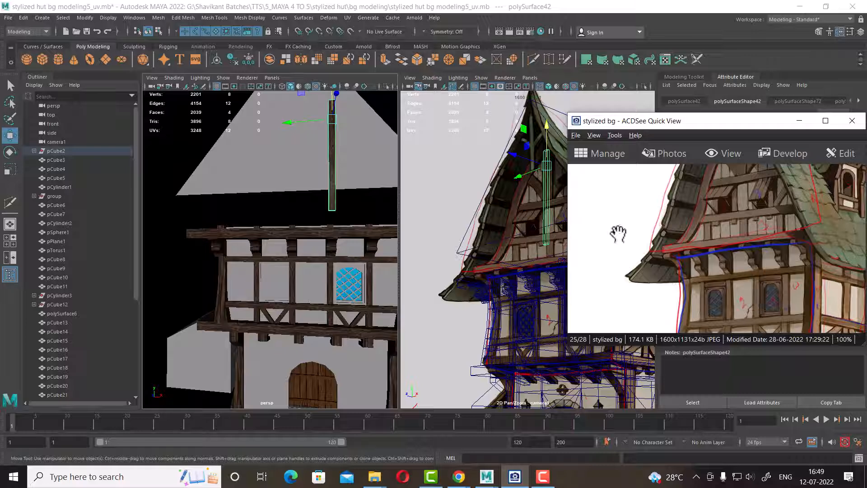
alt+drag(334, 225, 323, 207)
mouse_move(309, 151)
mouse_down()
mouse_move(289, 151)
mouse_move(309, 150)
mouse_up()
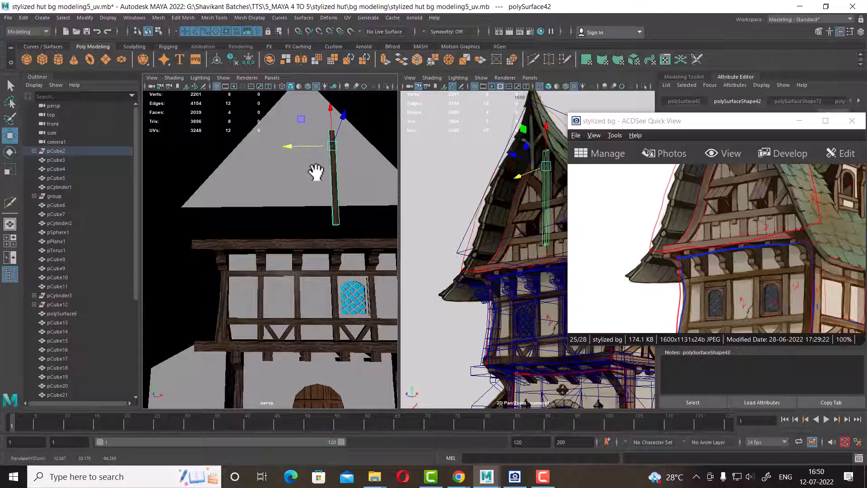
key(r)
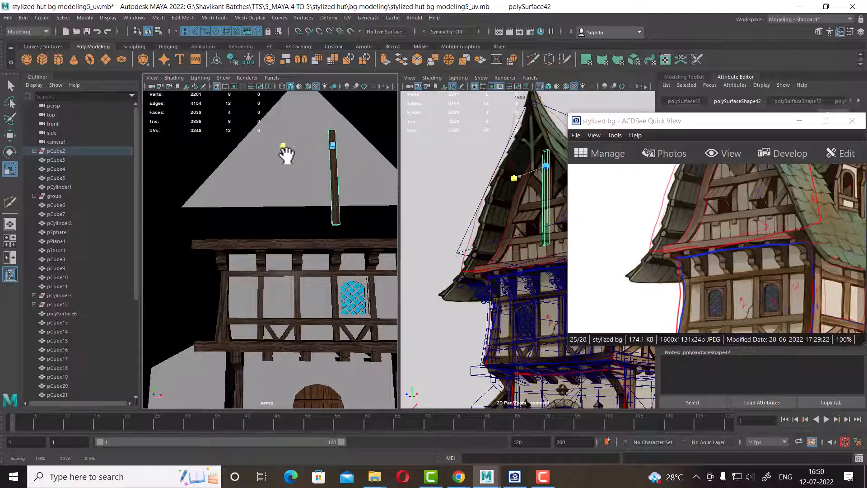
key(w)
alt+right_drag(305, 251, 284, 230)
alt+drag(283, 230, 311, 275)
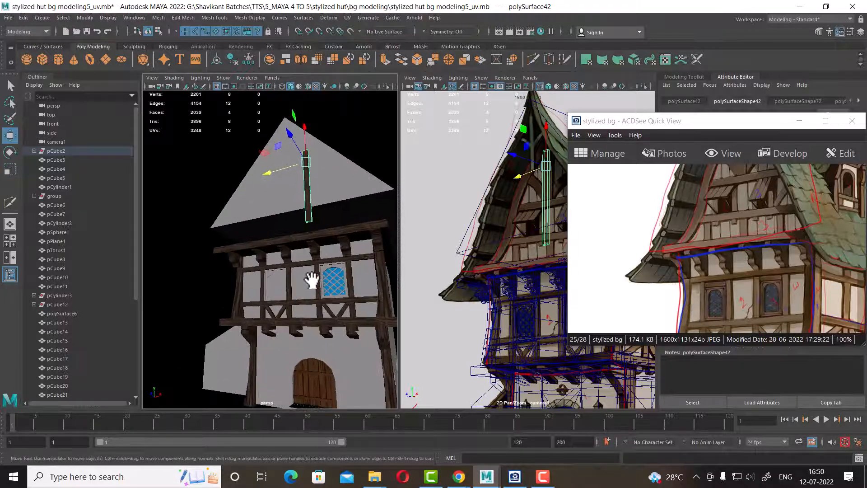
Raise the wooden post slightly on the gable to line it up with the camera view's background image.
drag(600, 125, 648, 183)
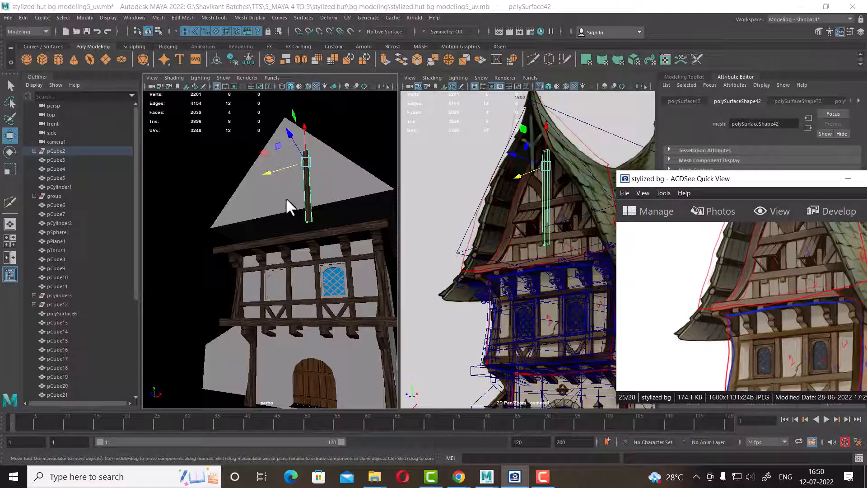
alt+drag(287, 200, 302, 110)
alt+right_drag(302, 263, 277, 245)
alt+drag(277, 245, 310, 277)
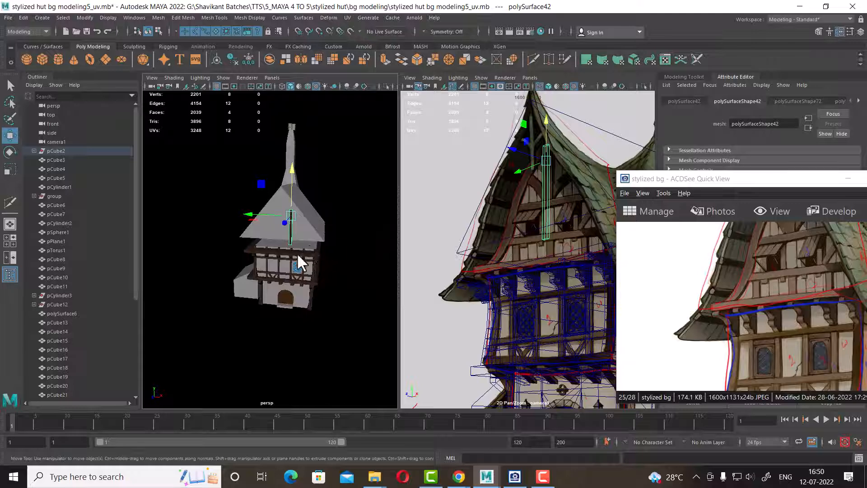
alt+right_drag(300, 261, 344, 294)
Compare the roof block, gable post and long beam above the windows with the gable in the reference painting.
click(353, 222)
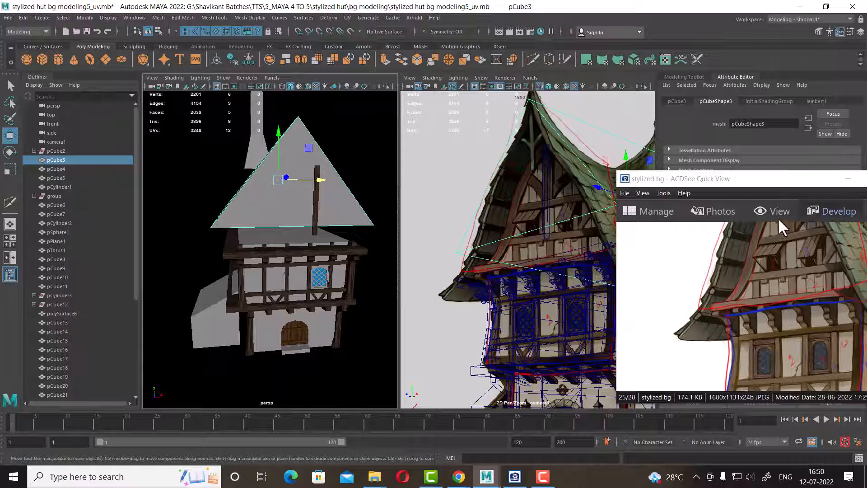
click(318, 217)
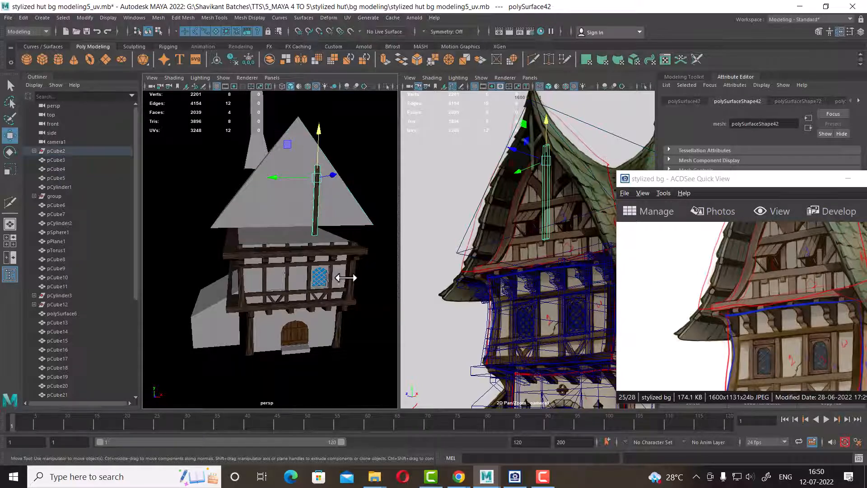
alt+drag(346, 275, 320, 235)
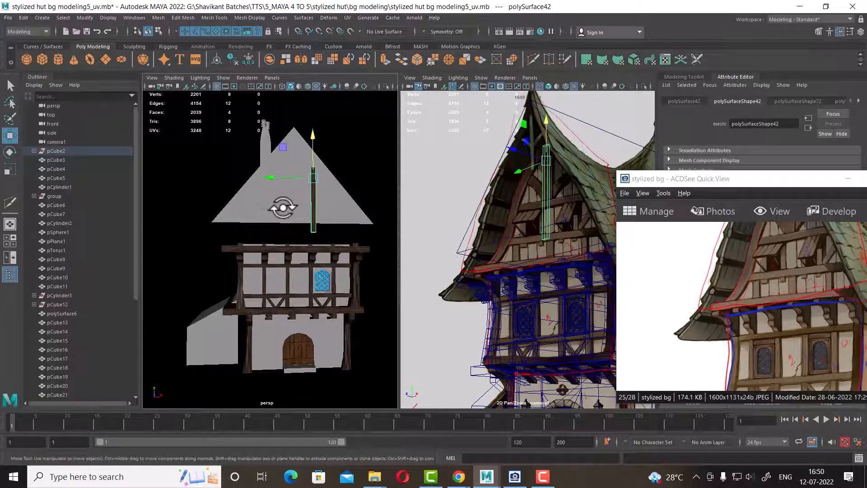
drag(835, 323, 811, 305)
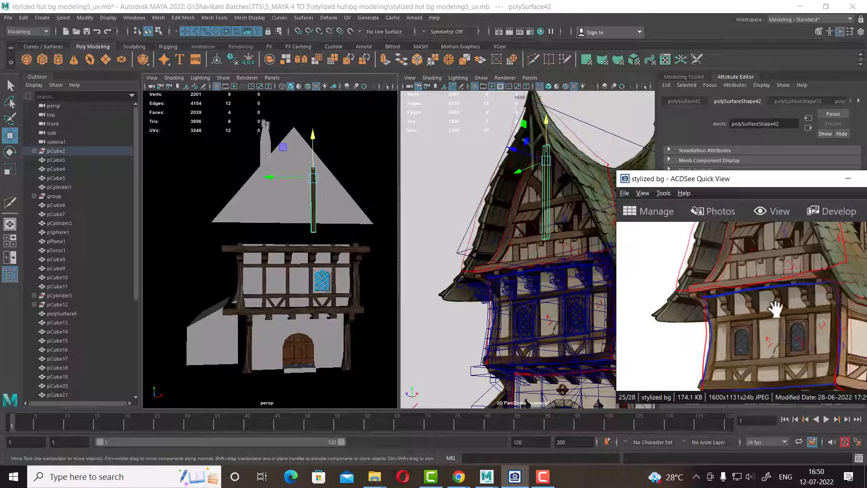
drag(784, 270, 778, 343)
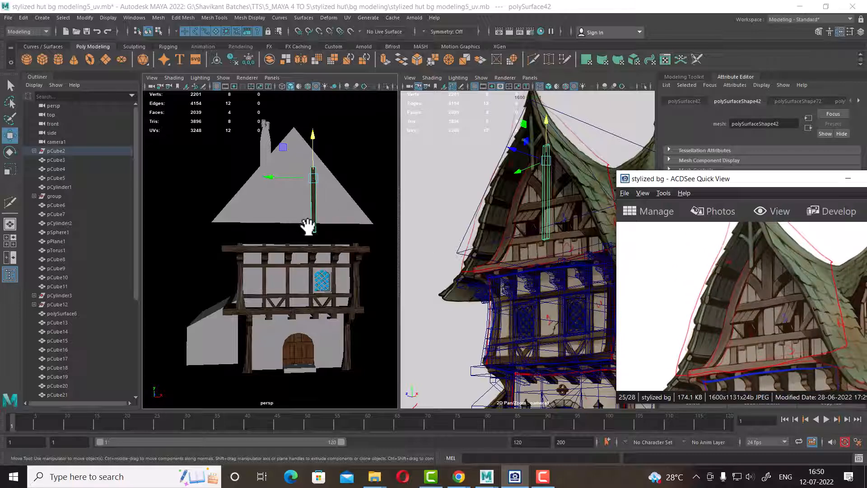
click(375, 218)
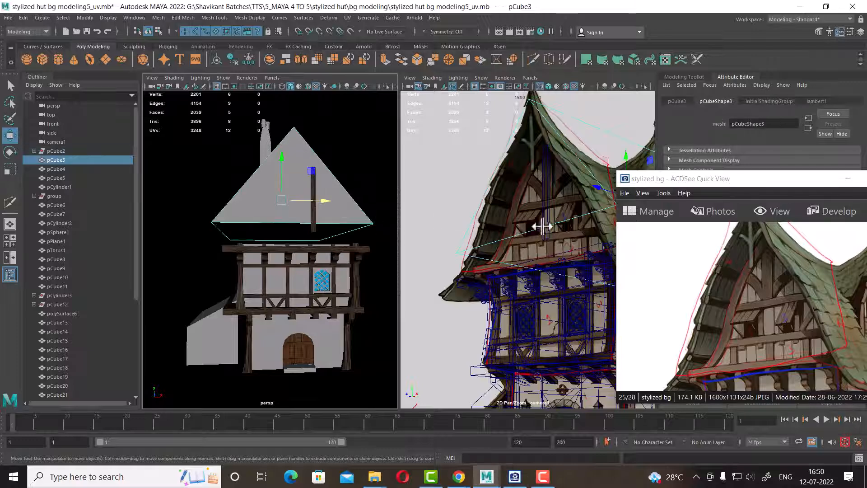
drag(723, 180, 753, 240)
click(362, 250)
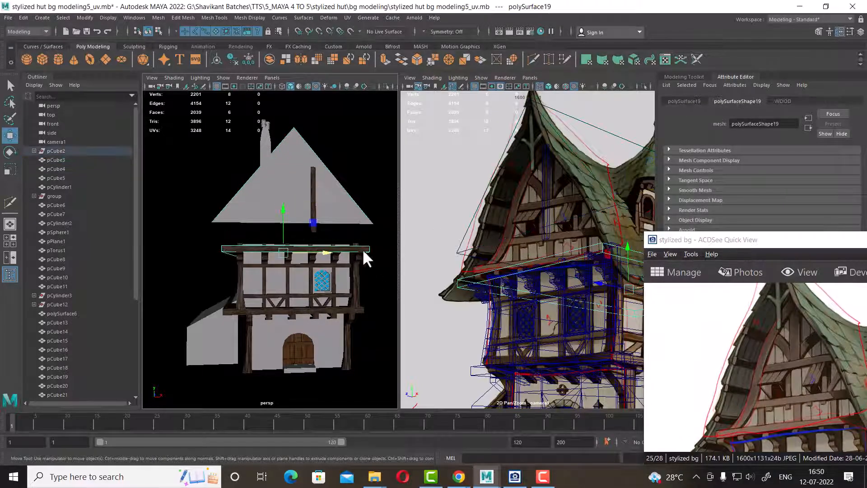
alt+drag(328, 288, 291, 275)
alt+right_drag(291, 276, 364, 288)
alt+drag(364, 288, 337, 253)
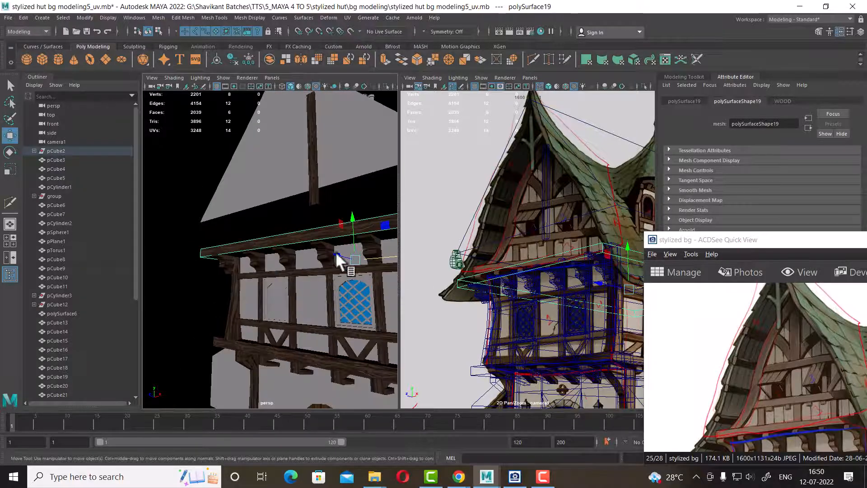
drag(353, 215, 323, 282)
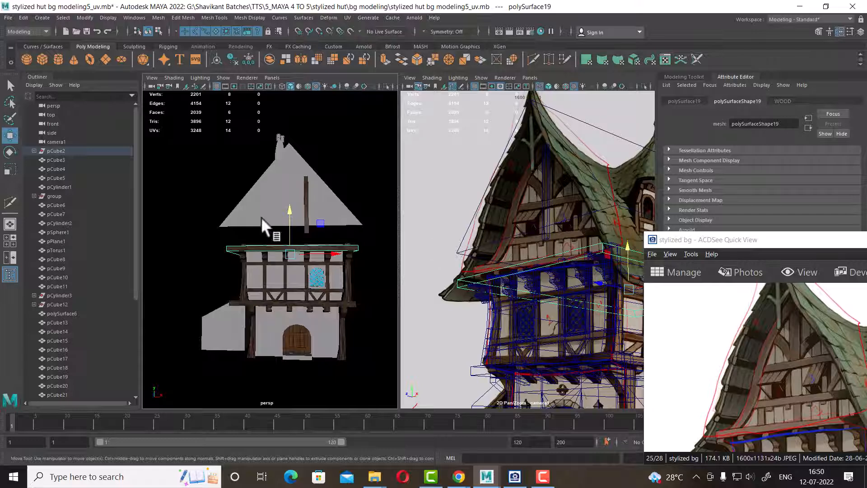
Shift the wooden post sideways to the middle of the gable and push it back into the roof block.
alt+right_drag(261, 217, 301, 198)
click(321, 183)
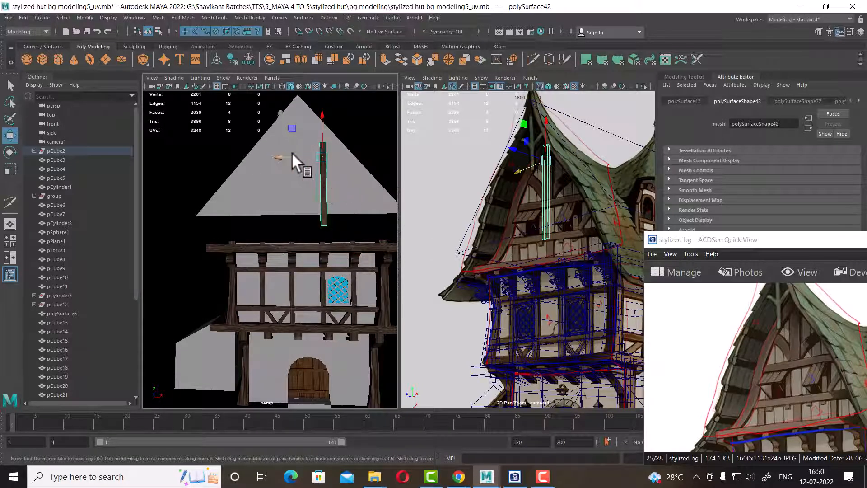
mouse_move(292, 153)
mouse_down()
mouse_move(279, 153)
mouse_move(290, 154)
mouse_up()
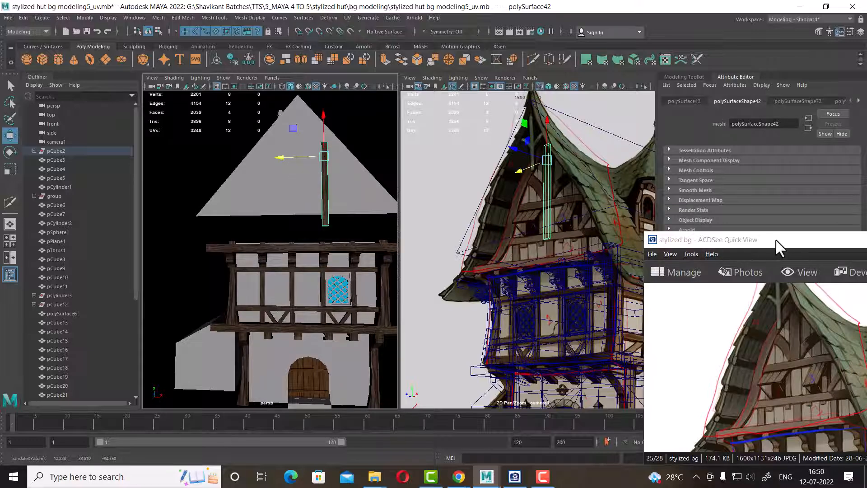
drag(779, 242, 762, 114)
drag(822, 253, 791, 251)
scroll(791, 252, down, 3)
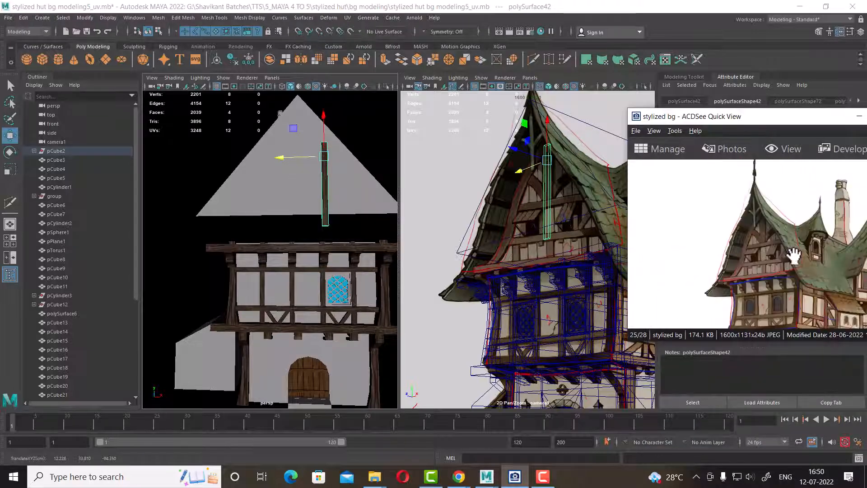
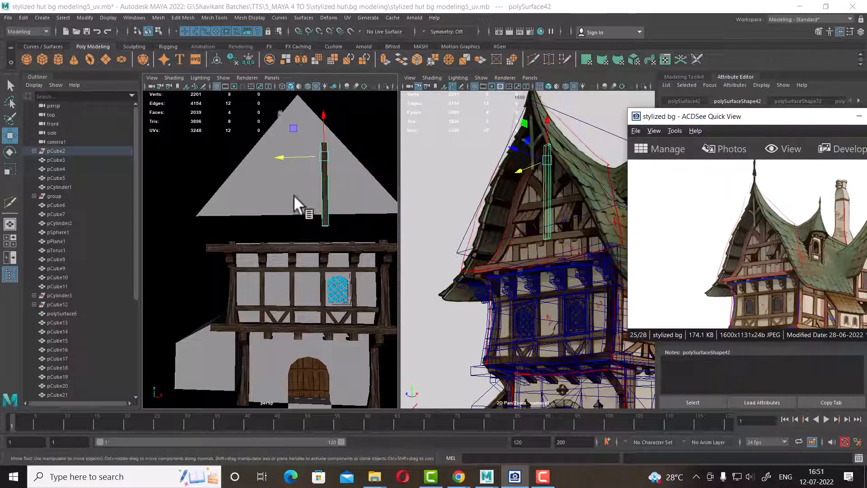
middle_drag(285, 156, 266, 158)
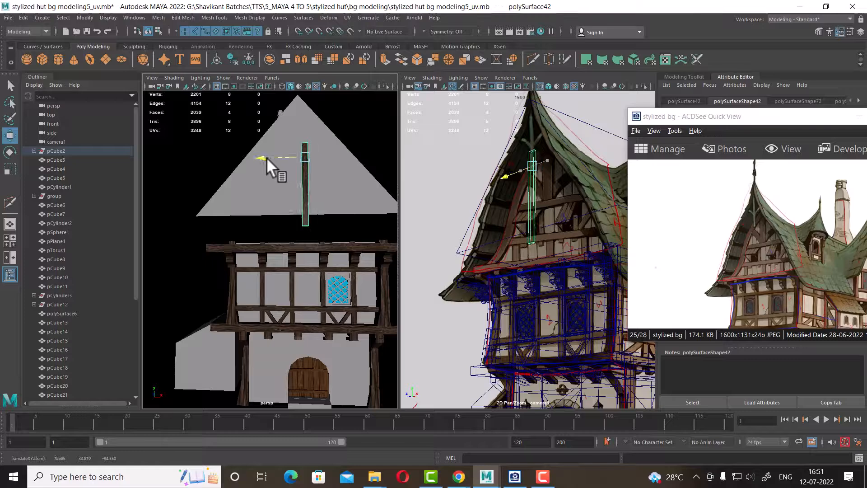
click(316, 300)
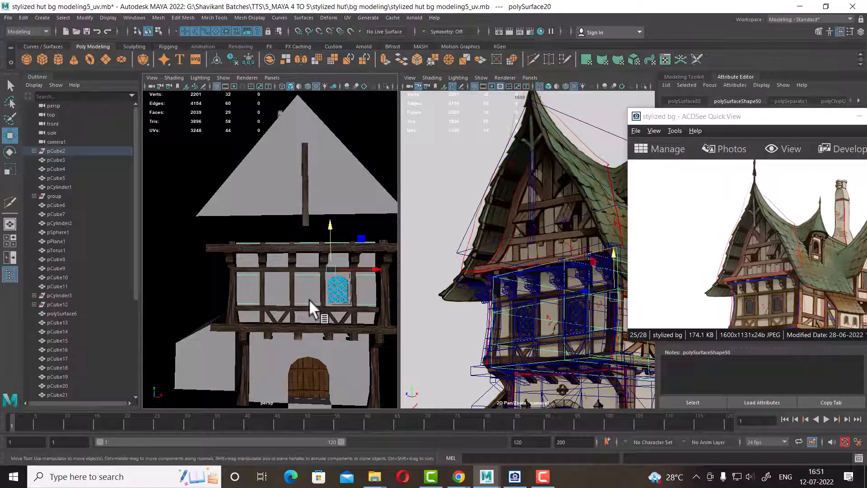
click(304, 221)
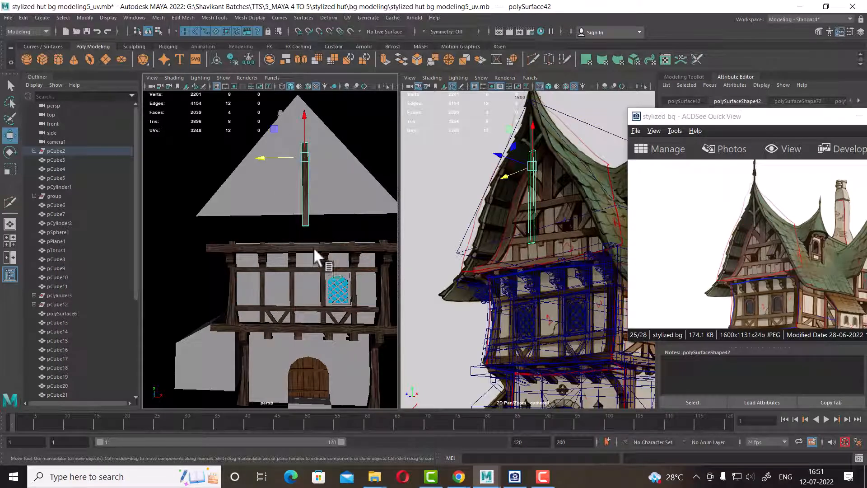
alt+drag(314, 247, 230, 248)
middle_drag(237, 136, 258, 131)
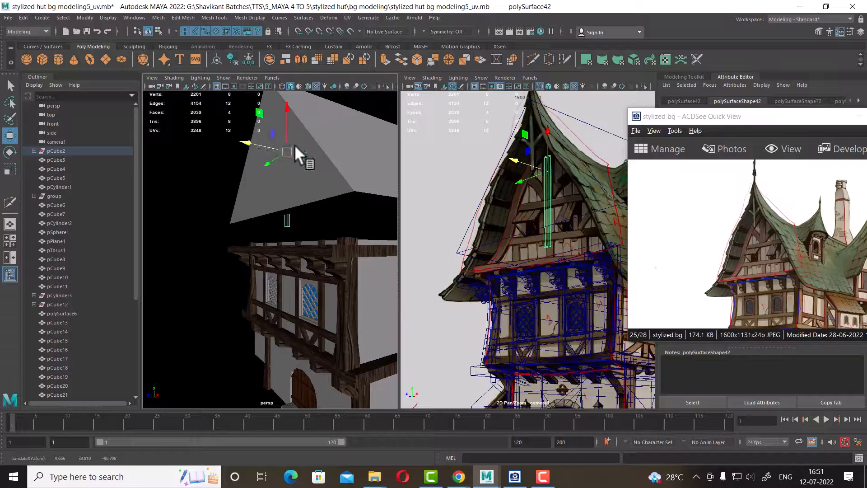
click(331, 192)
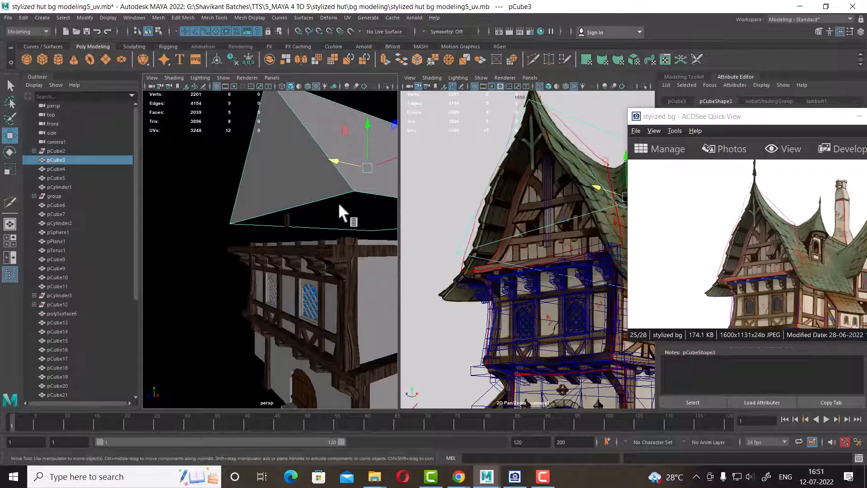
alt+drag(334, 205, 292, 168)
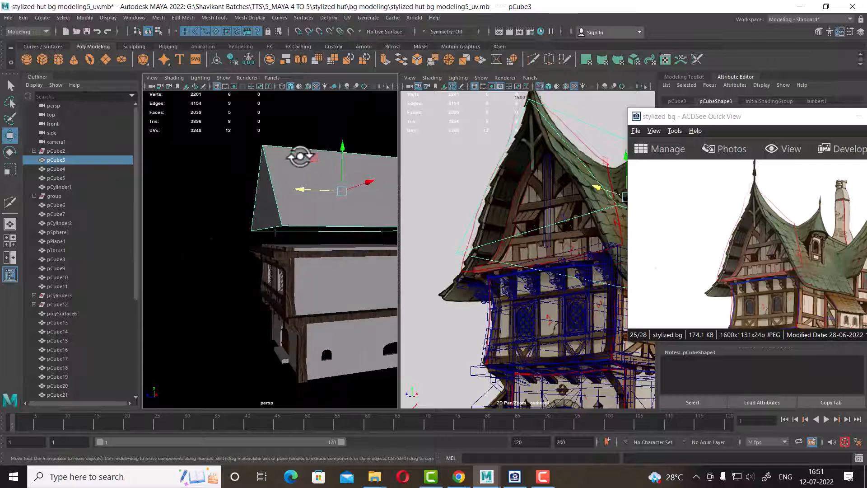
alt+drag(321, 209, 354, 207)
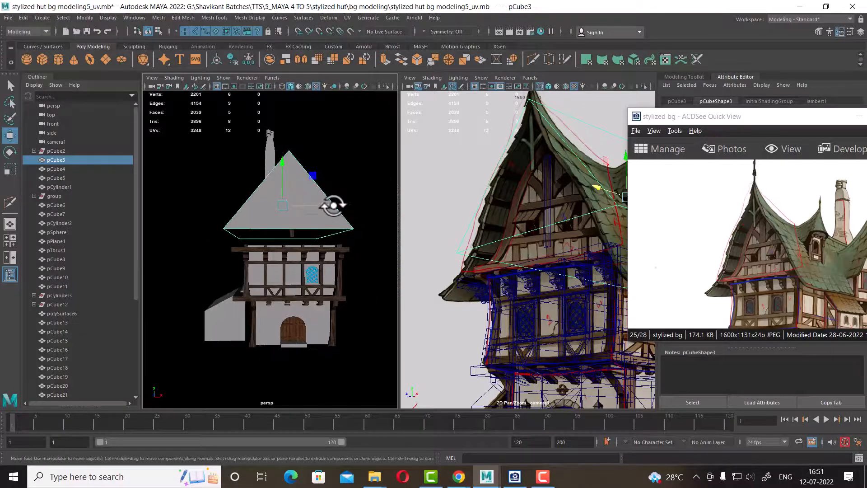
key(ctrl+d)
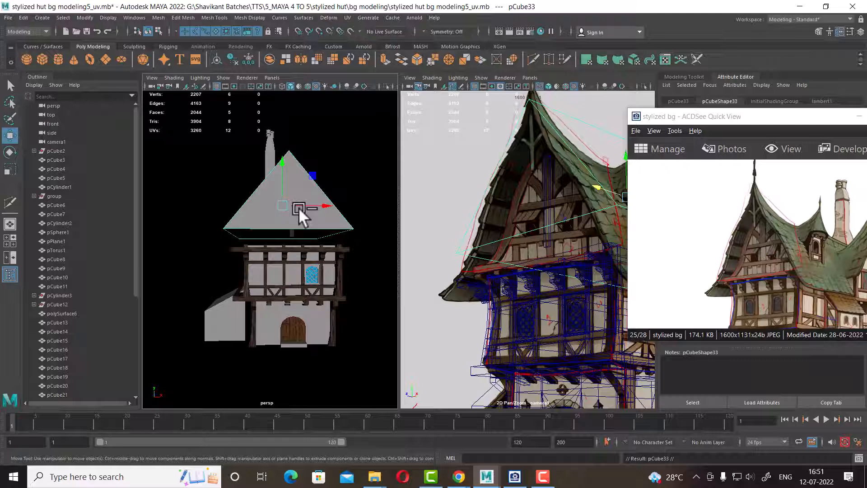
key(ctrl+z)
Move the three front gable vertices of the roof block back toward the house, behind the wooden post.
alt+drag(311, 218, 268, 212)
right_drag(289, 153, 210, 145)
alt+drag(289, 154, 256, 152)
drag(219, 127, 297, 284)
mouse_move(235, 190)
mouse_down()
mouse_move(225, 183)
mouse_move(246, 183)
mouse_up()
scroll(246, 183, down, 4)
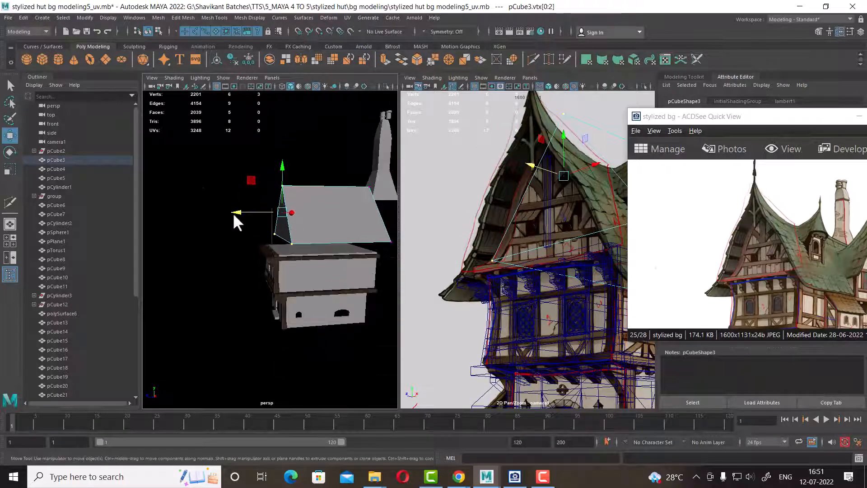
alt+drag(233, 216, 335, 199)
click(302, 149)
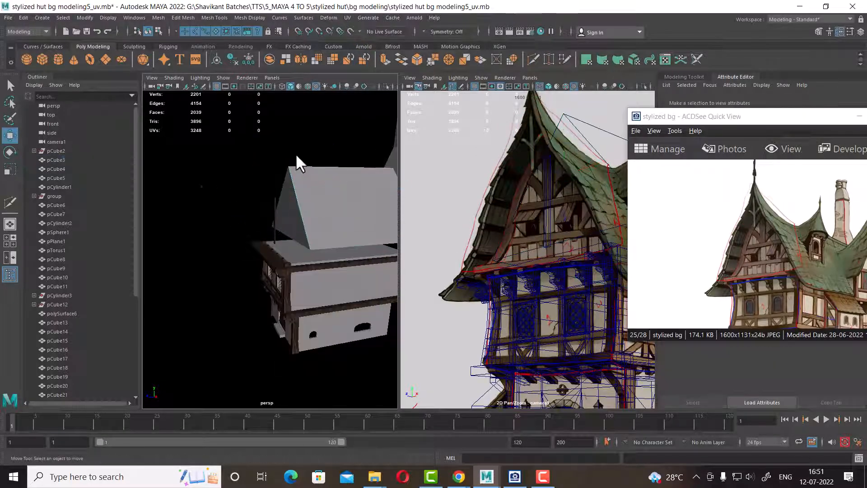
Delete the front gable face, the underside face and the back gable face of the outer roof block.
alt+drag(301, 153, 280, 218)
click(314, 193)
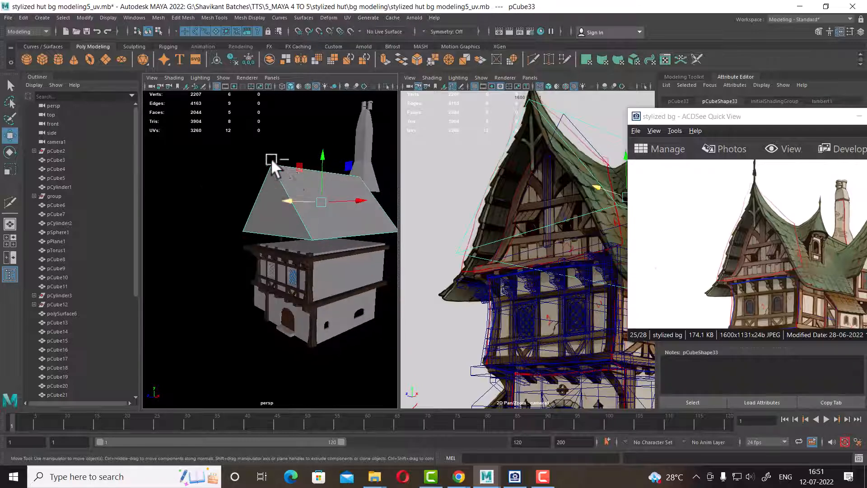
right_drag(273, 167, 284, 224)
click(283, 225)
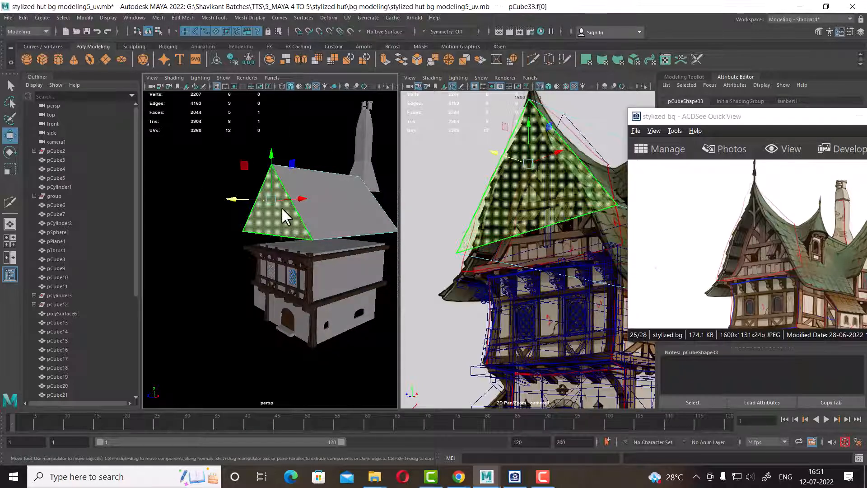
key(Delete)
alt+drag(286, 217, 318, 226)
click(288, 218)
key(Delete)
click(324, 209)
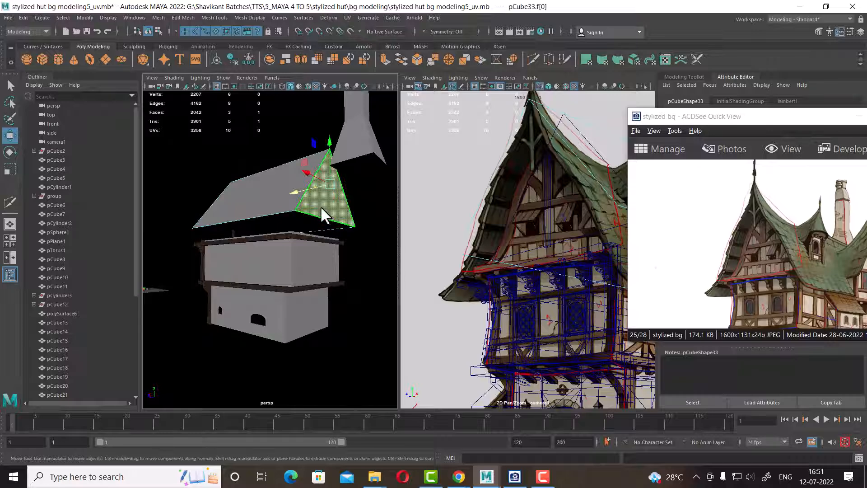
key(Delete)
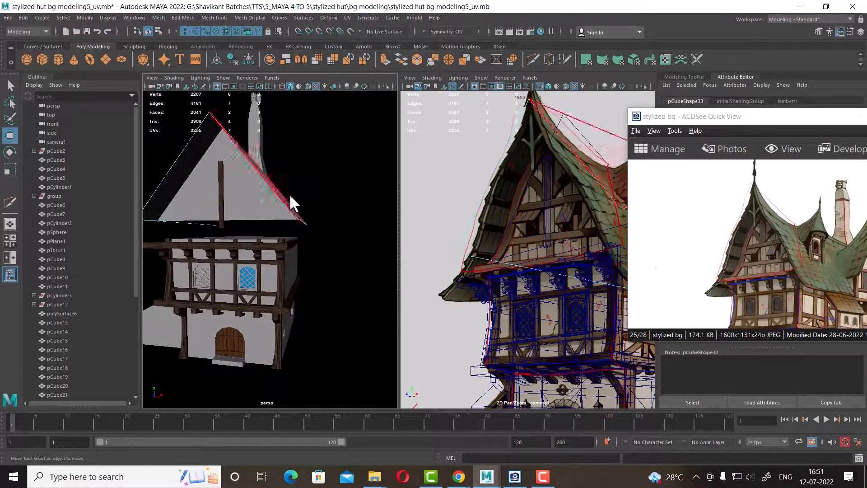
Compare the hollow roof shell and the wooden gable post with a closer view of the gable in the reference painting.
alt+drag(320, 194, 324, 204)
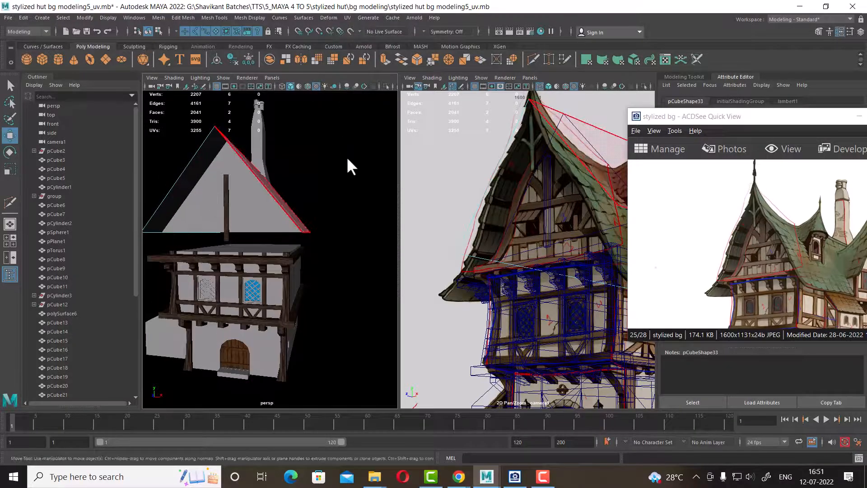
click(302, 216)
click(224, 213)
alt+right_drag(226, 208, 311, 234)
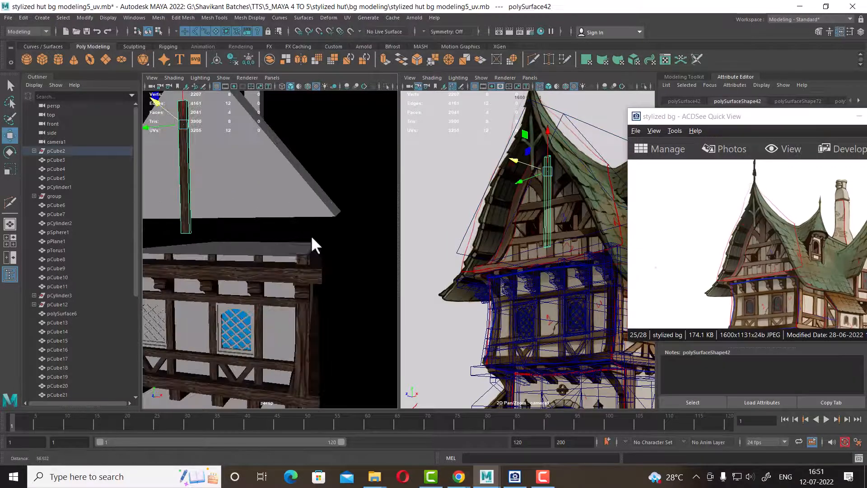
alt+right_drag(353, 218, 337, 246)
alt+drag(335, 240, 310, 228)
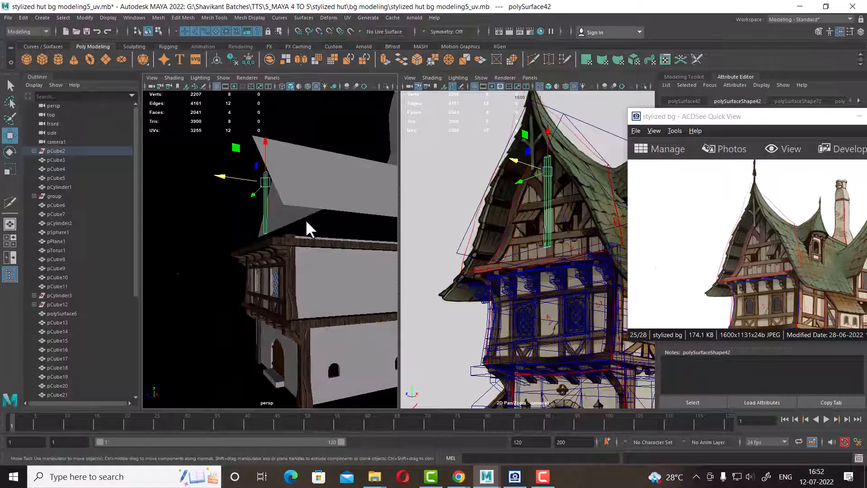
click(790, 289)
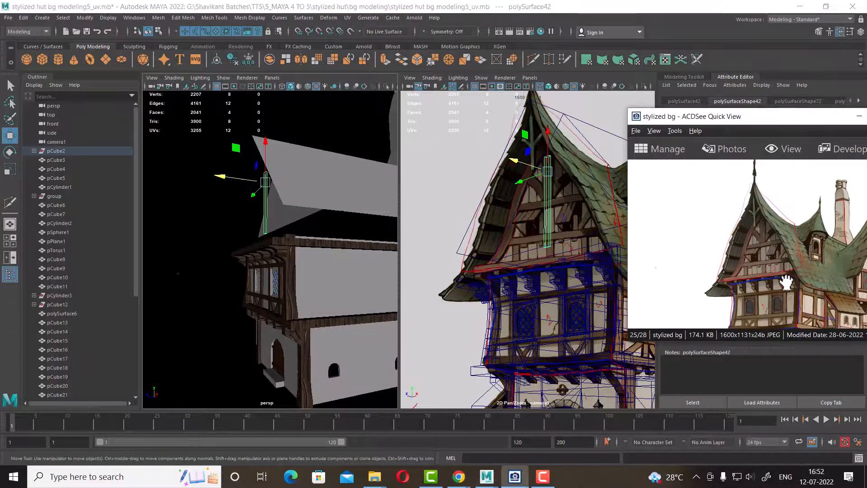
scroll(786, 280, up, 5)
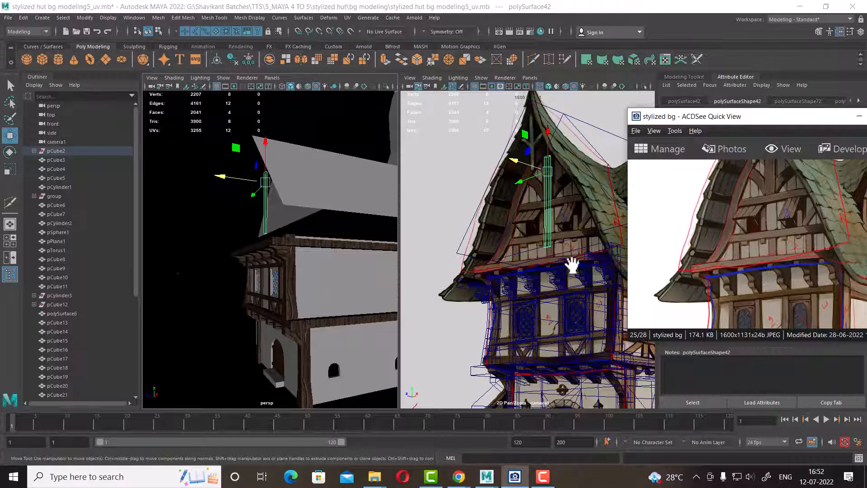
click(305, 220)
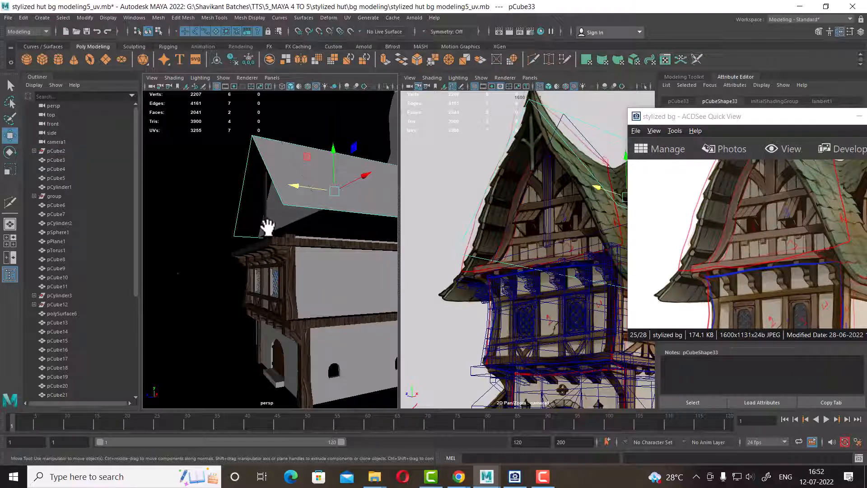
alt+drag(268, 239, 293, 240)
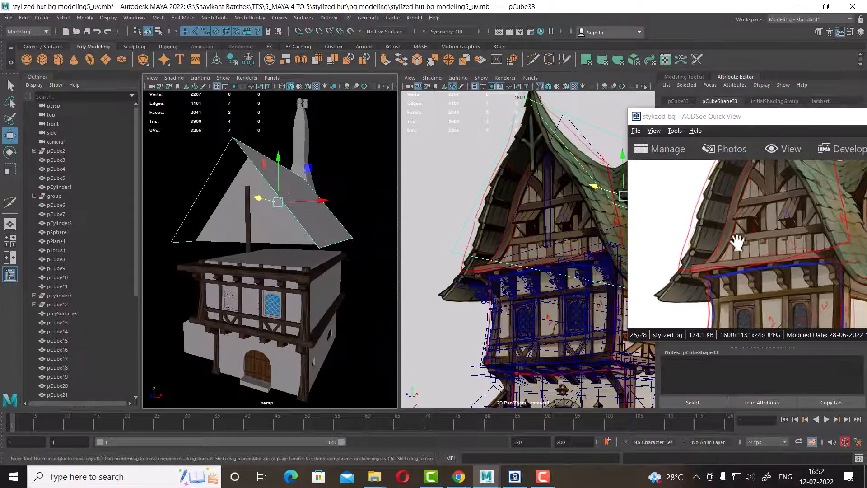
Widen the wooden gable post slightly, to a Y scale of 1.365.
click(248, 233)
scroll(294, 212, up, 5)
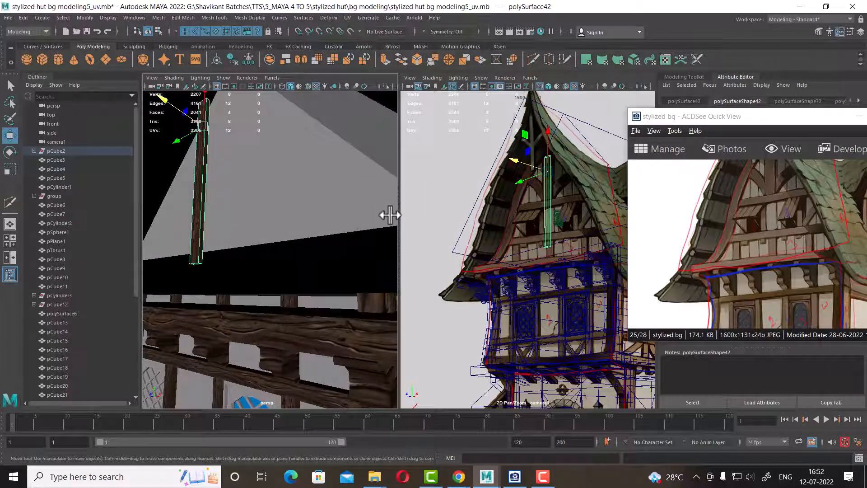
alt+drag(389, 215, 327, 195)
key(r)
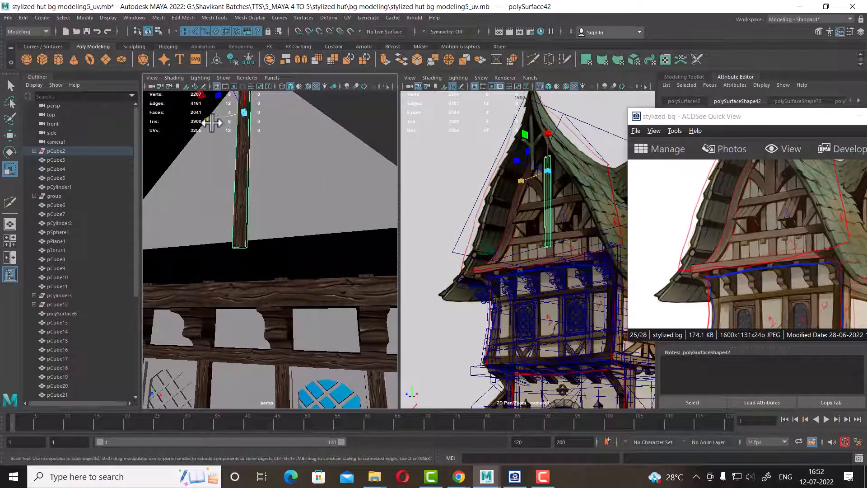
middle_drag(212, 122, 204, 120)
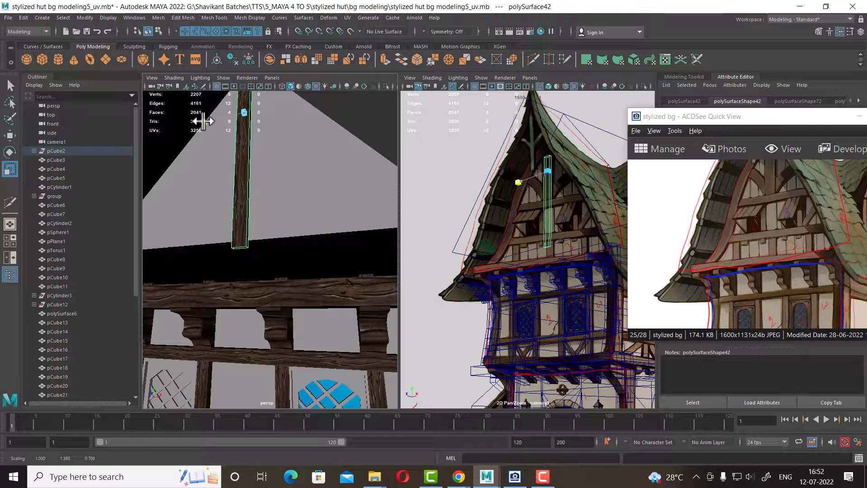
key(w)
Shift the wooden post sideways toward the gable's peak, judging its position from the front of the house.
alt+drag(300, 159, 324, 195)
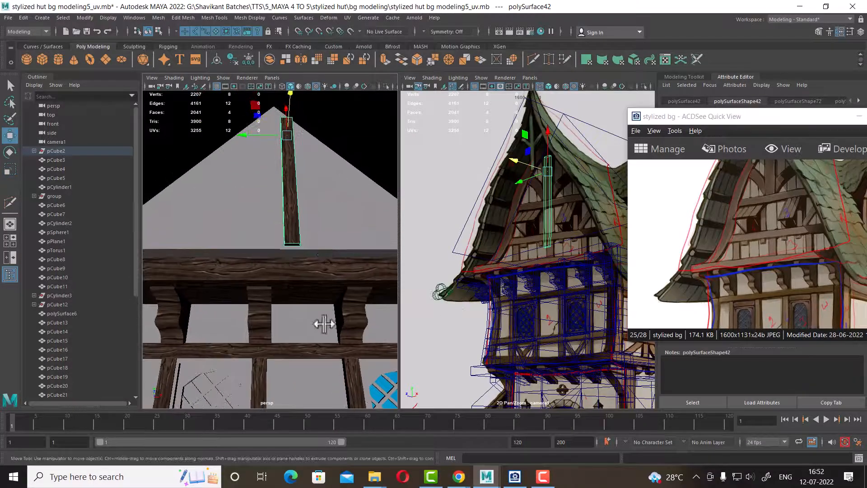
click(248, 134)
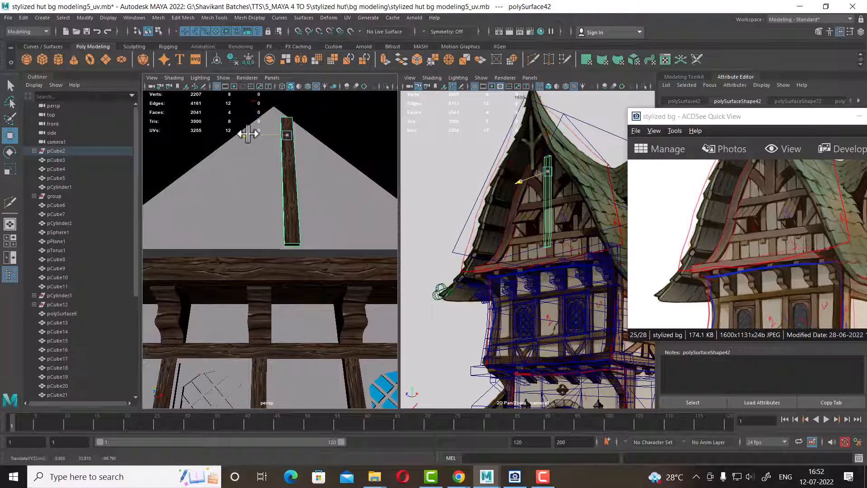
mouse_move(248, 134)
mouse_down()
mouse_move(239, 133)
mouse_move(248, 131)
mouse_up()
scroll(273, 193, down, 3)
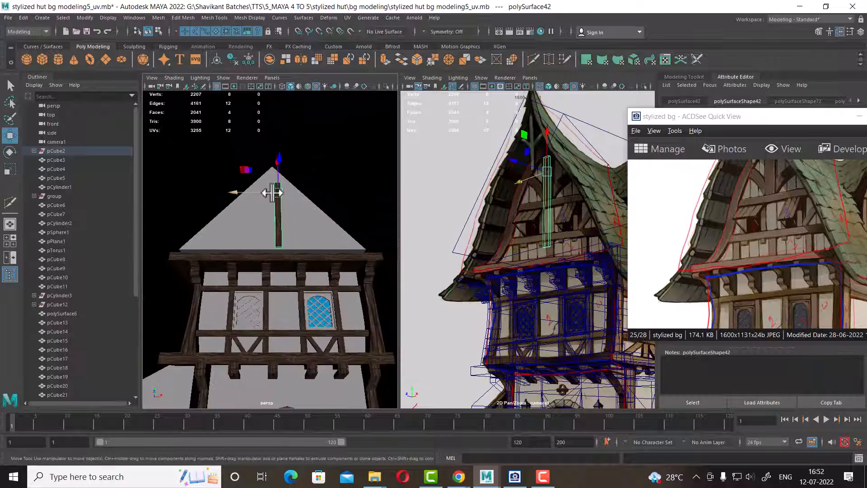
alt+drag(272, 192, 271, 226)
Insert a vertical edge loop through the middle of the inner gable block as a centre guide.
click(310, 246)
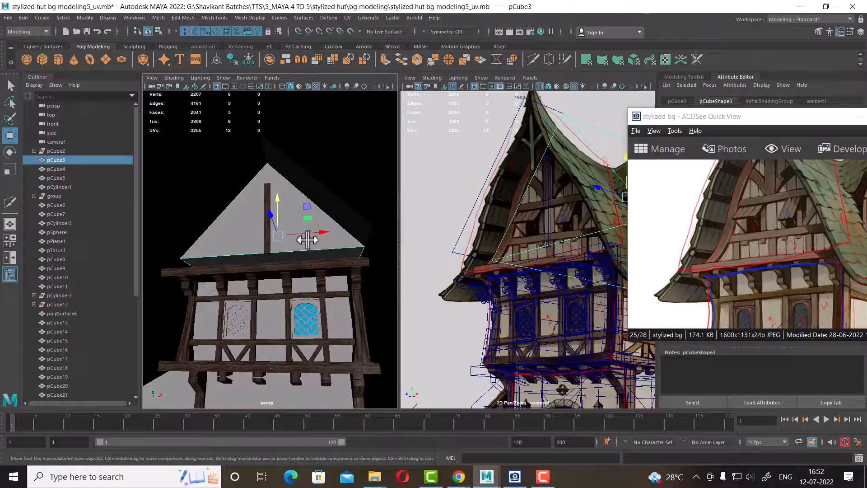
right_drag(307, 239, 294, 121)
click(291, 249)
shift+right_drag(338, 163, 298, 211)
scroll(275, 229, up, 5)
alt+drag(312, 301, 311, 237)
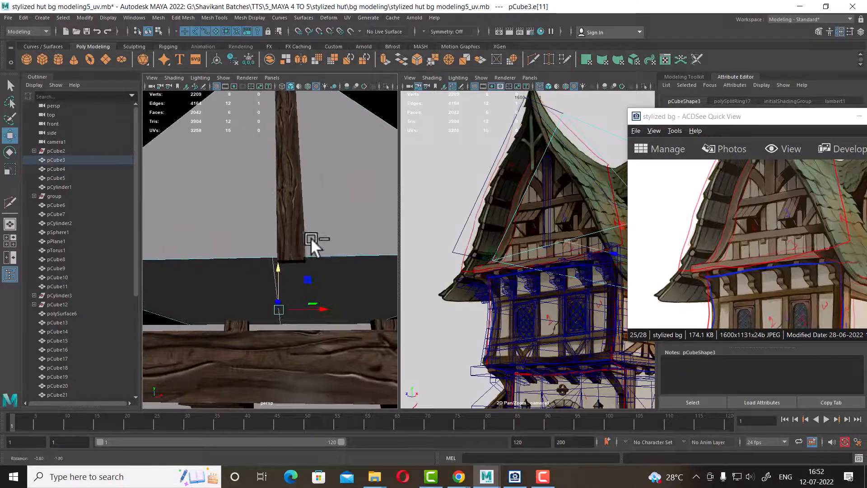
Show wireframe on the shaded perspective view and shift the wooden post sideways to the gable block's centre edge.
right_drag(301, 192, 321, 191)
alt+drag(288, 235, 292, 235)
click(299, 240)
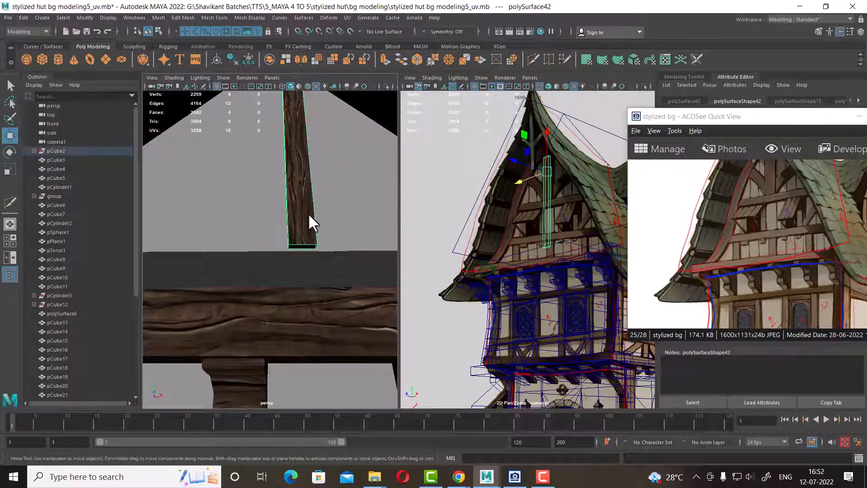
key(space)
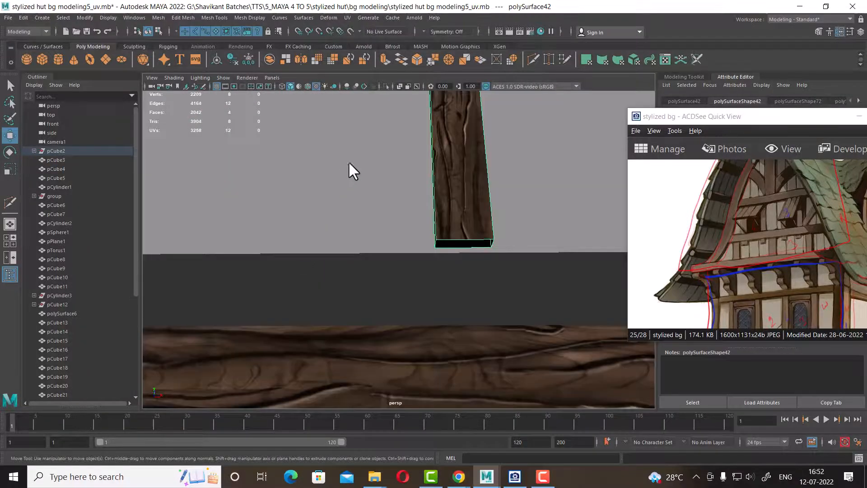
click(307, 86)
alt+drag(465, 209, 444, 217)
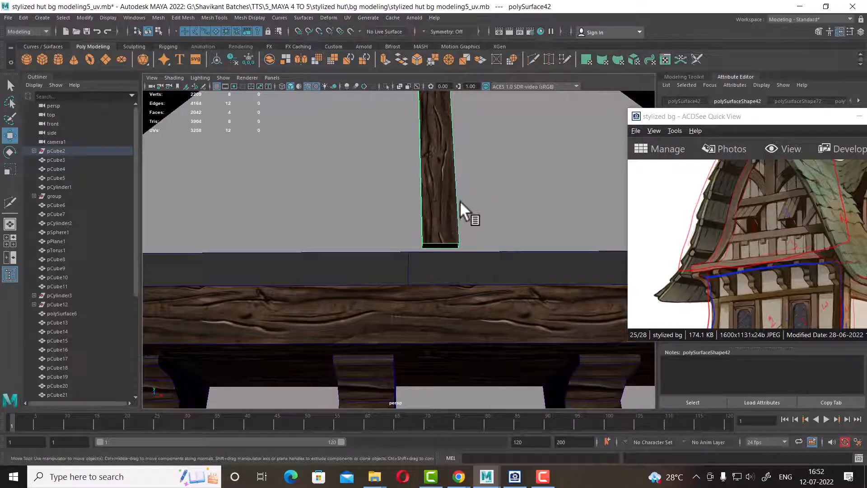
alt+right_drag(460, 200, 380, 124)
drag(375, 101, 359, 102)
scroll(392, 156, down, 4)
alt+drag(398, 168, 428, 275)
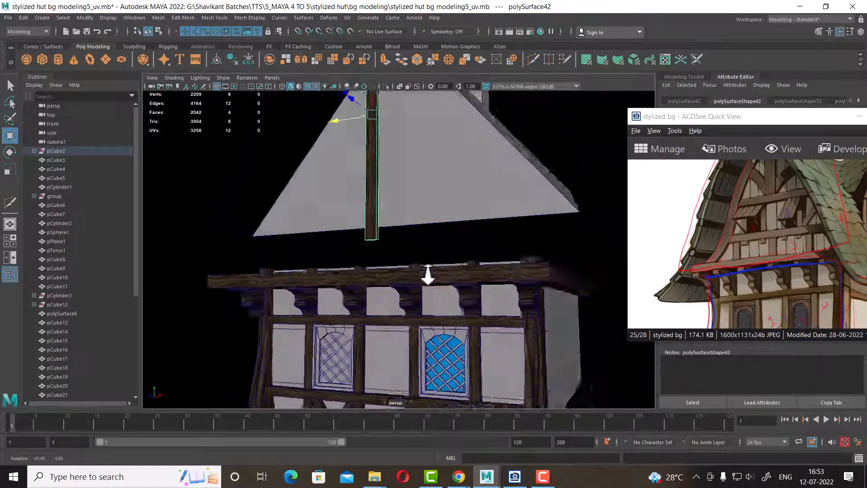
alt+right_drag(427, 274, 426, 271)
key(space)
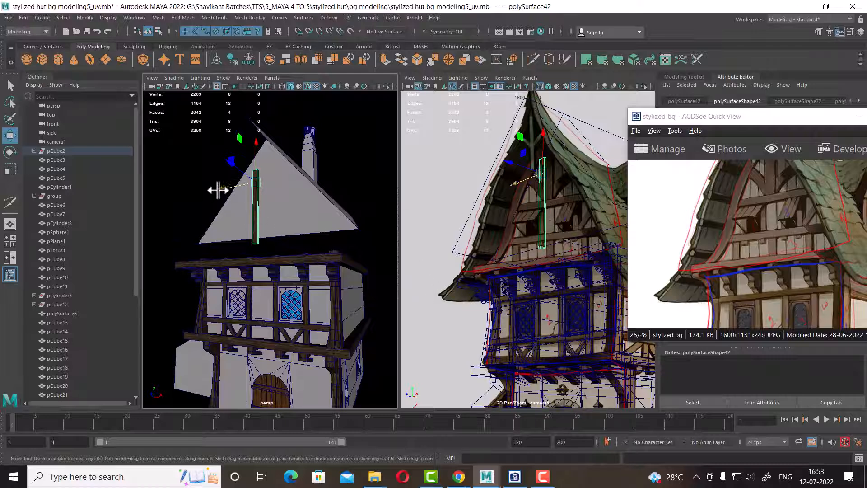
Push the wooden post back toward the gable face and lower its bottom vertices to lengthen it downward.
alt+drag(248, 202, 222, 163)
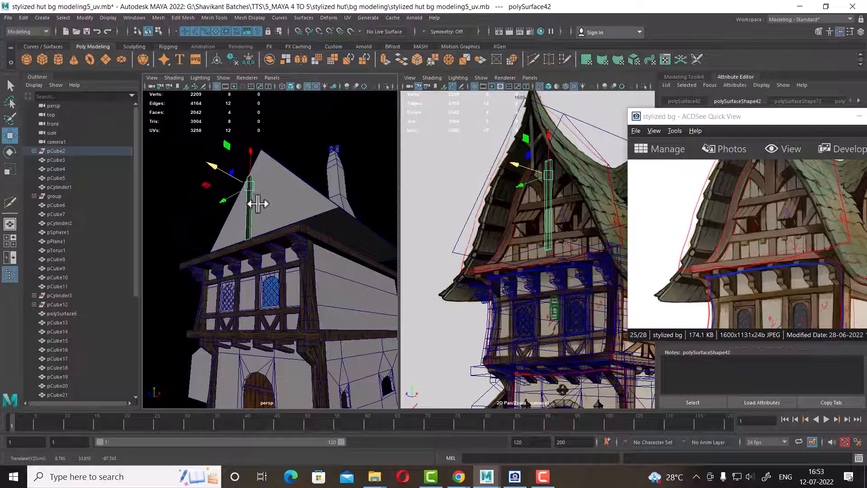
alt+drag(280, 230, 297, 240)
alt+right_drag(296, 240, 304, 306)
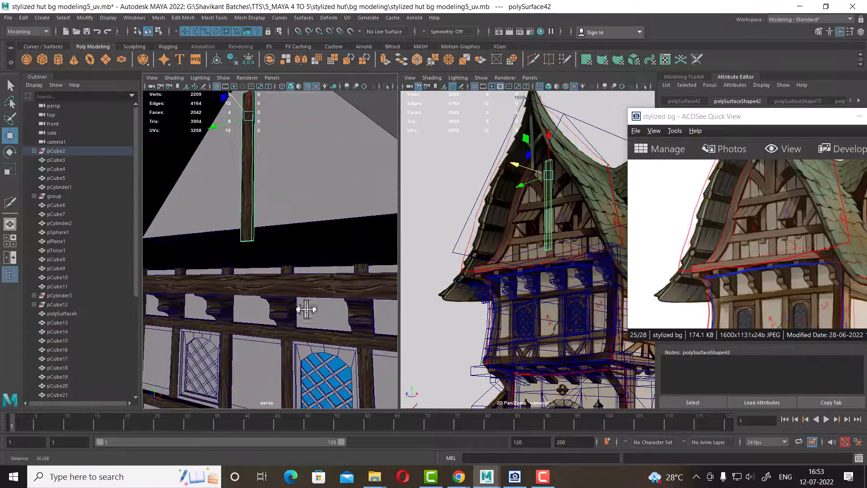
right_drag(249, 182, 205, 173)
scroll(267, 218, up, 2)
drag(267, 218, 227, 257)
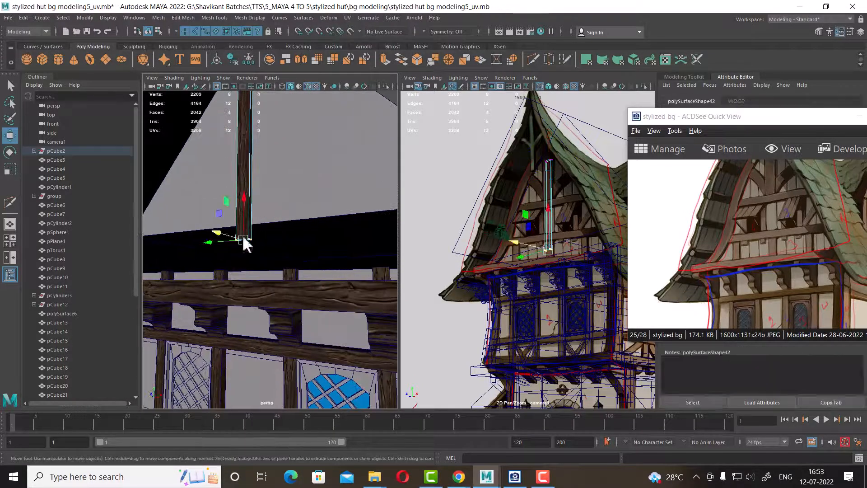
drag(246, 197, 244, 245)
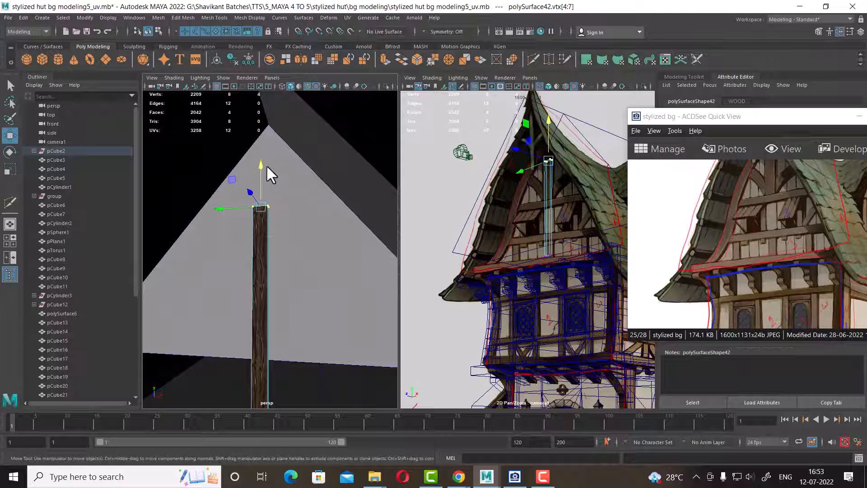
Raise the post's top vertices closer to the gable's peak, following the post in the reference painting.
drag(267, 167, 265, 149)
drag(769, 246, 768, 274)
drag(261, 149, 261, 126)
right_drag(263, 236, 317, 194)
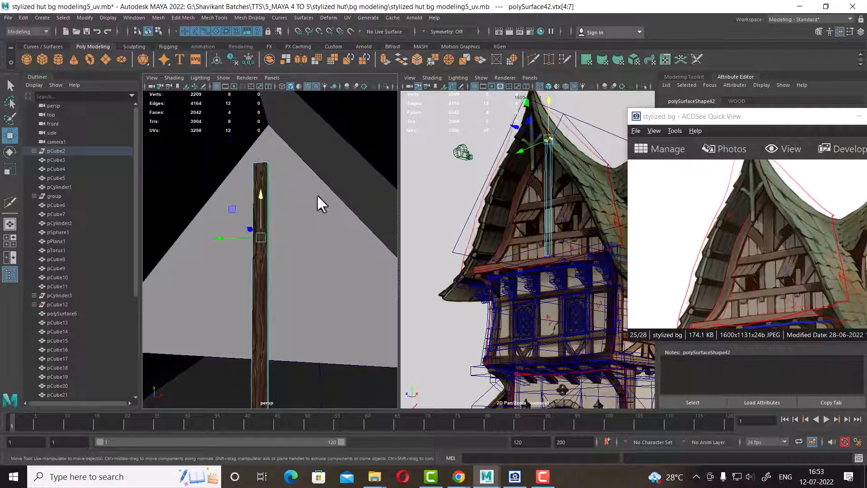
alt+middle_drag(282, 314, 283, 263)
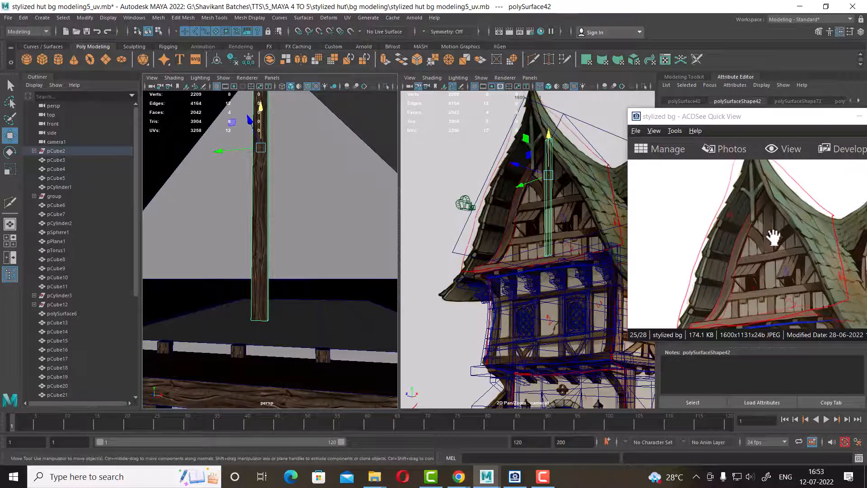
alt+middle_drag(250, 220, 252, 240)
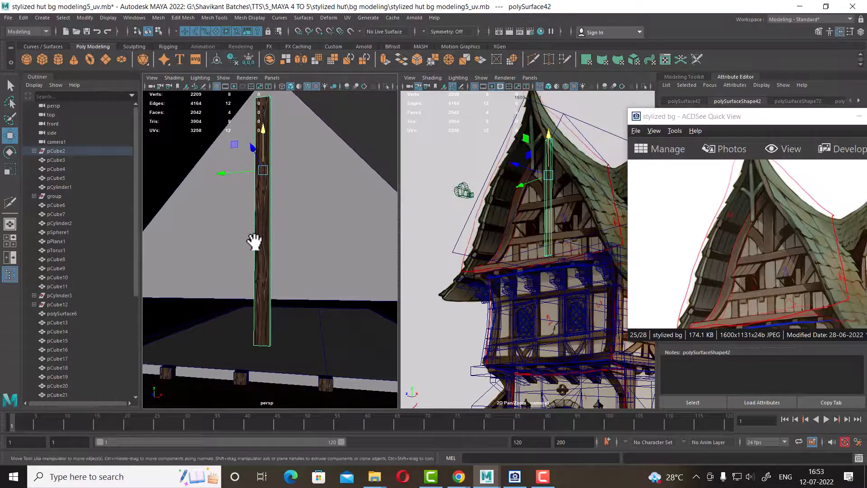
Duplicate the gable post and rotate the copy into a nearly horizontal crossbeam.
key(ctrl+d)
key(e)
drag(305, 180, 217, 255)
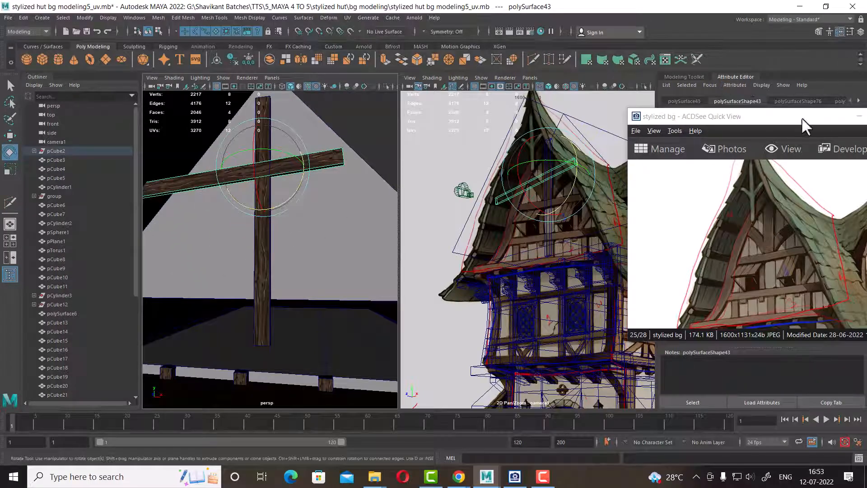
Try a Rotate Z of 90 on the copied beam, and set it to 0 to level the crossbeam.
drag(801, 118, 751, 299)
click(861, 32)
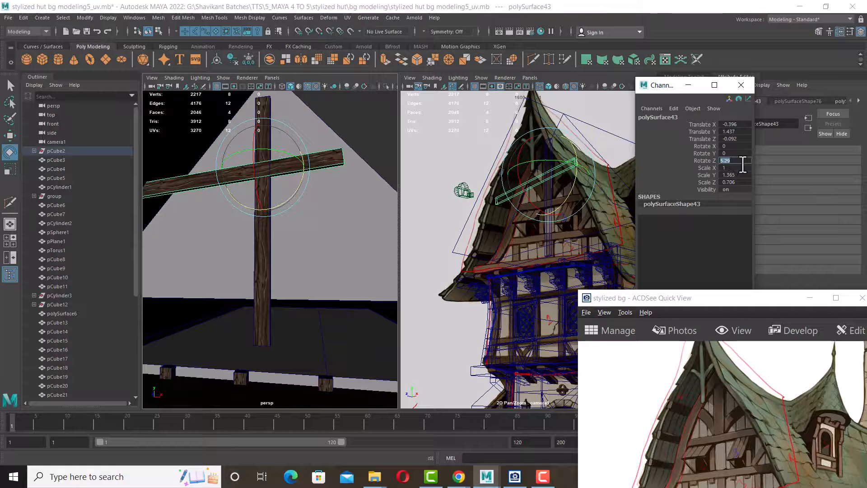
key(Return)
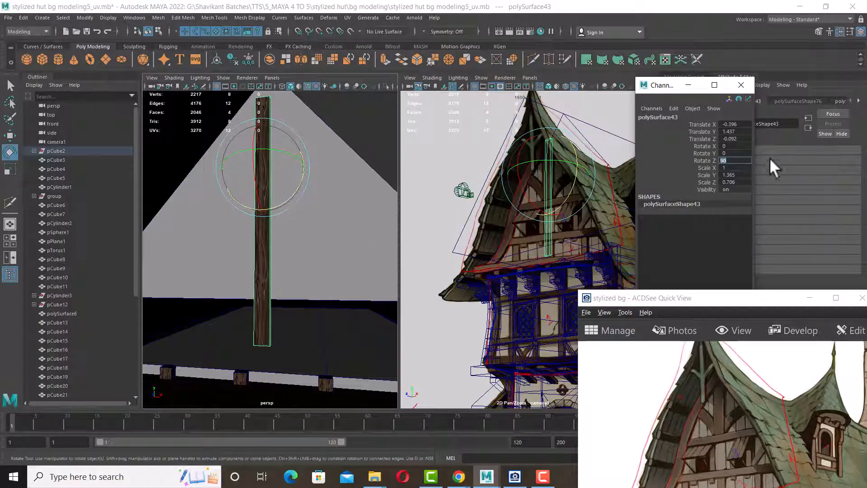
text(0)
key(Return)
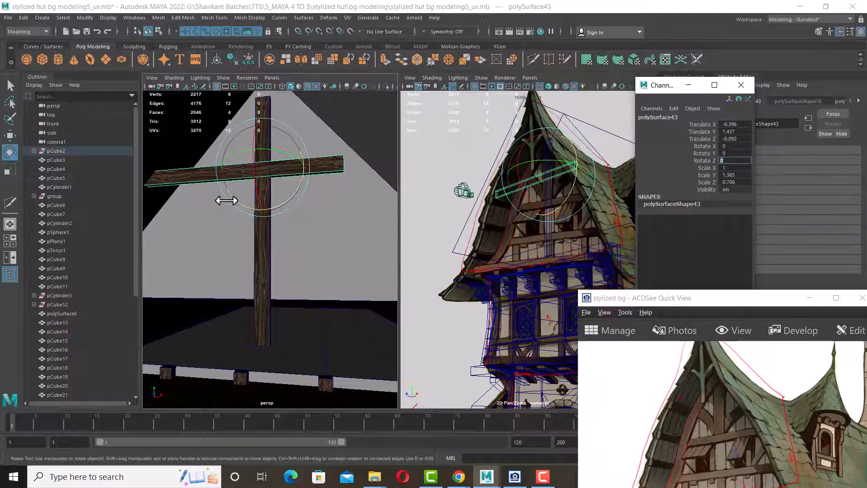
Move the crossbeam sideways to Translate X -0.223 and lower it on the gable post to Translate Y 1.207.
alt+right_drag(260, 168, 274, 173)
key(w)
drag(300, 151, 352, 148)
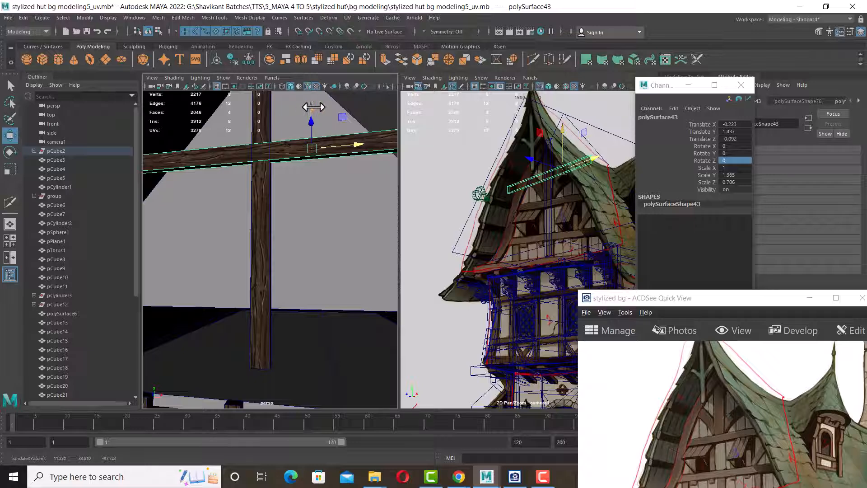
drag(313, 107, 242, 208)
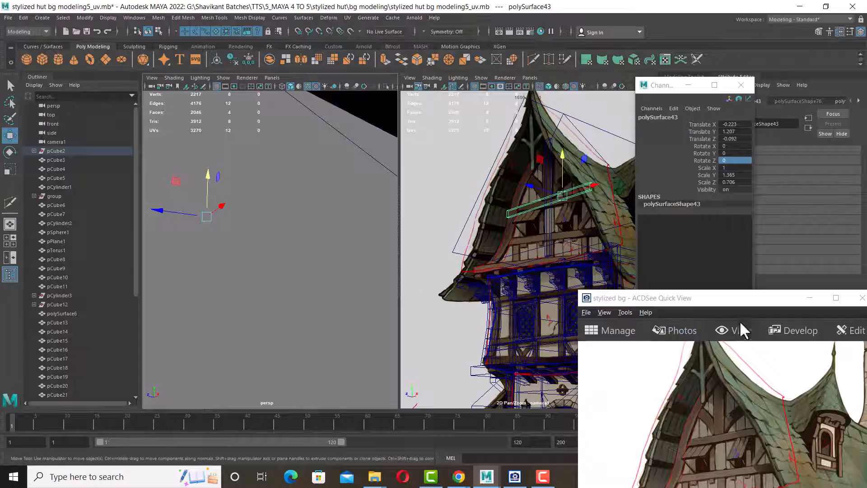
Bring more of the painted gable into sight, duplicate the crossbeam, and lower the copy to Translate Y 0.918.
drag(738, 294, 744, 152)
alt+drag(255, 246, 289, 256)
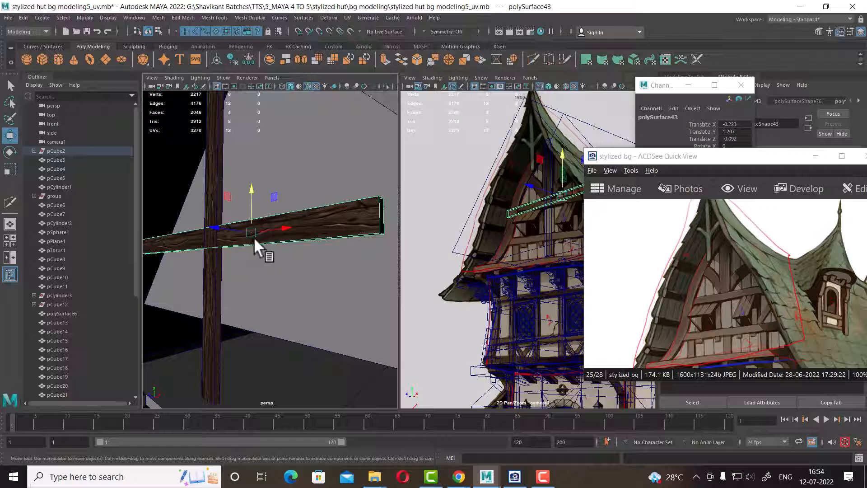
alt+drag(249, 237, 269, 286)
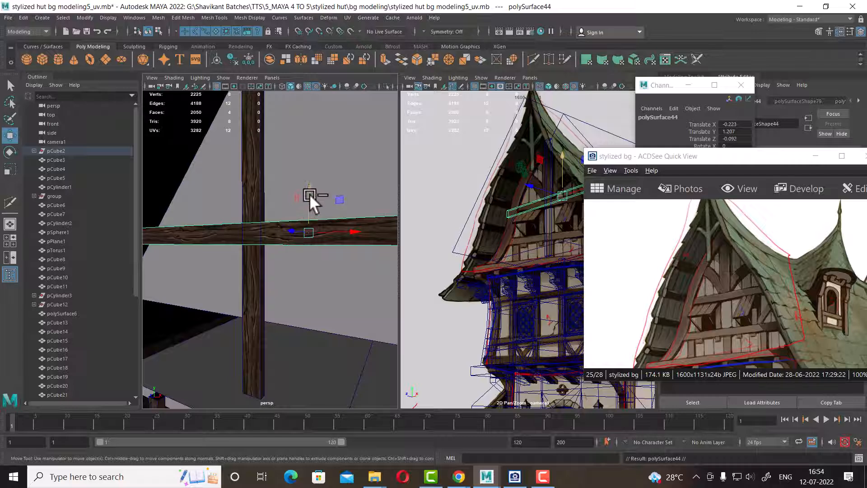
drag(309, 193, 313, 300)
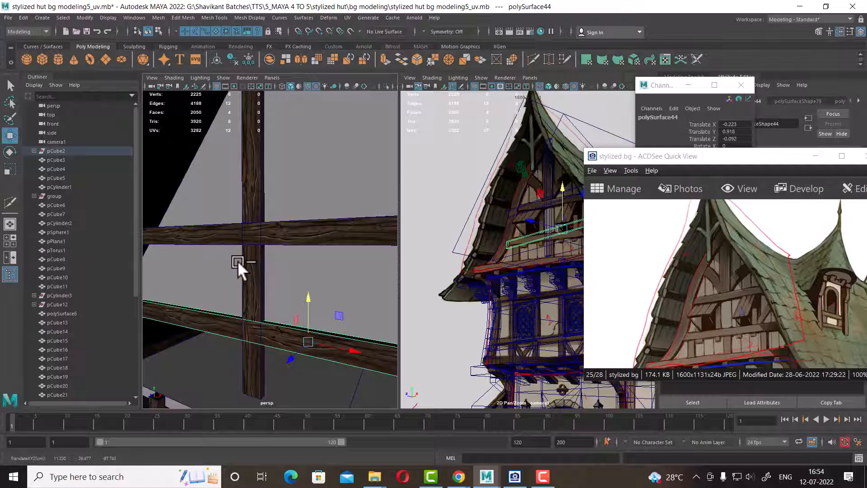
Try to cut the centre post at the upper crossbeam with Multi-Cut from the front view.
click(253, 260)
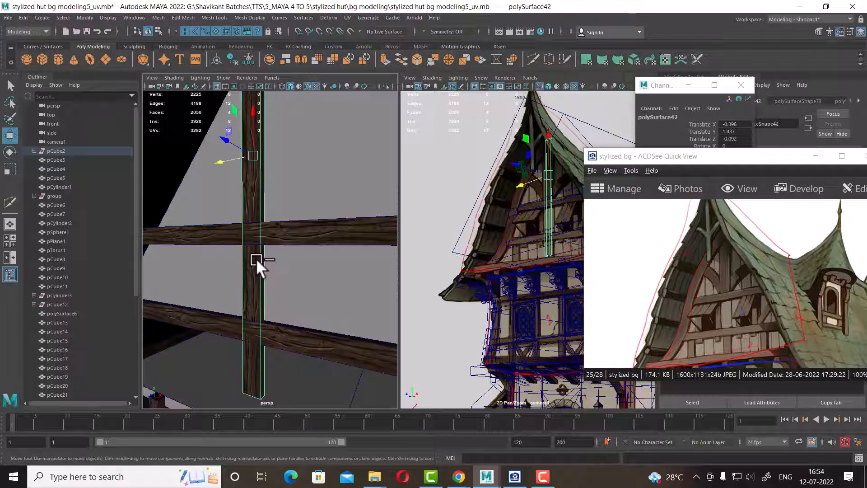
shift+right_click(259, 243)
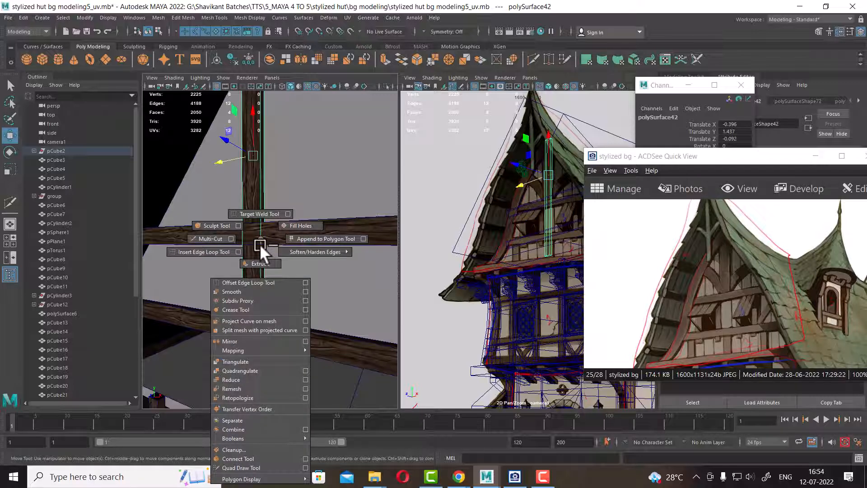
shift+right_drag(259, 243, 211, 238)
alt+drag(267, 240, 313, 274)
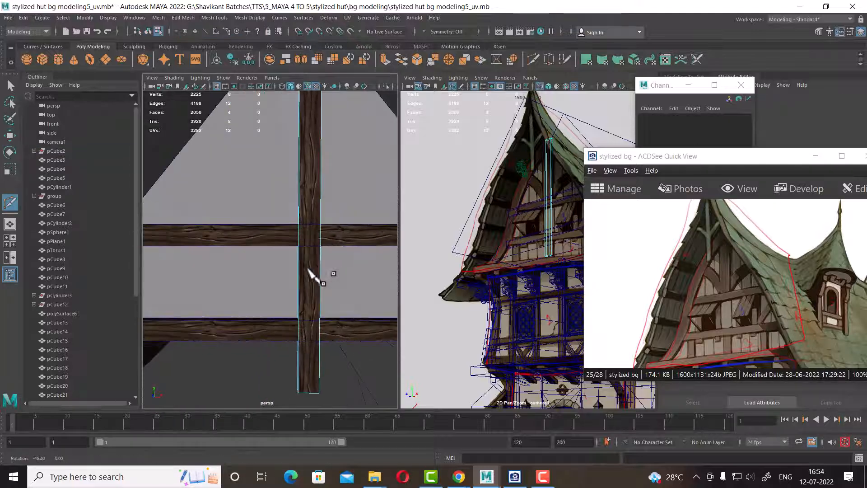
key(space)
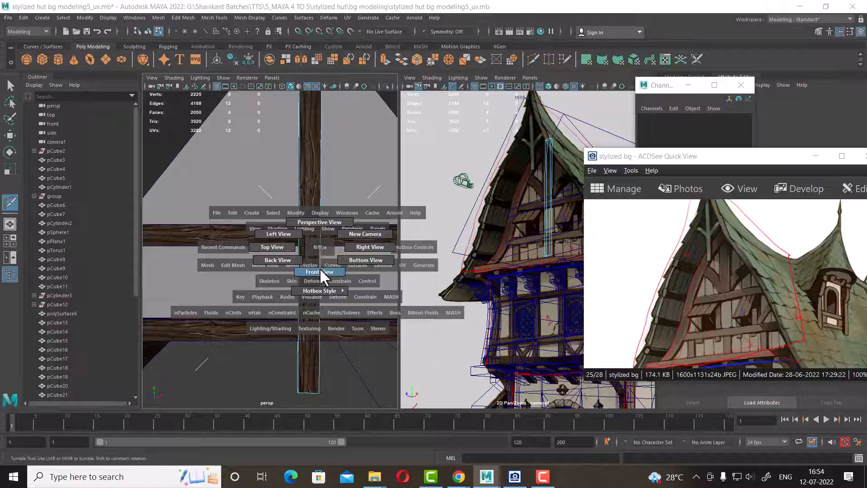
click(321, 270)
key(a)
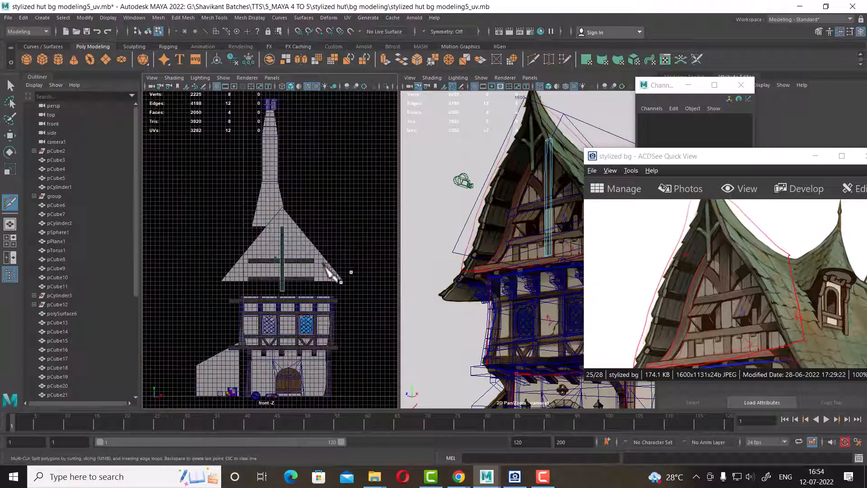
scroll(321, 284, up, 10)
alt+middle_drag(316, 295, 311, 256)
click(322, 251)
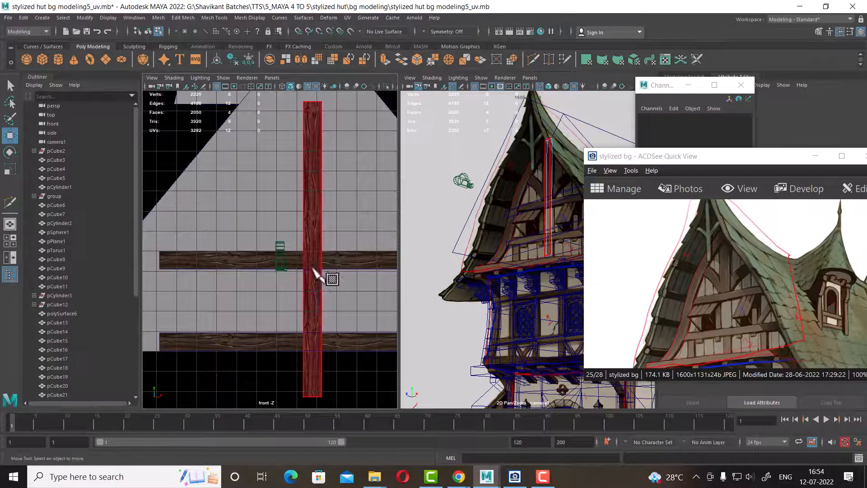
key(w)
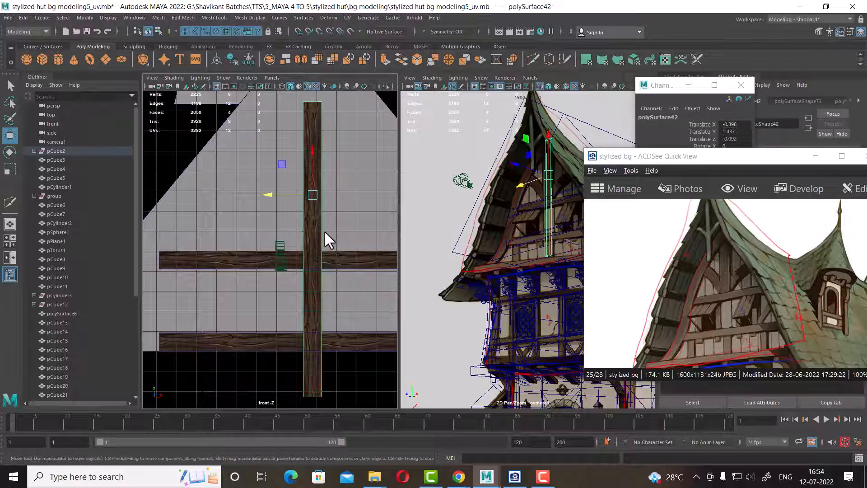
Reset the Multi-Cut tool settings and try again to cut across the centre post near the upper crossbeam.
shift+right_click(316, 229)
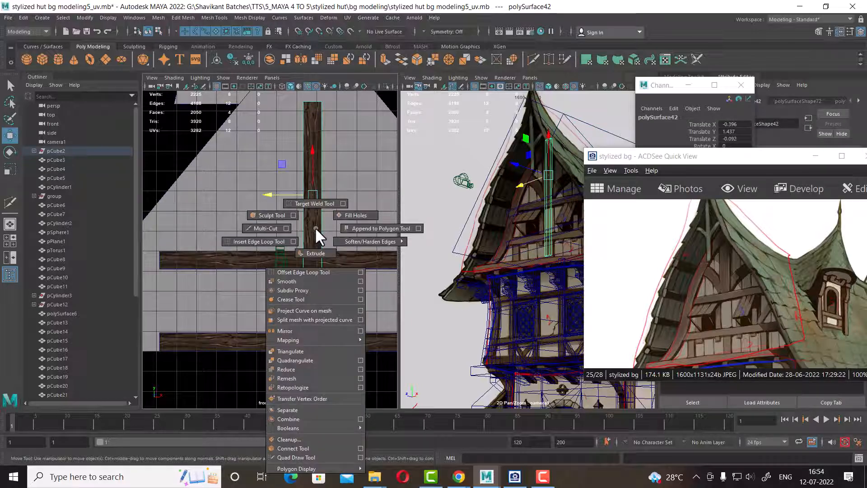
click(286, 228)
click(573, 72)
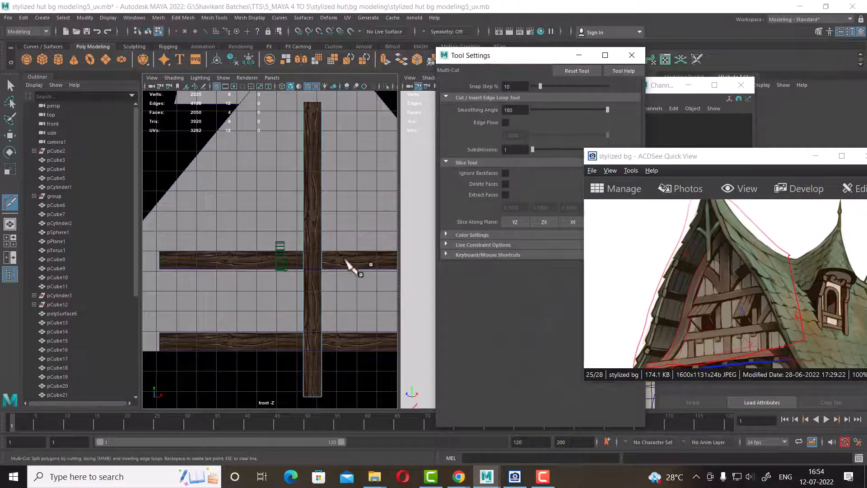
scroll(335, 262, up, 2)
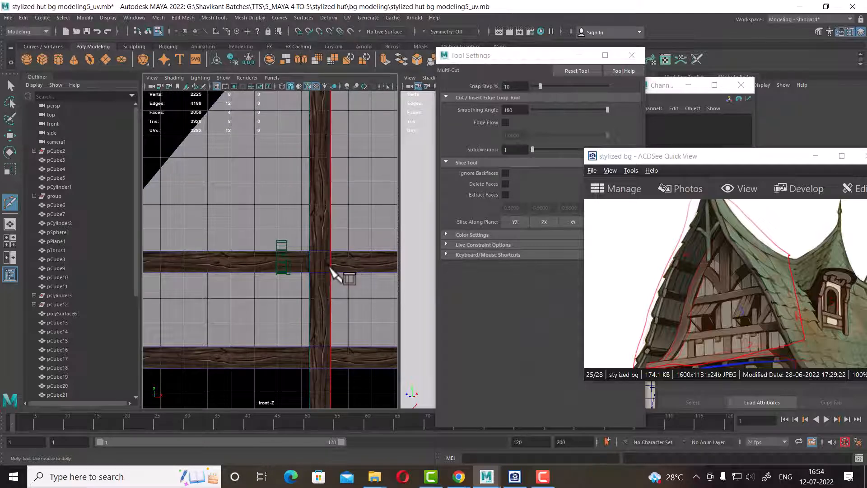
click(318, 271)
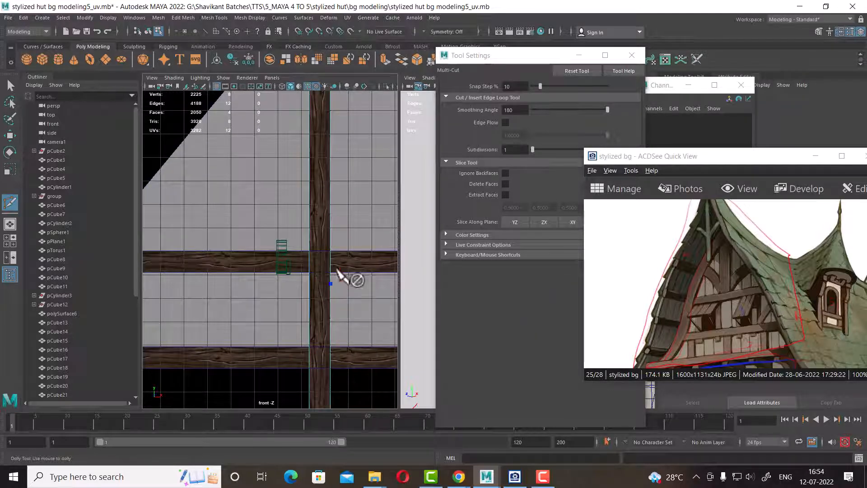
key(space)
drag(329, 287, 286, 290)
scroll(295, 250, up, 3)
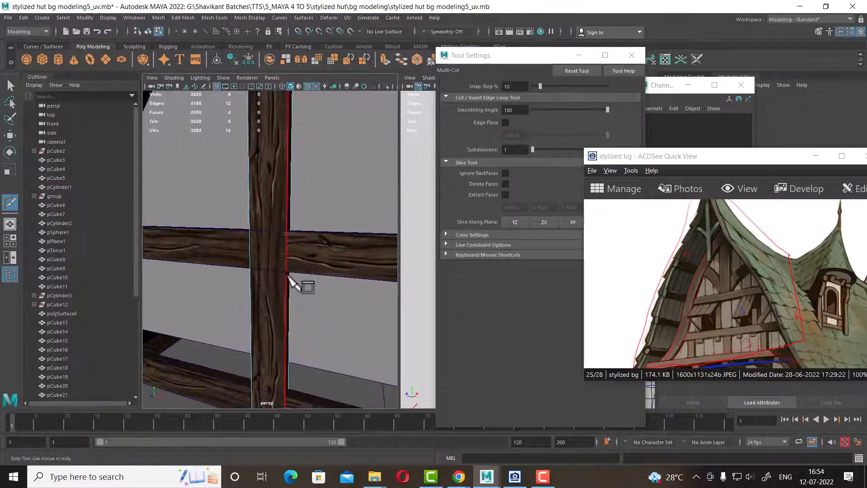
Insert edge loops across the centre post where it passes behind the upper and lower crossbeams.
key(w)
right_drag(260, 218, 233, 230)
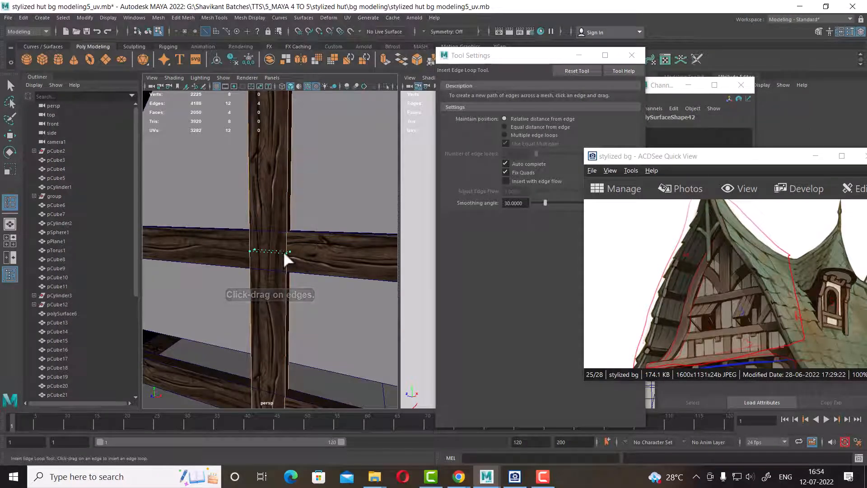
drag(283, 251, 299, 241)
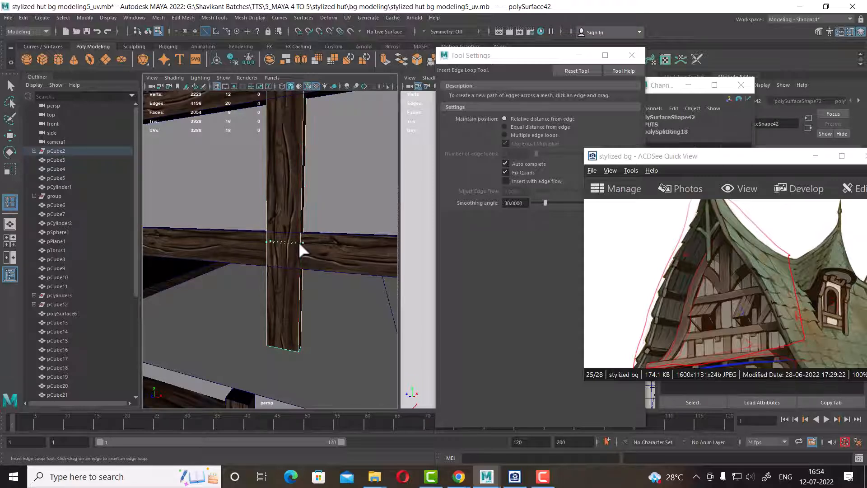
key(w)
Delete the centre post's faces between the two crossbeams and return to object mode.
right_drag(271, 192, 270, 214)
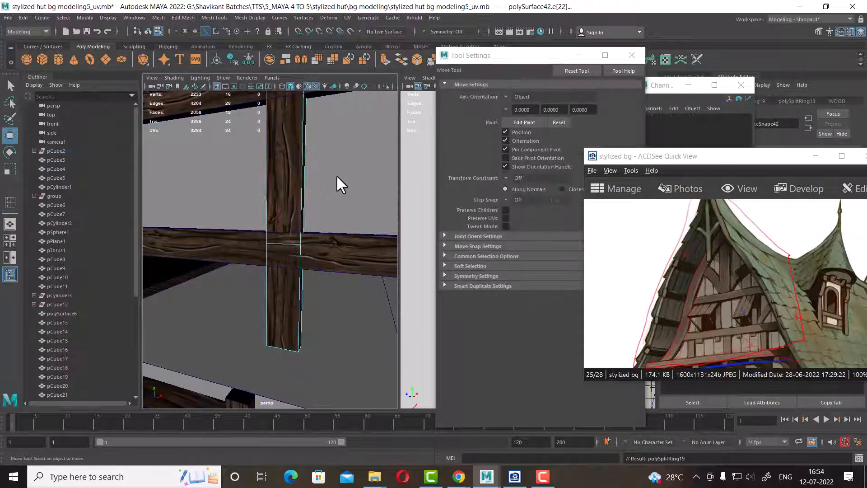
drag(336, 175, 248, 182)
key(Delete)
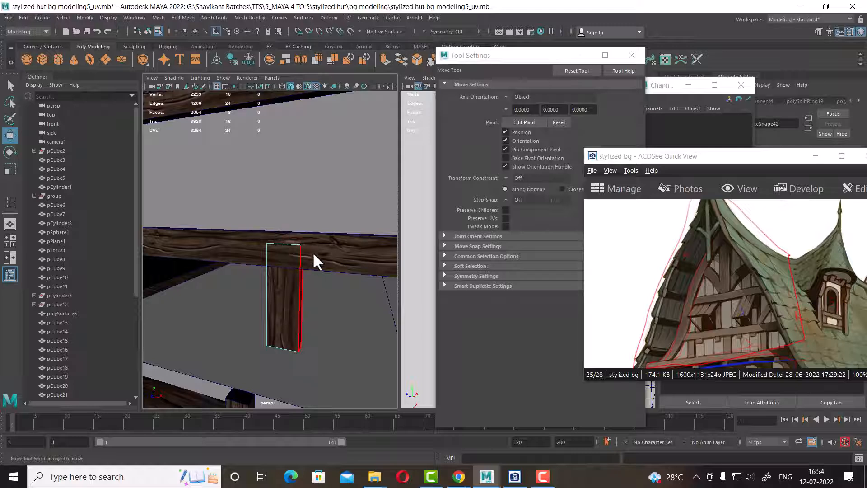
scroll(315, 253, down, 5)
alt+drag(317, 254, 275, 237)
right_drag(267, 143, 298, 132)
Select both crossbeams and nudge them slightly in depth relative to the post, to Translate Z -0.09.
alt+drag(289, 145, 258, 200)
scroll(214, 131, up, 3)
scroll(215, 131, down, 3)
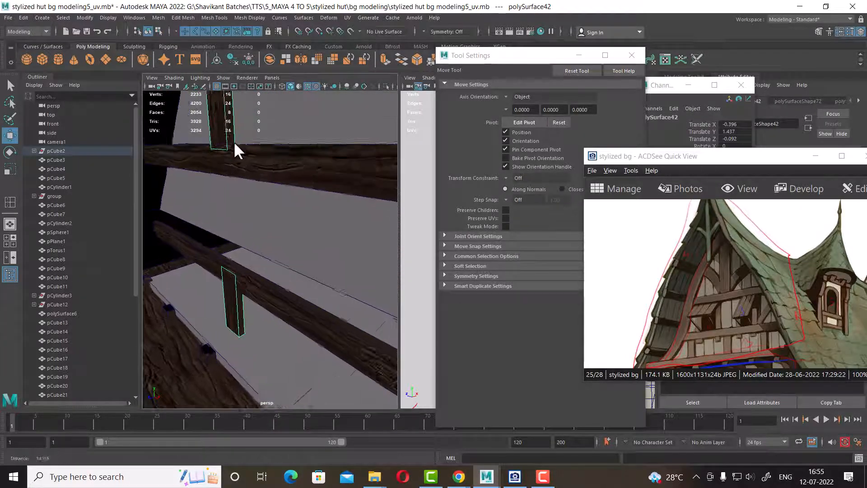
scroll(237, 149, up, 1)
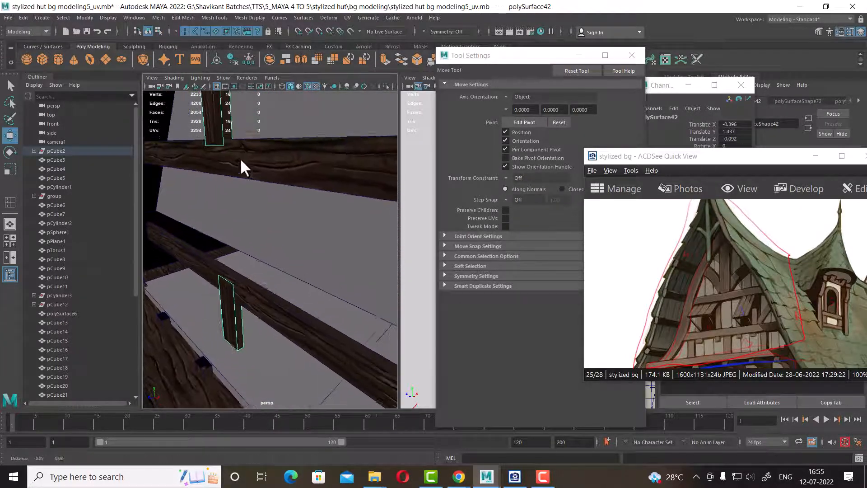
click(279, 174)
mouse_move(270, 312)
shift+middle_down()
mouse_move(265, 268)
mouse_move(243, 340)
shift+middle_up()
mouse_move(243, 340)
alt+mouse_down()
mouse_move(254, 287)
mouse_move(295, 278)
alt+mouse_up()
alt+right_drag(294, 278, 290, 235)
alt+drag(291, 235, 318, 230)
alt+right_drag(318, 230, 287, 215)
mouse_move(286, 215)
alt+mouse_down()
mouse_move(274, 226)
mouse_move(293, 229)
alt+mouse_up()
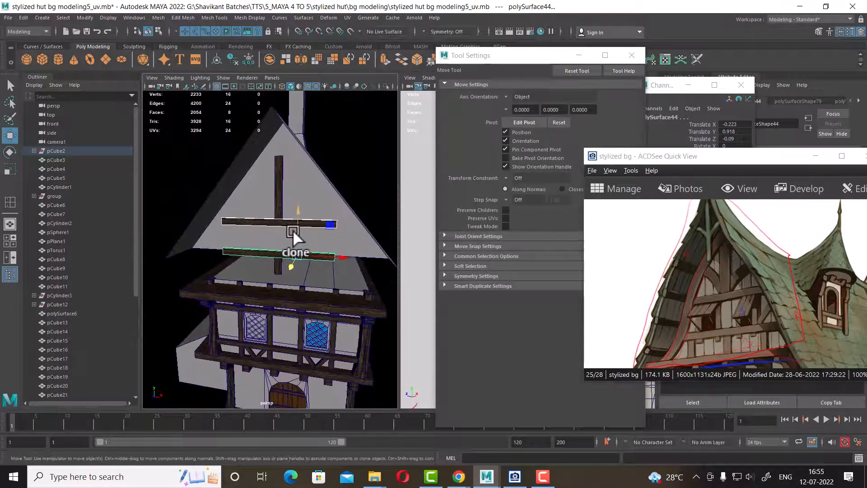
Close the tool settings and reposition the reference painting to show the gable's lower timbers.
key(space)
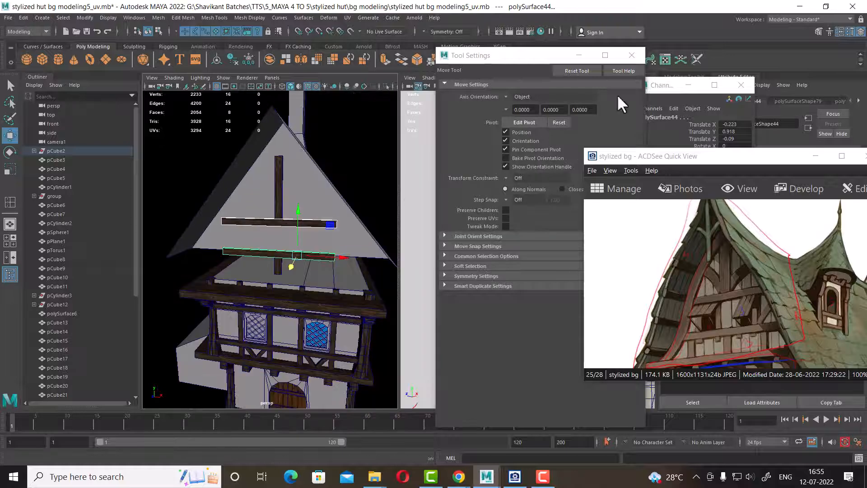
click(631, 55)
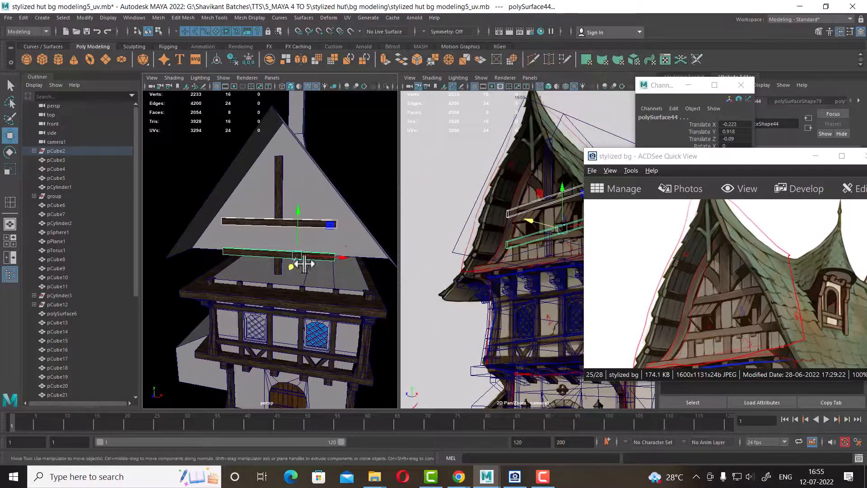
click(777, 158)
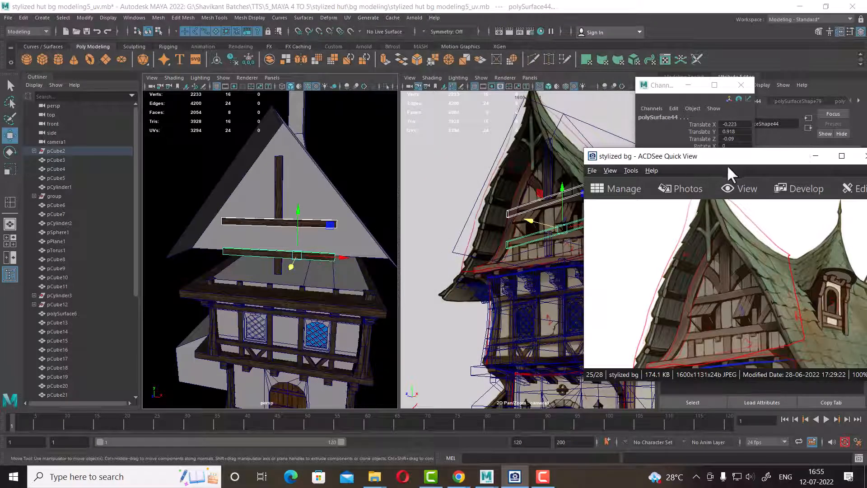
drag(743, 157, 773, 119)
drag(824, 278, 799, 271)
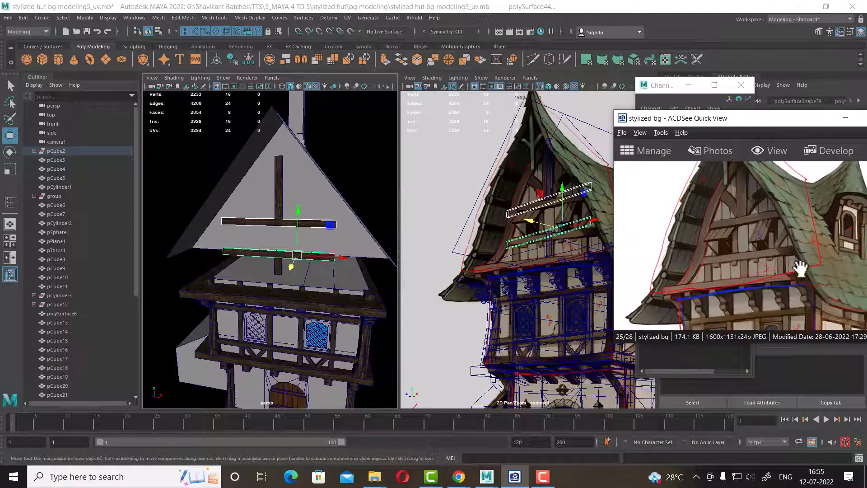
Separate the split centre post into two pieces, and centre the pivot and freeze the transforms of the upper piece.
click(279, 272)
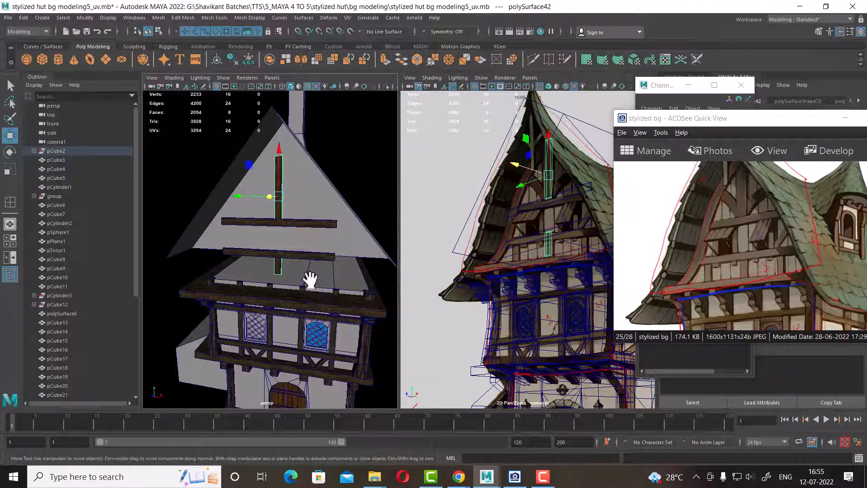
shift+right_drag(290, 213, 290, 388)
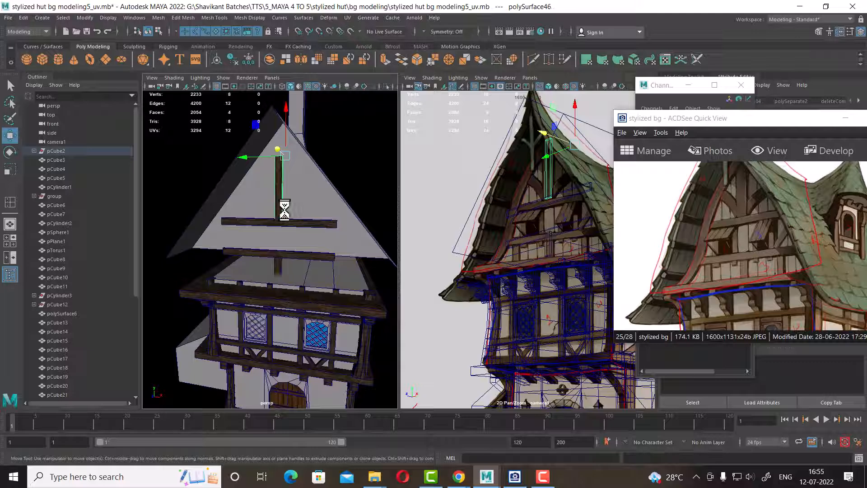
click(216, 54)
click(234, 54)
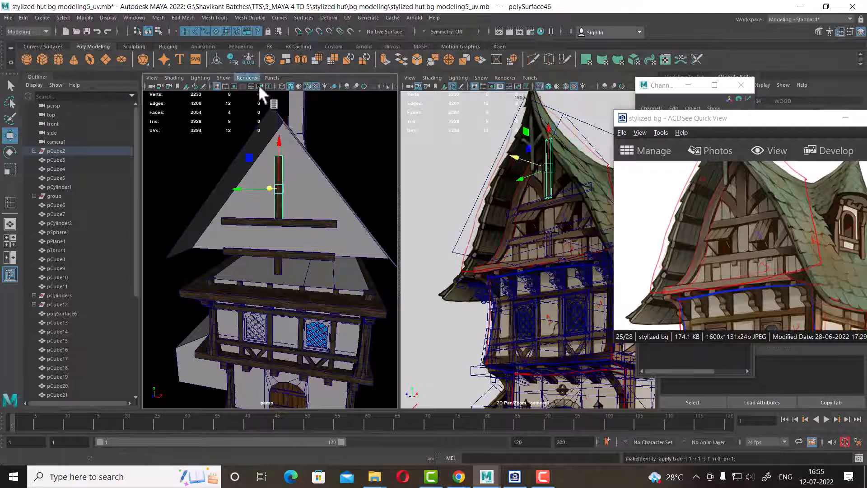
Scale the upper post piece slightly wider.
scroll(289, 249, up, 2)
key(r)
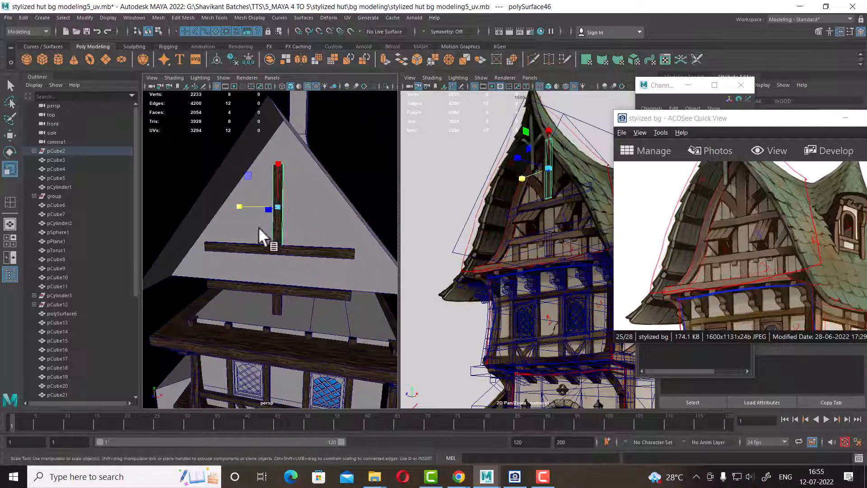
drag(238, 207, 232, 207)
key(w)
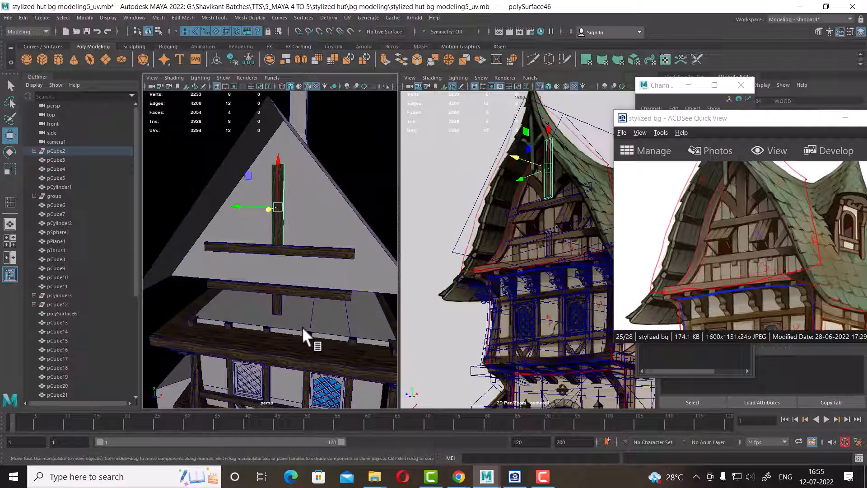
Centre the pivot and freeze the transforms of the short post piece below the lower crossbeam.
click(276, 302)
alt+middle_drag(275, 302, 316, 276)
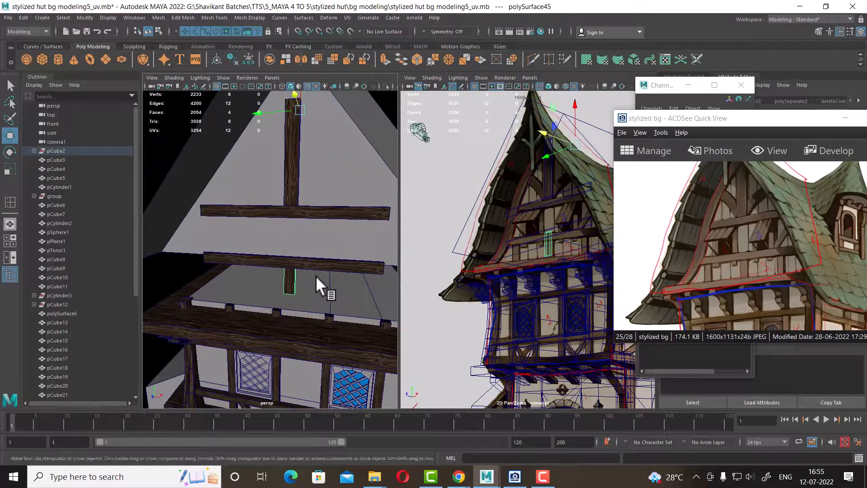
click(217, 59)
click(232, 59)
alt+right_drag(301, 246, 303, 291)
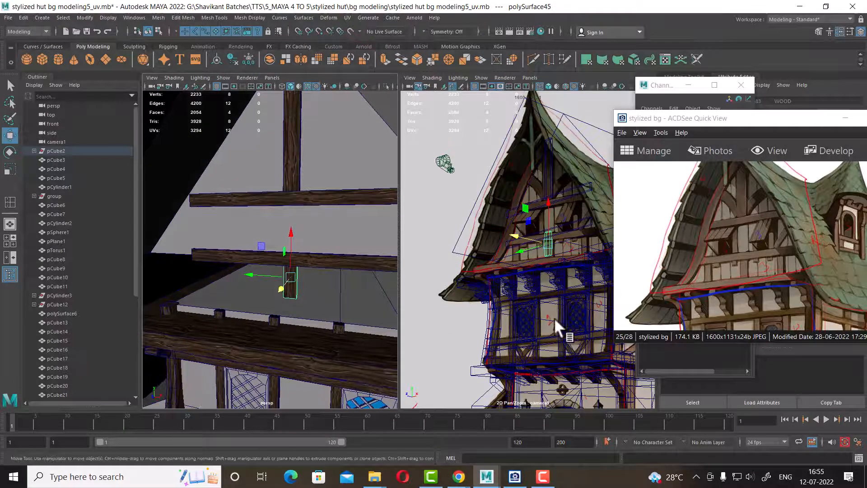
Lengthen the short centre post below the lower crossbeam by moving its bottom vertices down toward the floor beam.
right_drag(271, 253, 225, 220)
drag(276, 290, 332, 299)
drag(293, 253, 295, 272)
right_drag(294, 284, 378, 171)
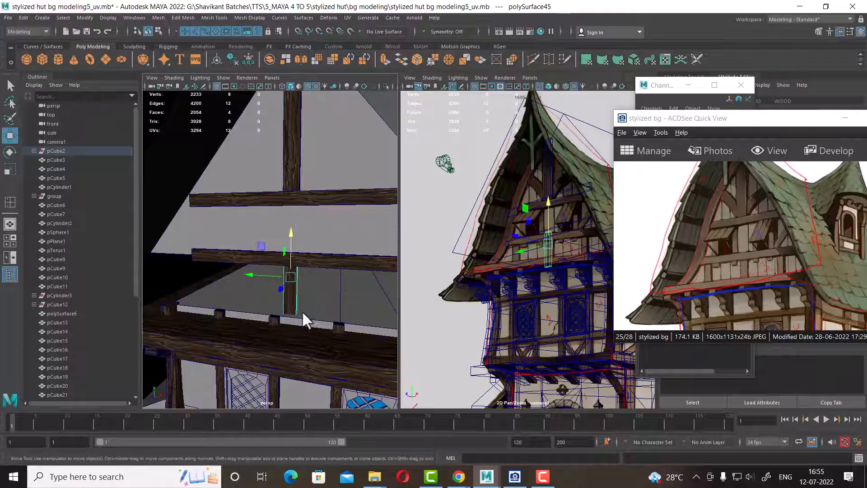
Duplicate the short centre post twice and place one copy under each end of the lower crossbeam.
key(ctrl+d)
drag(251, 275, 181, 275)
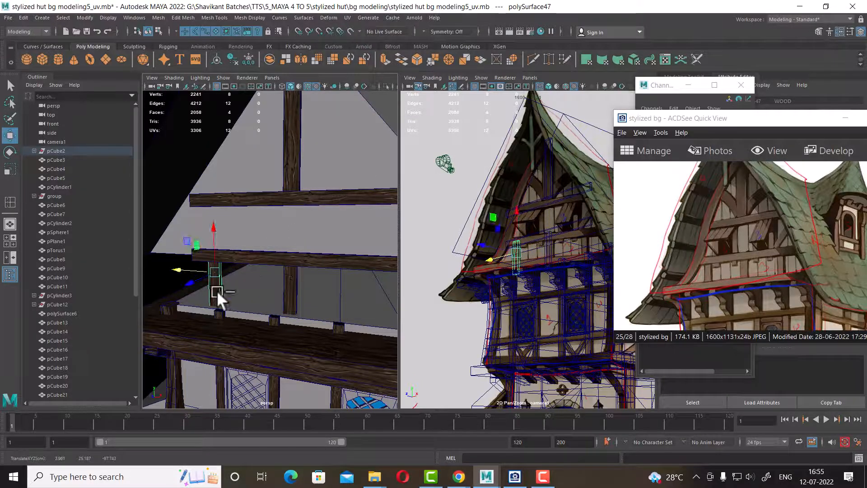
click(294, 289)
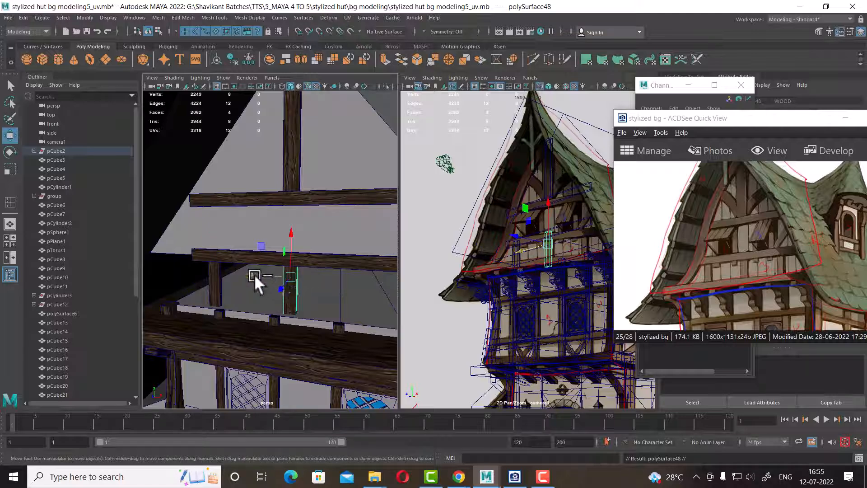
drag(254, 275, 327, 295)
Lower the bottom vertices of the gable block until its base meets the top of the storey below.
scroll(271, 298, down, 5)
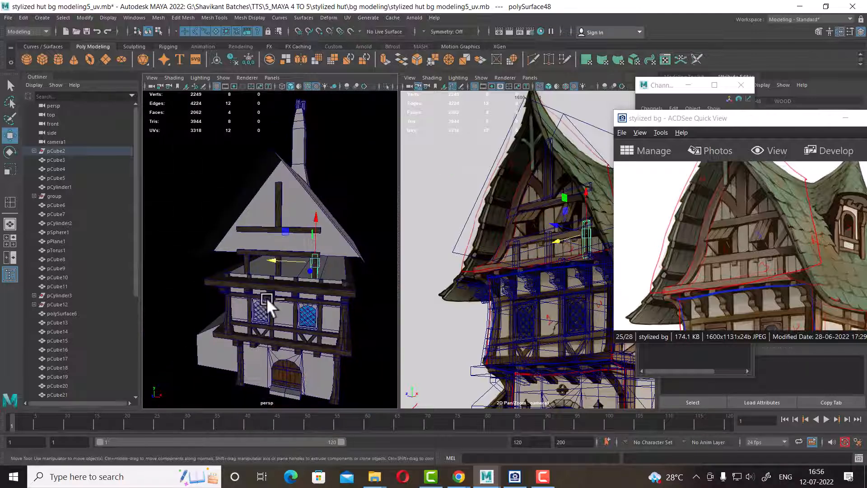
mouse_move(266, 297)
alt+mouse_down()
mouse_move(243, 292)
mouse_move(263, 296)
alt+mouse_up()
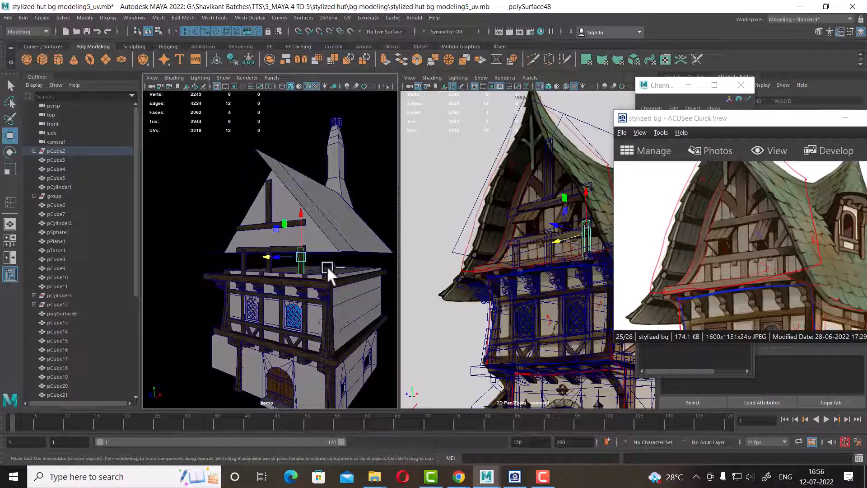
alt+drag(327, 267, 265, 252)
click(341, 243)
right_drag(338, 165, 301, 173)
drag(310, 190, 256, 277)
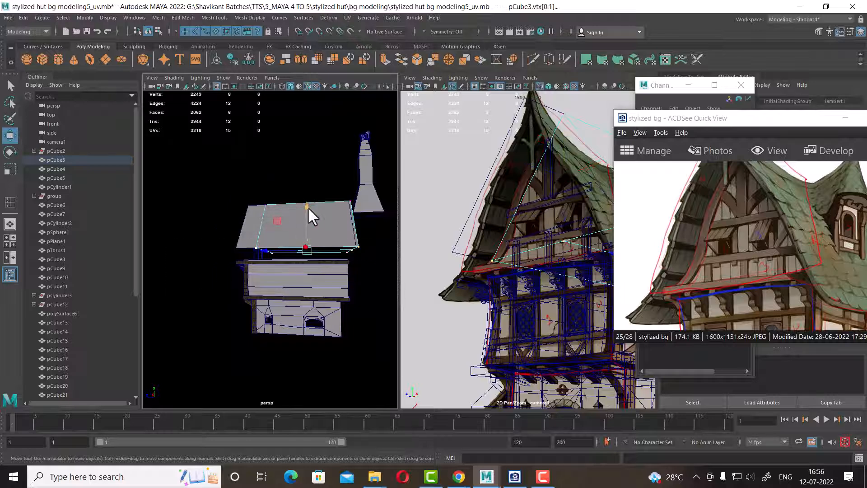
drag(307, 208, 228, 297)
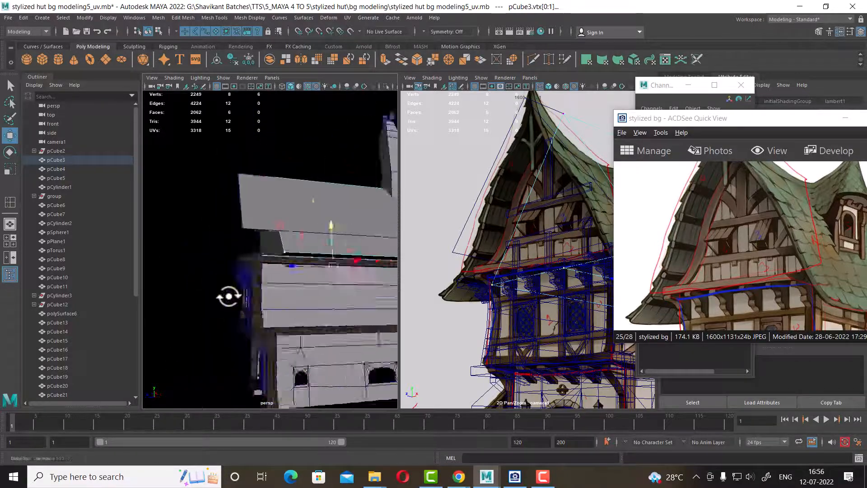
Move the gable block's front vertices forward so its face sits against the timber framing, and return to object mode.
scroll(224, 295, down, 6)
drag(308, 154, 234, 333)
scroll(289, 280, up, 8)
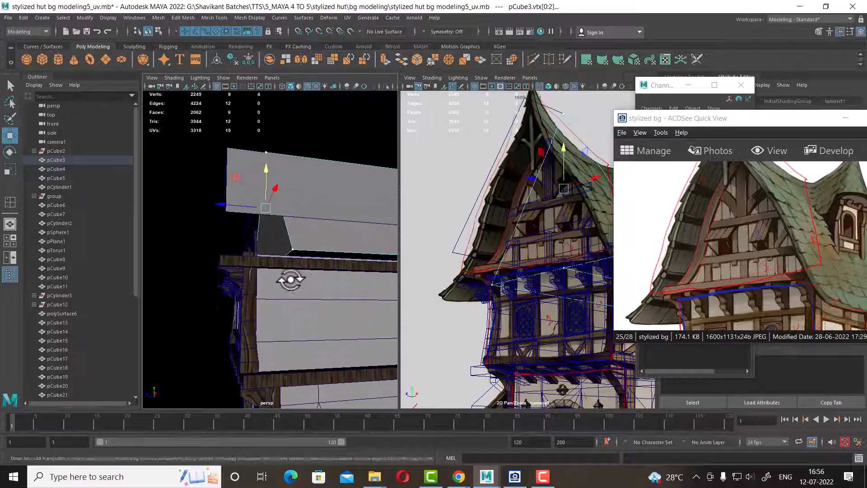
alt+drag(291, 280, 265, 237)
drag(227, 203, 345, 265)
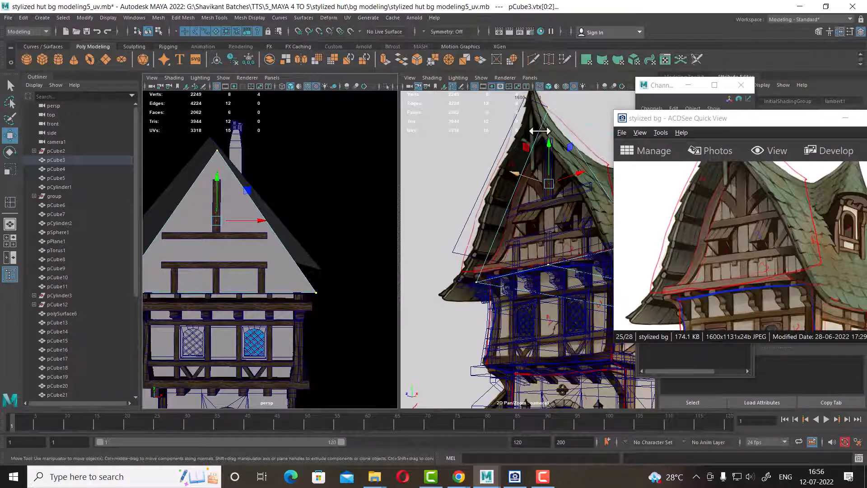
alt+drag(290, 243, 288, 255)
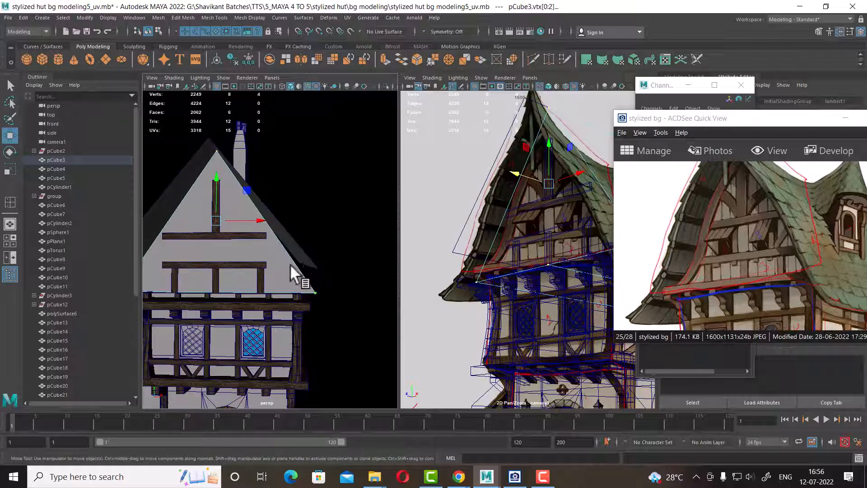
right_drag(291, 218, 383, 134)
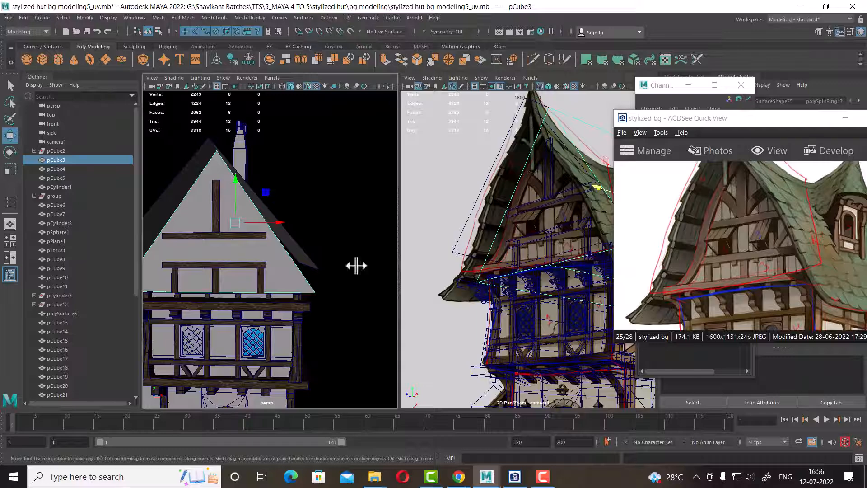
Show the gable in the front orthographic view with wireframe display.
alt+drag(248, 248, 320, 254)
key(space)
alt+right_drag(320, 251, 278, 179)
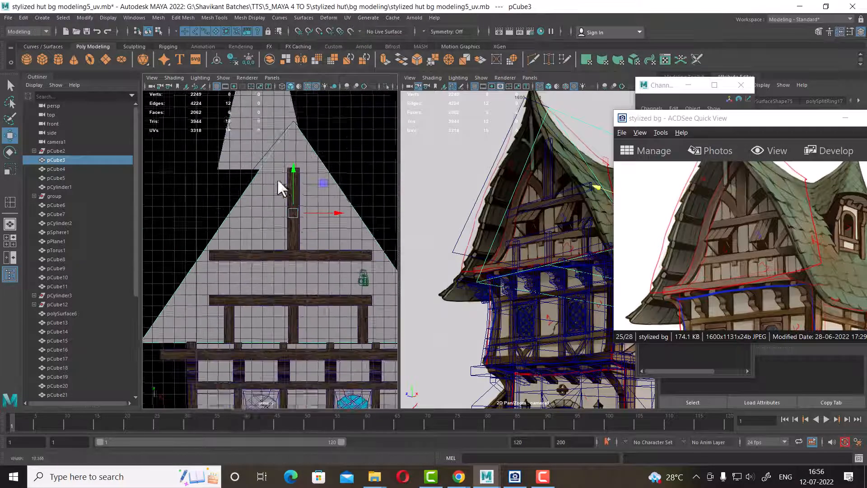
key(4)
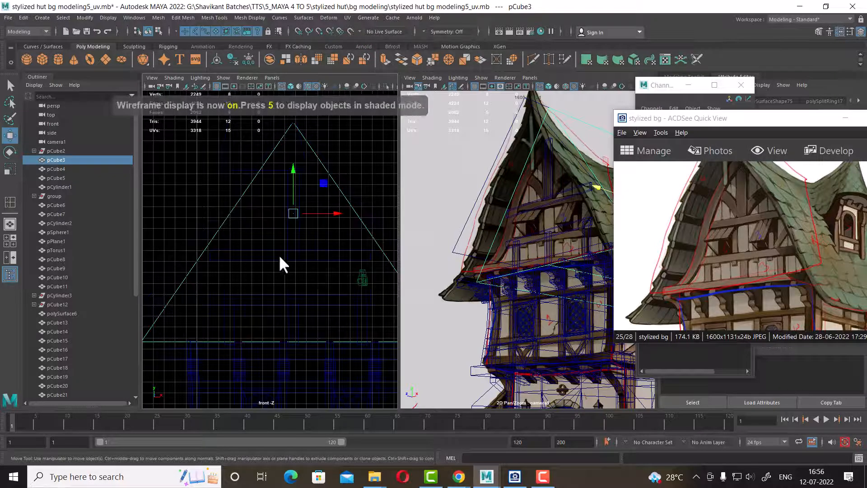
alt+middle_drag(279, 254, 297, 250)
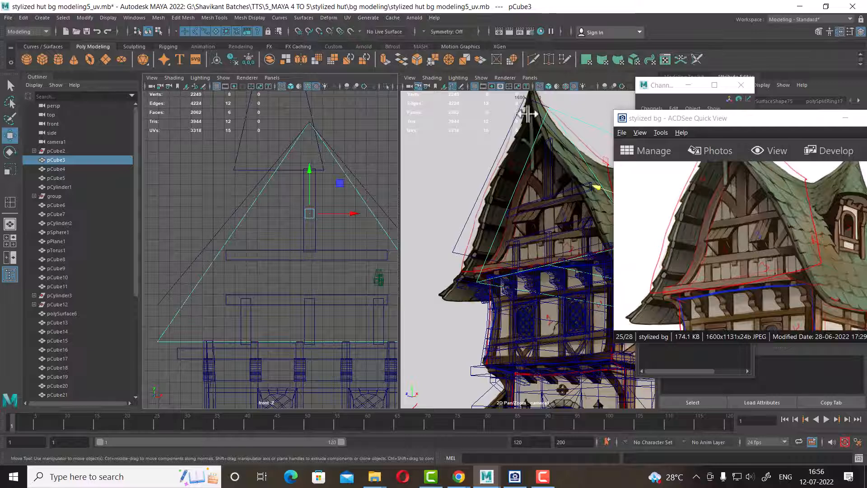
Draw a CV curve from the gable's peak down its sloping edge to the lower corner, following the curved roofline.
click(49, 17)
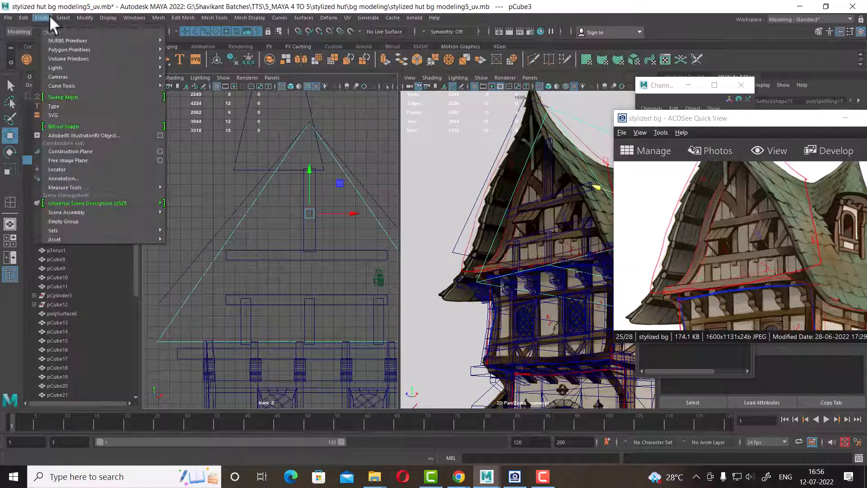
mouse_move(113, 44)
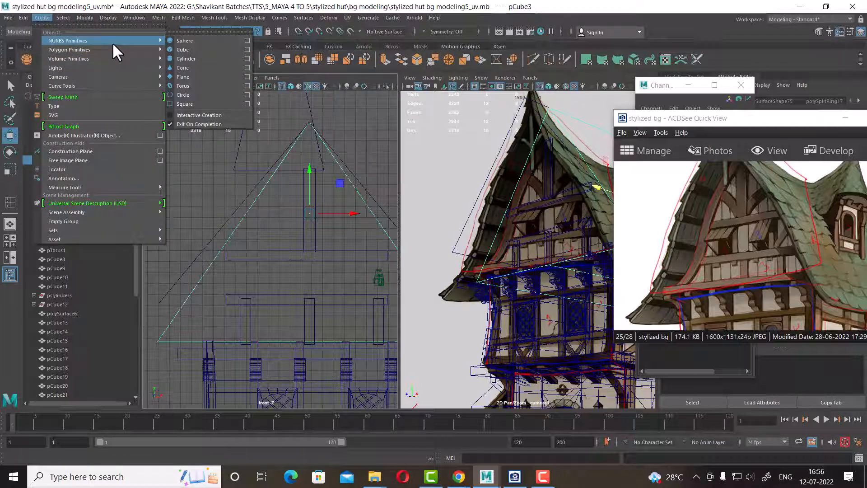
mouse_move(110, 85)
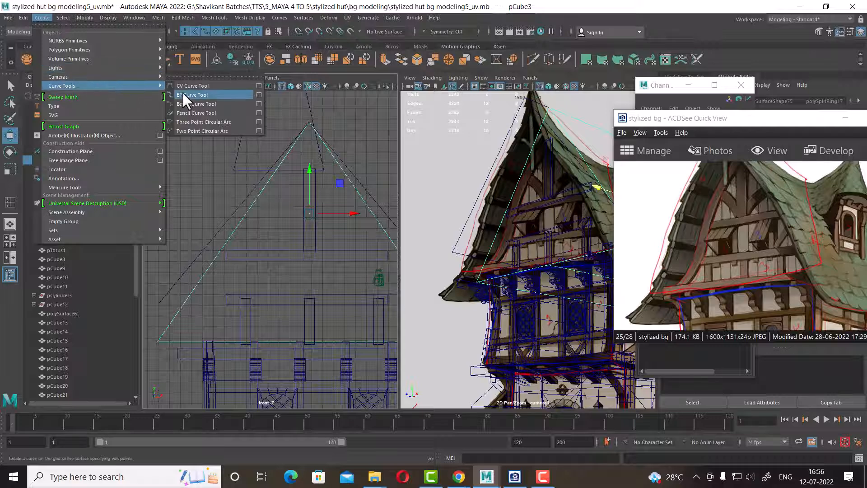
click(193, 86)
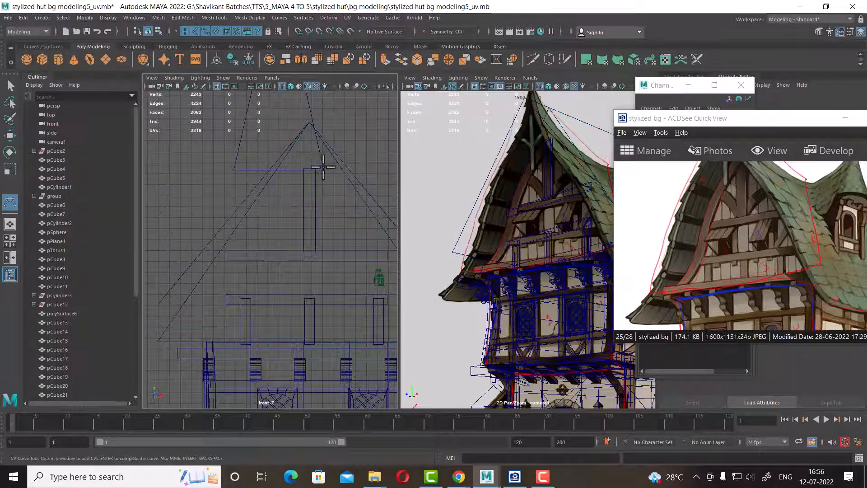
click(307, 122)
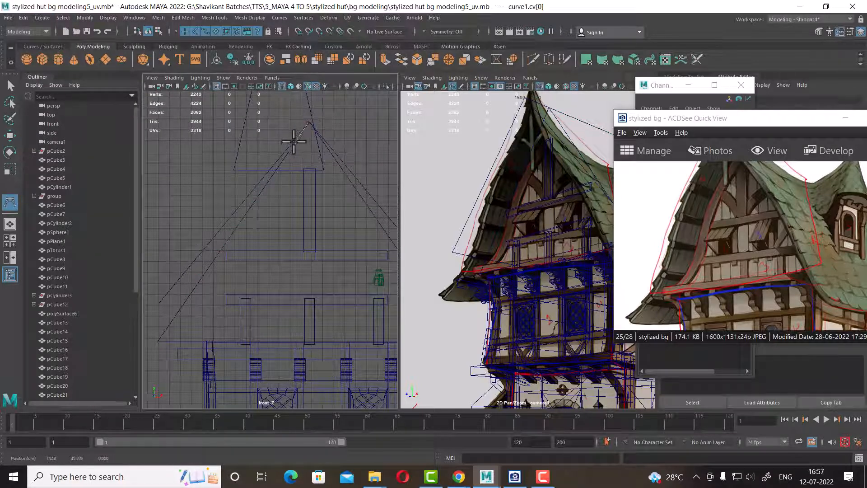
click(291, 143)
click(255, 189)
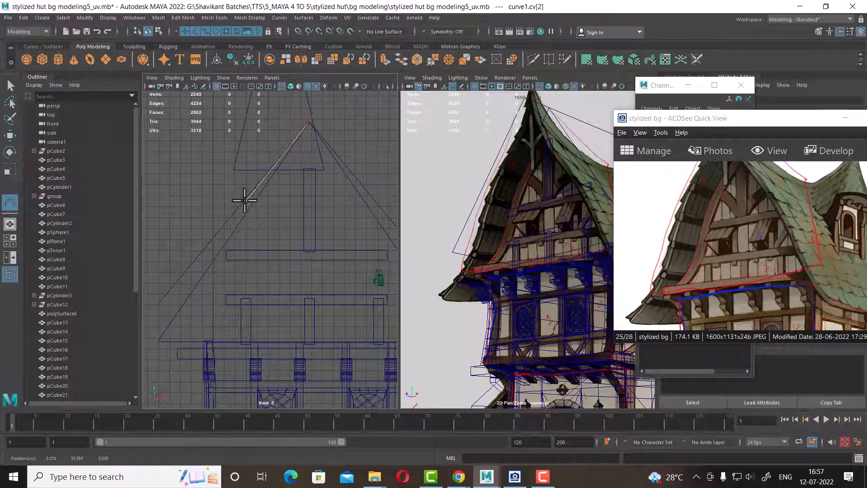
click(238, 219)
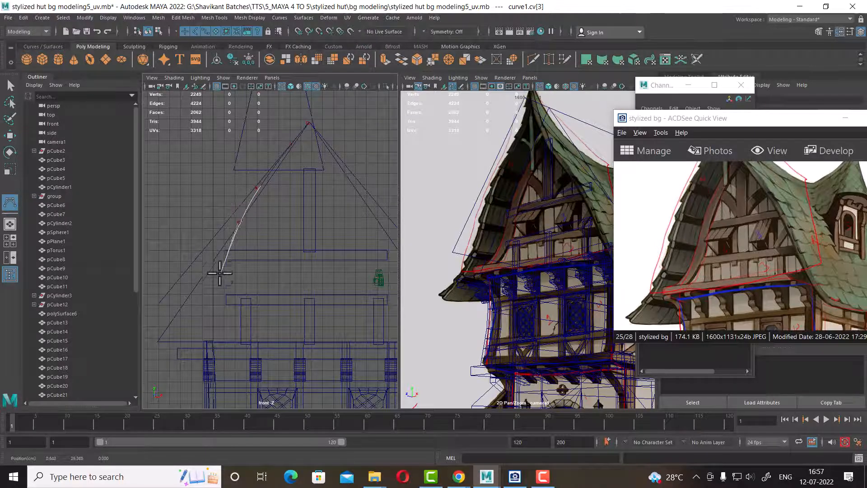
click(204, 291)
click(175, 326)
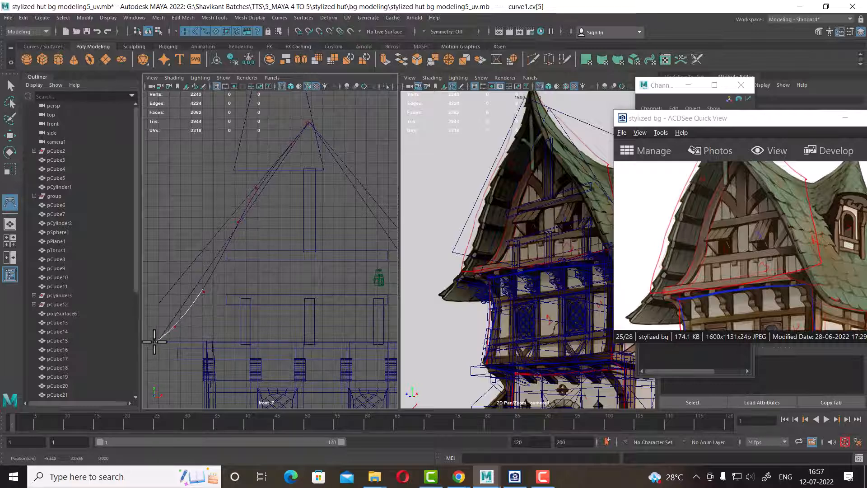
key(w)
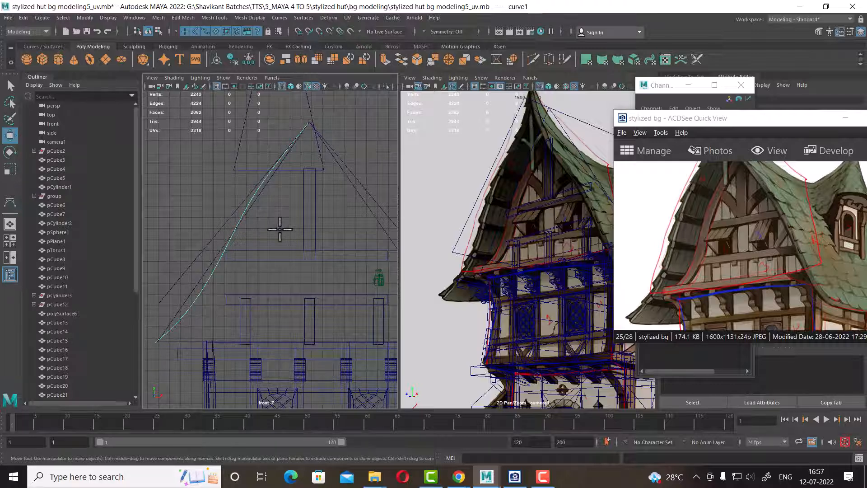
Move the new roofline curve along its depth axis from the grid origin to the front of the hut.
scroll(279, 229, down, 3)
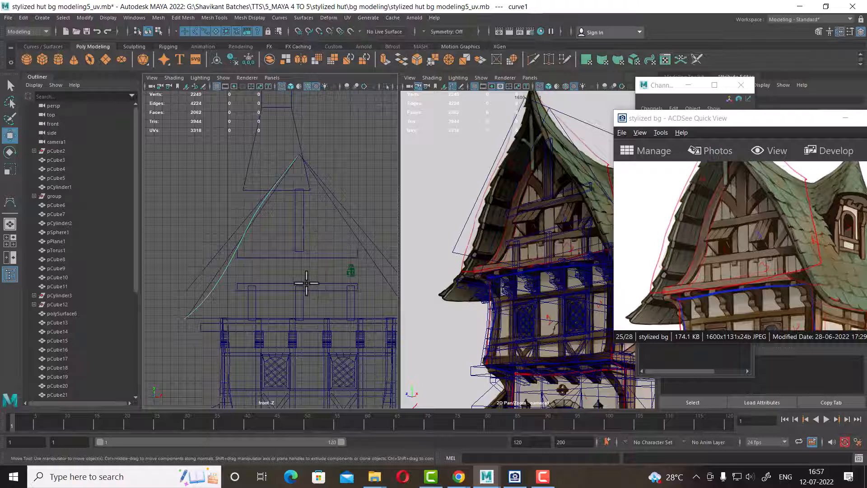
key(space)
drag(307, 283, 297, 167)
alt+drag(305, 236, 302, 246)
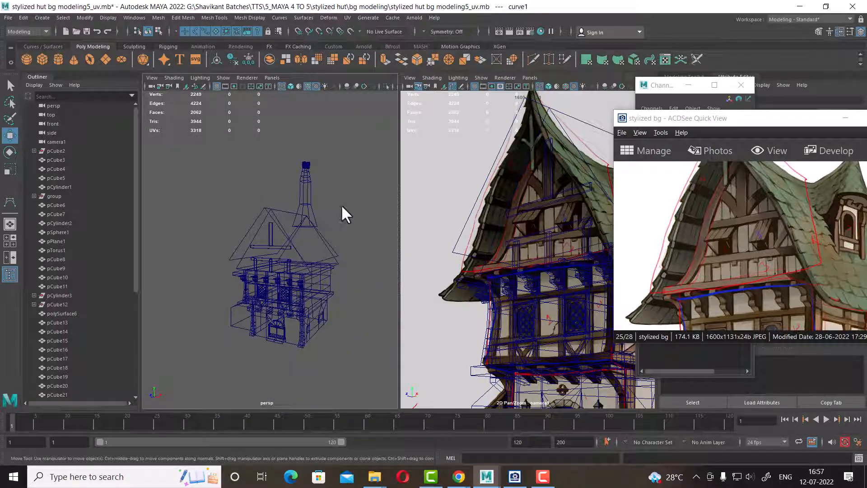
alt+right_drag(342, 208, 258, 182)
alt+drag(259, 182, 261, 238)
alt+middle_drag(226, 287, 284, 276)
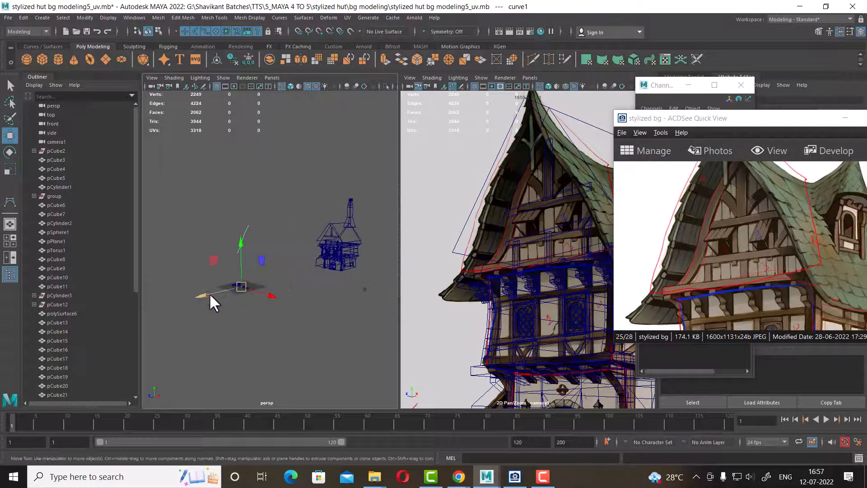
drag(210, 293, 235, 282)
drag(307, 252, 335, 269)
Reshape the roofline curve in the front view by moving its upper and middle control vertices inward toward the gable's centre.
key(space)
alt+right_drag(199, 226, 241, 244)
alt+middle_drag(241, 243, 285, 247)
alt+right_drag(284, 248, 313, 261)
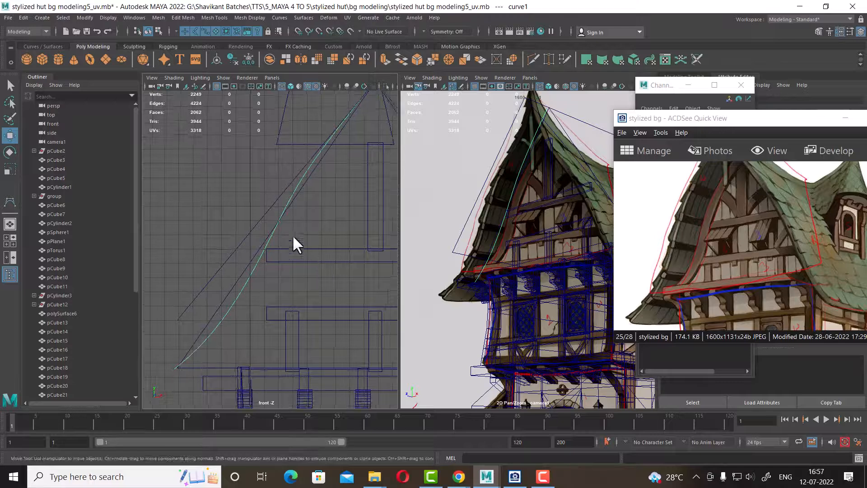
alt+middle_drag(265, 206, 266, 223)
right_drag(218, 168, 166, 157)
alt+middle_drag(256, 182, 206, 227)
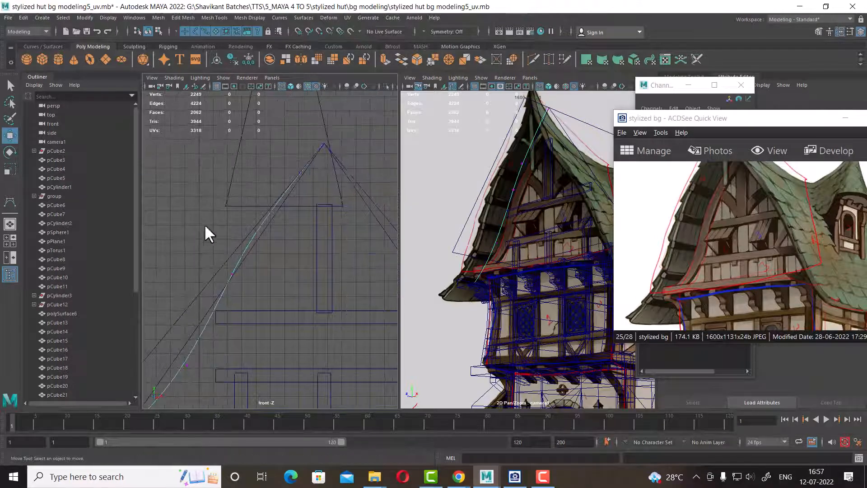
click(322, 146)
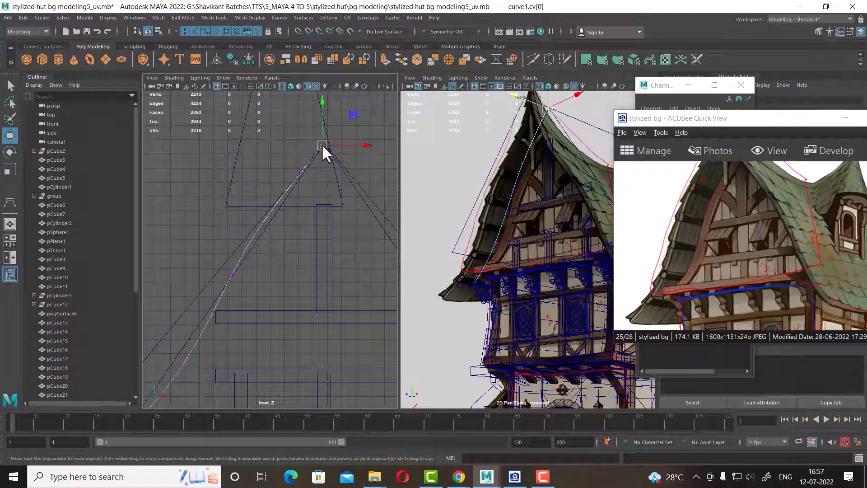
drag(324, 147, 307, 178)
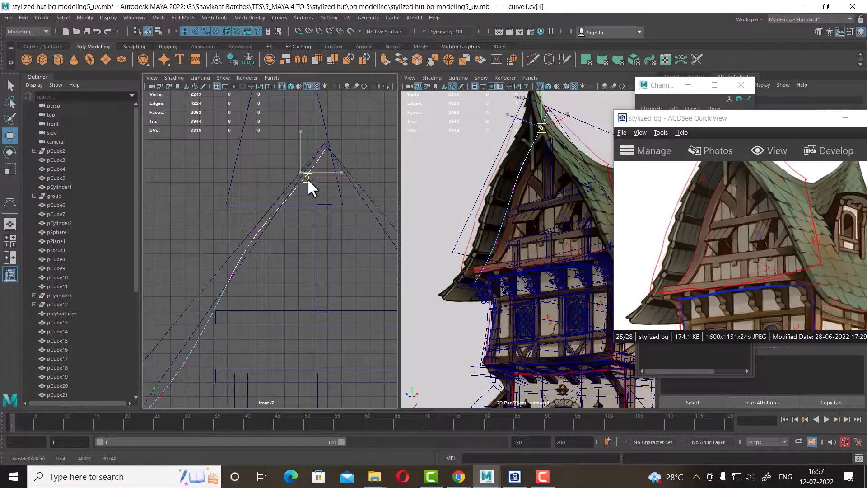
drag(256, 230, 286, 241)
drag(208, 254, 256, 283)
Move the curve's control vertex beside the lower crossbeam inward to give the roofline an outward flare at its base.
alt+middle_drag(245, 280, 276, 215)
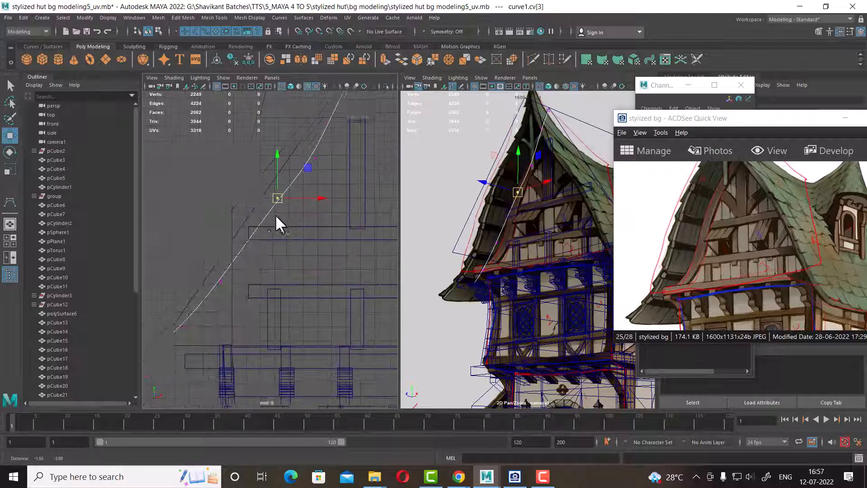
drag(204, 240, 247, 283)
scroll(245, 282, up, 1)
alt+middle_drag(235, 281, 253, 236)
drag(268, 246, 259, 247)
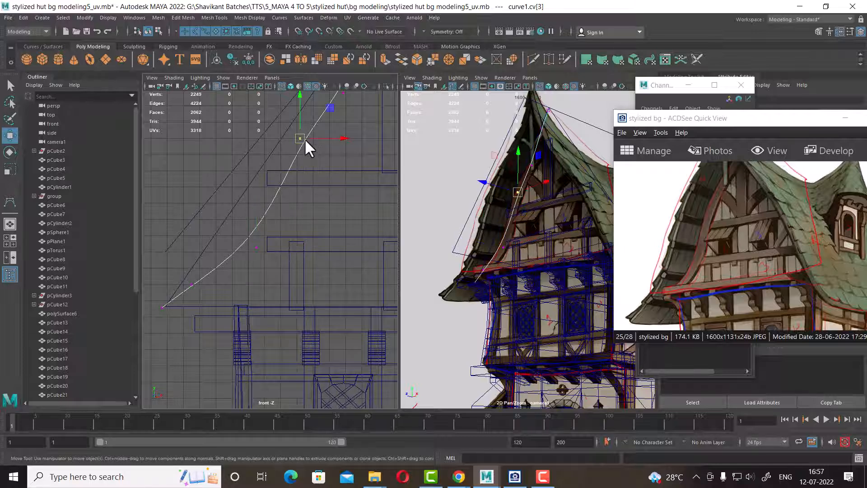
Move the roofline curve's upper-middle control vertex slightly outward and up in the front view.
click(293, 130)
alt+middle_drag(292, 129, 233, 234)
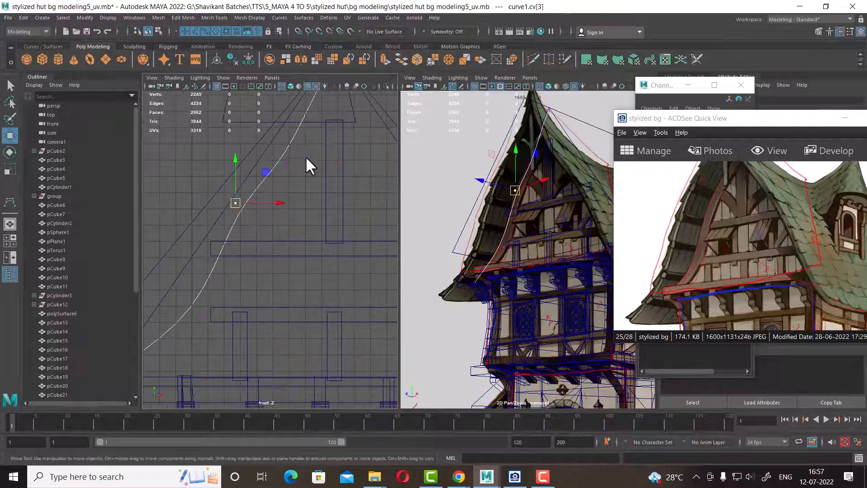
click(290, 163)
drag(287, 162, 281, 156)
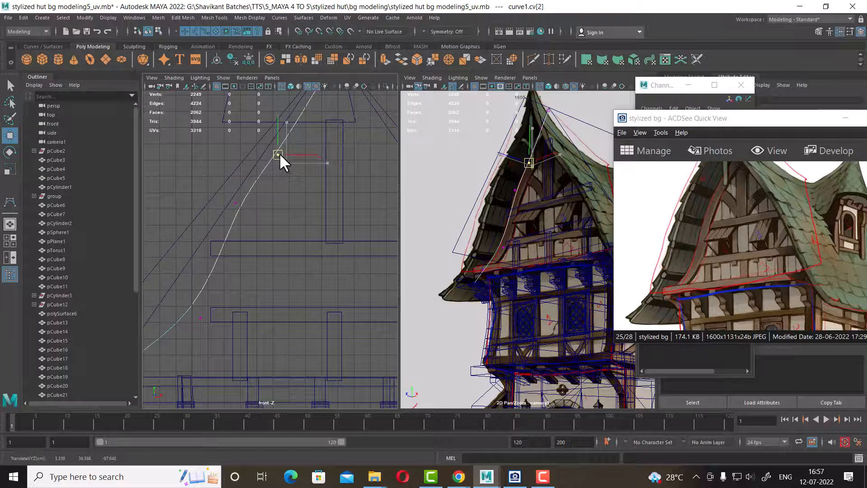
Adjust the roofline curve's lowest control vertices slightly inward and raise the one beside the lower crossbeam to smooth the flare.
alt+middle_drag(254, 268, 286, 234)
click(232, 288)
alt+middle_drag(212, 291, 247, 225)
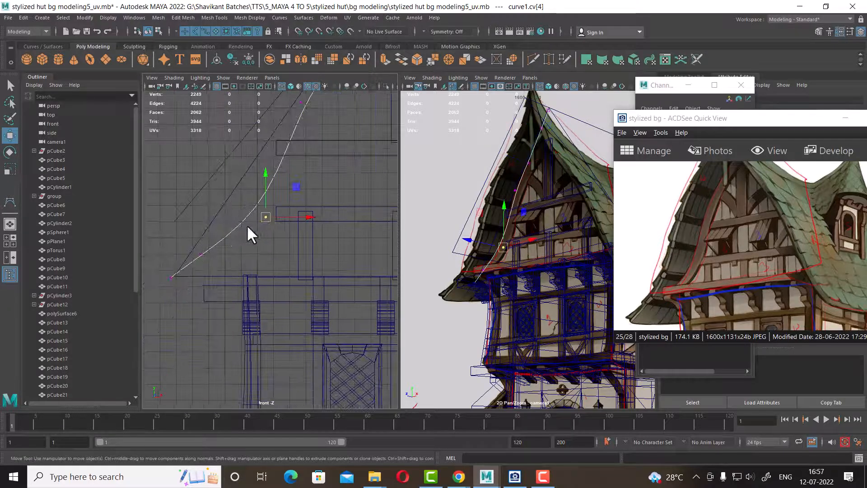
drag(161, 285, 192, 273)
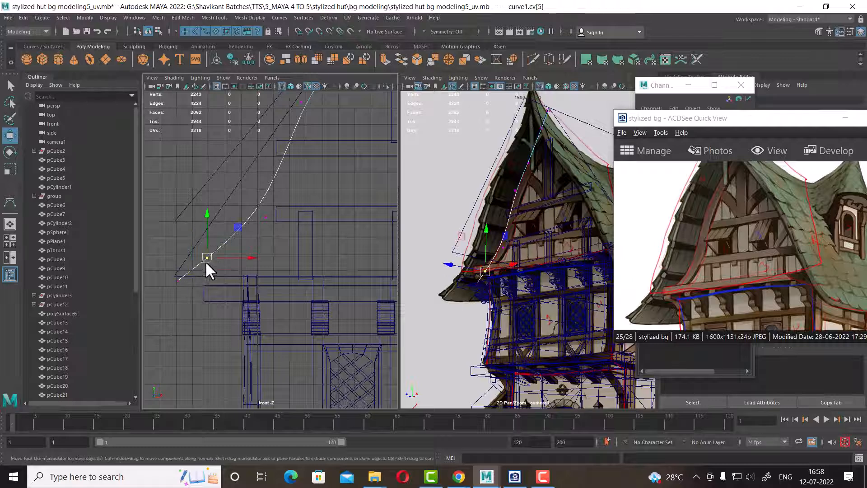
click(266, 218)
drag(267, 218, 264, 214)
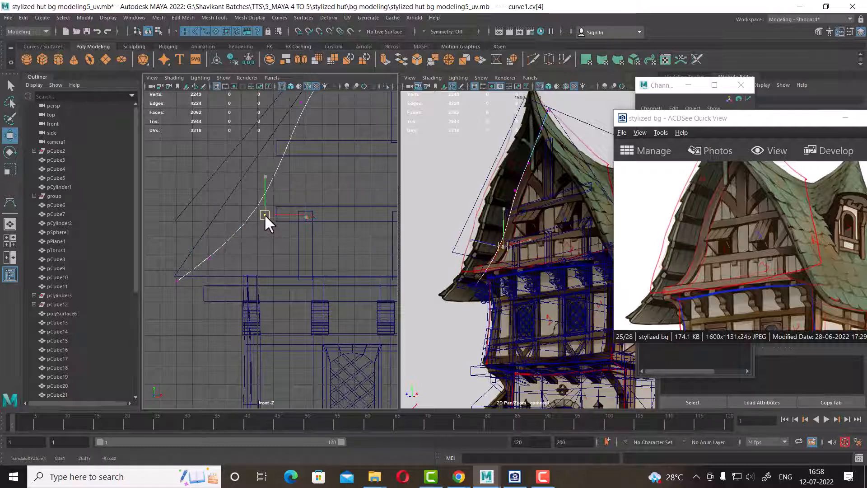
Compare the upper slope with the reference painting and move the control vertices below the peak outward to match.
scroll(300, 199, down, 3)
alt+middle_drag(333, 142, 245, 229)
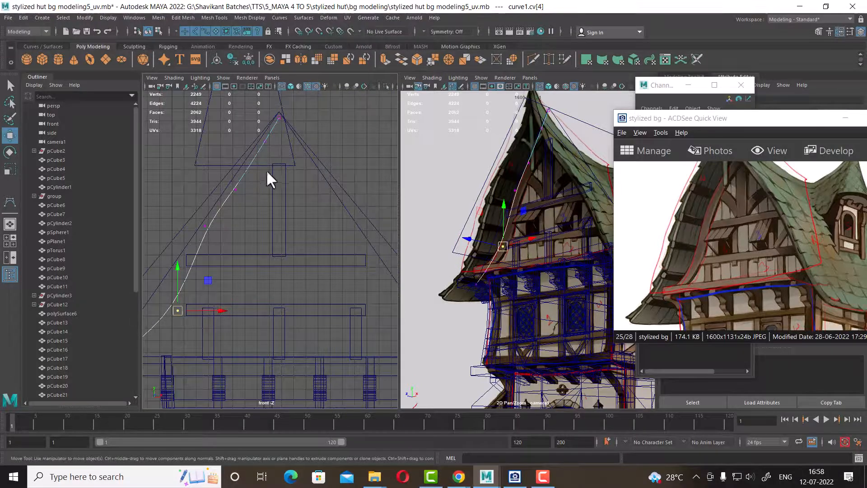
drag(771, 200, 782, 246)
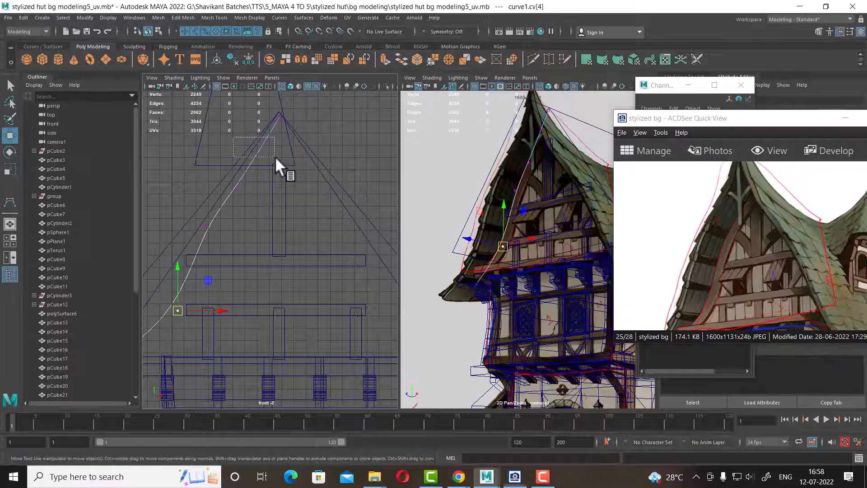
click(264, 144)
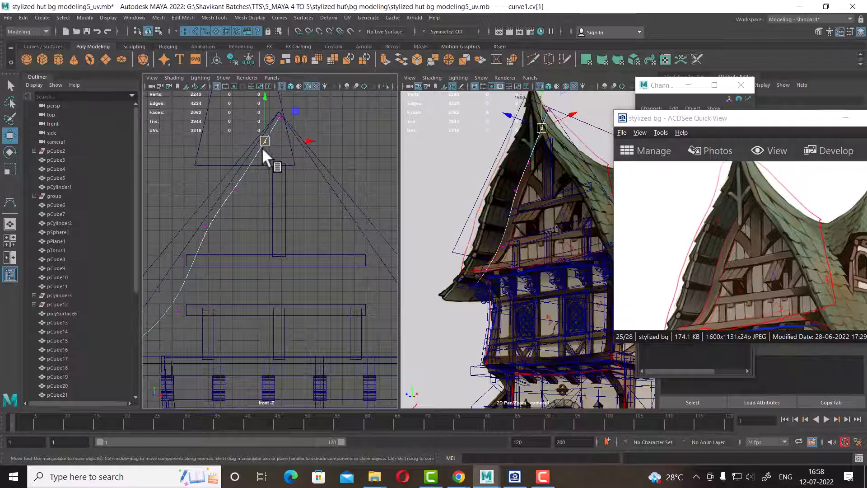
click(226, 184)
drag(272, 105, 293, 117)
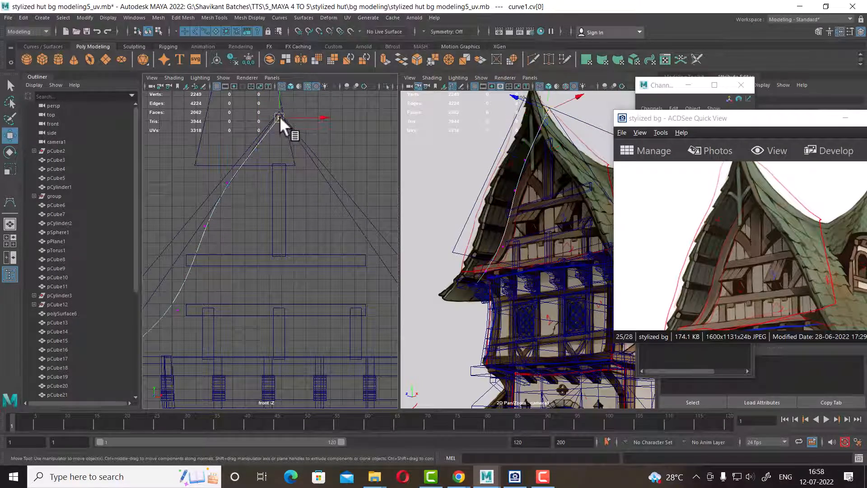
Move the control vertex beside the lower crossbeam outward and up to soften the roofline's bend.
alt+middle_drag(247, 184, 286, 152)
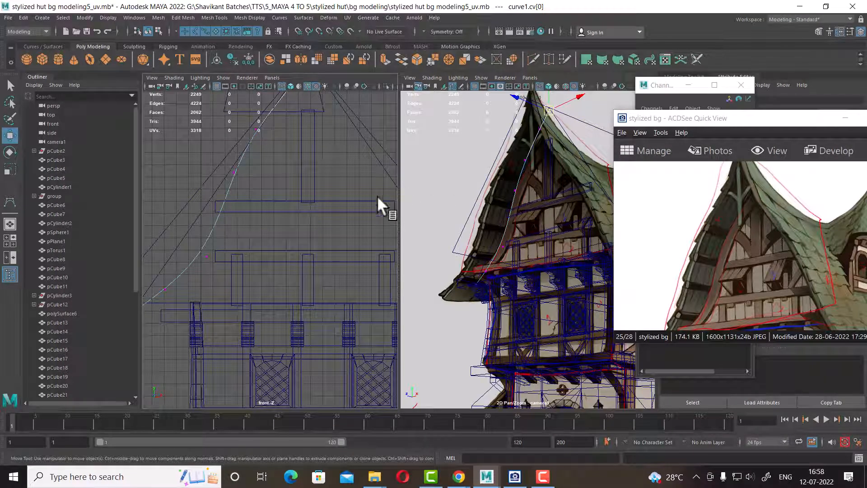
click(206, 256)
drag(205, 251, 197, 244)
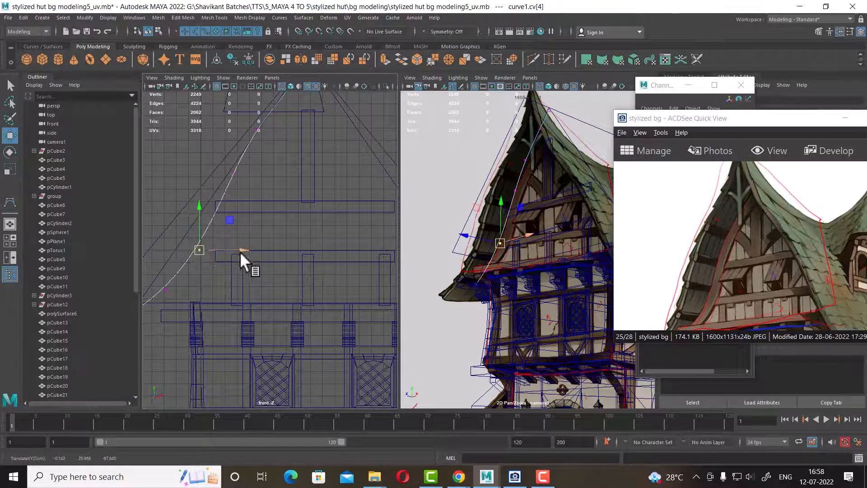
Return the roofline curve to object mode in the perspective view and select it as a whole.
scroll(260, 261, down, 2)
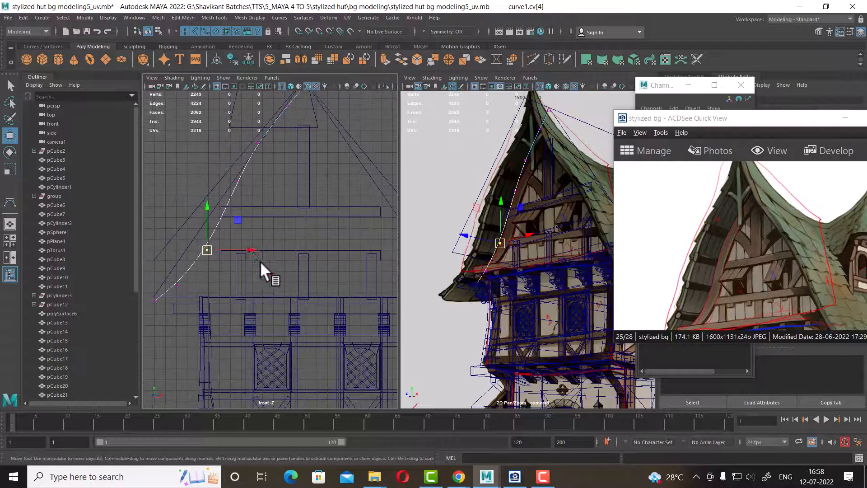
key(space)
drag(259, 261, 256, 163)
scroll(311, 264, up, 1)
scroll(341, 246, up, 5)
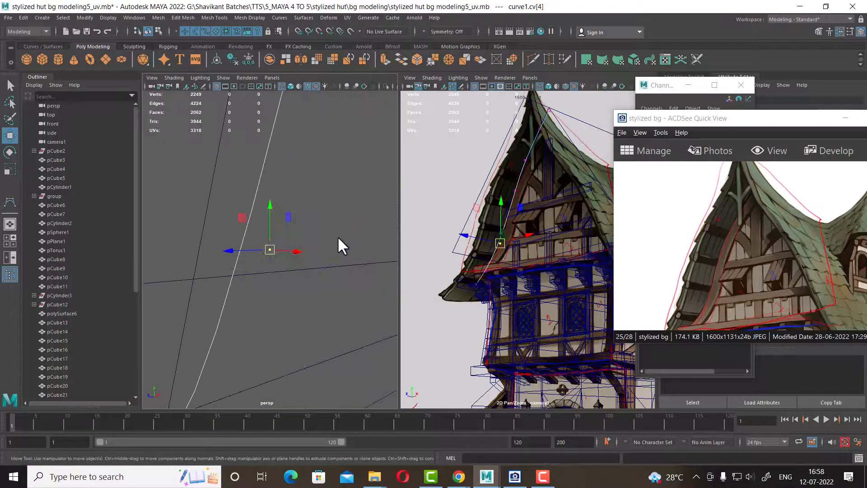
alt+drag(340, 246, 275, 251)
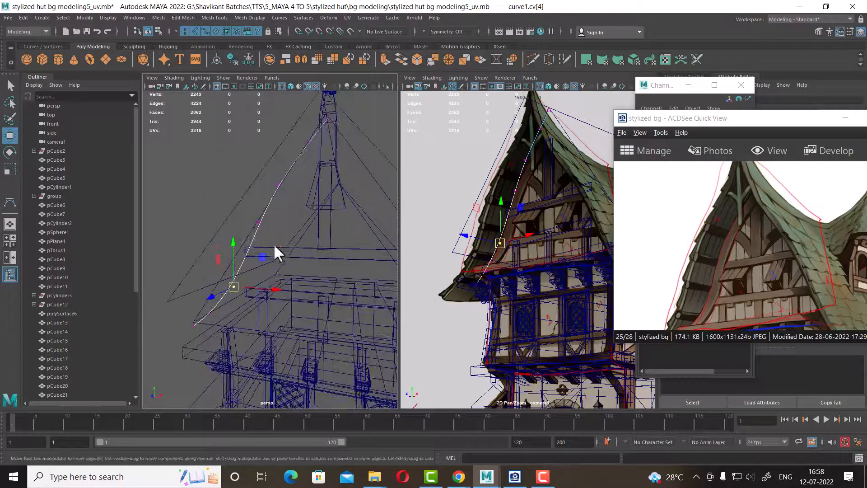
right_drag(262, 214, 305, 183)
click(159, 345)
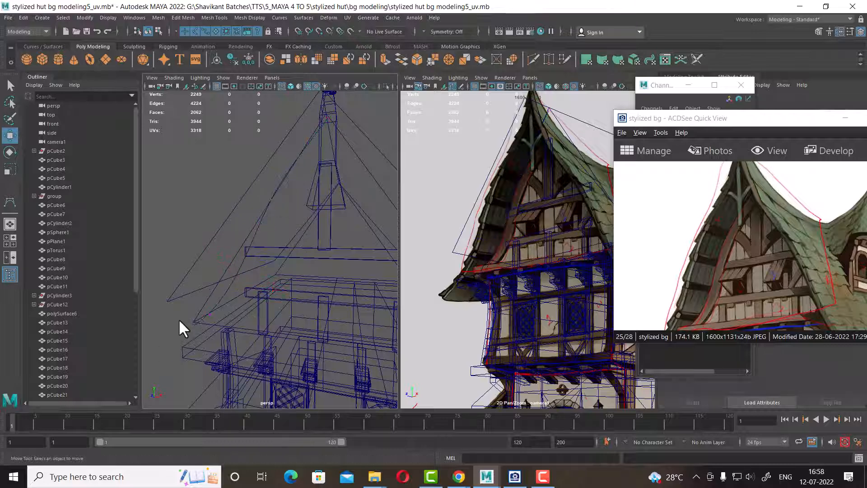
click(222, 299)
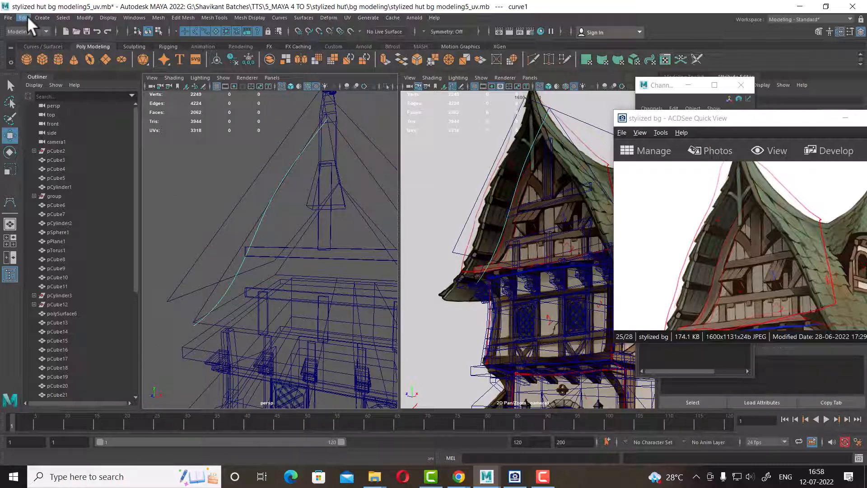
Create a polygon cube at the grid origin.
click(42, 18)
mouse_move(84, 50)
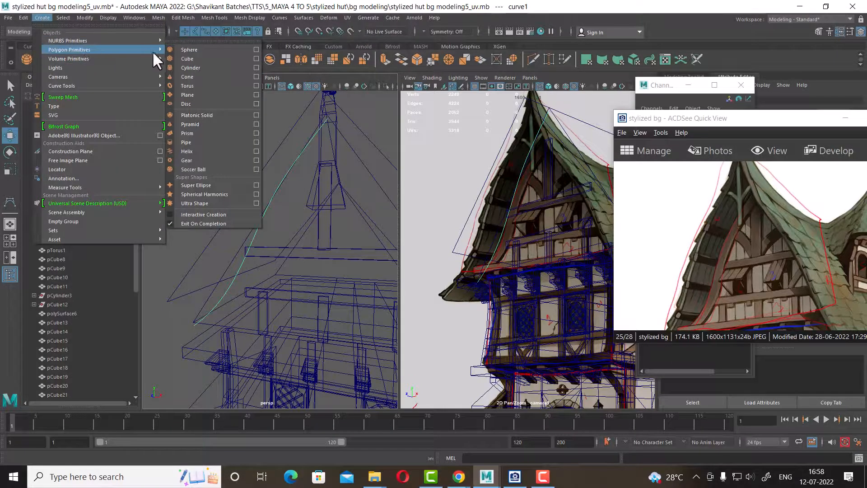
click(198, 58)
key(f)
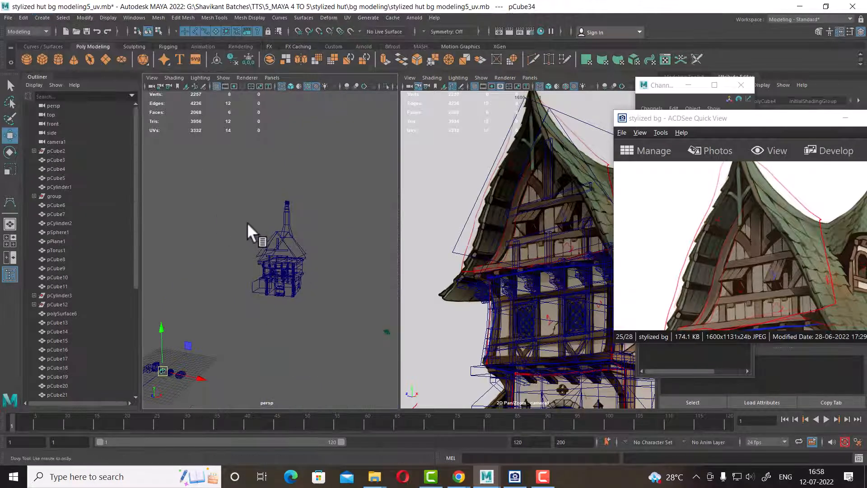
scroll(280, 244, up, 5)
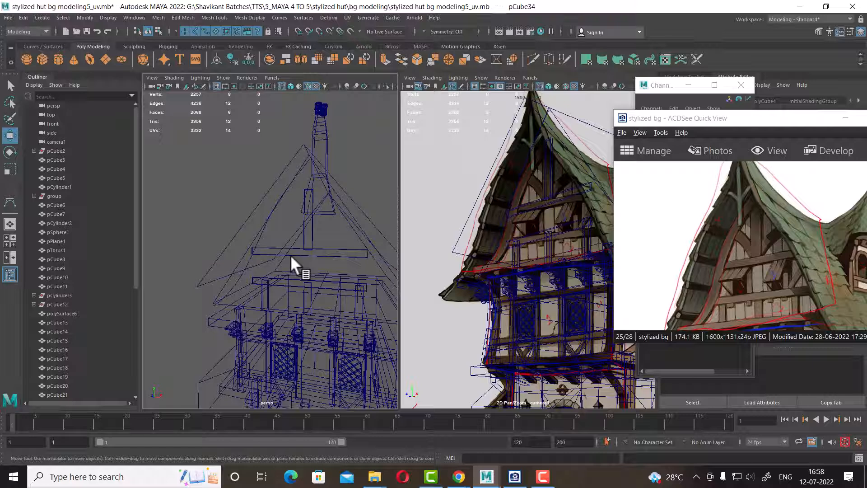
click(243, 270)
key(alt+h)
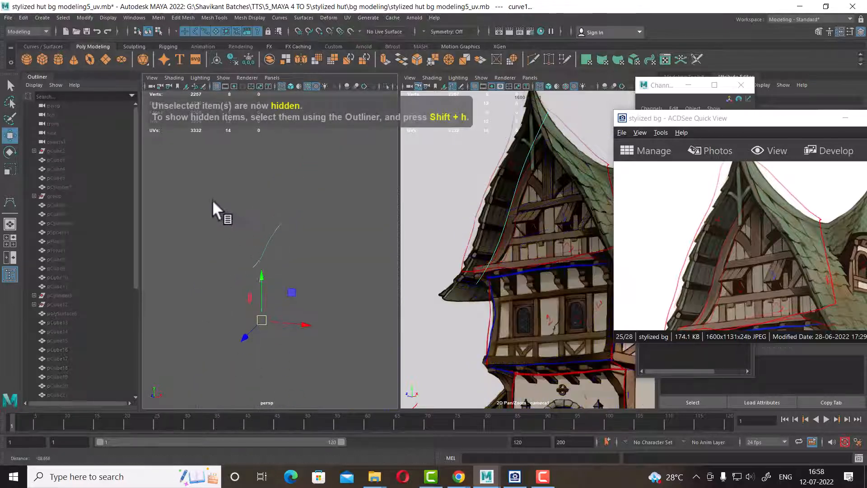
click(317, 316)
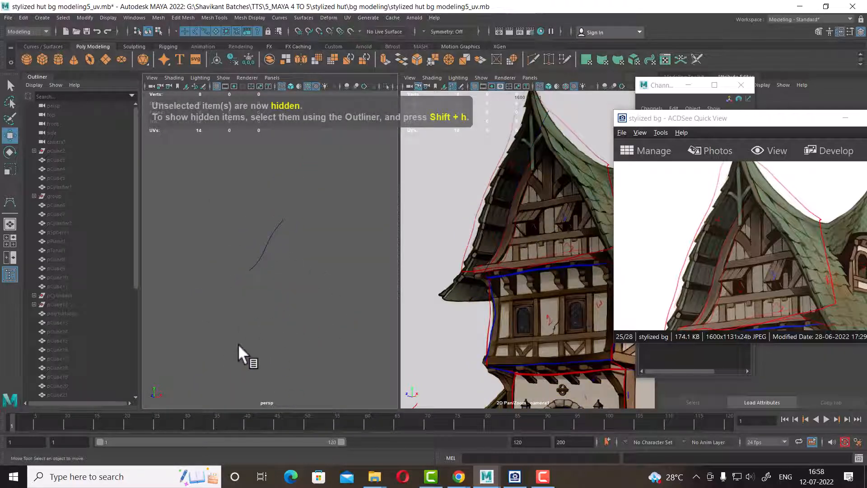
key(ctrl+shift+h)
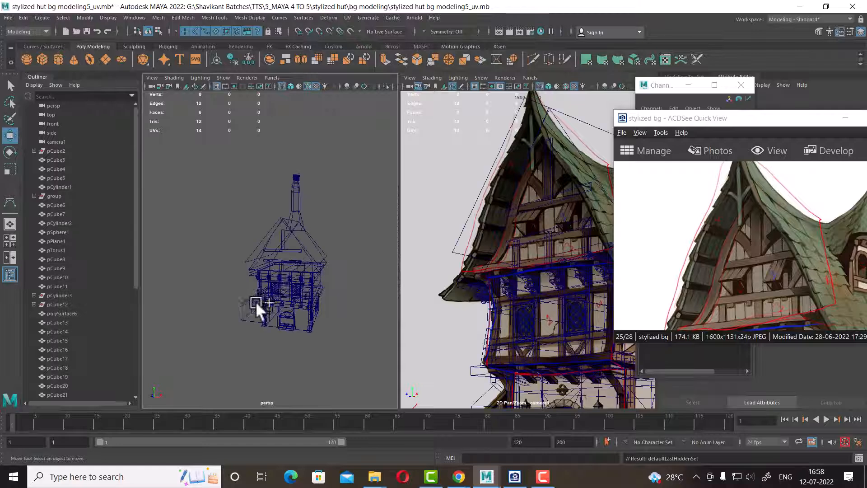
Select the new cube together with the roofline curve and hide all other objects.
alt+drag(256, 302, 229, 320)
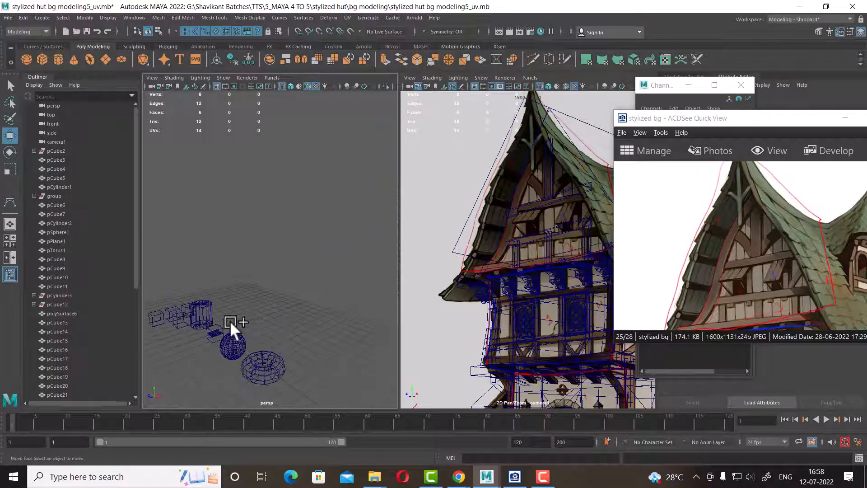
click(221, 324)
alt+drag(303, 304, 244, 283)
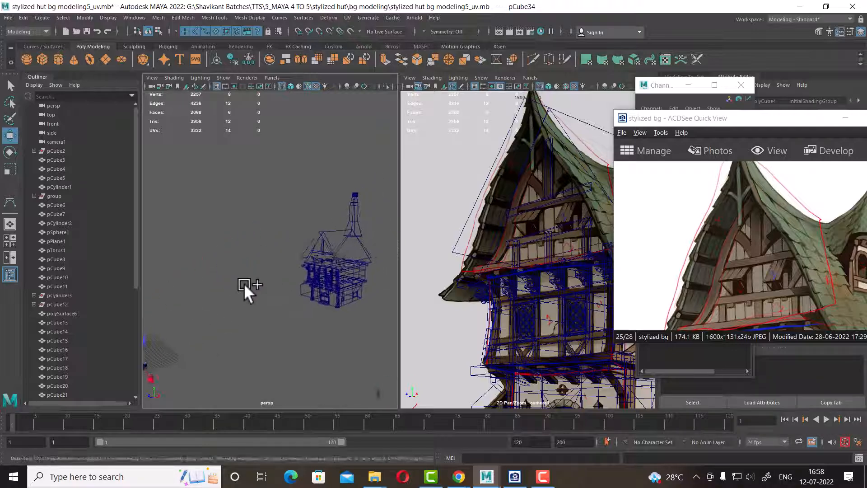
alt+right_drag(244, 283, 251, 302)
click(370, 271)
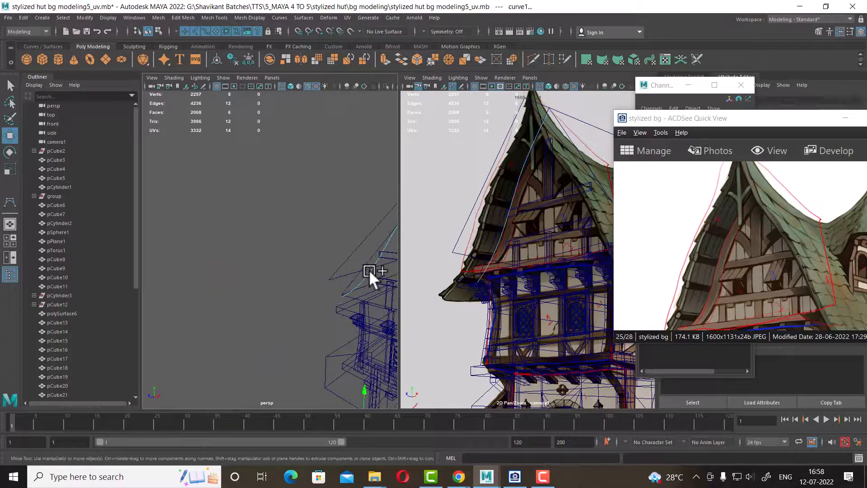
key(alt+h)
key(f)
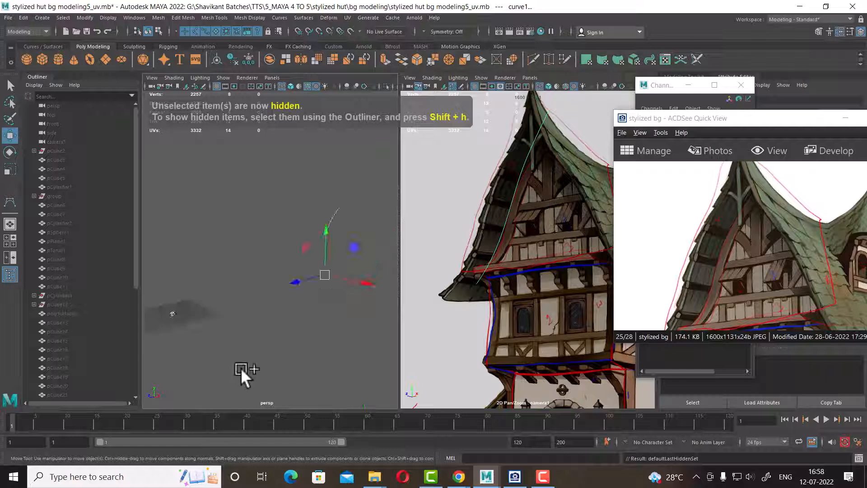
Snap the cube onto the upper end of the roofline curve.
click(240, 367)
click(172, 313)
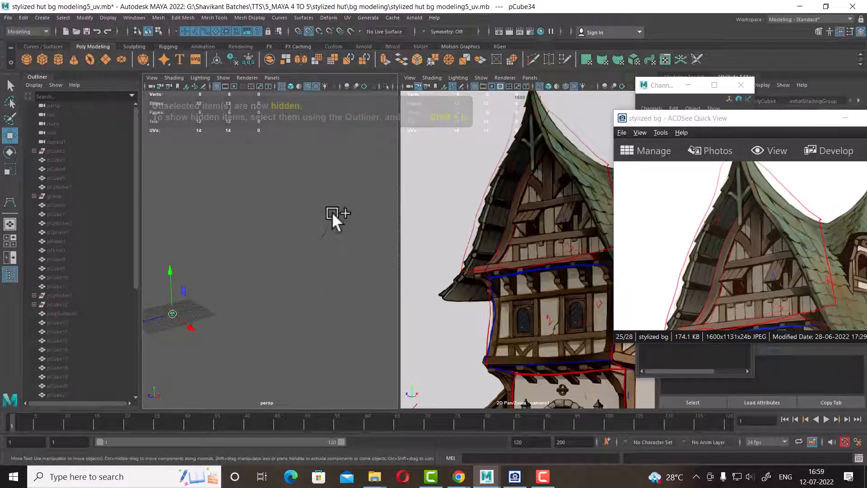
middle_drag(334, 211, 363, 185)
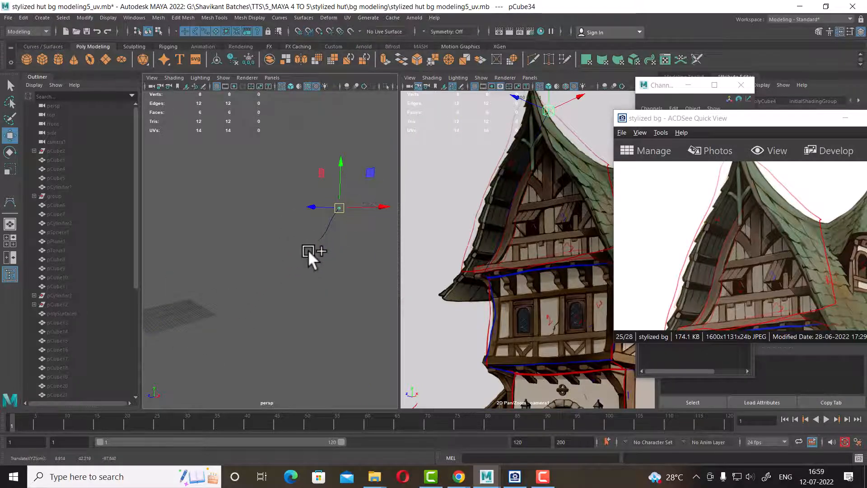
key(f)
Rotate the cube about 47 degrees in the front view to align it with the curve's starting direction.
key(space)
drag(296, 272, 296, 298)
key(f)
scroll(228, 271, up, 6)
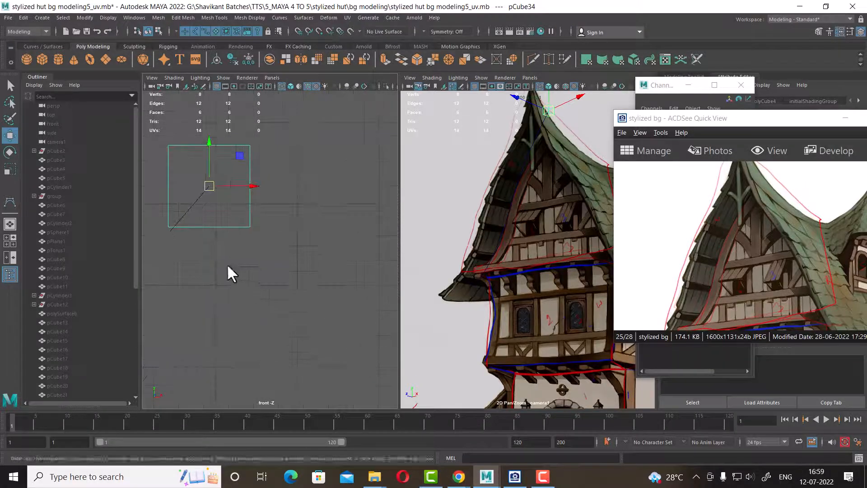
key(e)
drag(318, 204, 291, 175)
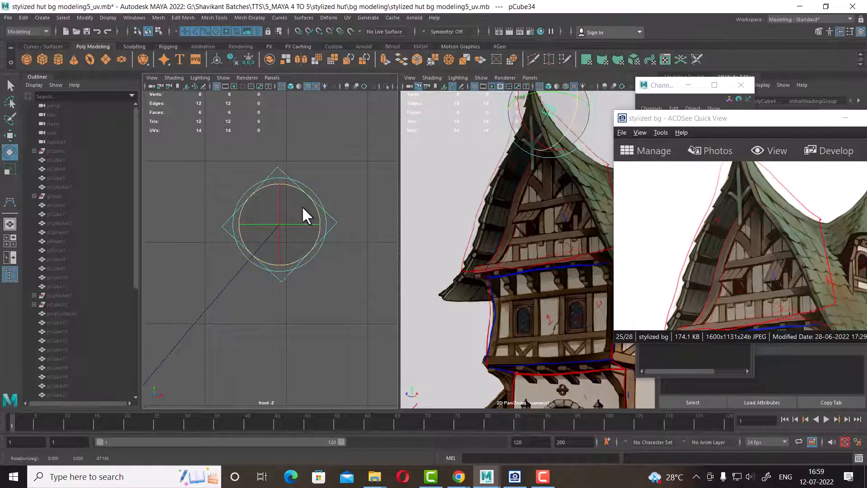
key(w)
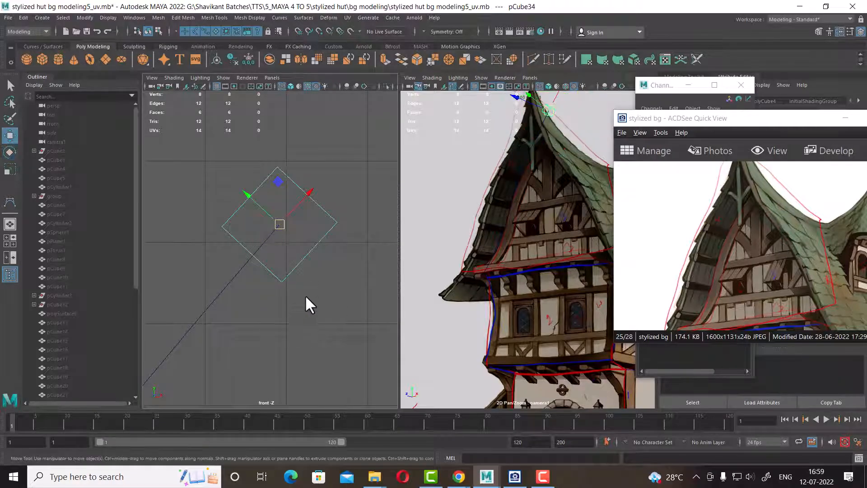
Scale the cube down along its depth axis in the perspective view to make it thinner.
key(space)
drag(288, 313, 278, 273)
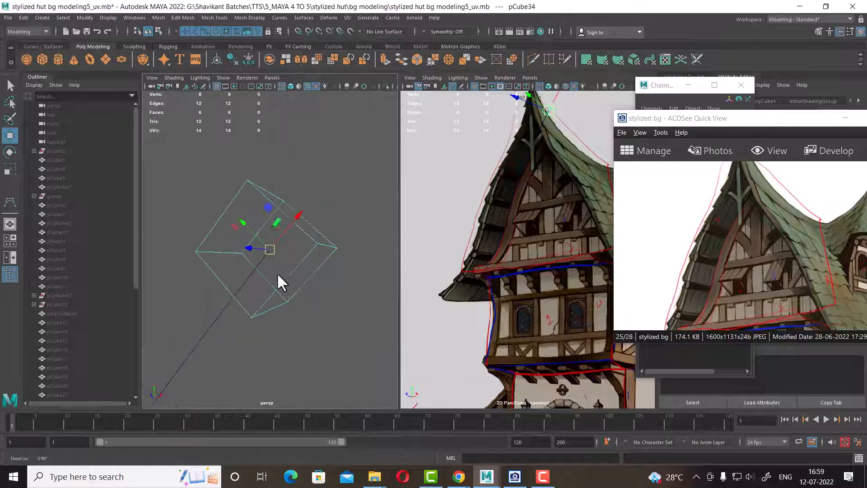
key(space)
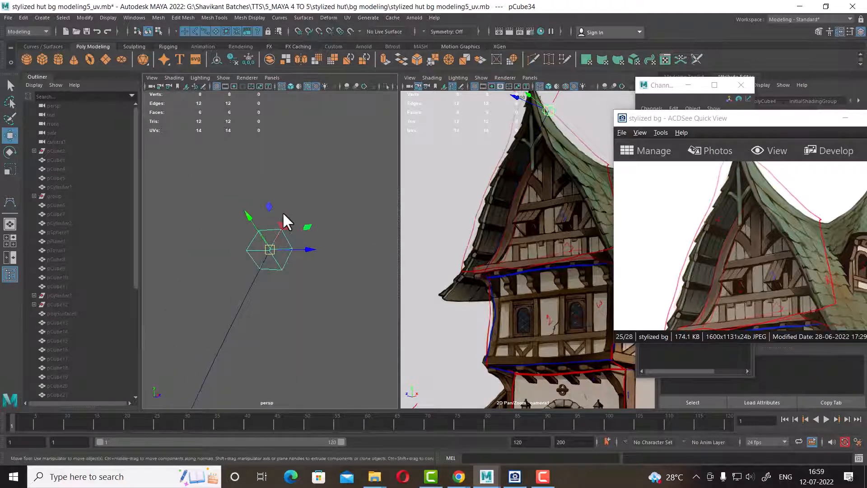
alt+drag(282, 211, 294, 292)
right_drag(291, 274, 302, 250)
click(302, 249)
click(284, 255)
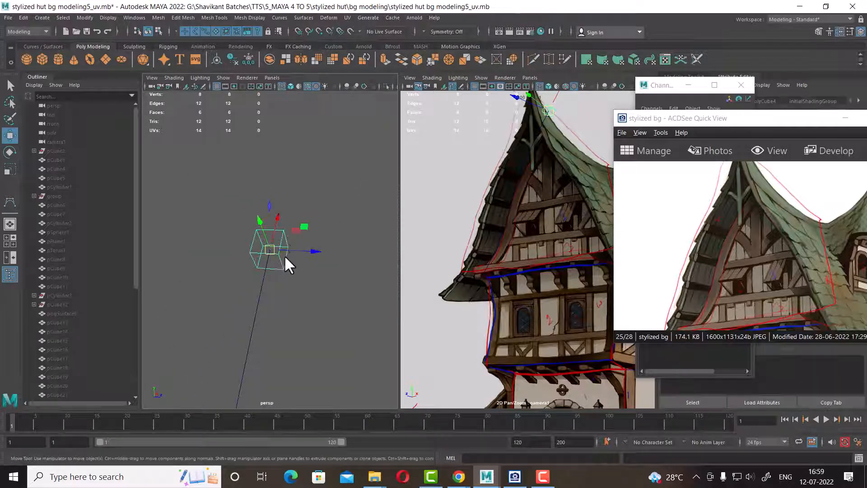
key(r)
drag(312, 249, 215, 237)
alt+right_drag(216, 238, 253, 276)
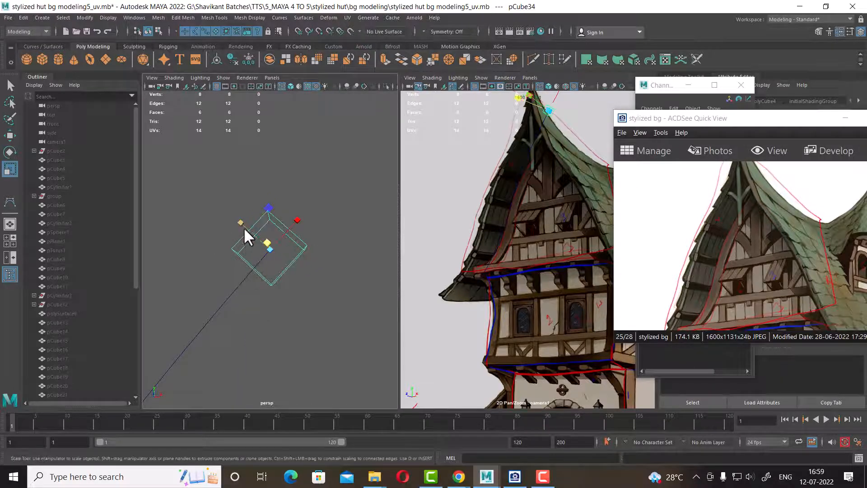
Scale the cube down slightly more and extrude its lower face along the roofline curve.
drag(244, 225, 247, 227)
right_drag(301, 250, 301, 242)
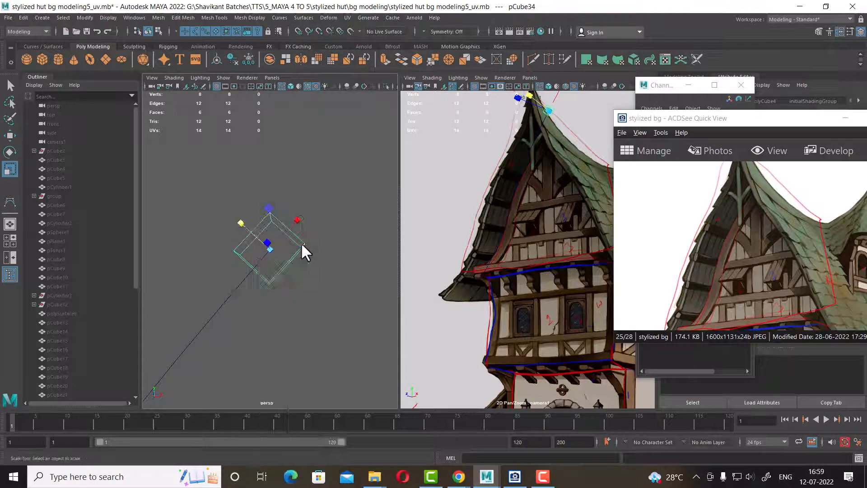
alt+drag(301, 242, 245, 326)
click(266, 261)
shift+click(196, 336)
shift+right_drag(329, 202, 246, 313)
alt+middle_drag(246, 312, 263, 196)
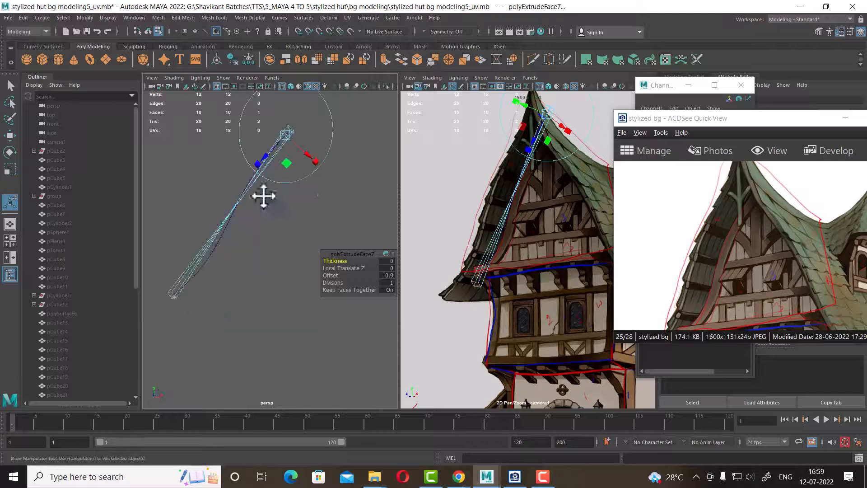
Set the extrusion's offset to 0 and its divisions to 10, and return to object mode.
click(388, 275)
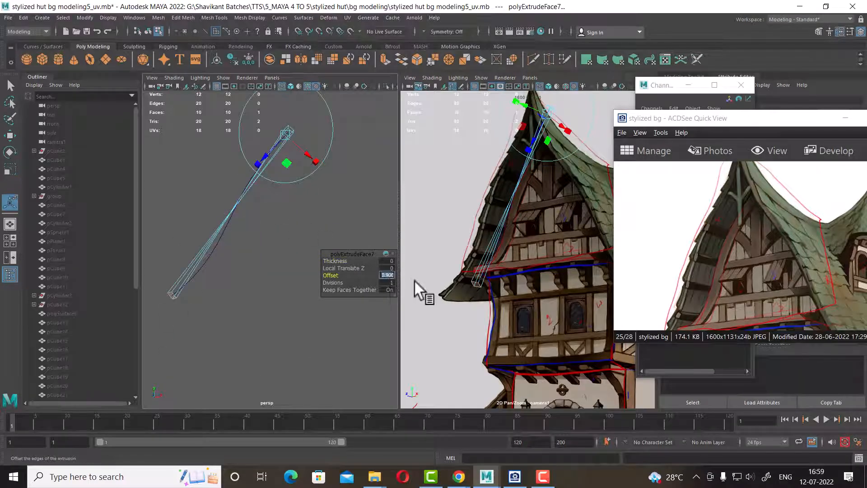
text(0)
key(Return)
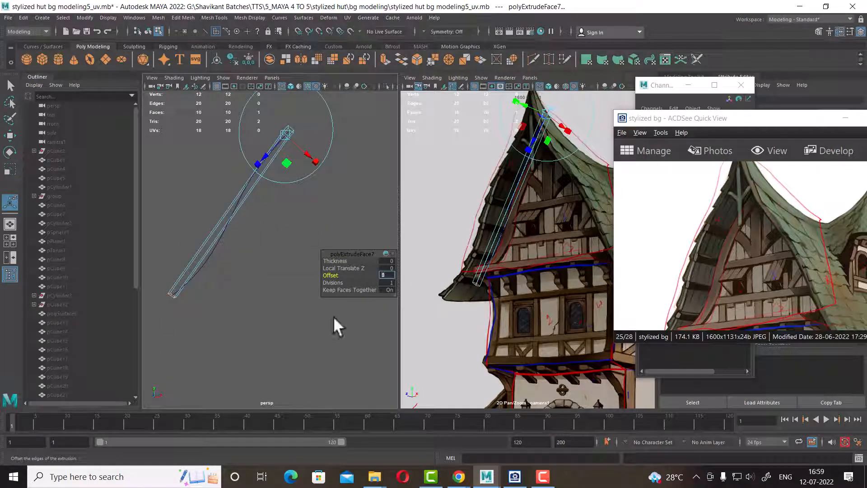
drag(337, 281, 361, 281)
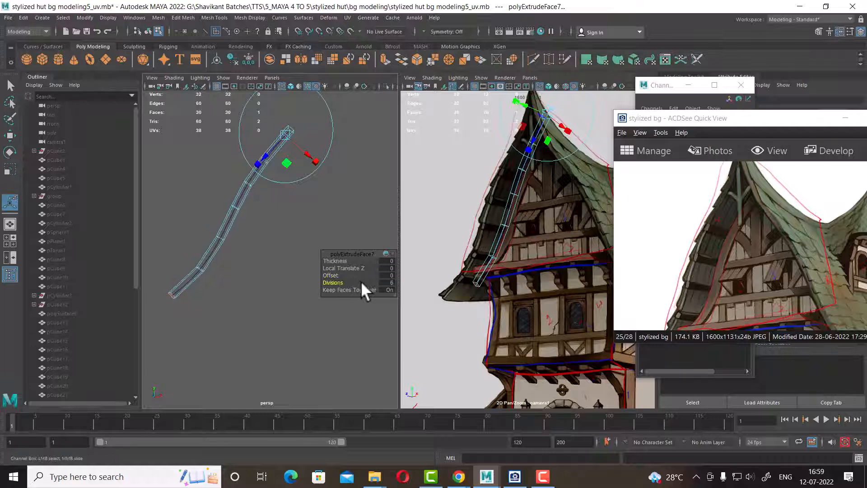
alt+drag(226, 271, 353, 282)
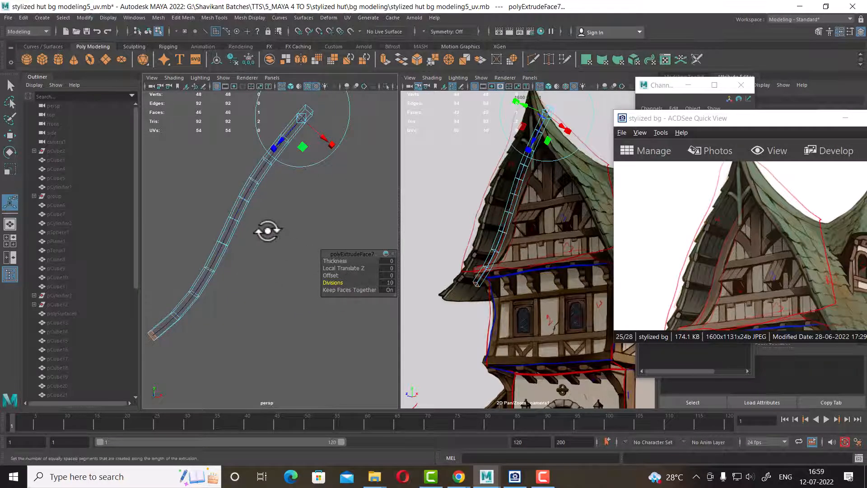
right_drag(236, 229, 275, 205)
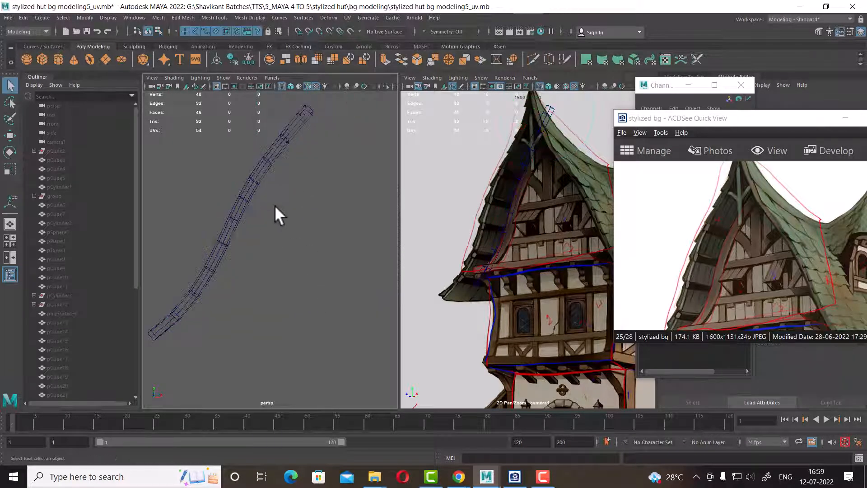
Select the roofline curve, unhide the rest of the hut, and show the gable in the front view.
click(236, 205)
key(ctrl+shift+h)
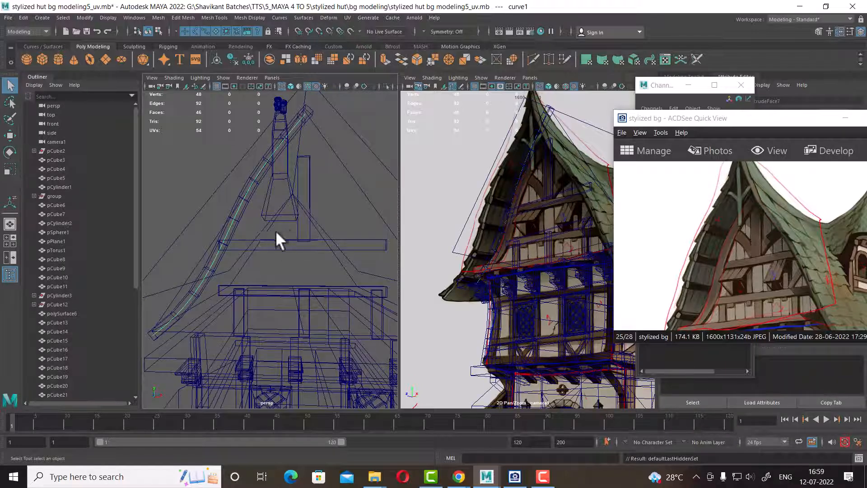
alt+drag(232, 237, 267, 246)
key(space)
scroll(244, 294, down, 10)
alt+middle_drag(286, 224, 246, 264)
scroll(289, 227, up, 2)
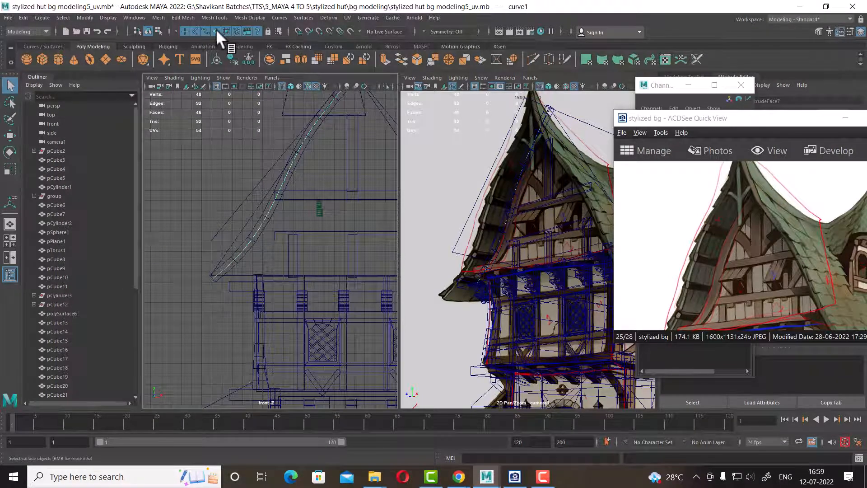
Move the roofline curve's control vertex nearest the apex slightly outward to refine the timber's bend.
right_drag(208, 150, 173, 150)
scroll(237, 173, up, 2)
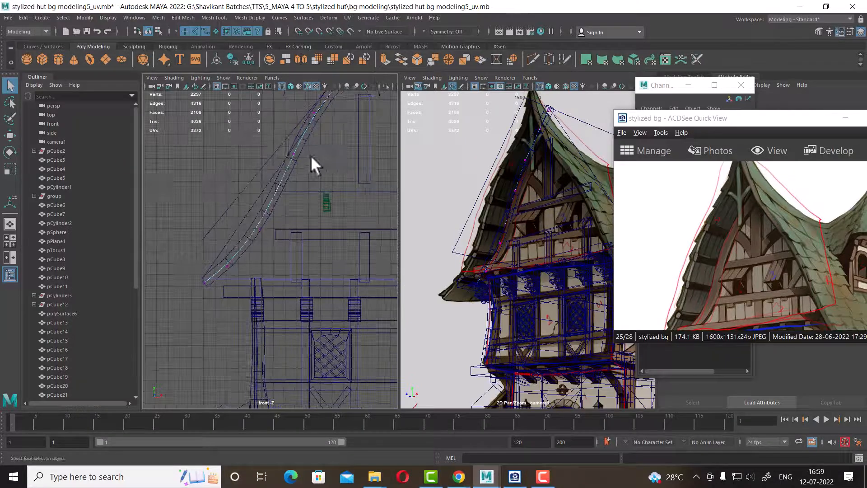
alt+middle_drag(311, 167, 301, 182)
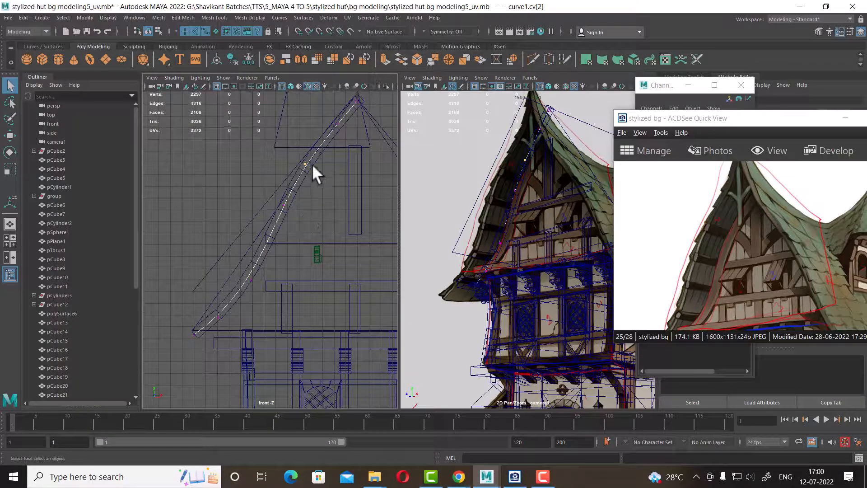
click(310, 165)
key(w)
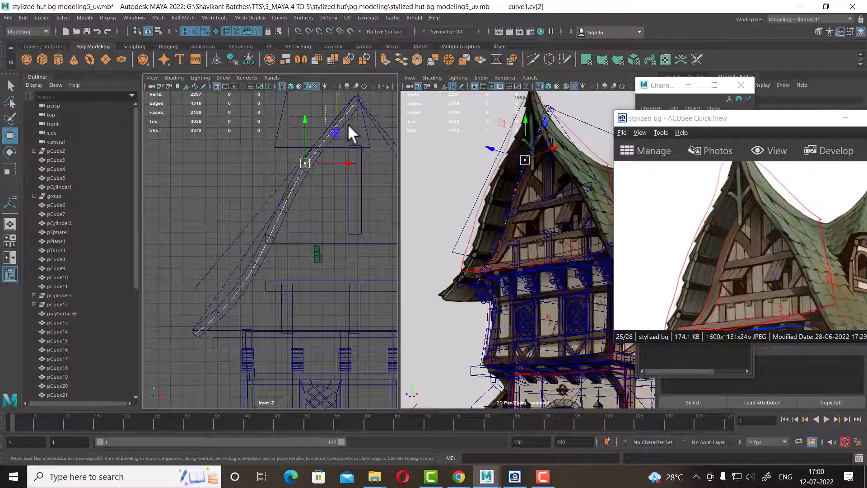
click(339, 124)
drag(340, 123, 336, 122)
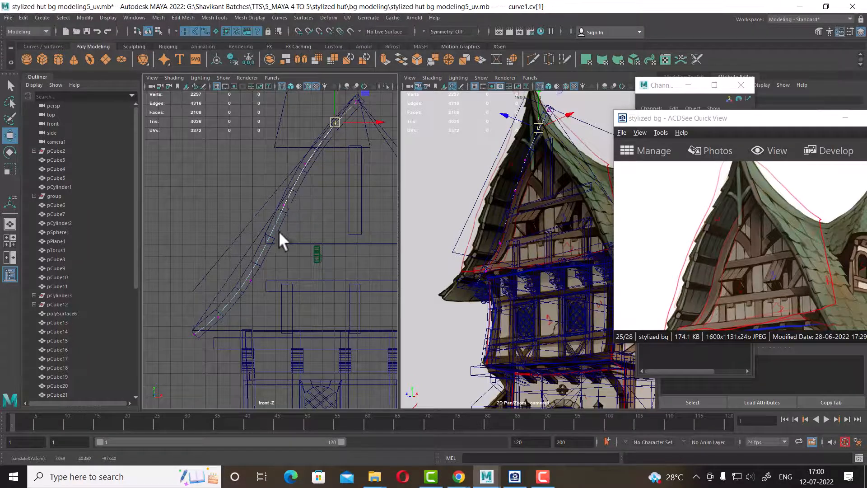
click(284, 204)
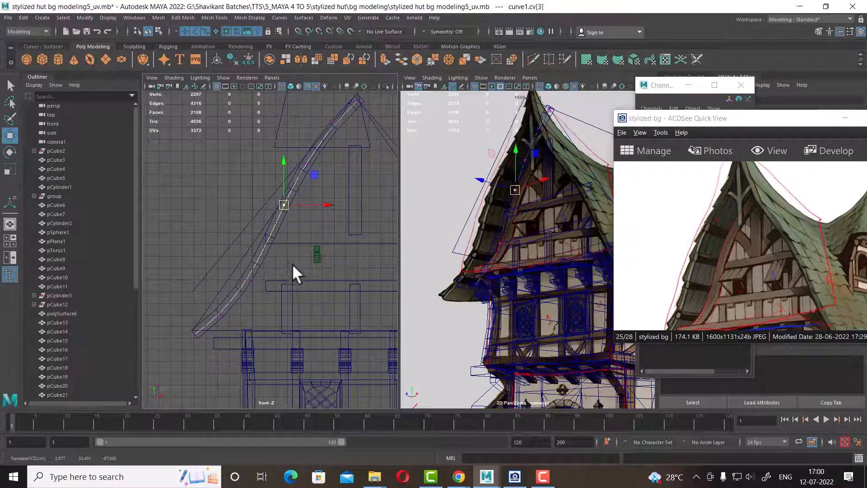
Examine the curved timber against the gable wall and roof in the shaded perspective view.
mouse_move(292, 264)
alt+mouse_down()
mouse_move(247, 260)
mouse_move(326, 211)
mouse_move(320, 204)
mouse_move(286, 235)
mouse_move(244, 224)
mouse_move(270, 223)
alt+mouse_up()
key(space)
key(5)
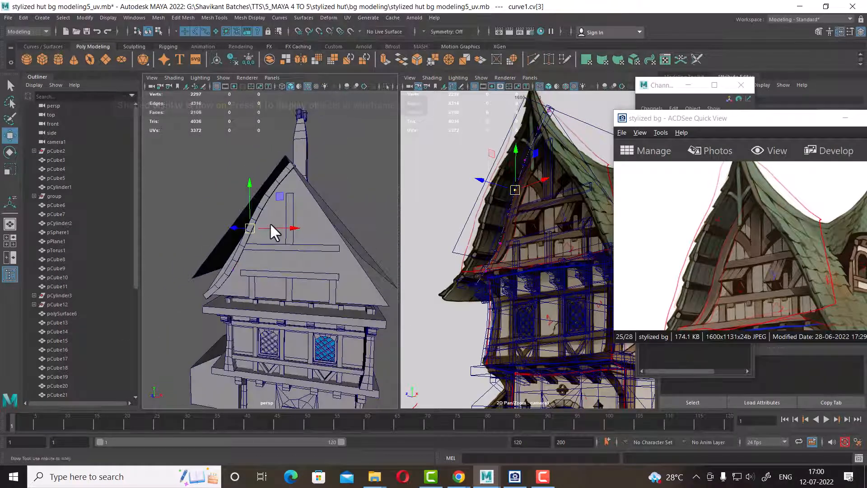
alt+right_drag(270, 222, 286, 254)
alt+drag(286, 254, 300, 246)
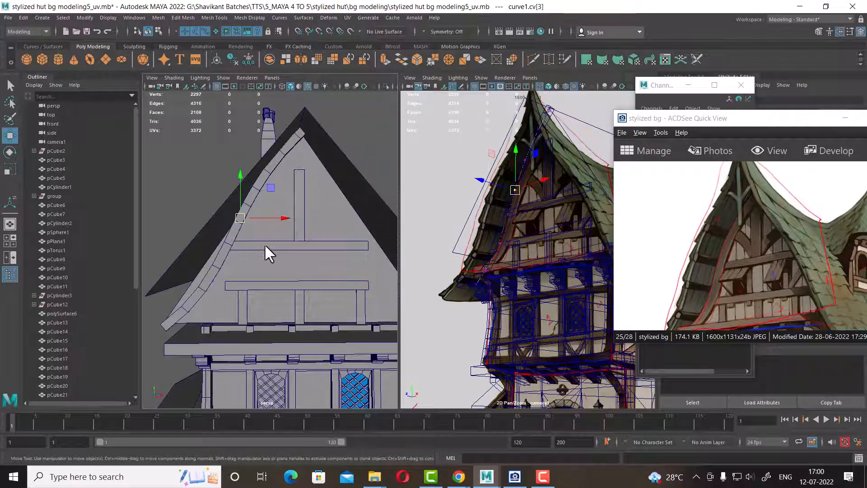
click(198, 278)
alt+drag(230, 270, 250, 266)
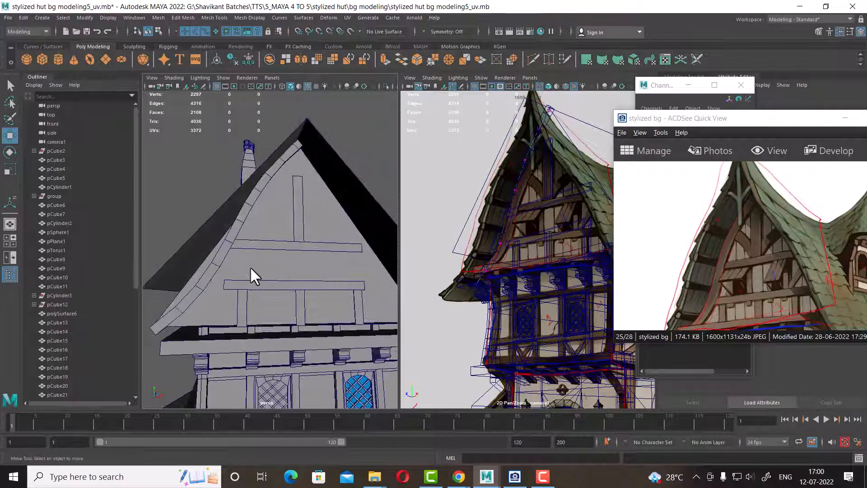
right_drag(248, 260, 317, 208)
click(224, 250)
scroll(248, 234, down, 5)
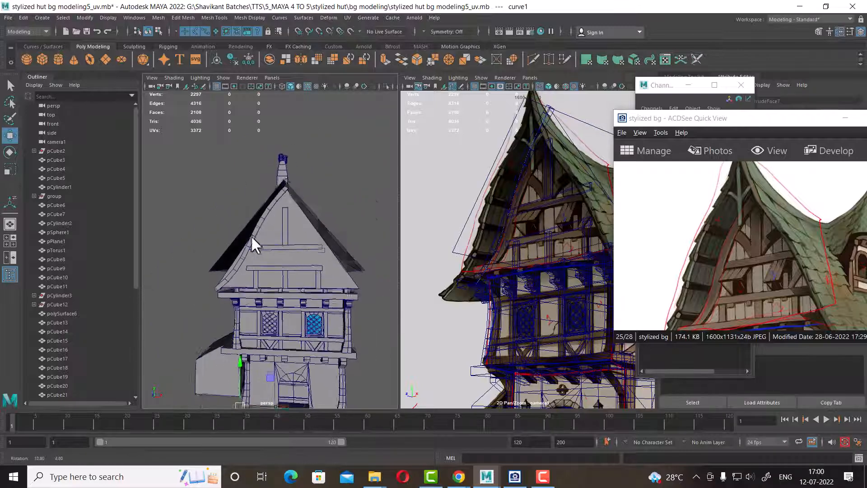
mouse_move(251, 235)
alt+mouse_down()
mouse_move(283, 251)
mouse_move(232, 305)
mouse_move(251, 244)
alt+mouse_up()
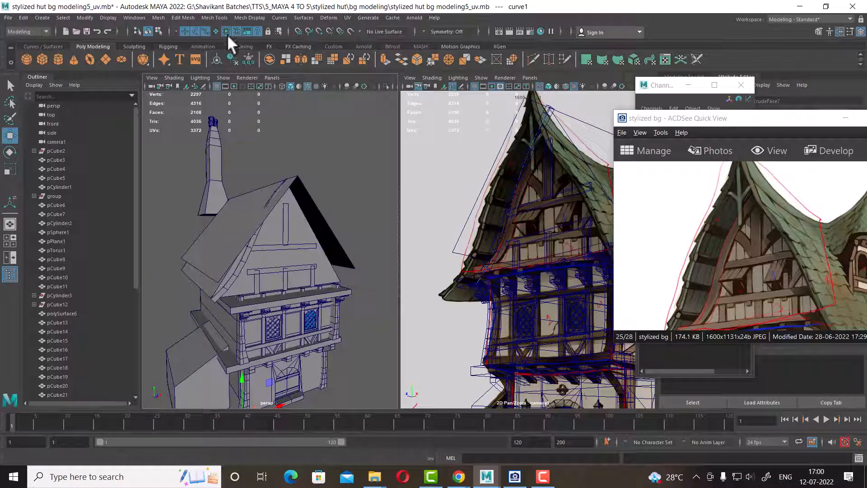
Duplicate the curved timber and move the copy outward and forward to the roof's front edge.
click(234, 278)
alt+drag(234, 278, 323, 215)
key(ctrl+d)
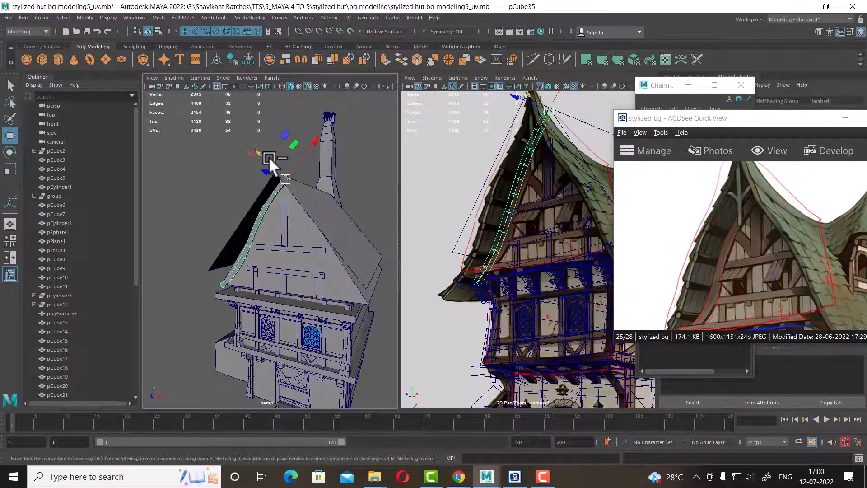
drag(269, 157, 322, 220)
key(r)
key(w)
drag(313, 189, 318, 247)
click(304, 234)
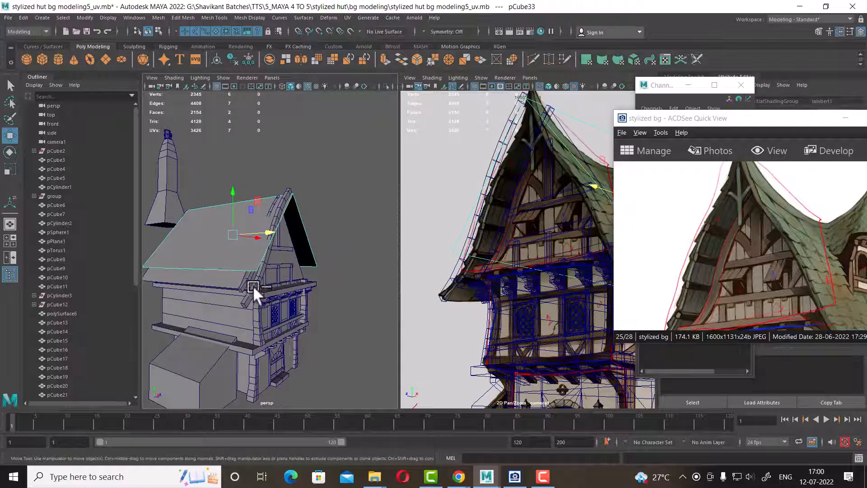
Stretch the duplicate's back vertices to the rear edge of the roof in the top view, forming a curved roof panel.
click(253, 285)
key(f)
key(space)
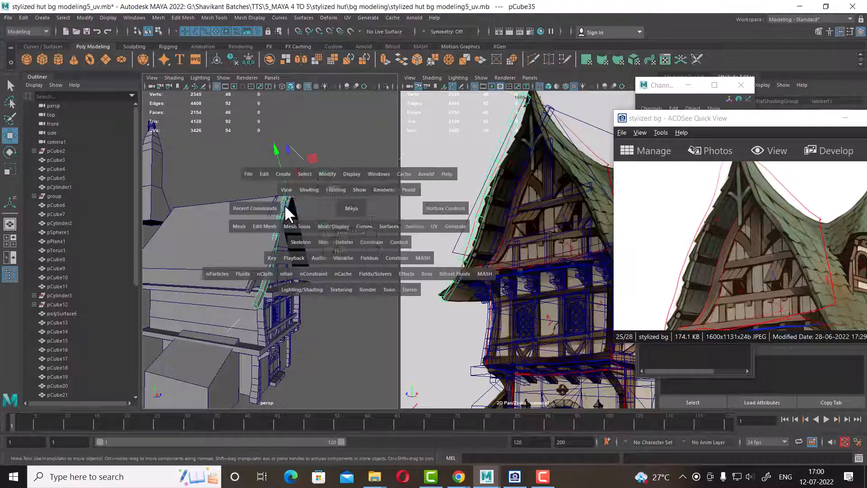
drag(351, 209, 285, 205)
key(f)
scroll(331, 244, down, 1)
mouse_move(307, 295)
right_down()
mouse_move(296, 304)
mouse_move(239, 221)
right_up()
drag(177, 226, 378, 249)
alt+right_drag(351, 307, 285, 271)
alt+middle_drag(284, 275, 284, 334)
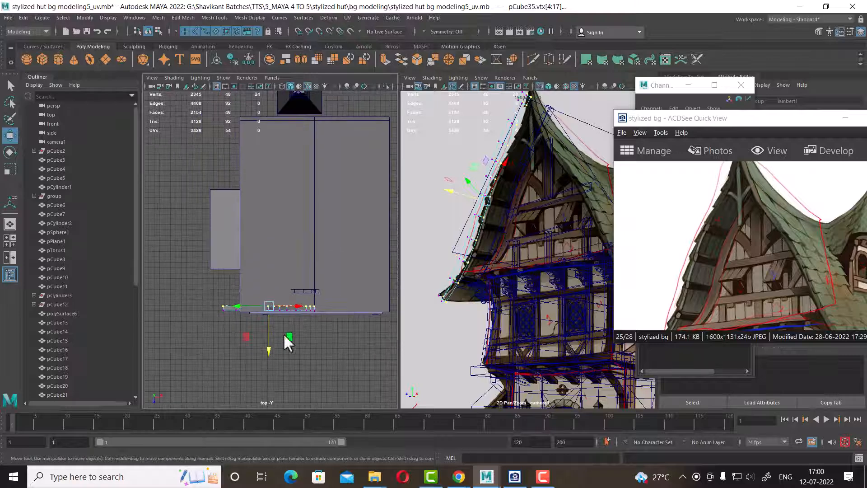
drag(271, 349, 270, 159)
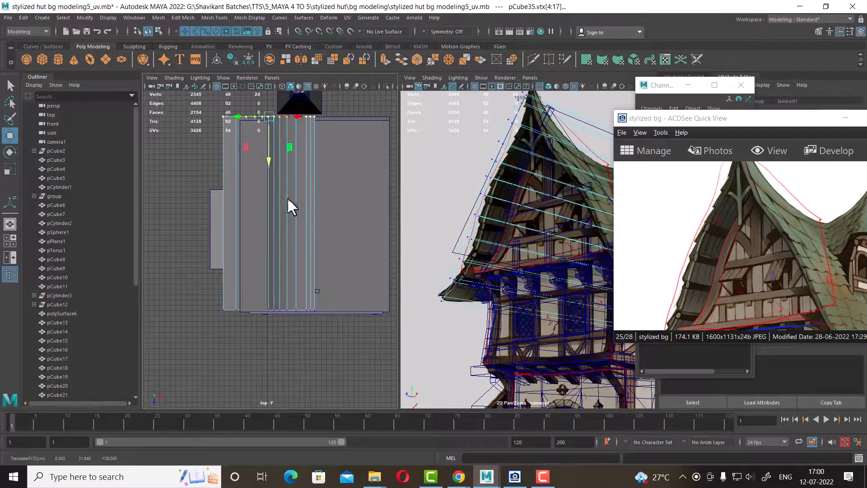
Return to object mode in the perspective view and select the curved roof panel for moving.
key(space)
drag(311, 243, 306, 140)
alt+drag(307, 164, 252, 232)
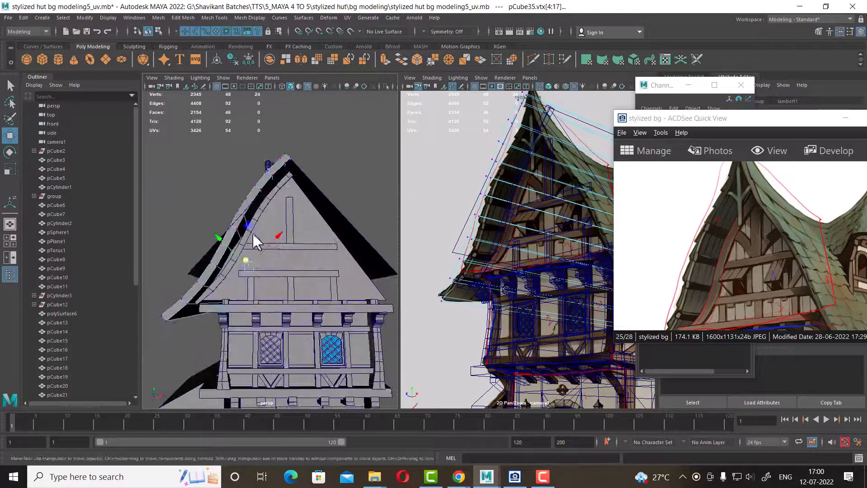
right_drag(234, 241, 353, 136)
click(226, 247)
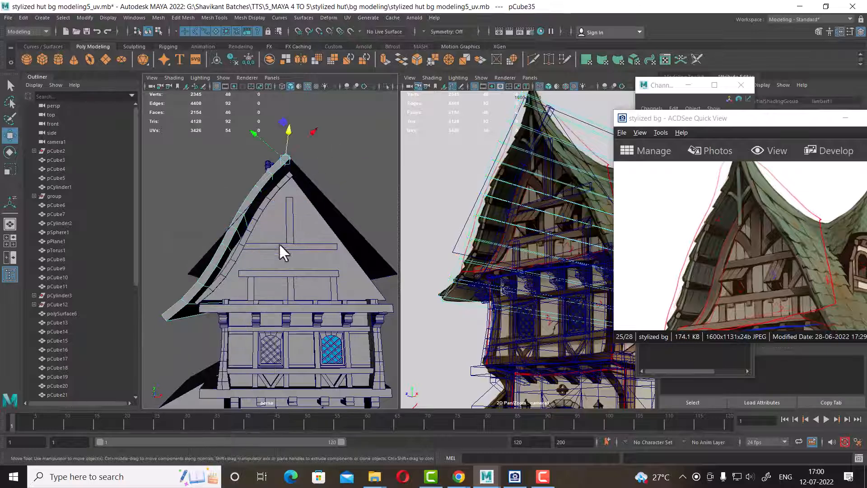
alt+drag(319, 207, 322, 224)
key(w)
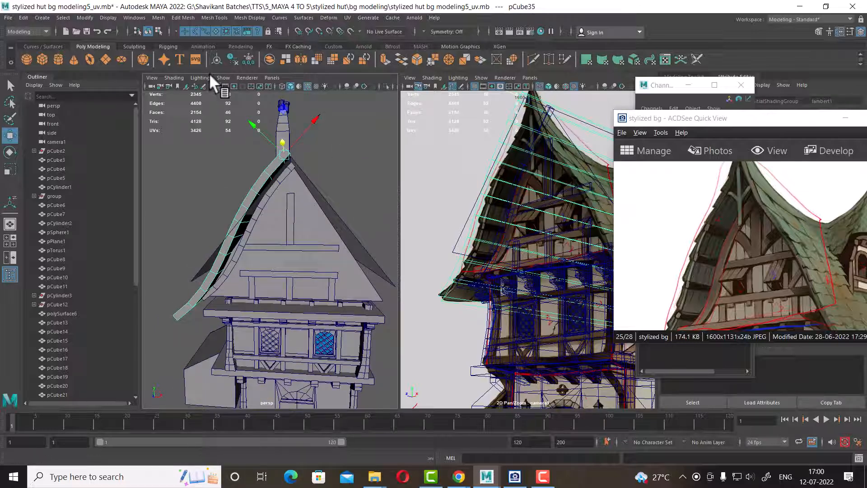
Try to mirror the curved roof panel using Duplicate Special with an X scale of -1, and undo it.
click(346, 179)
drag(346, 177, 308, 177)
click(24, 18)
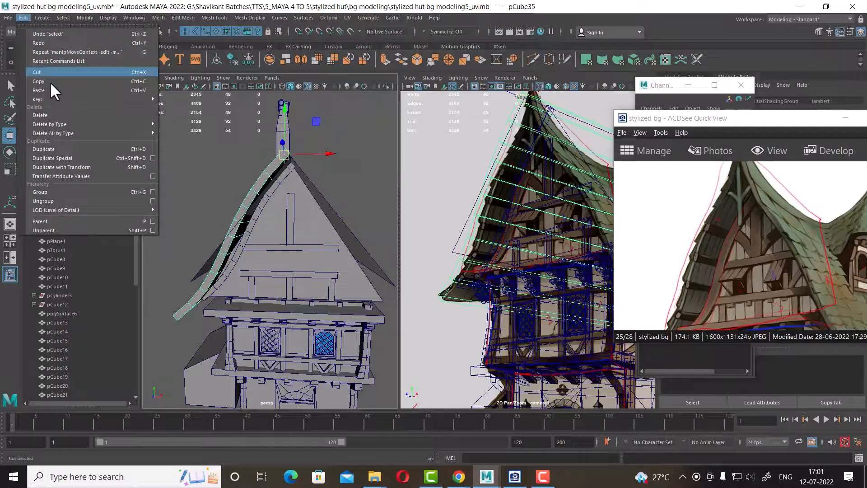
click(152, 158)
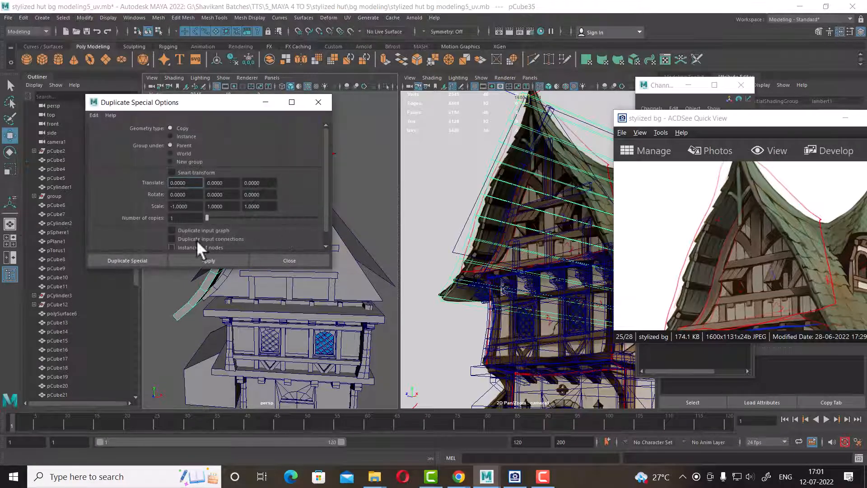
click(212, 260)
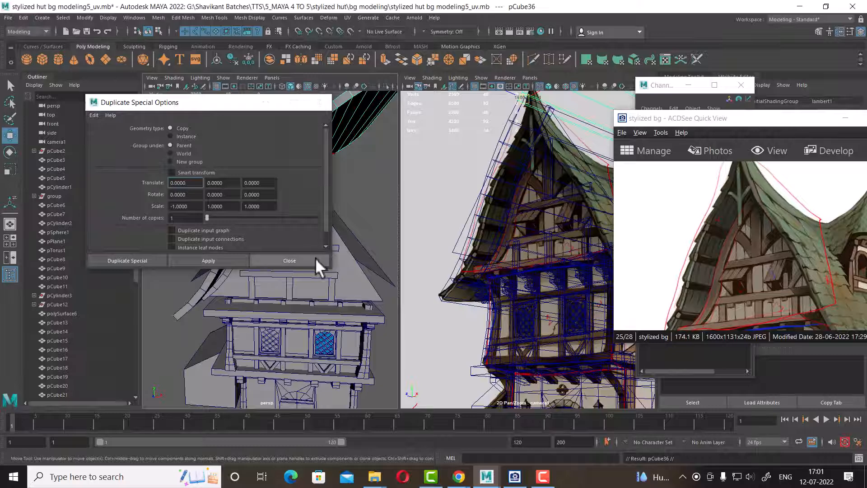
click(316, 260)
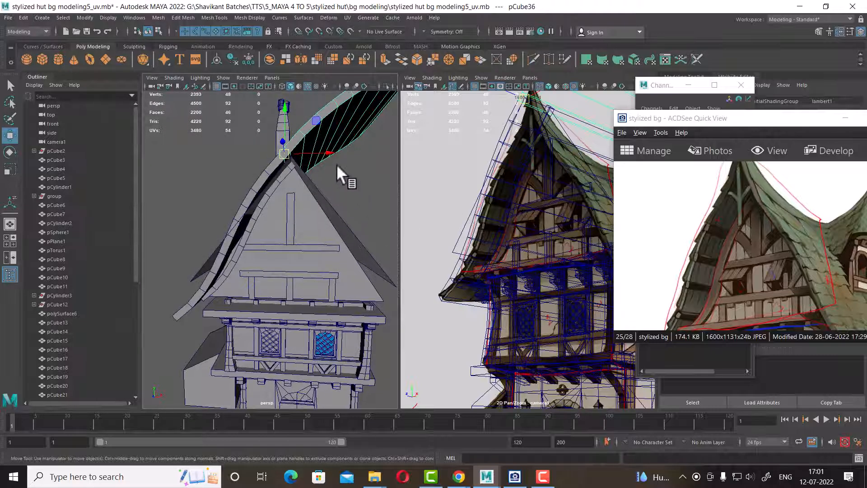
key(ctrl+z)
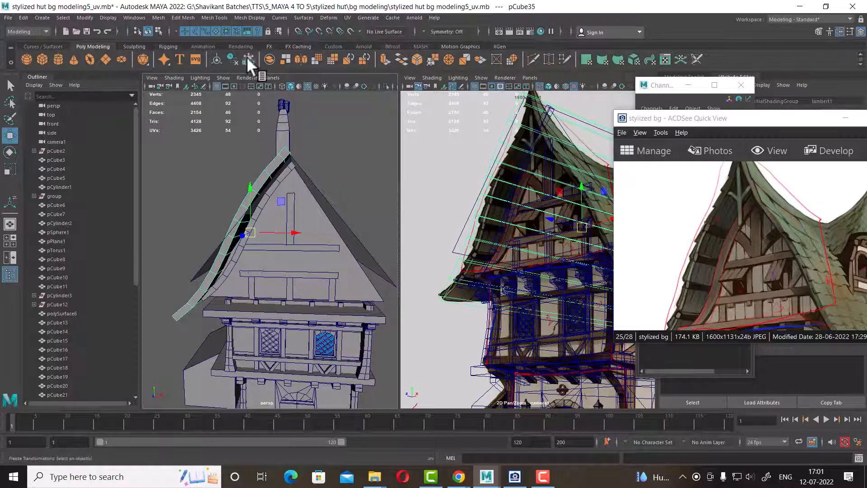
Snap the curved roof panel's pivot to its ridge corner in the front view and mirror the panel across with Duplicate Special.
scroll(314, 222, up, 5)
key(space)
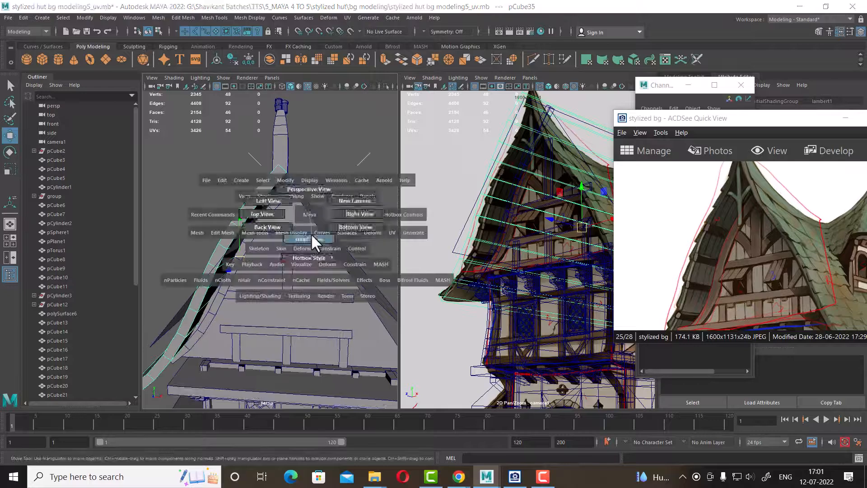
drag(311, 233, 312, 236)
alt+middle_drag(303, 196, 278, 322)
scroll(305, 300, up, 3)
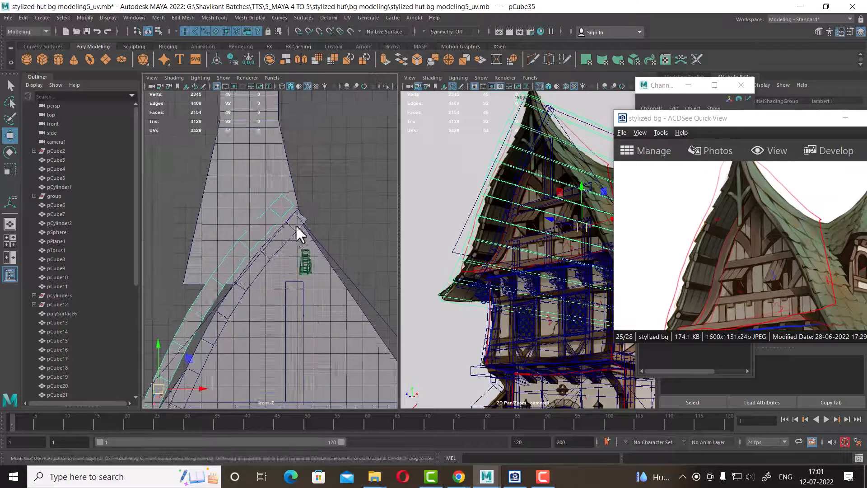
alt+middle_drag(296, 227, 294, 256)
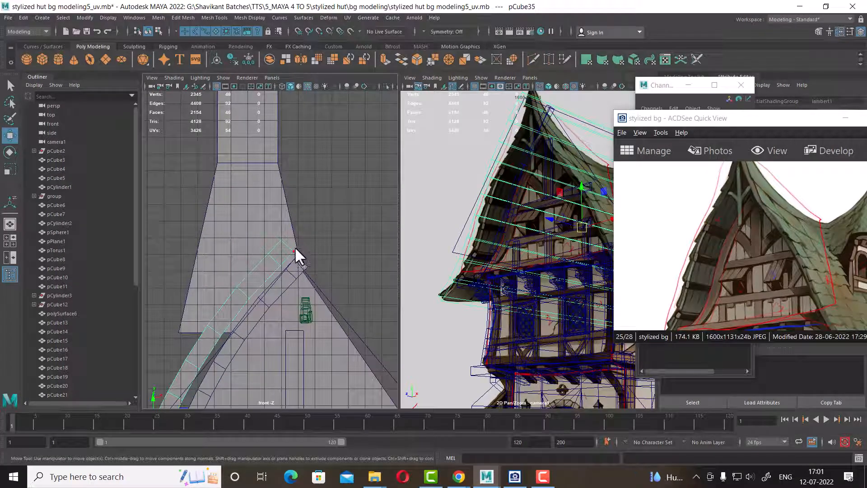
key(d)
key(v)
middle_drag(283, 242, 281, 240)
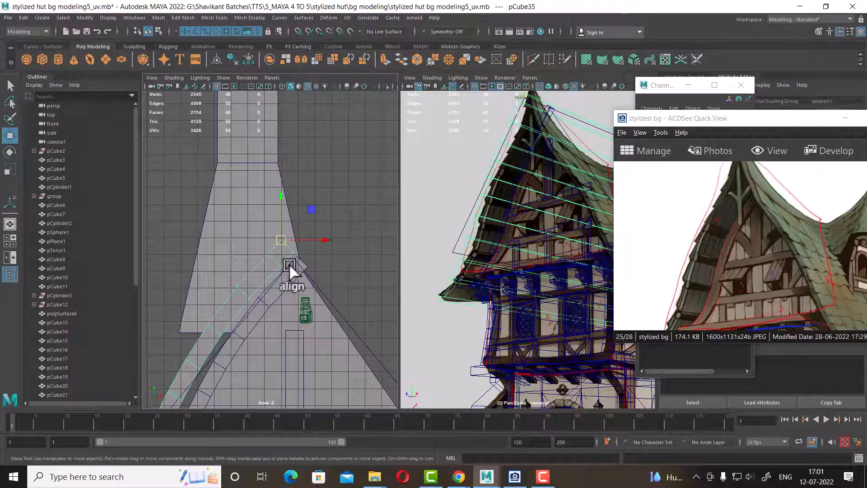
click(22, 18)
click(63, 156)
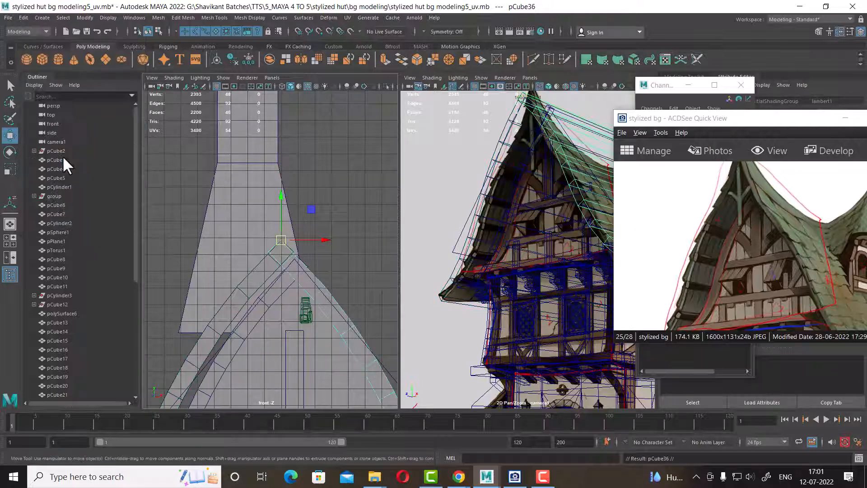
Delete the old flat roof surface beneath the mirrored curved panels in the perspective view.
alt+right_drag(328, 295, 302, 294)
key(space)
drag(302, 295, 311, 243)
alt+right_drag(311, 242, 248, 241)
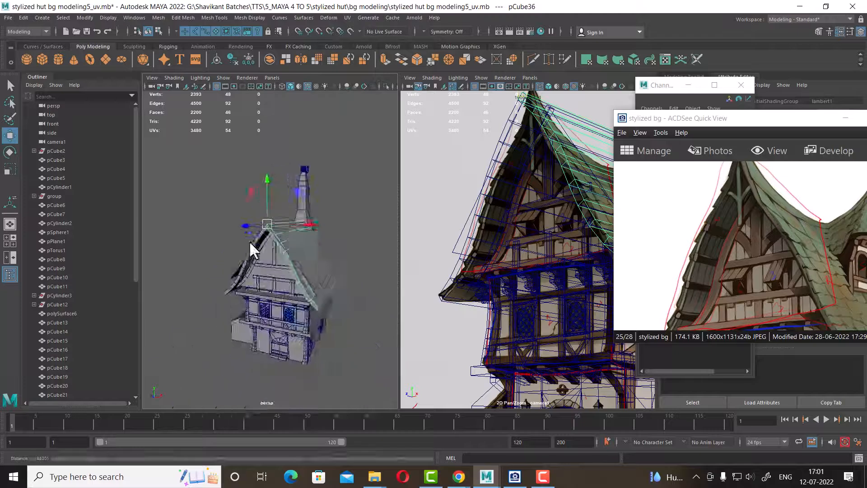
alt+drag(248, 241, 332, 294)
click(346, 293)
key(Delete)
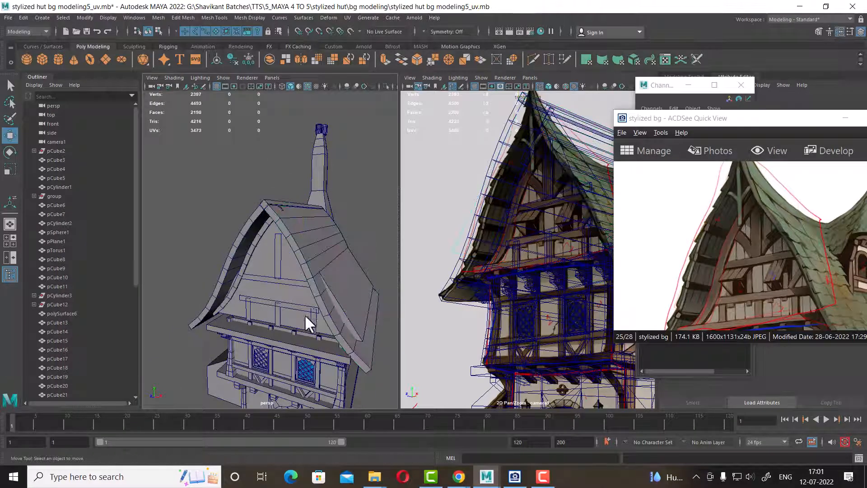
Try to split the gable block across an edge ring, and undo the split.
alt+drag(258, 267, 301, 261)
click(358, 313)
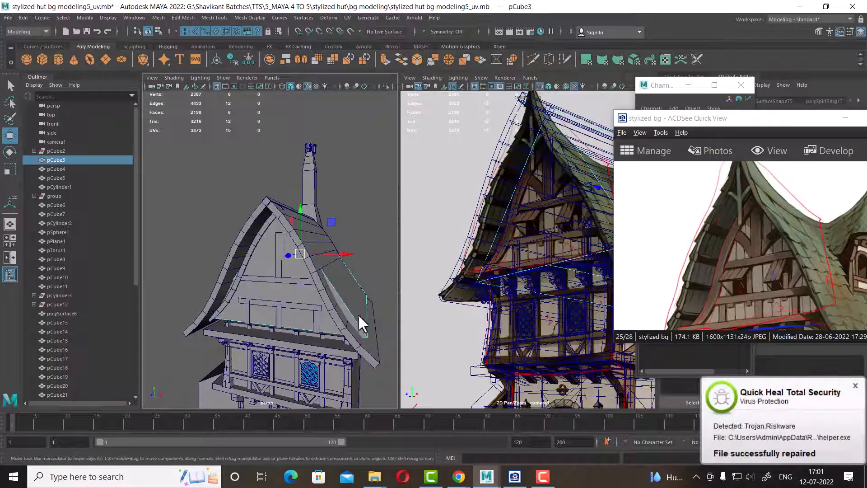
alt+drag(299, 297, 320, 302)
alt+middle_drag(363, 236, 301, 199)
alt+right_drag(301, 199, 399, 251)
key(F10)
click(273, 250)
alt+right_drag(321, 293, 300, 259)
alt+drag(300, 258, 331, 248)
key(ctrl+z)
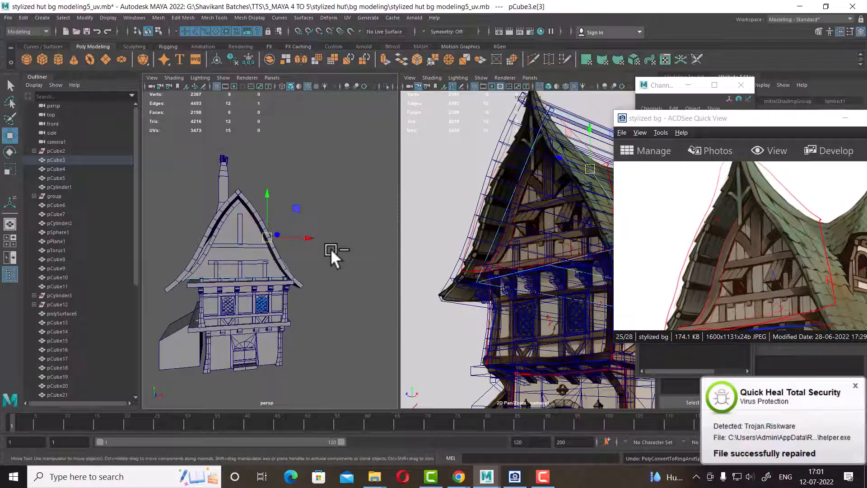
Return the gable block to object mode and isolate it by hiding all unselected objects.
alt+right_drag(310, 237, 330, 271)
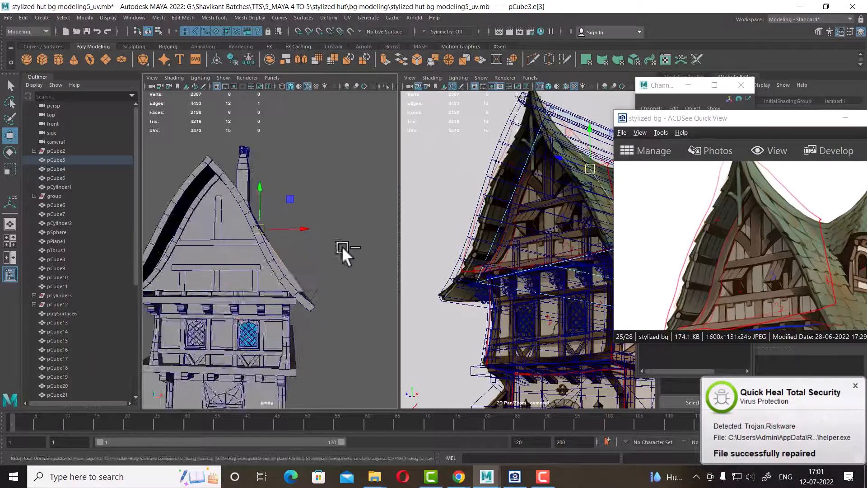
alt+drag(342, 245, 308, 248)
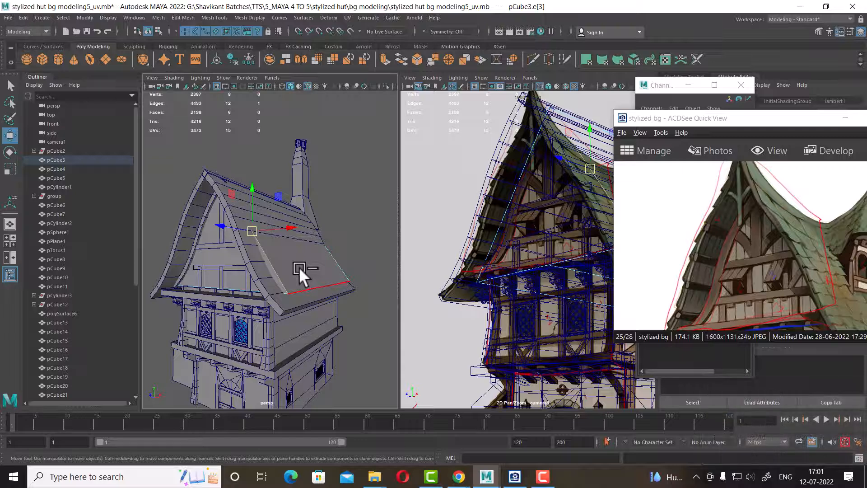
right_drag(306, 218, 392, 194)
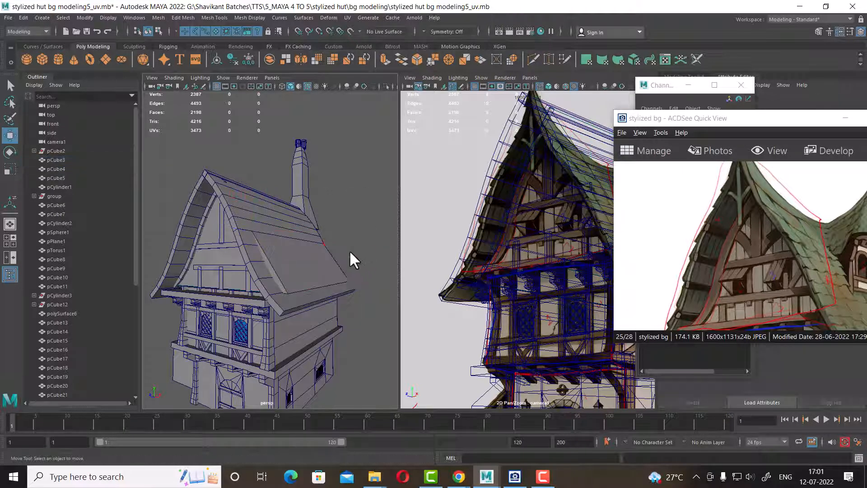
click(327, 257)
key(alt+h)
alt+drag(291, 285, 239, 256)
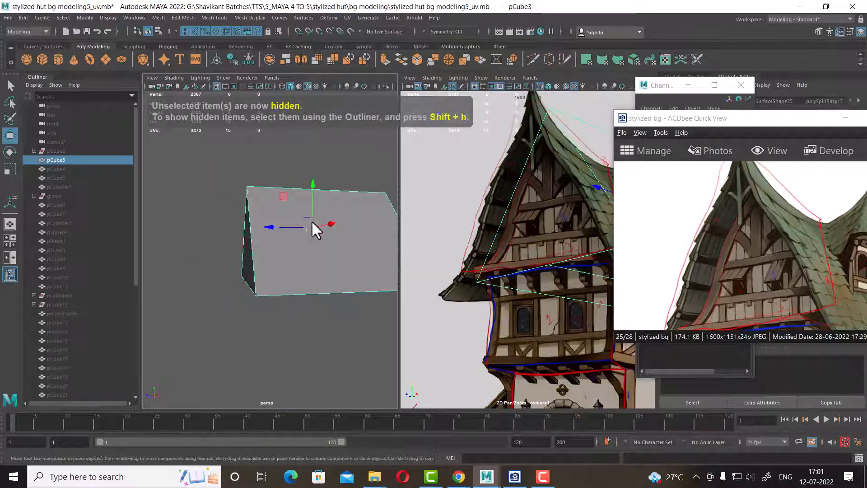
Delete the gable block's faces between its front and back ends, leaving the two end faces, and return to object mode.
right_drag(312, 218, 313, 240)
scroll(294, 249, down, 4)
alt+drag(279, 255, 267, 254)
click(307, 208)
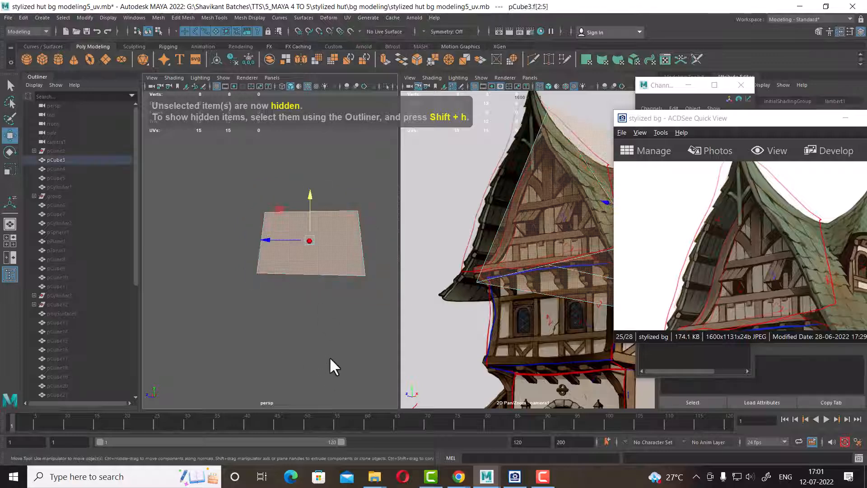
alt+drag(330, 339, 296, 291)
right_drag(257, 218, 391, 171)
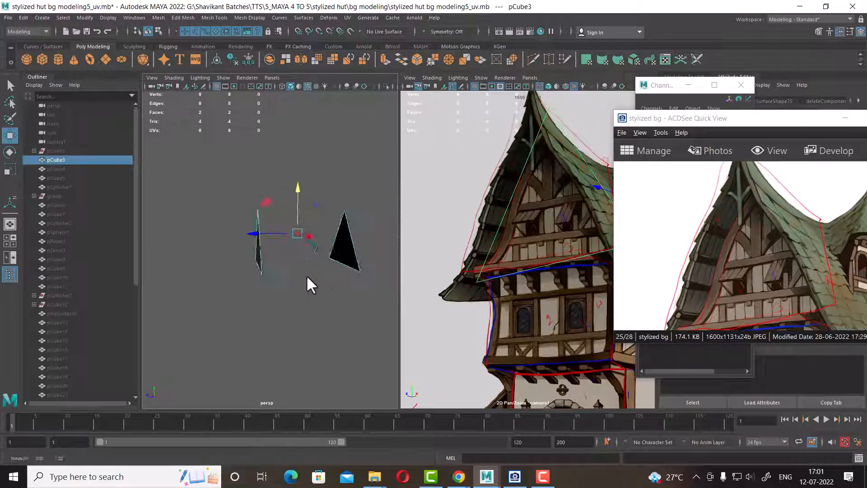
Unhide the rest of the hut and move the gable's lower corner vertices inward to the curved roof edge in the front view.
key(ctrl+shift+h)
alt+drag(290, 280, 358, 277)
right_drag(364, 188, 323, 178)
drag(353, 236, 354, 296)
key(space)
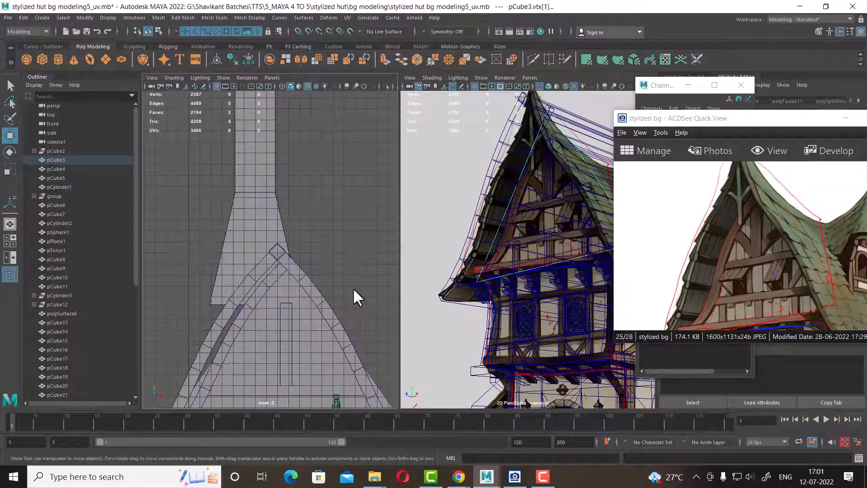
scroll(330, 271, up, 3)
click(330, 294)
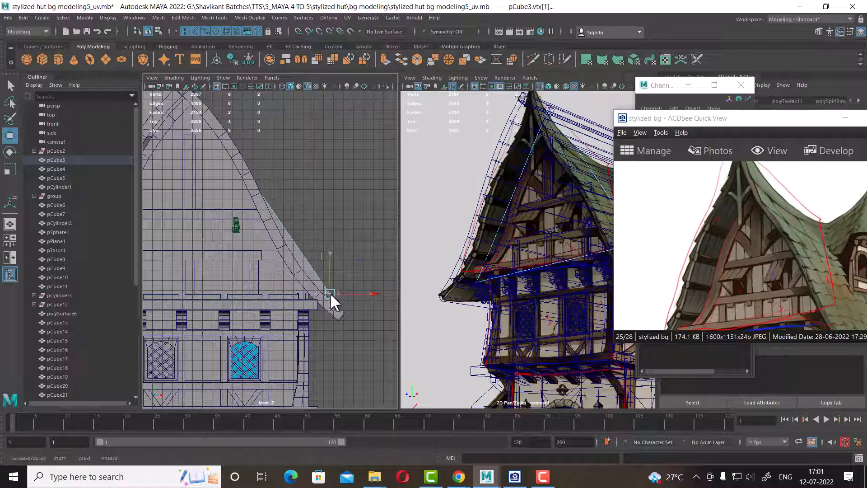
drag(318, 294, 319, 294)
Examine how the gable faces meet the curved timber and roof panels in the front and perspective views.
alt+middle_drag(253, 298, 378, 303)
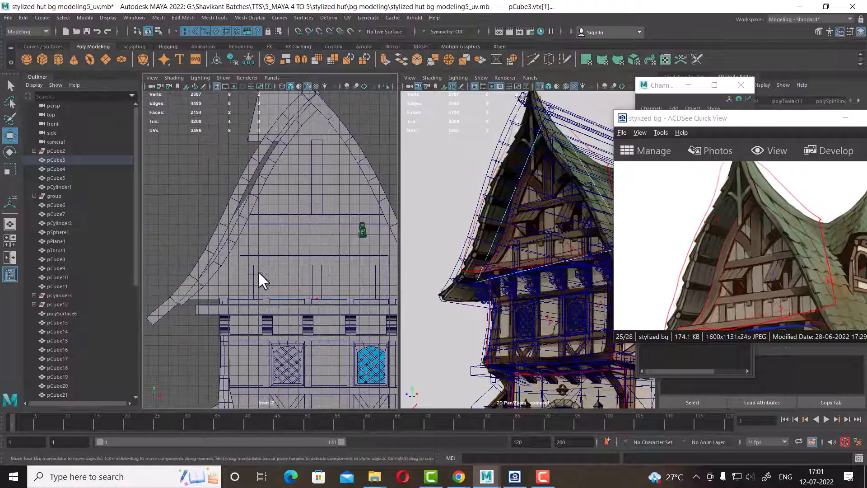
click(192, 301)
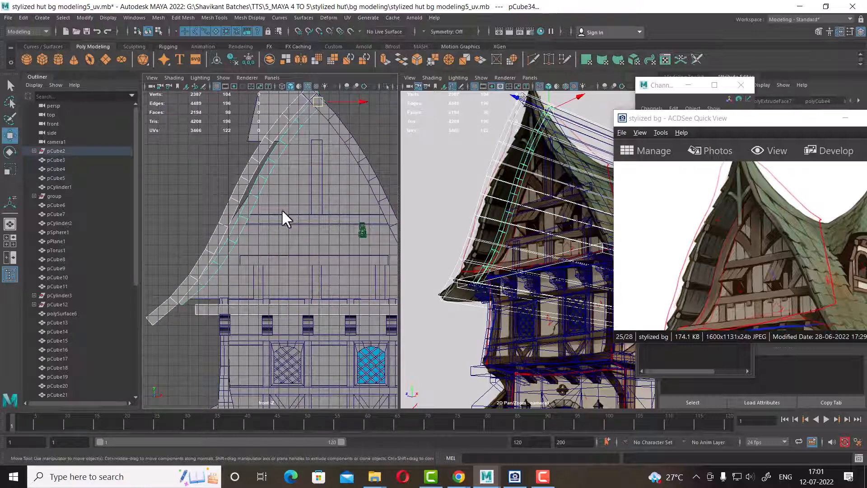
click(308, 206)
key(space)
drag(308, 206, 279, 231)
scroll(284, 199, up, 4)
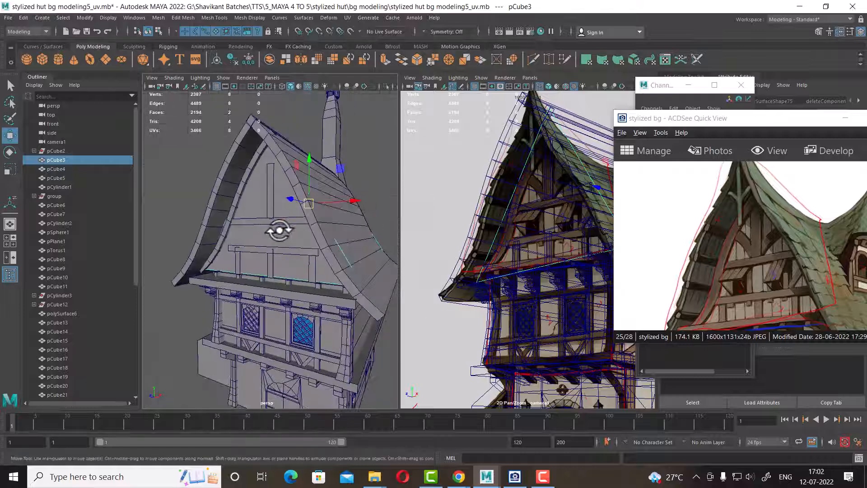
click(240, 193)
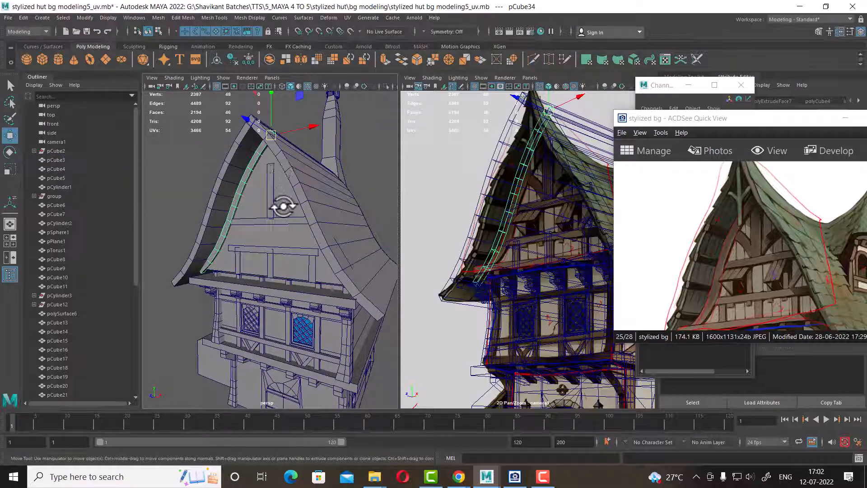
alt+drag(273, 180, 253, 169)
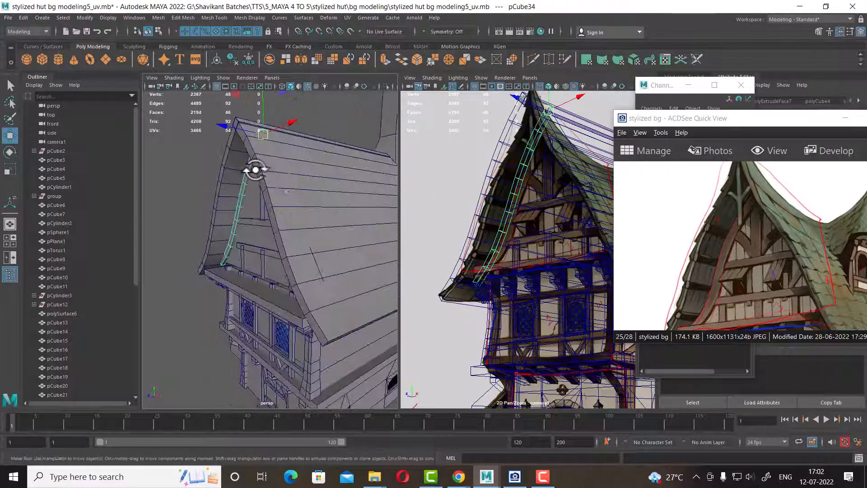
Nudge the gable's lower corner vertices slightly inward along X beneath the curved roof panel, and clear the selection.
click(319, 265)
alt+drag(319, 265, 295, 267)
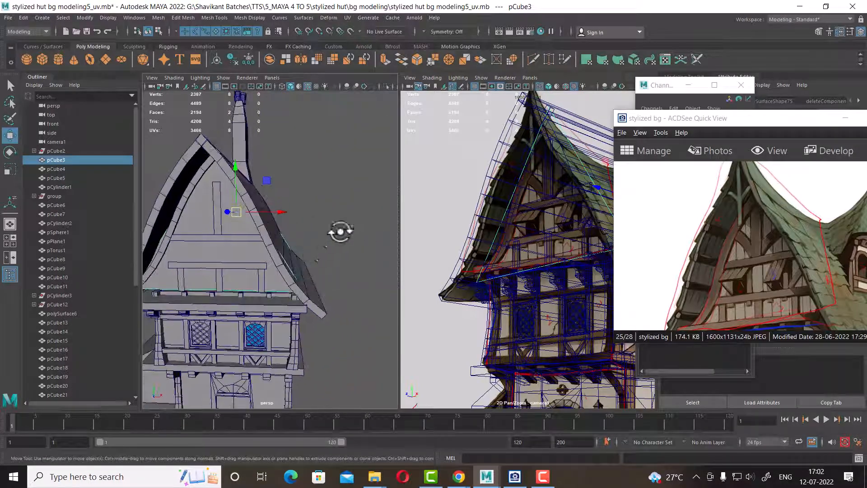
right_drag(359, 169, 313, 169)
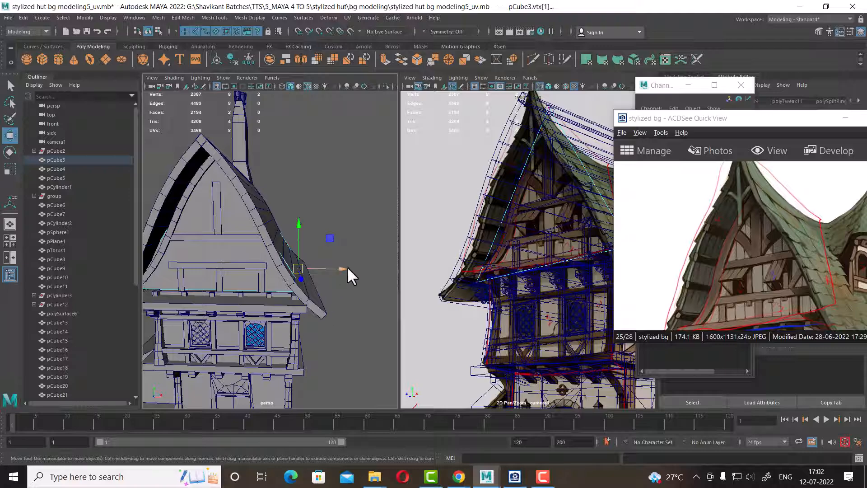
drag(345, 268, 343, 268)
click(294, 150)
scroll(298, 180, down, 5)
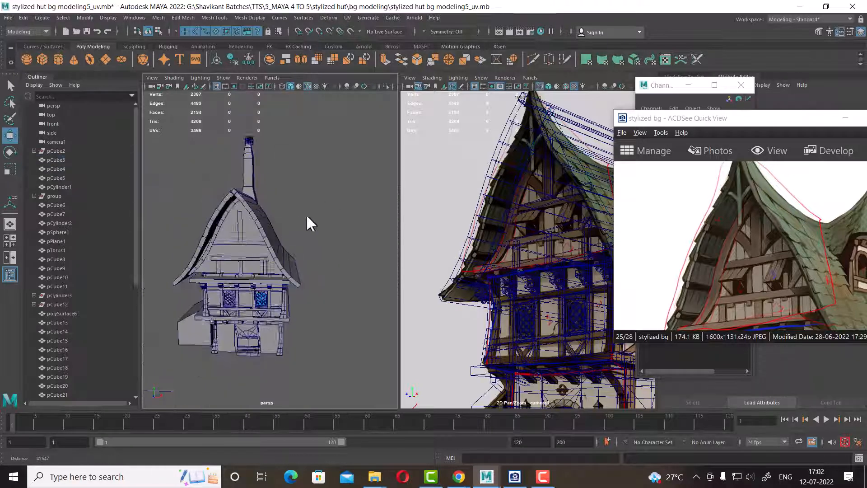